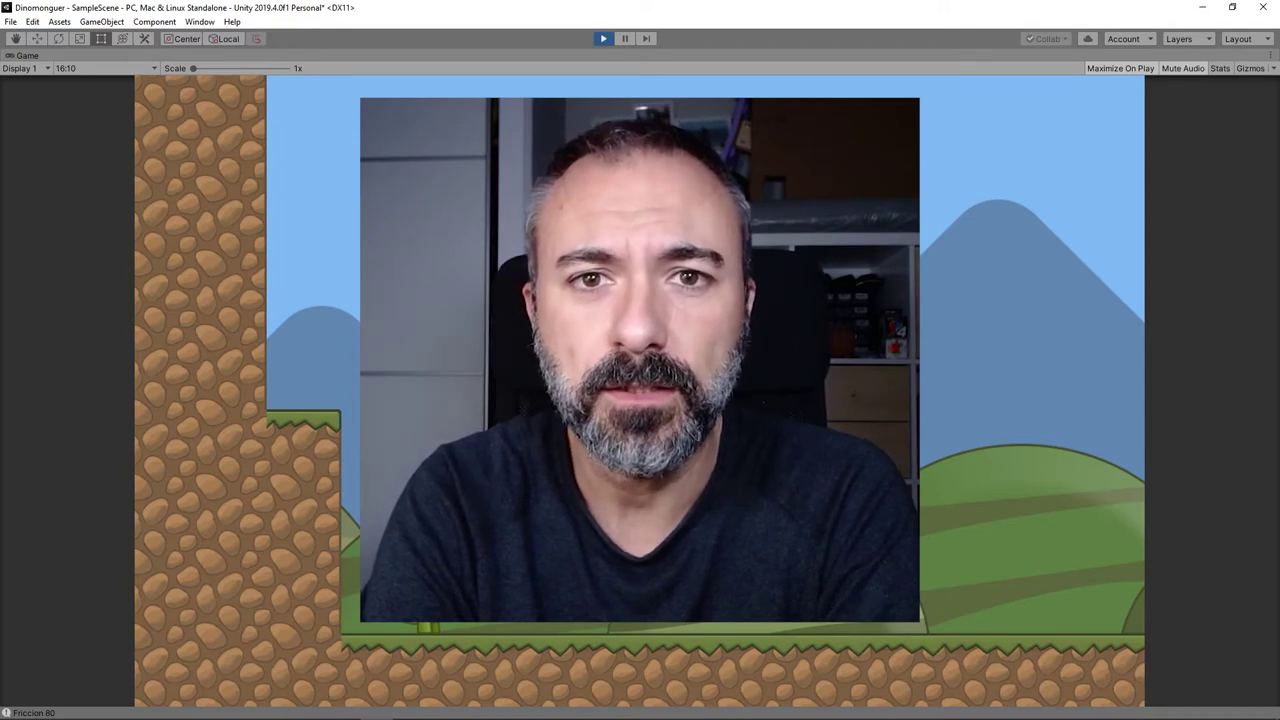
- Walk the dinosaur right and left three times with the arrow keys in the Game view
key("Right")
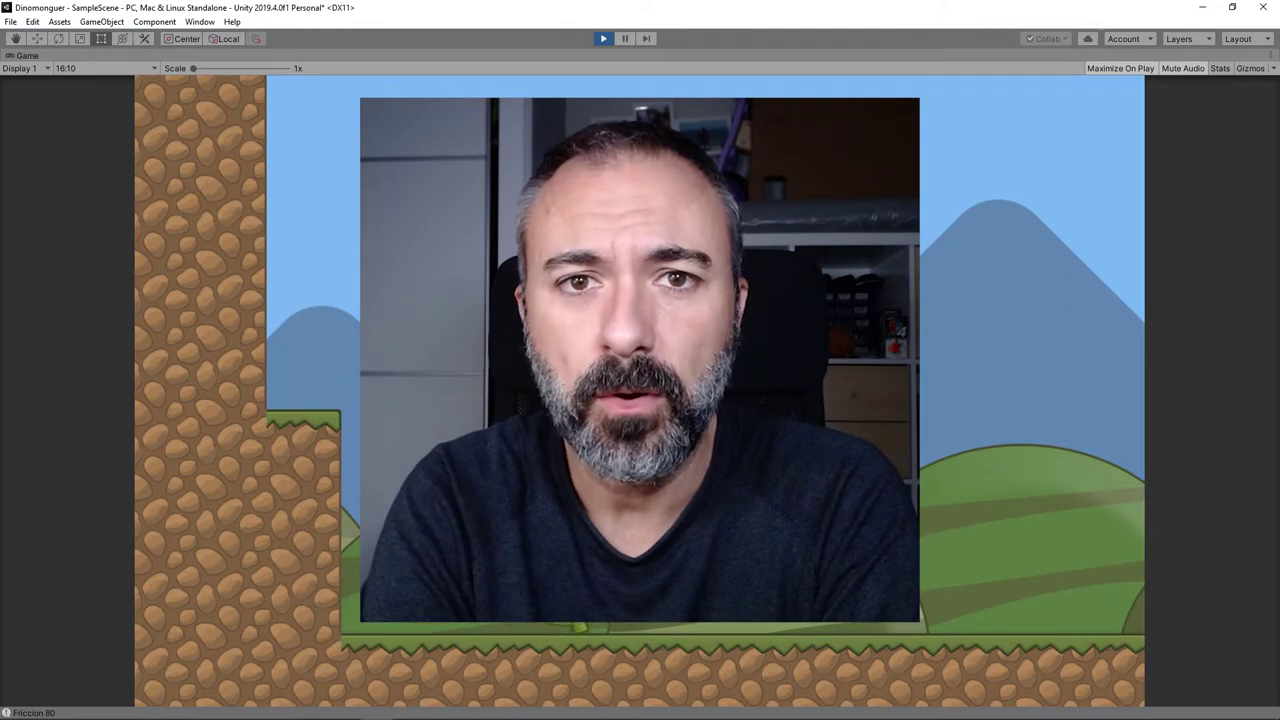
key("Left")
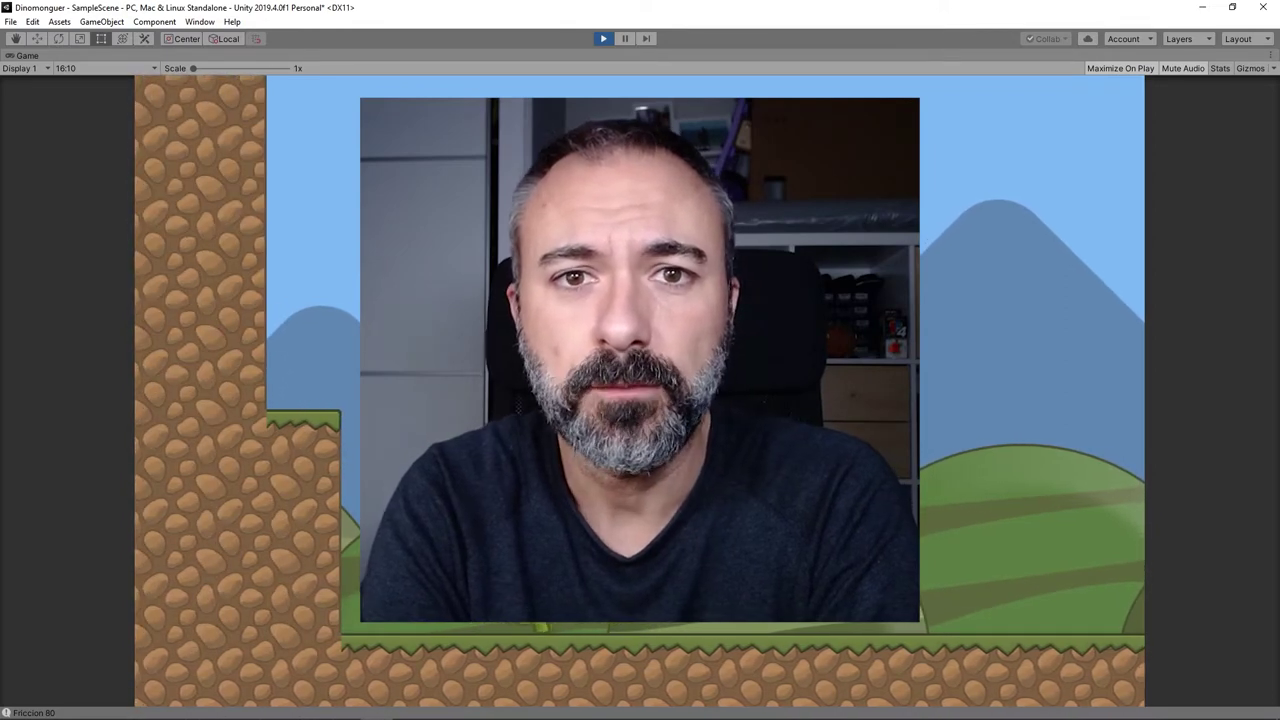
key("Right")
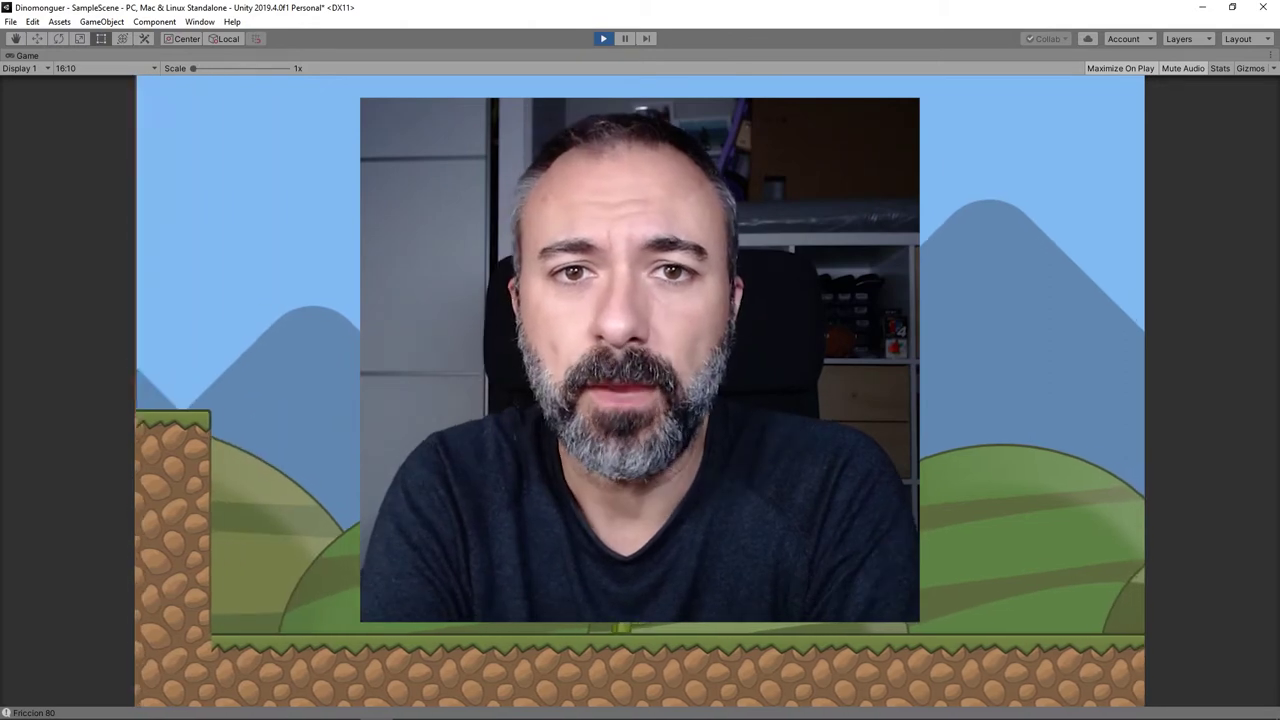
key("Left")
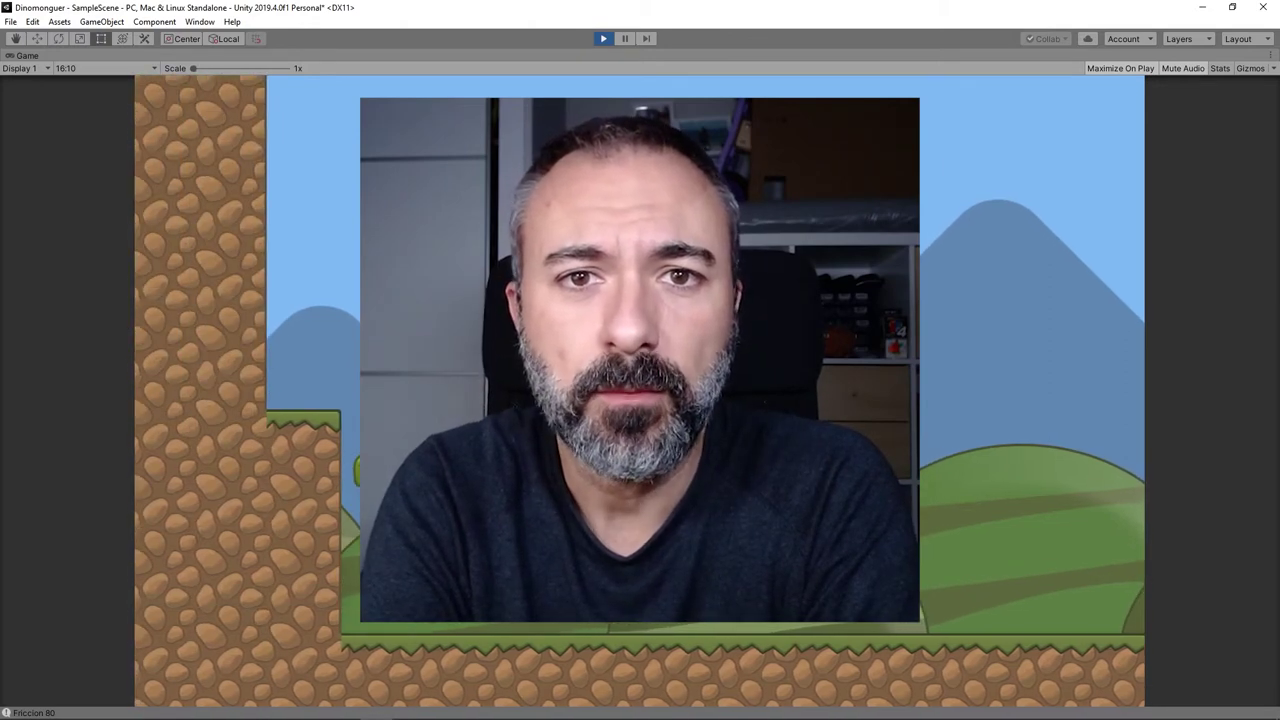
key("Right")
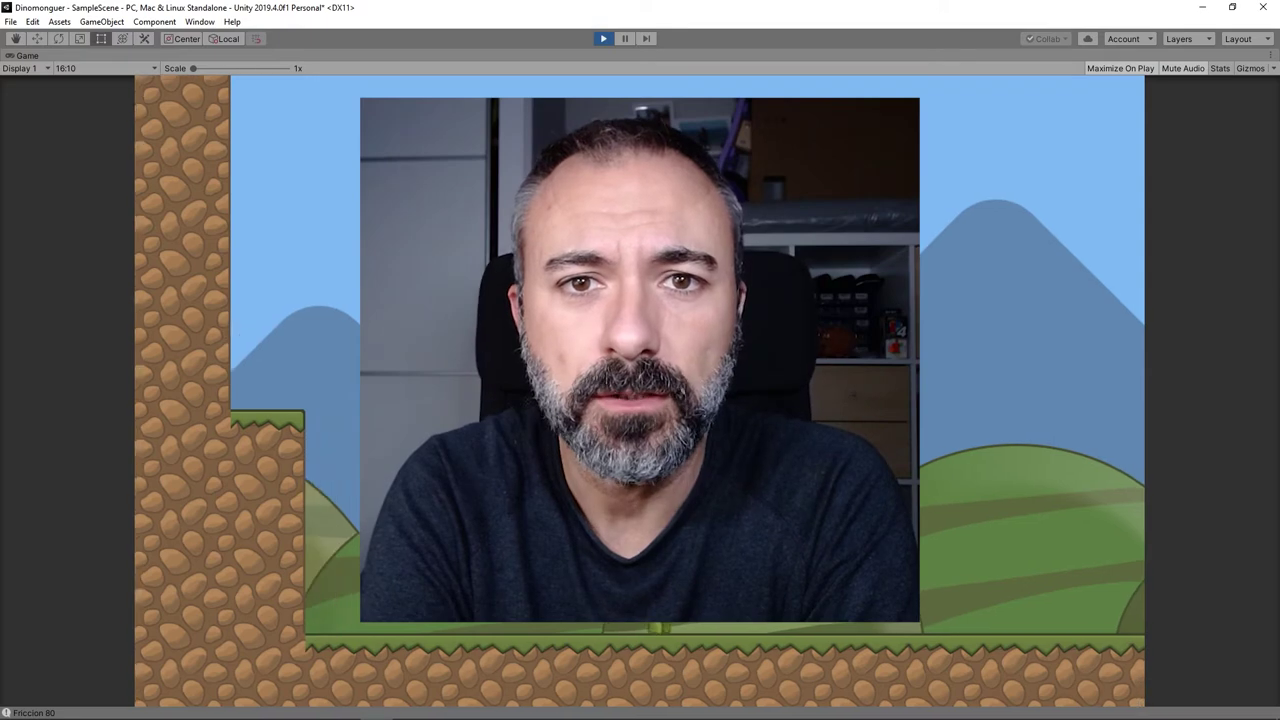
key("Left")
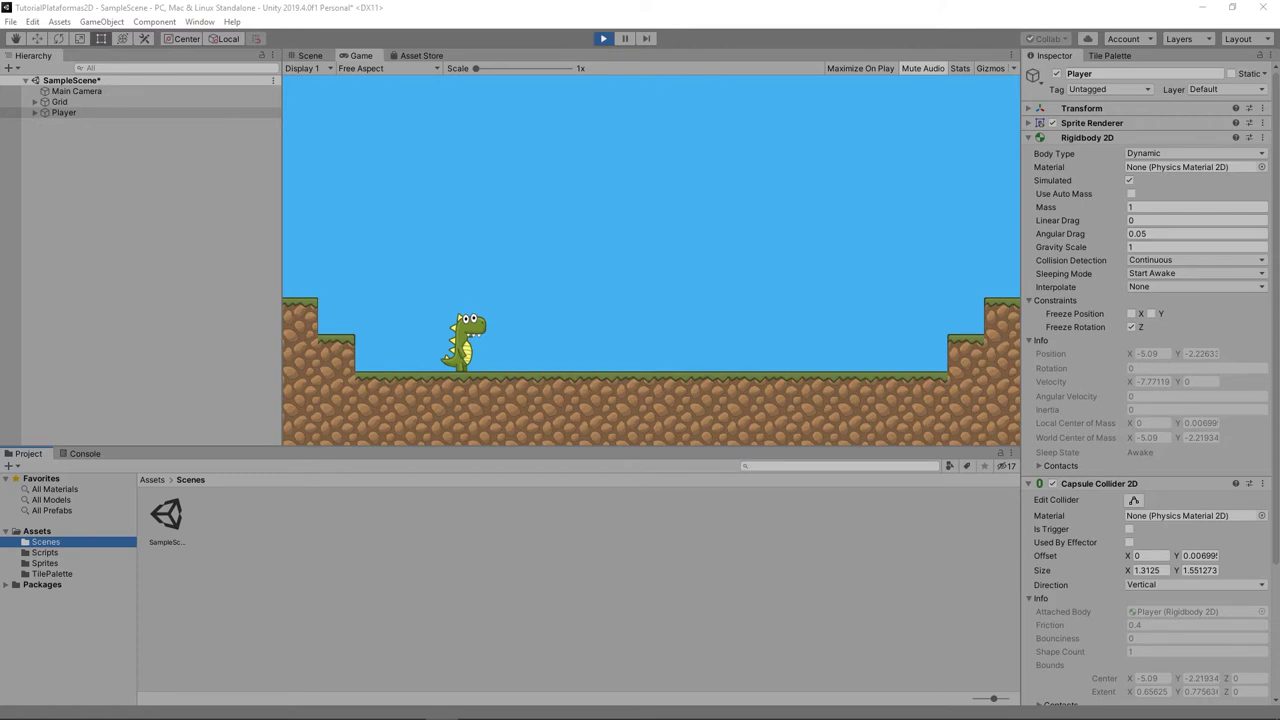
- Stop Play mode and open Assets/Scripts/PlayerController in Visual Studio from the Project tab
left_click(603, 38)
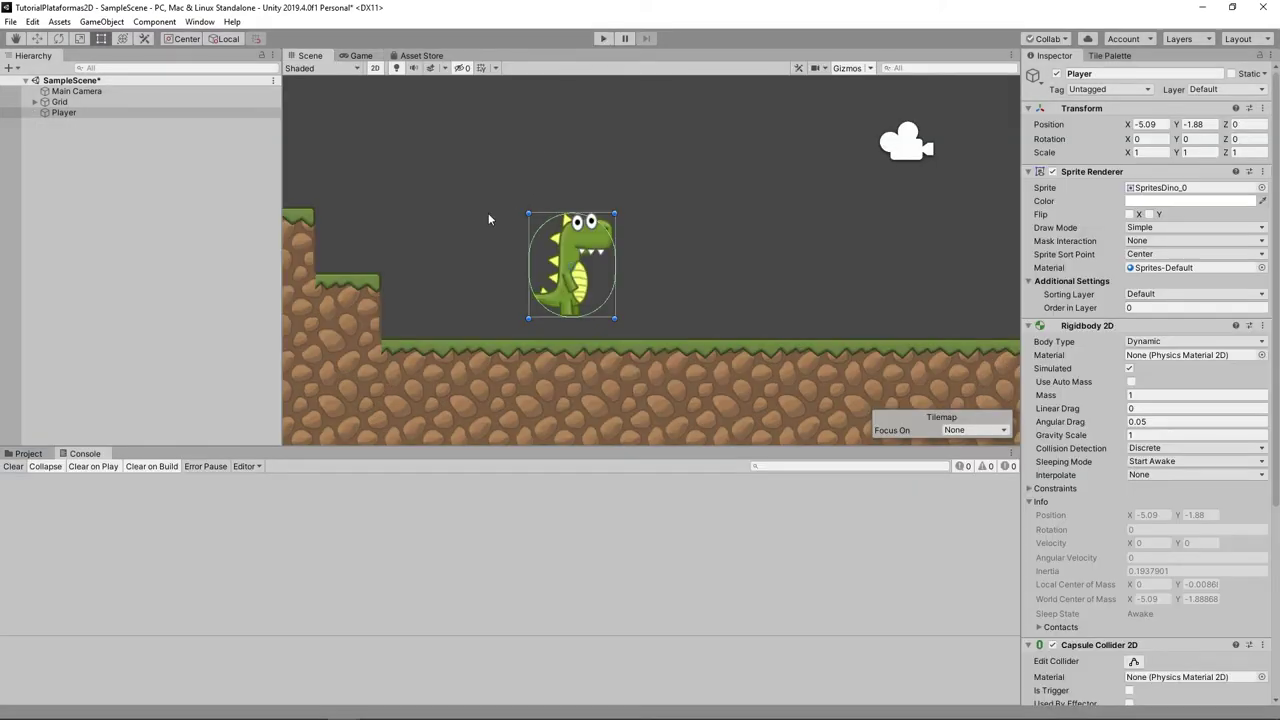
left_click(38, 456)
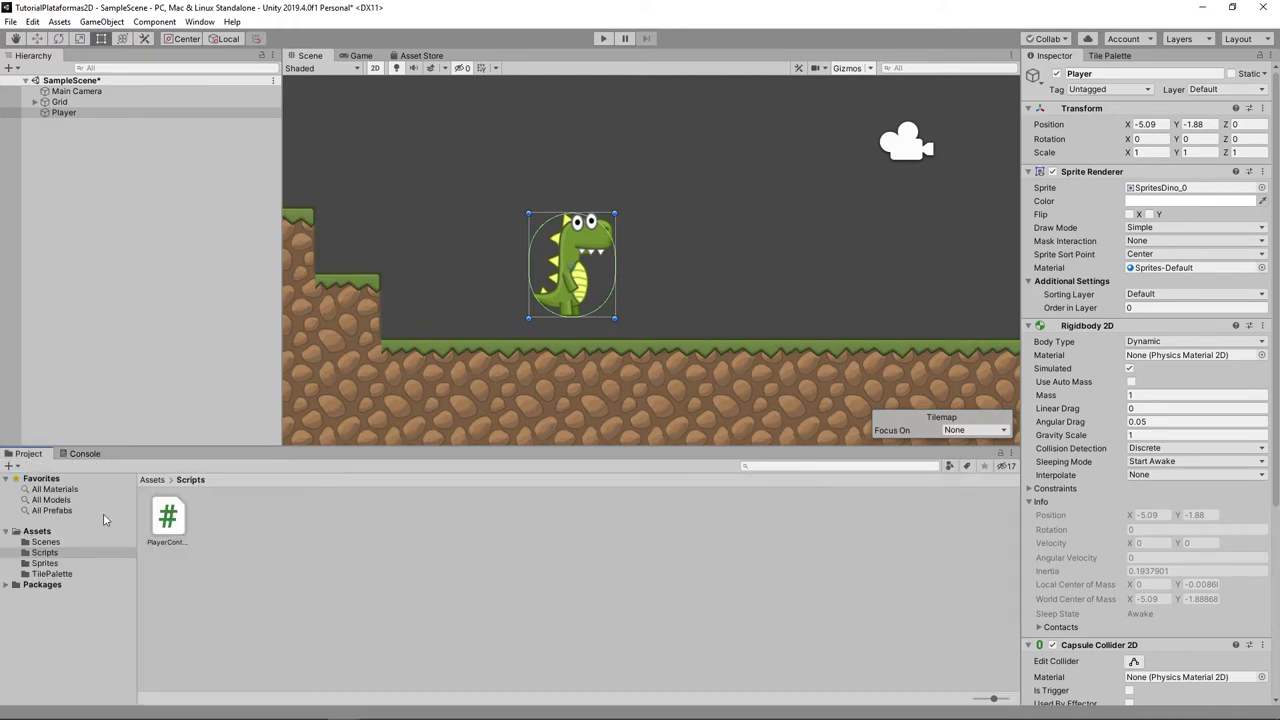
left_click(174, 524)
double_click(172, 520)
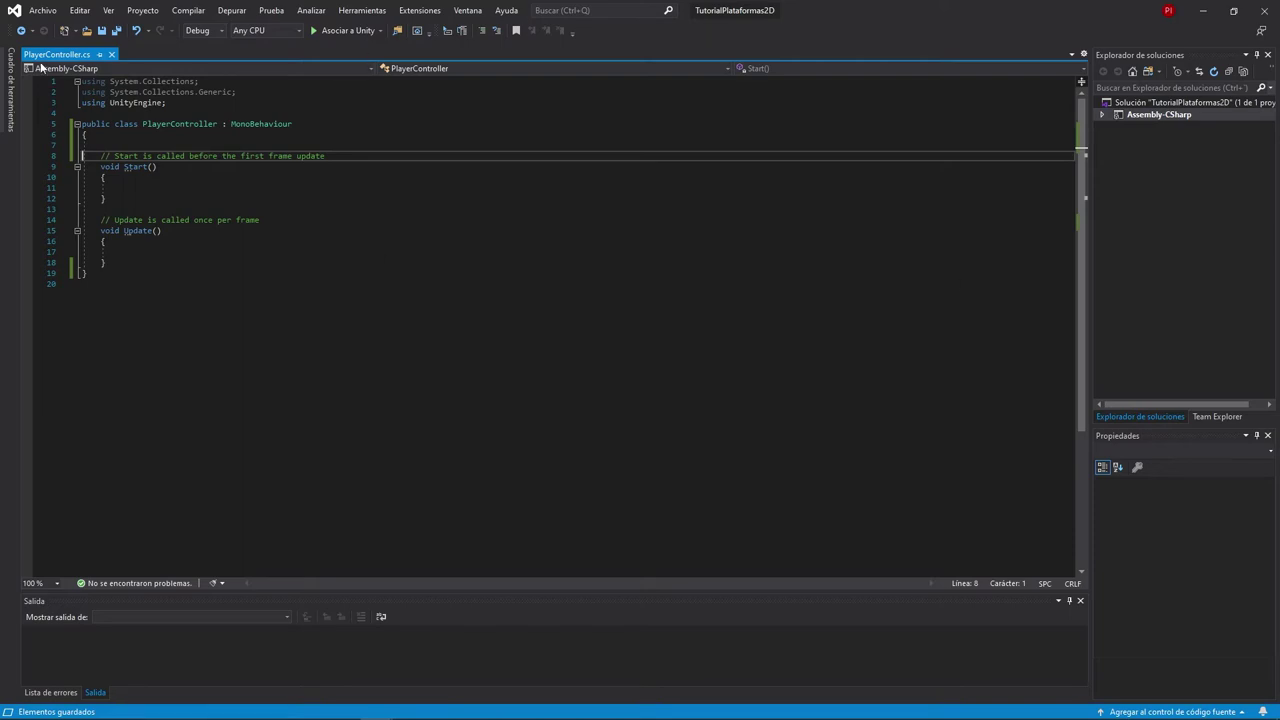
- Declare public float velocidad and public float velocidadMax above Start()
left_click(101, 145)
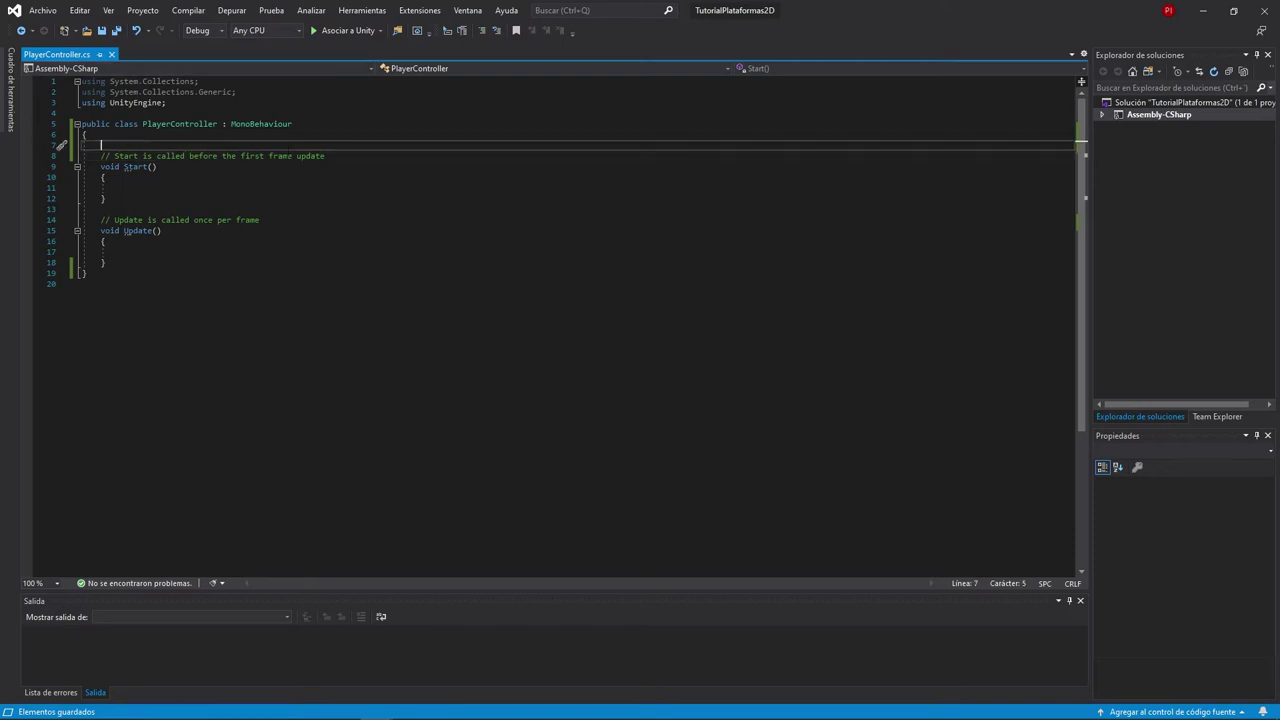
key("Return")
key("Return")
key("Up")
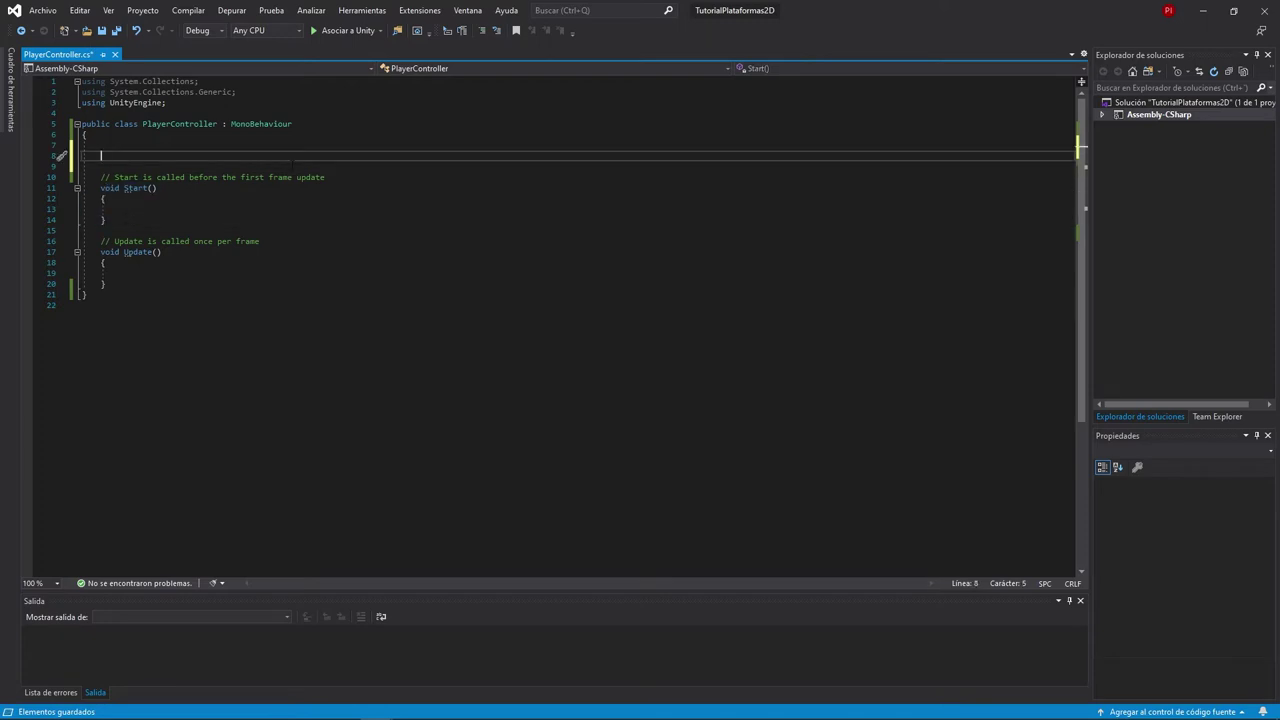
type("pu")
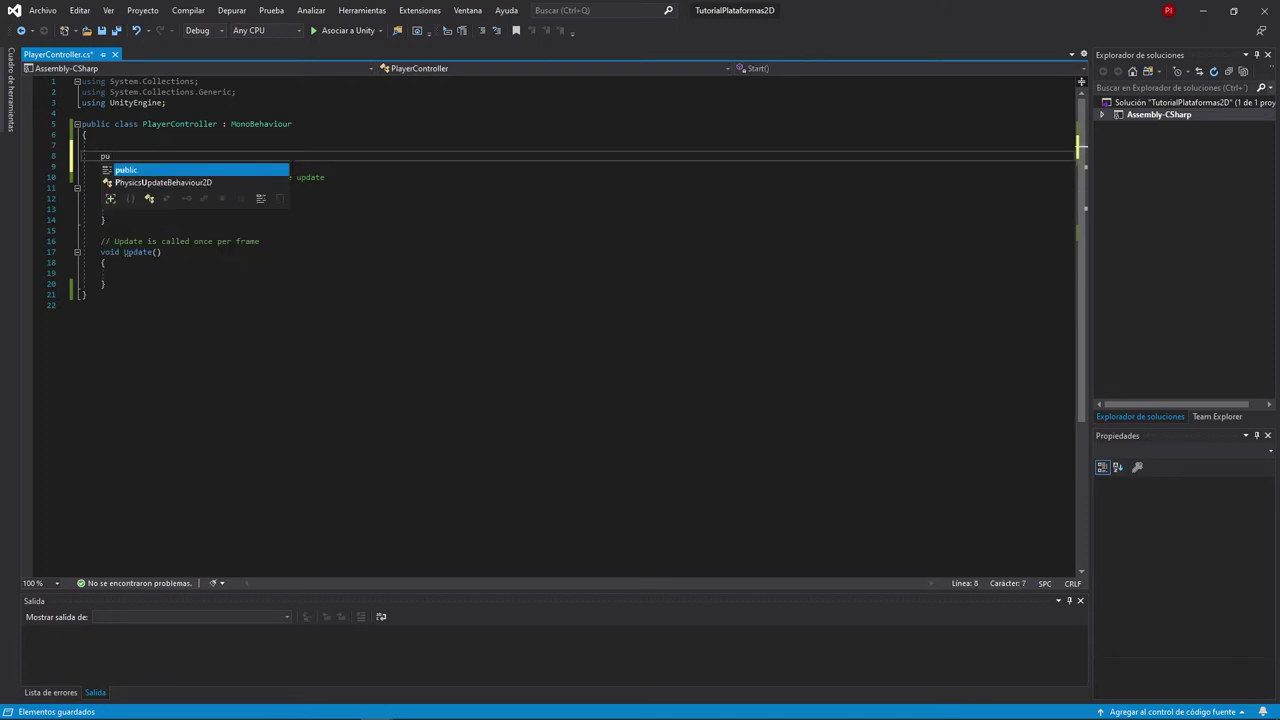
type("blic")
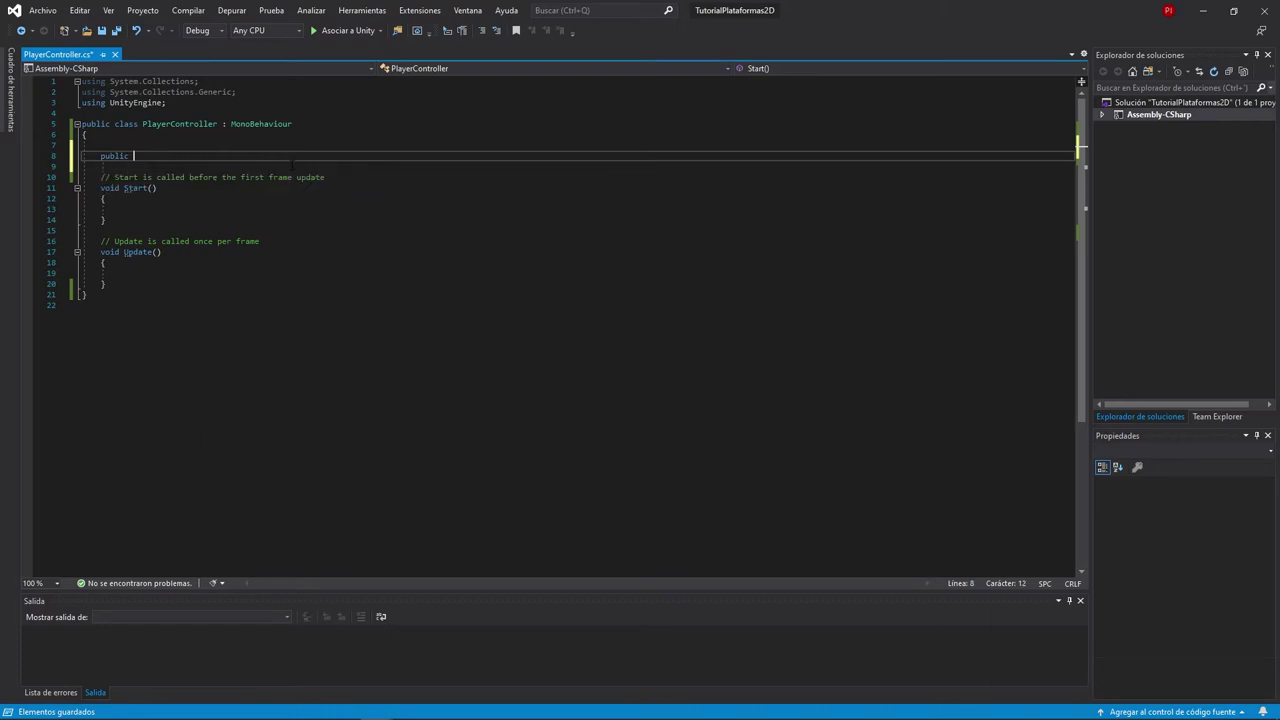
type(" float vel")
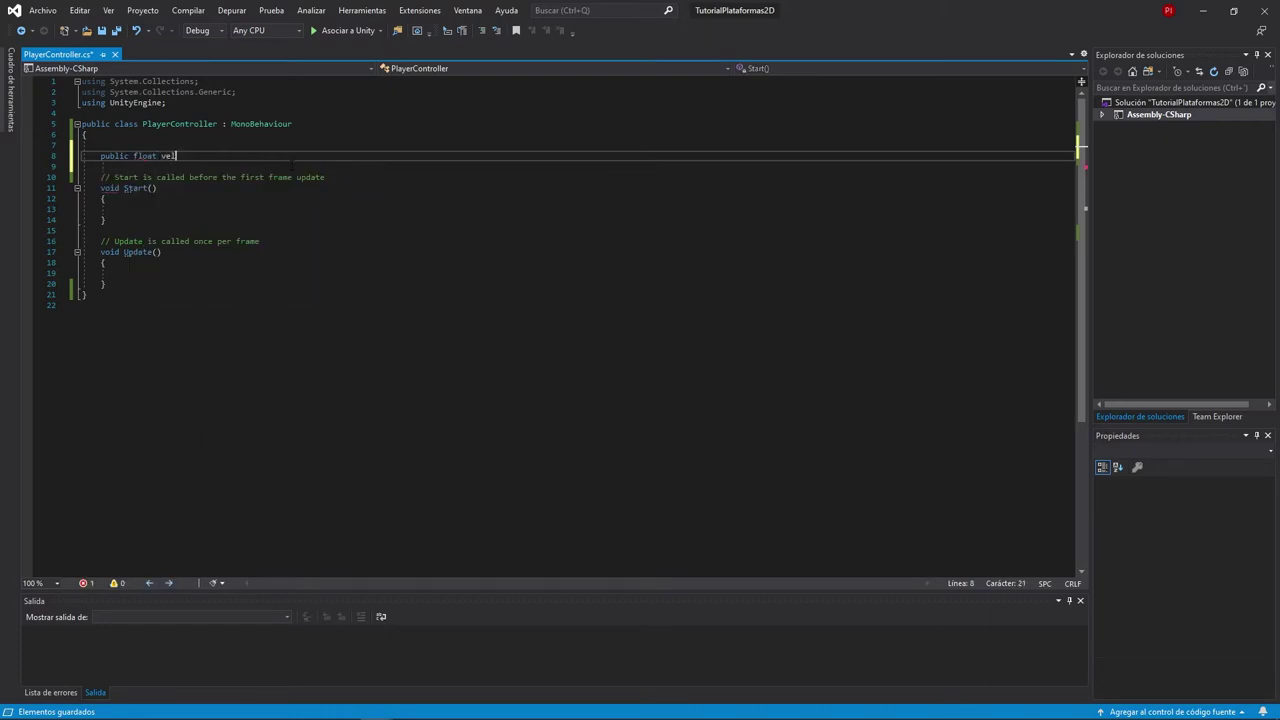
type("ocidad;")
key("Return")
type("public f")
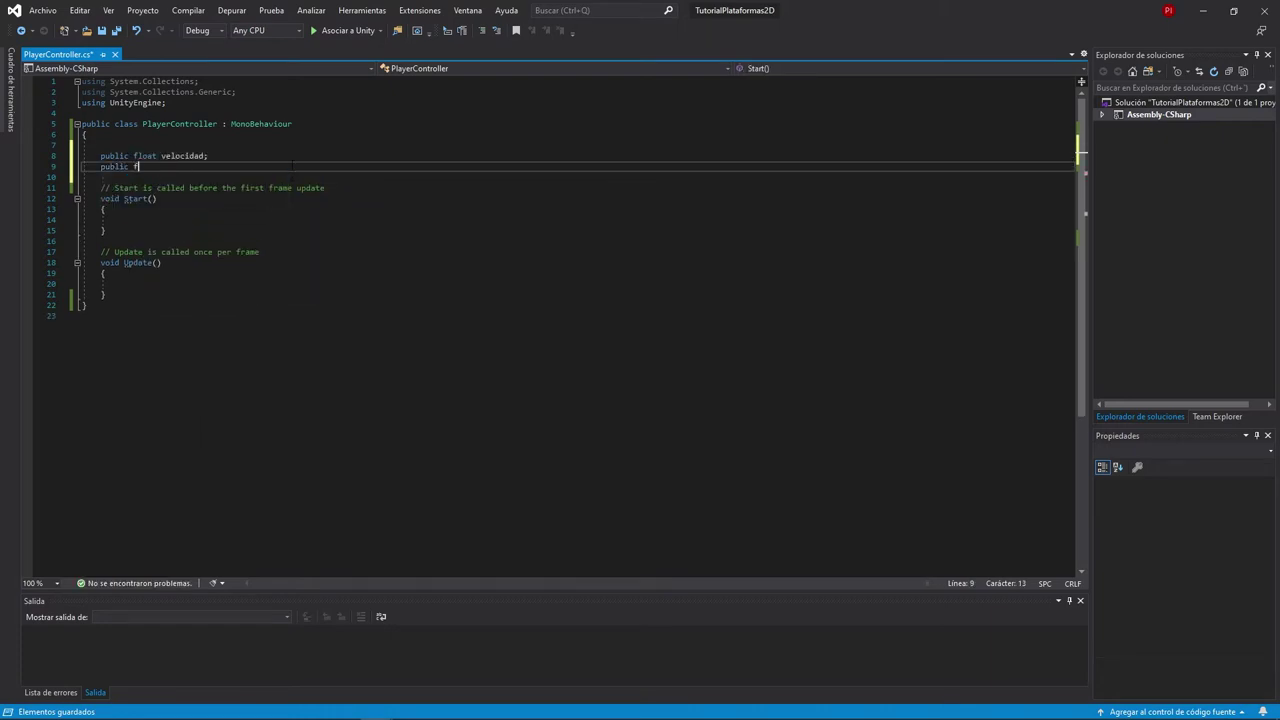
type("loat ve")
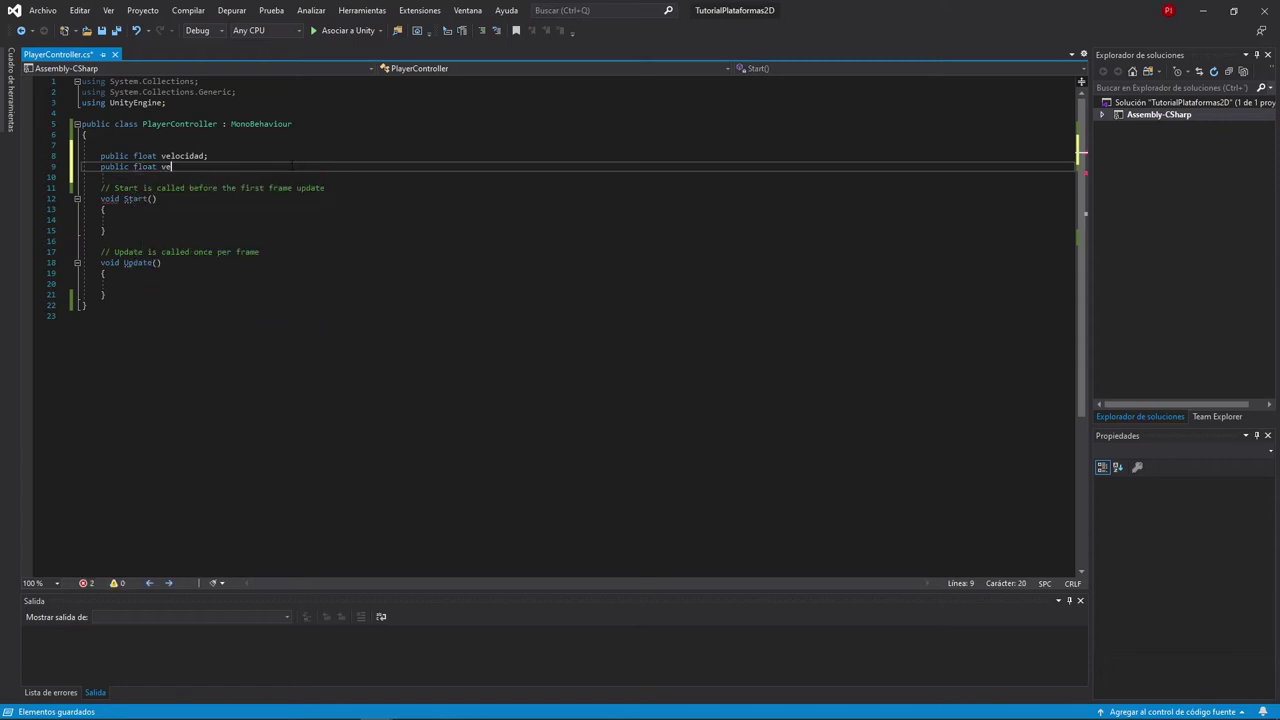
type("locidad ")
type("Max;")
key("Return")
key("Return")
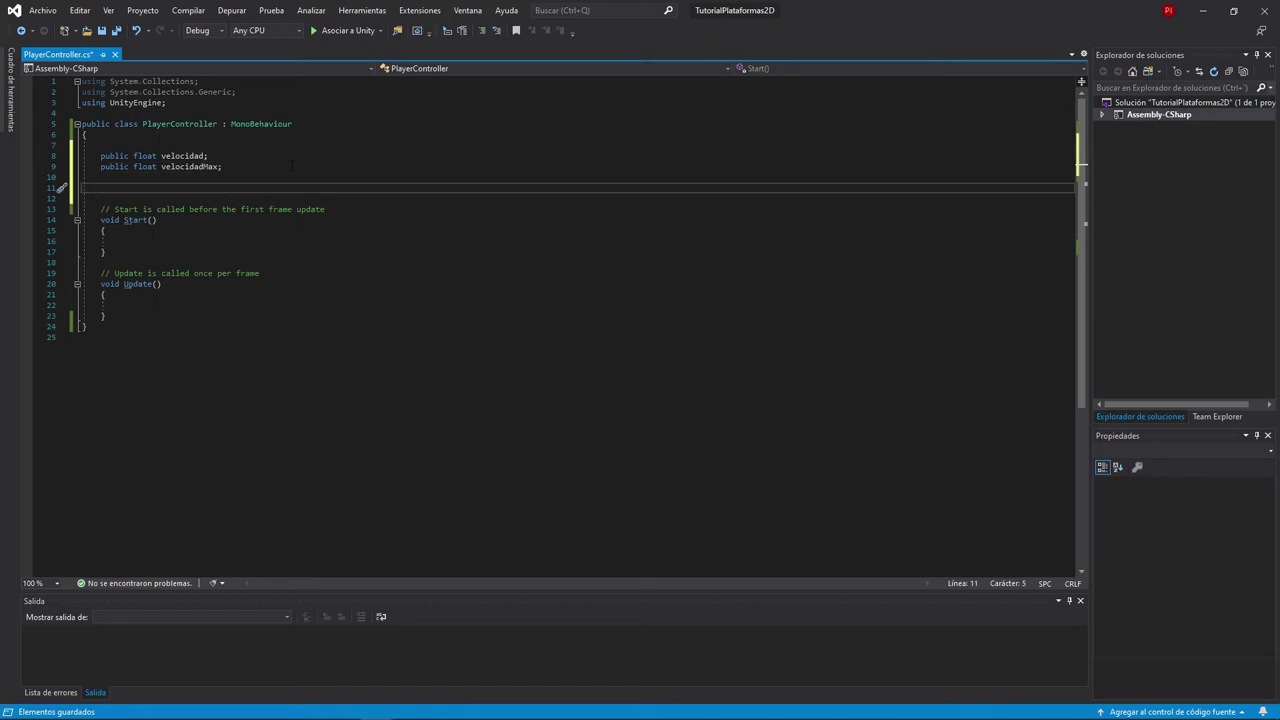
- Add private Rigidbody2D rPlayer and private float h fields using IntelliSense
type("private")
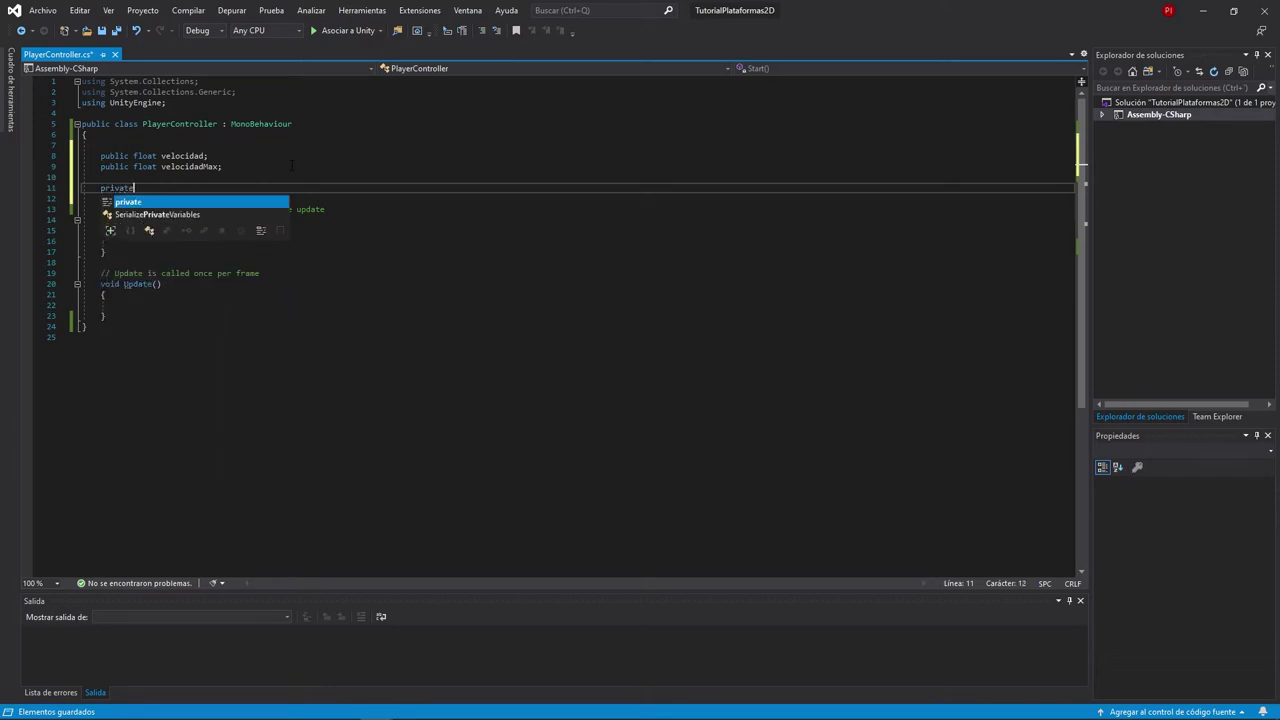
type(" rigi")
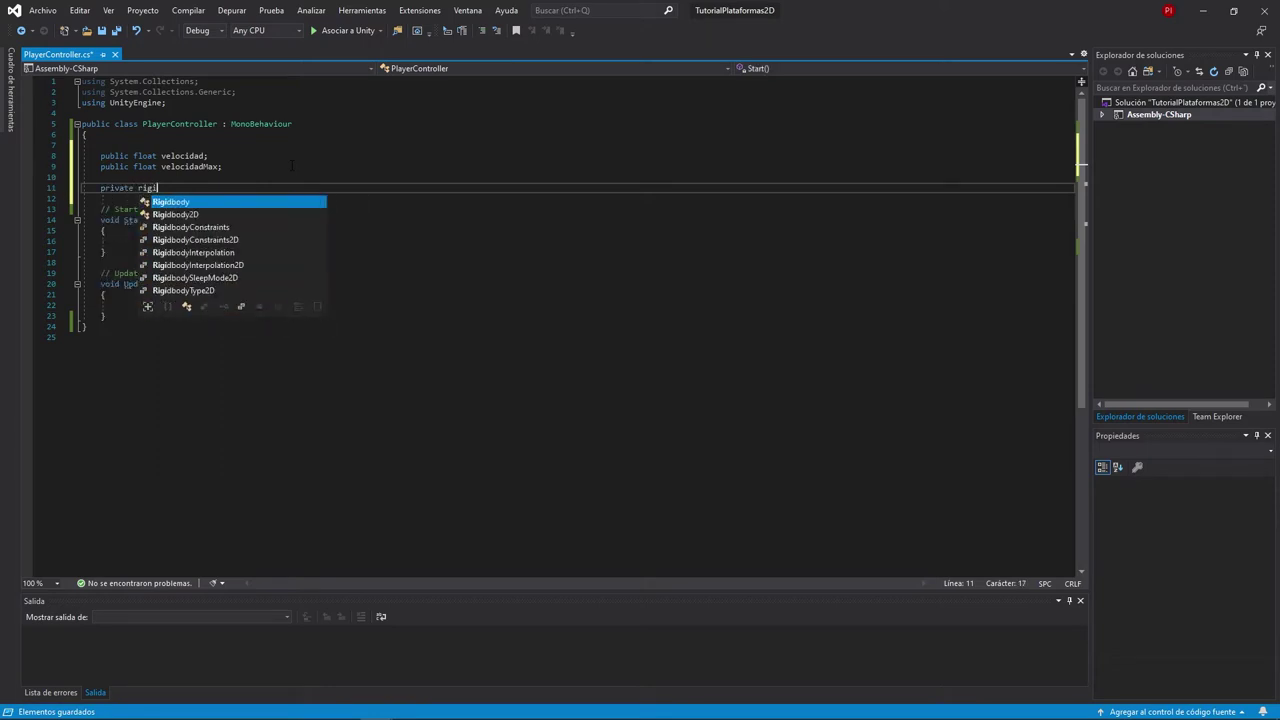
key("Down")
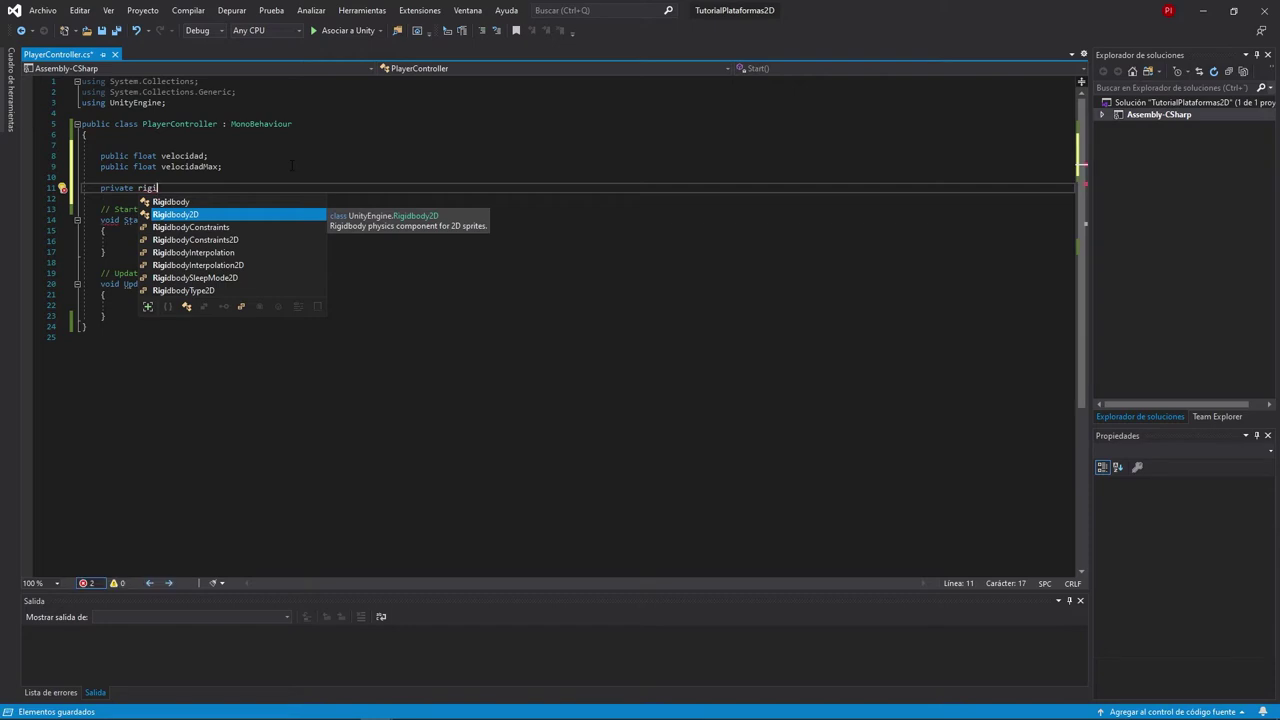
type(".")
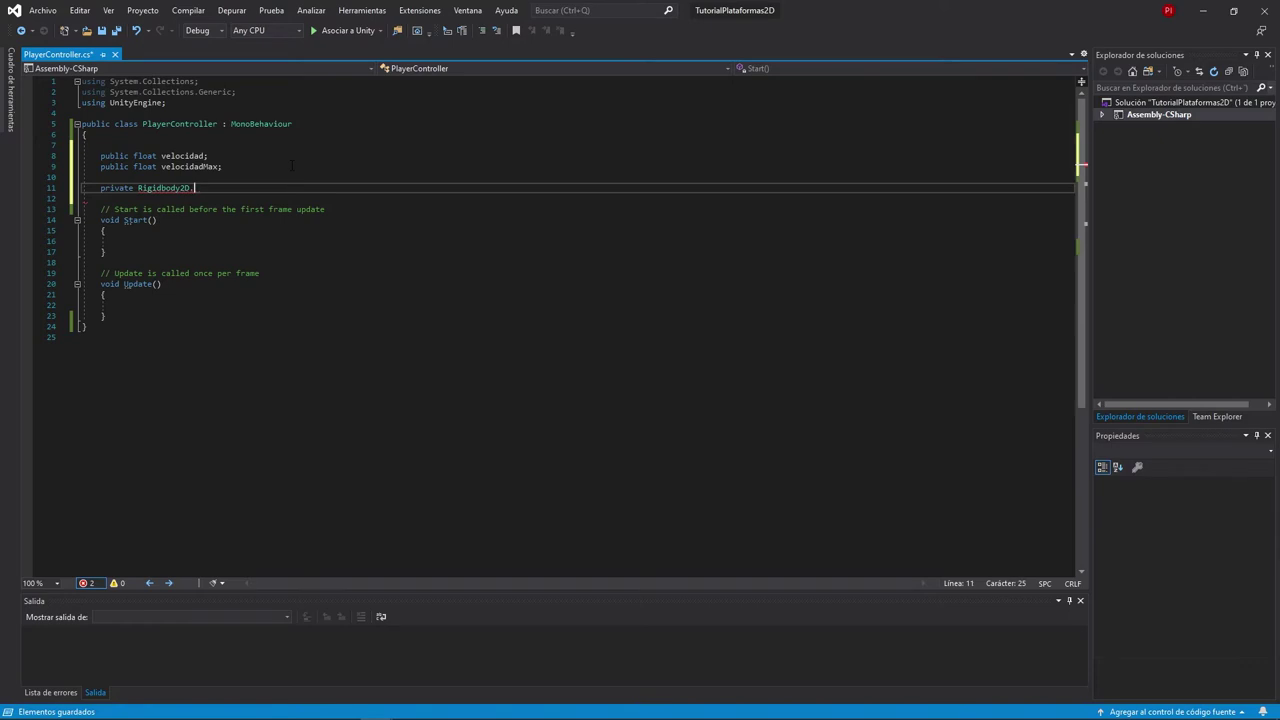
key("BackSpace")
type("r")
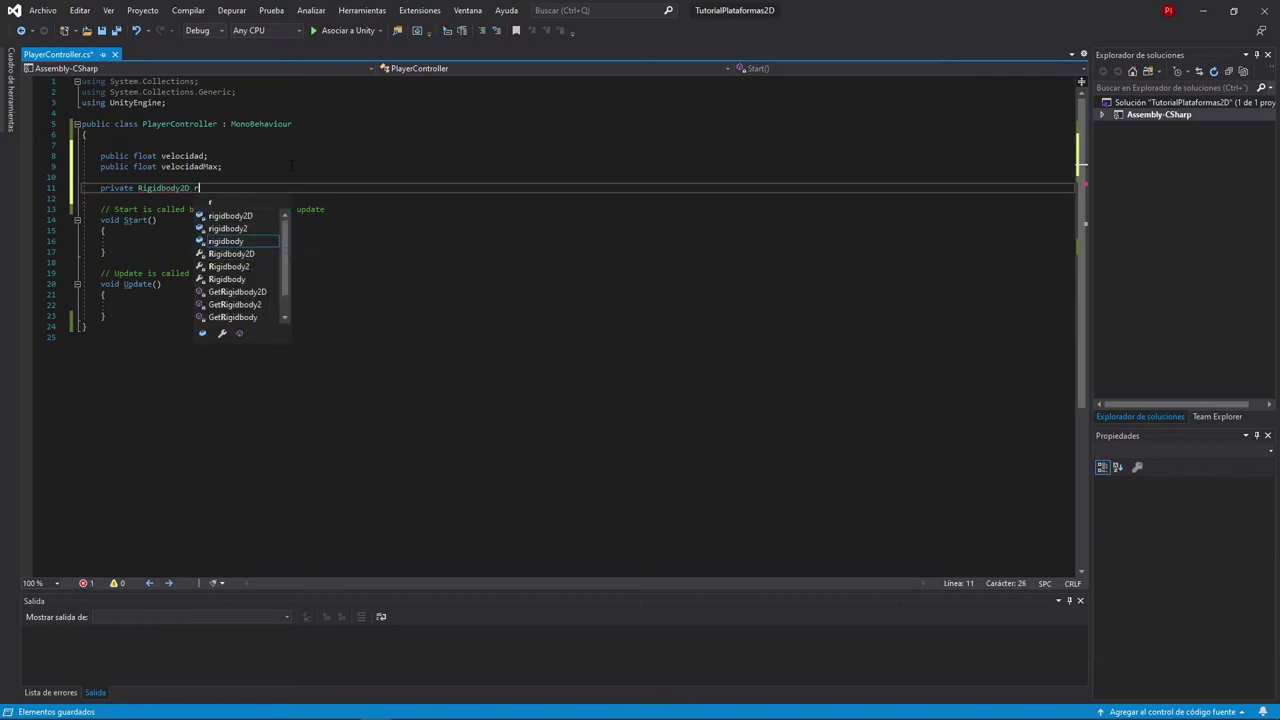
type("Player;")
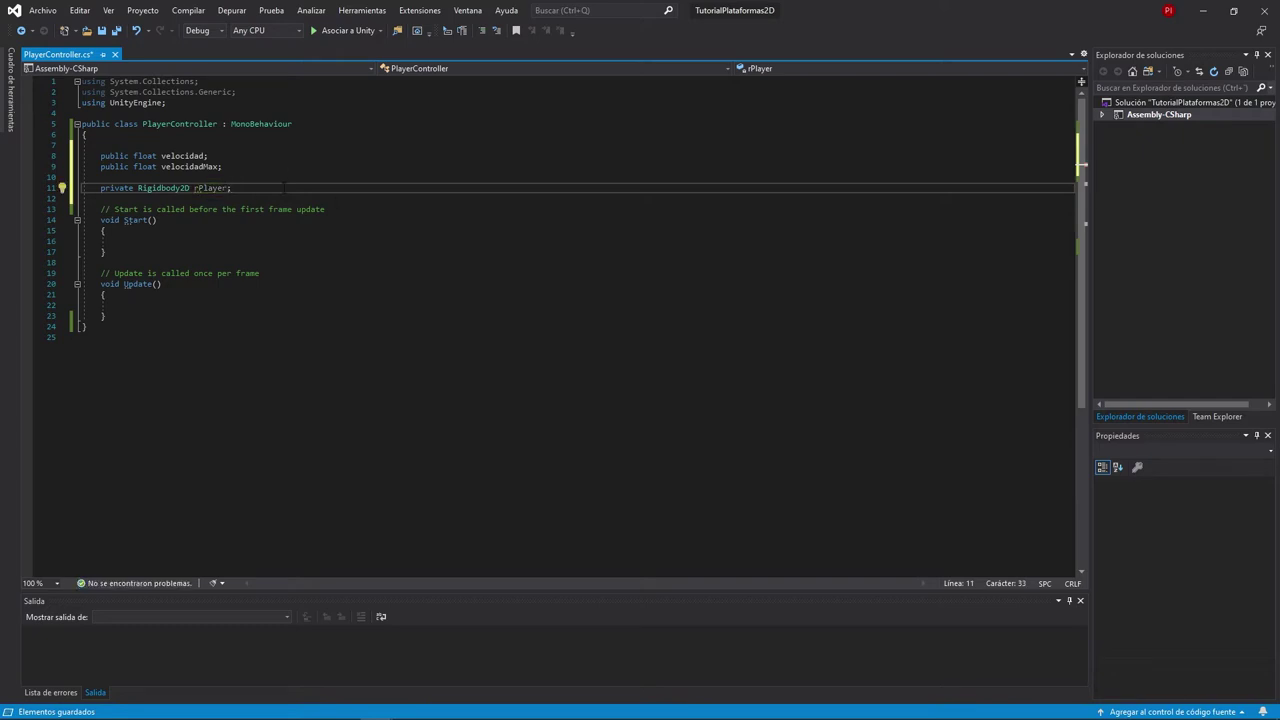
key("Return")
type("pri")
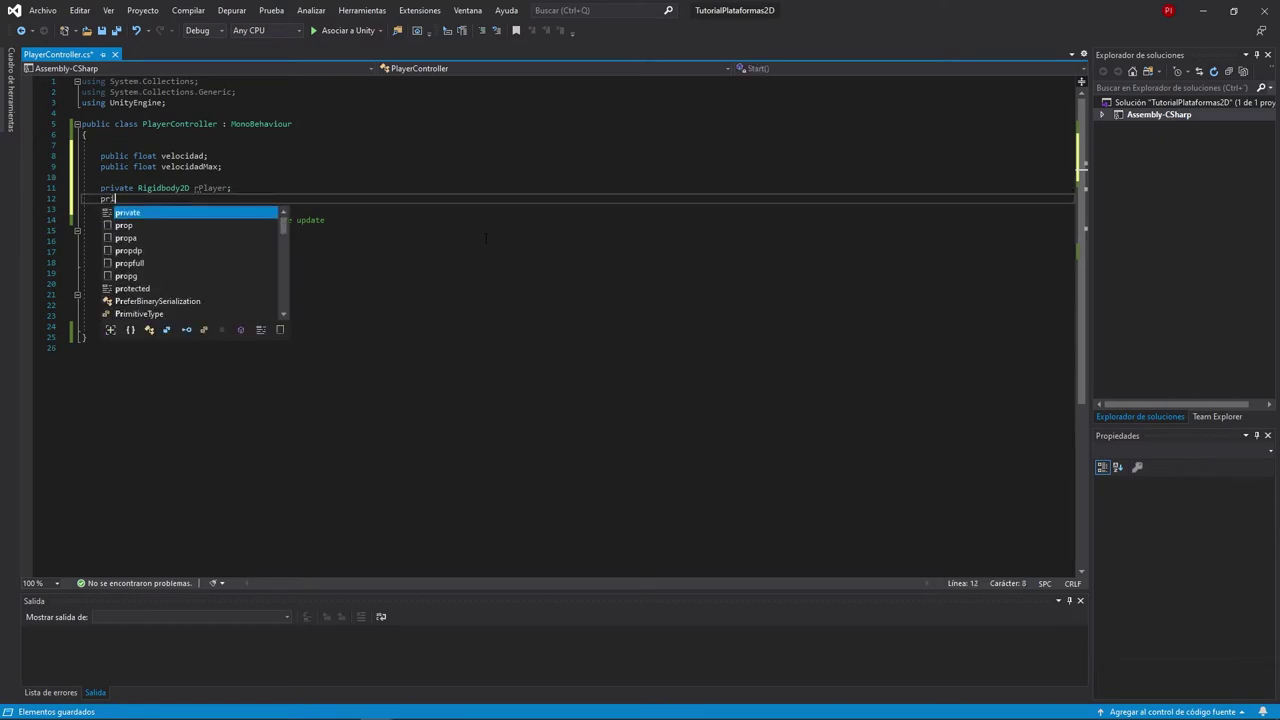
type("vate float ")
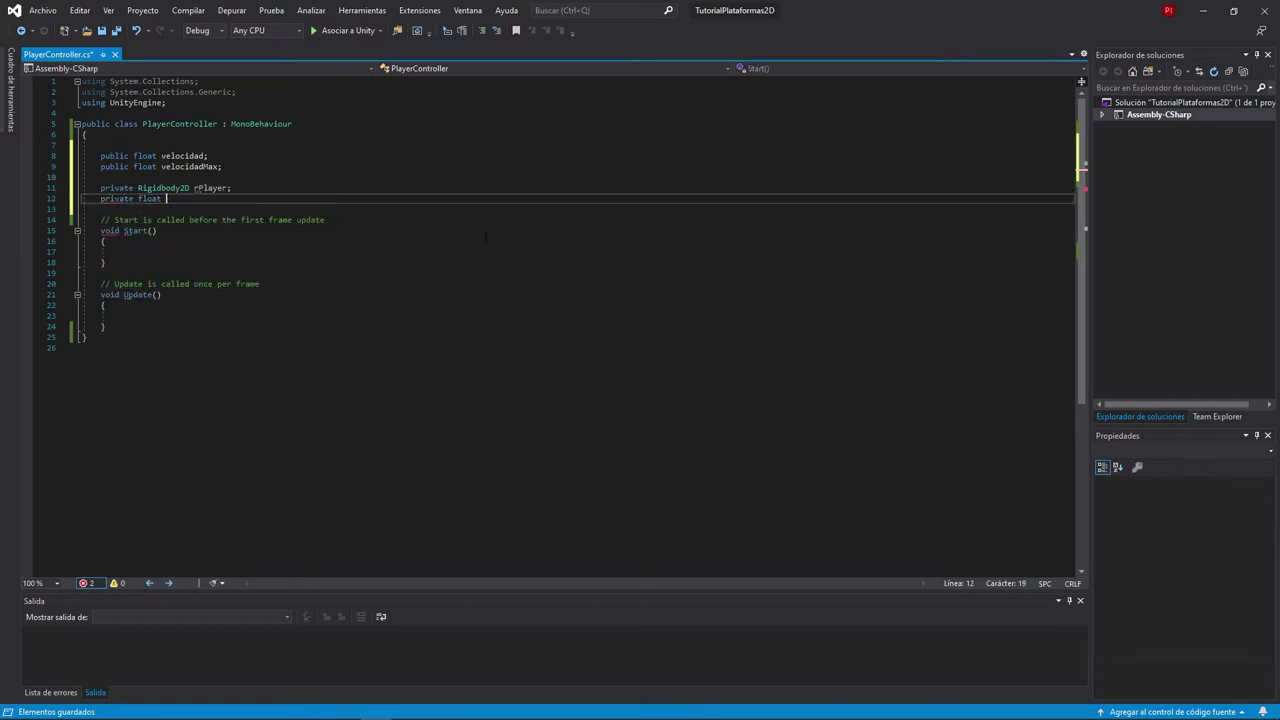
type("N")
type(";")
key("Down")
key("Down")
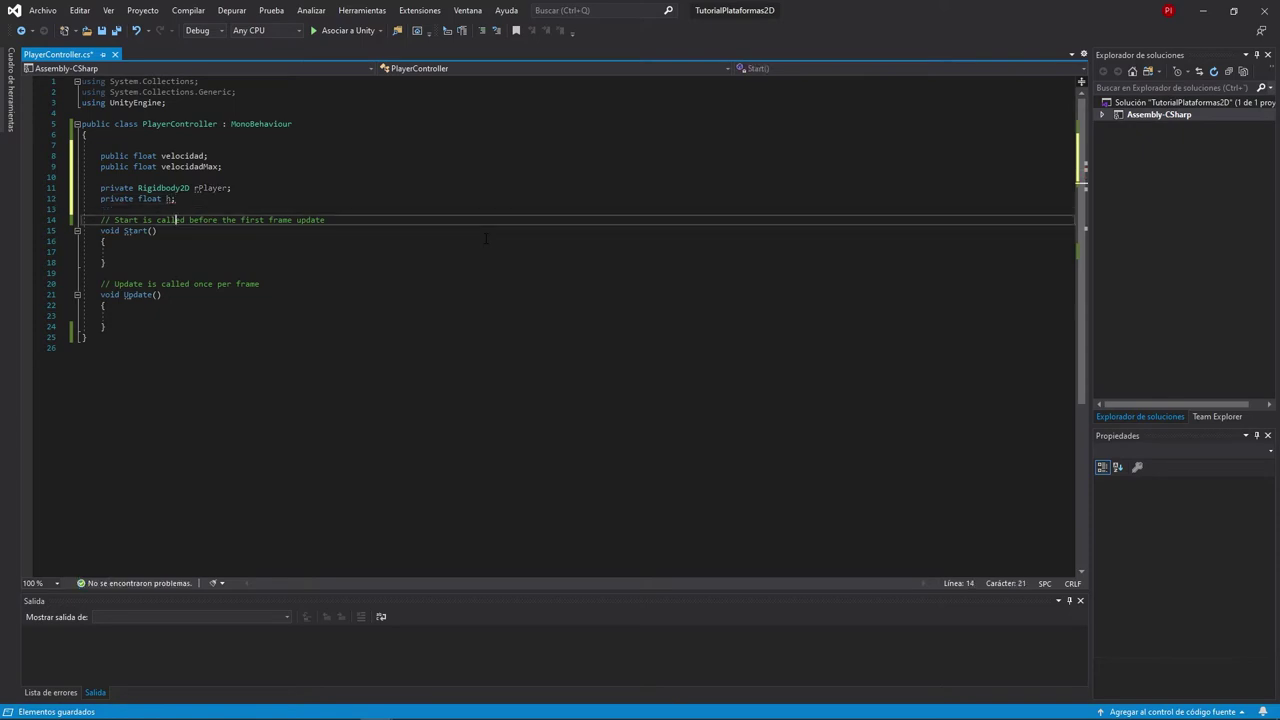
key("Down")
key("Down")
key("Down")
key("Down")
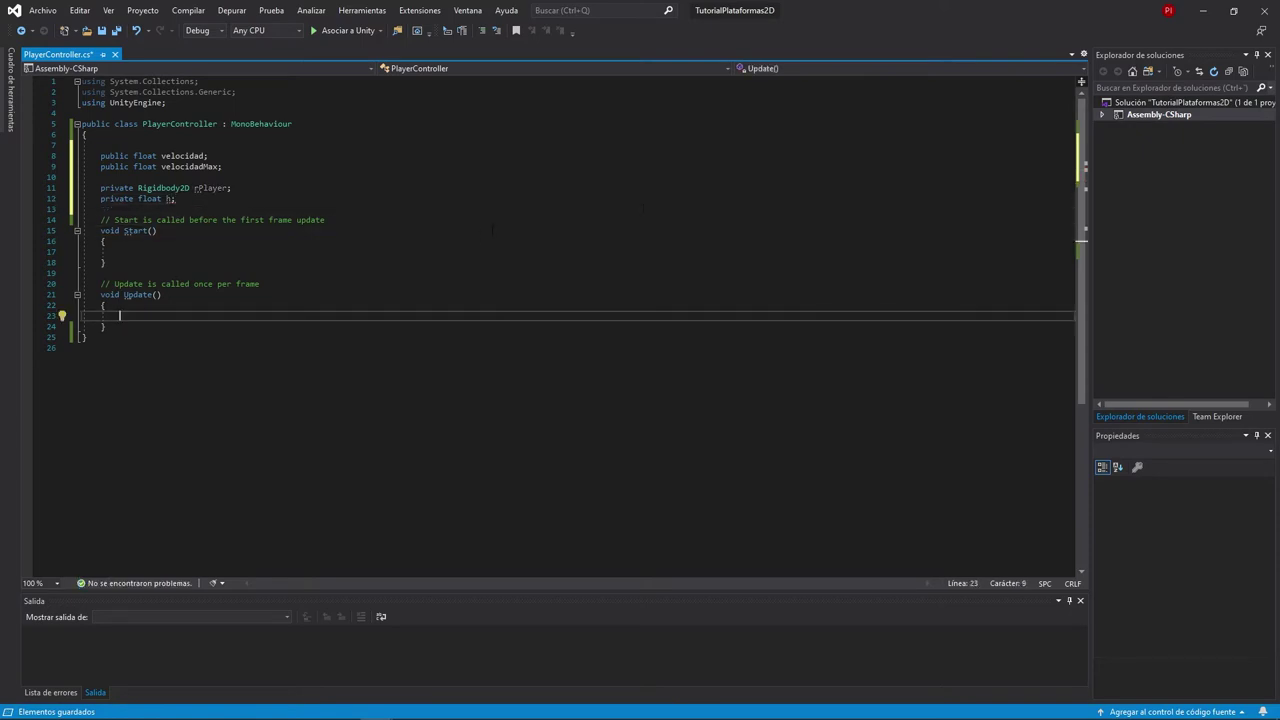
- Back in Unity, select the Player dinosaur in the Scene view and reopen PlayerController.cs
left_click(1203, 10)
left_click(587, 256)
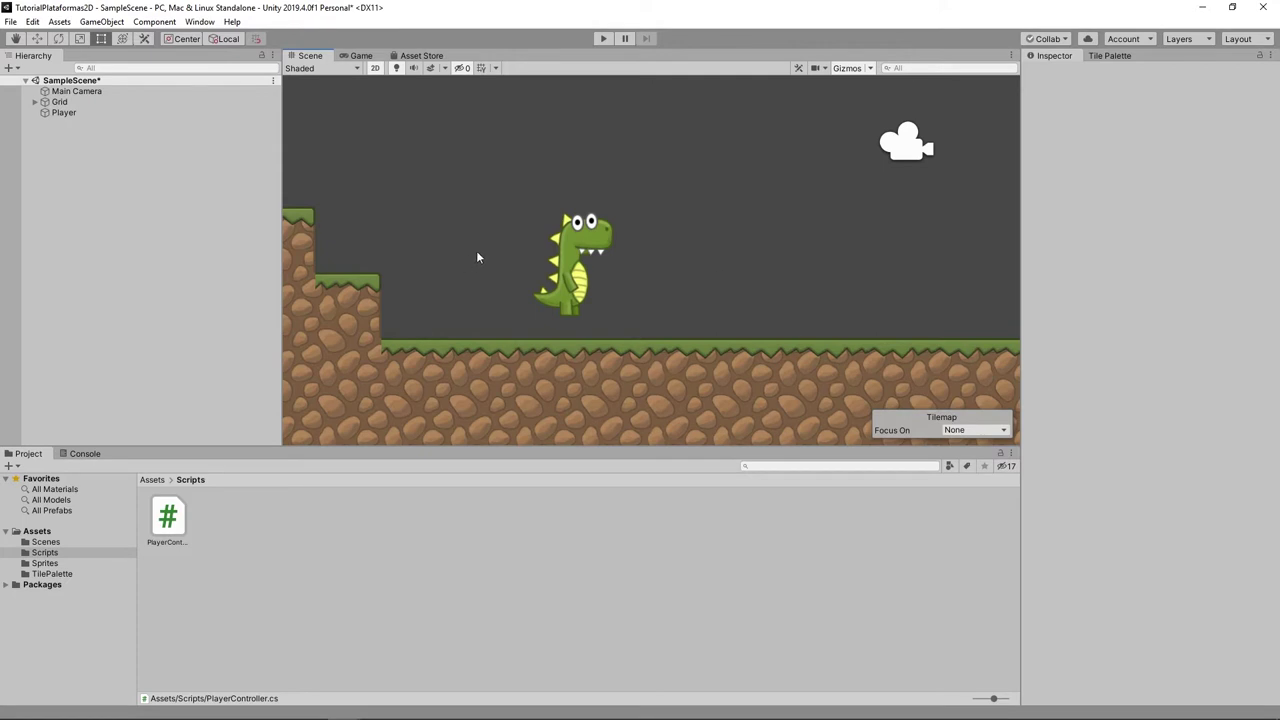
left_click(601, 256)
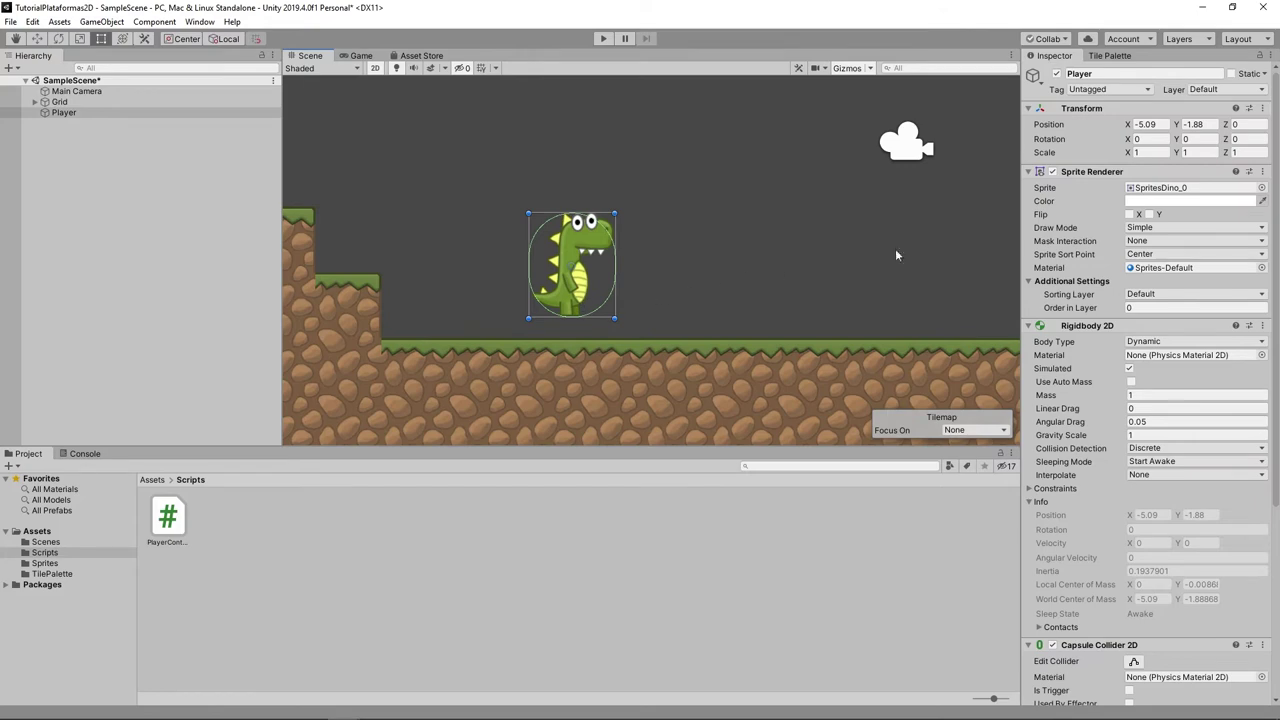
double_click(167, 518)
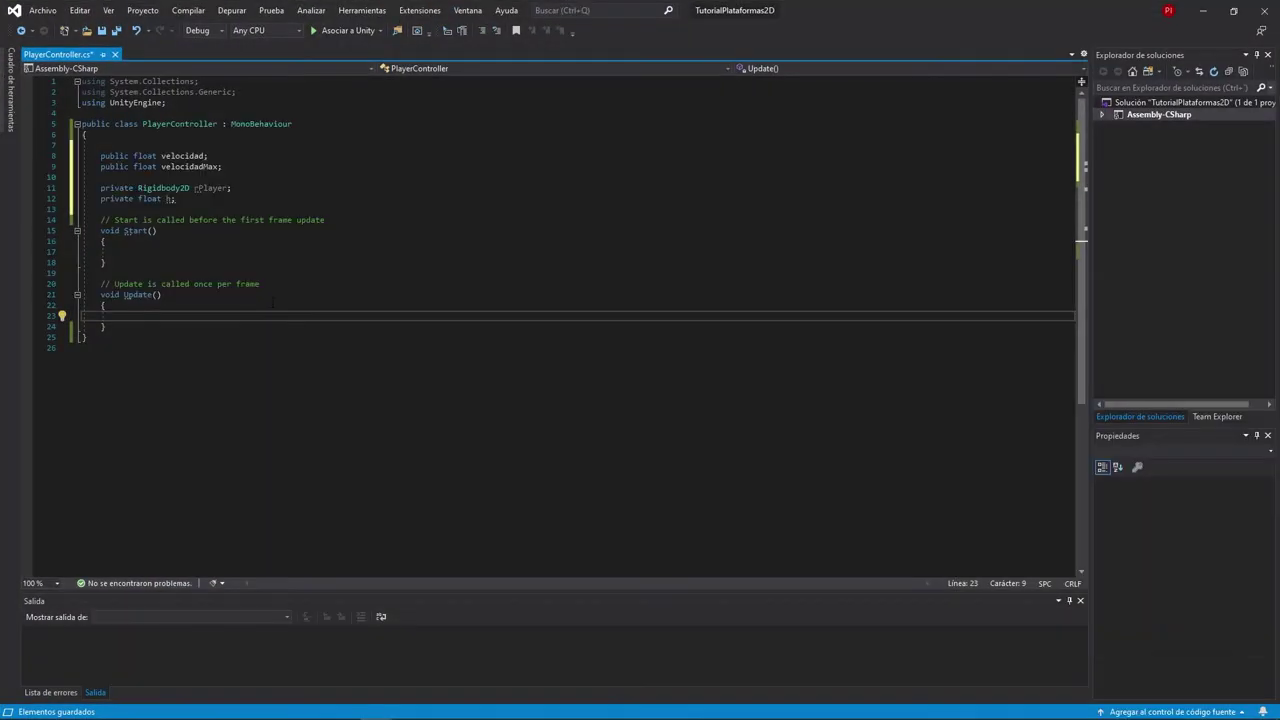
- Add a FixedUpdate method that sets h = Input.GetAxisRaw("Horizontal")
left_click(110, 251)
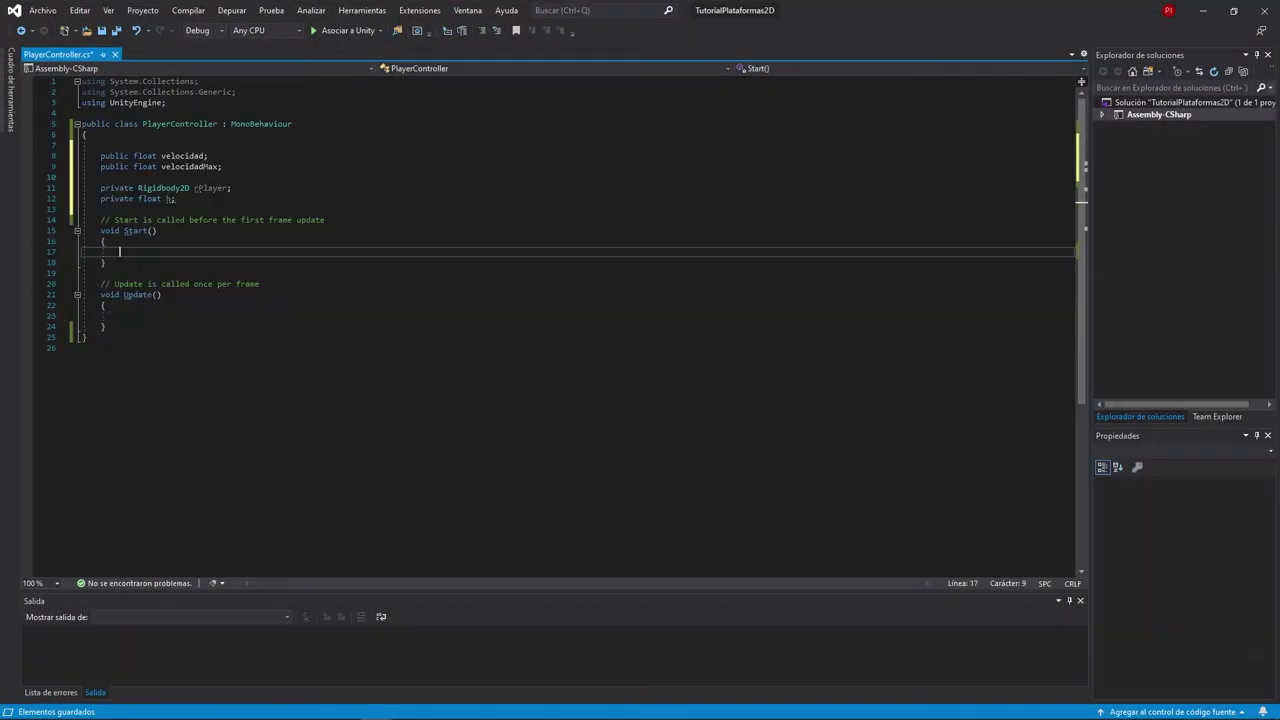
left_click(118, 316)
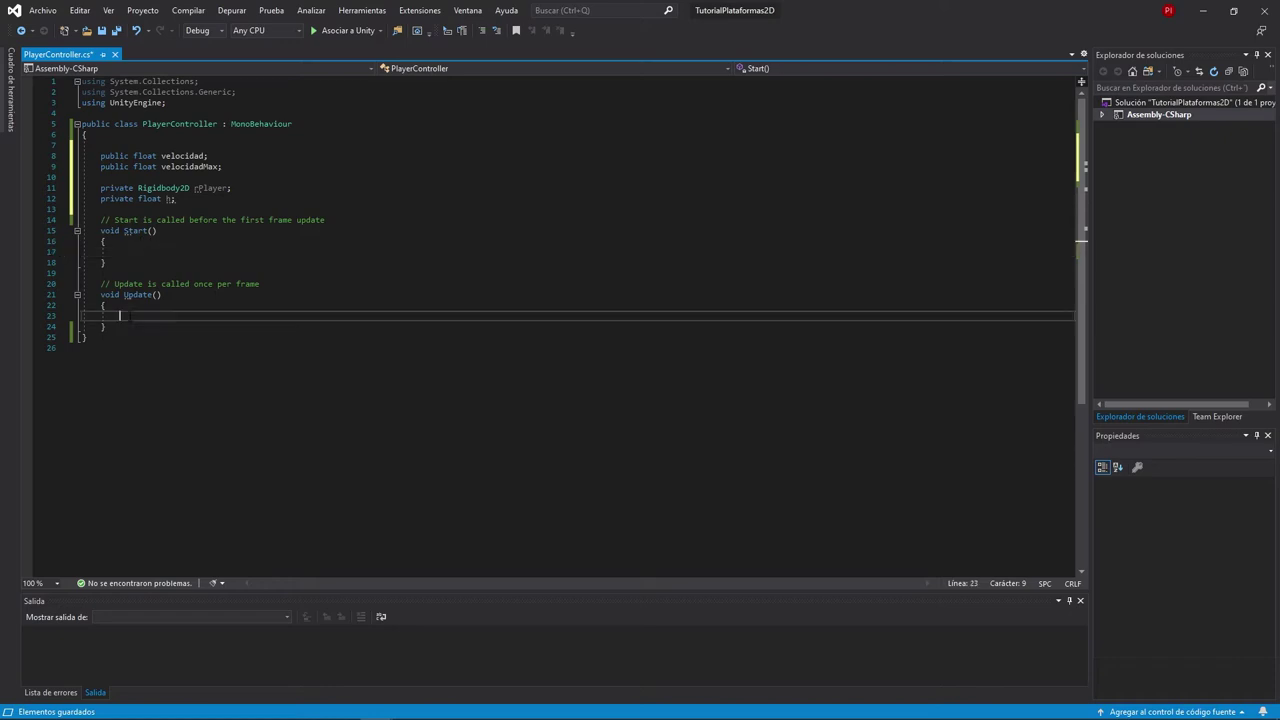
left_click(128, 329)
key("Return")
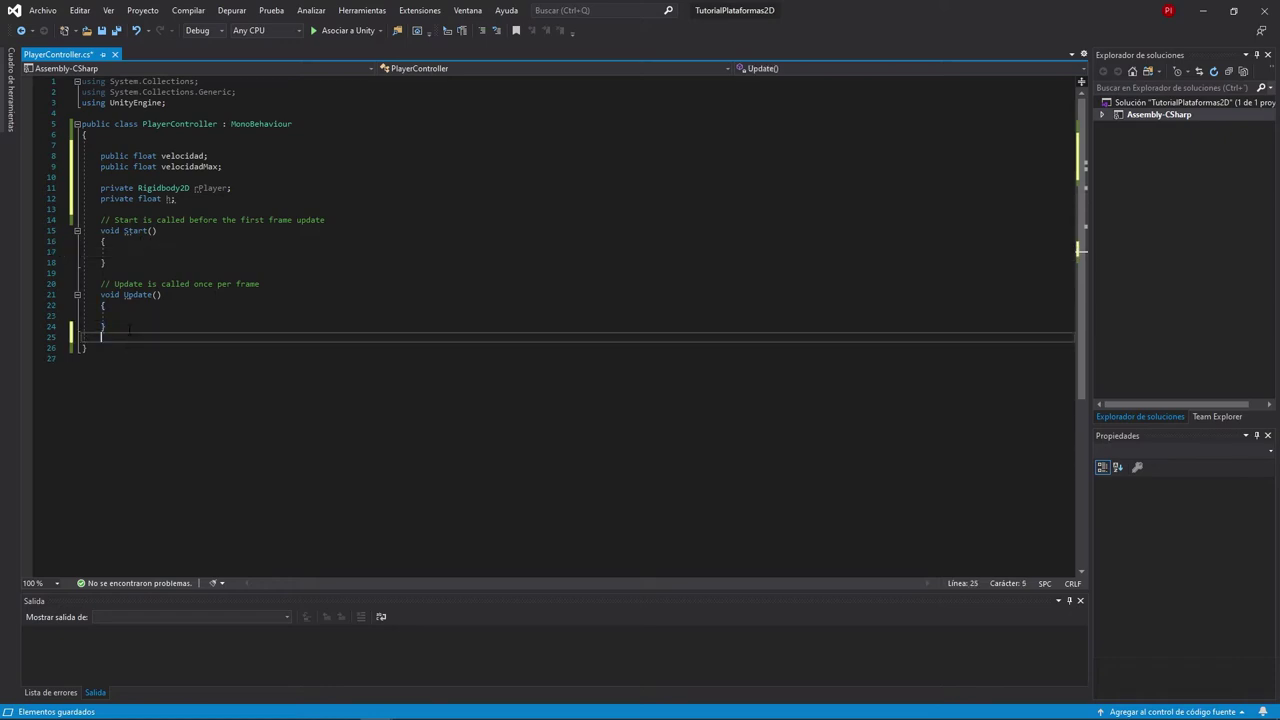
key("Return")
type("v")
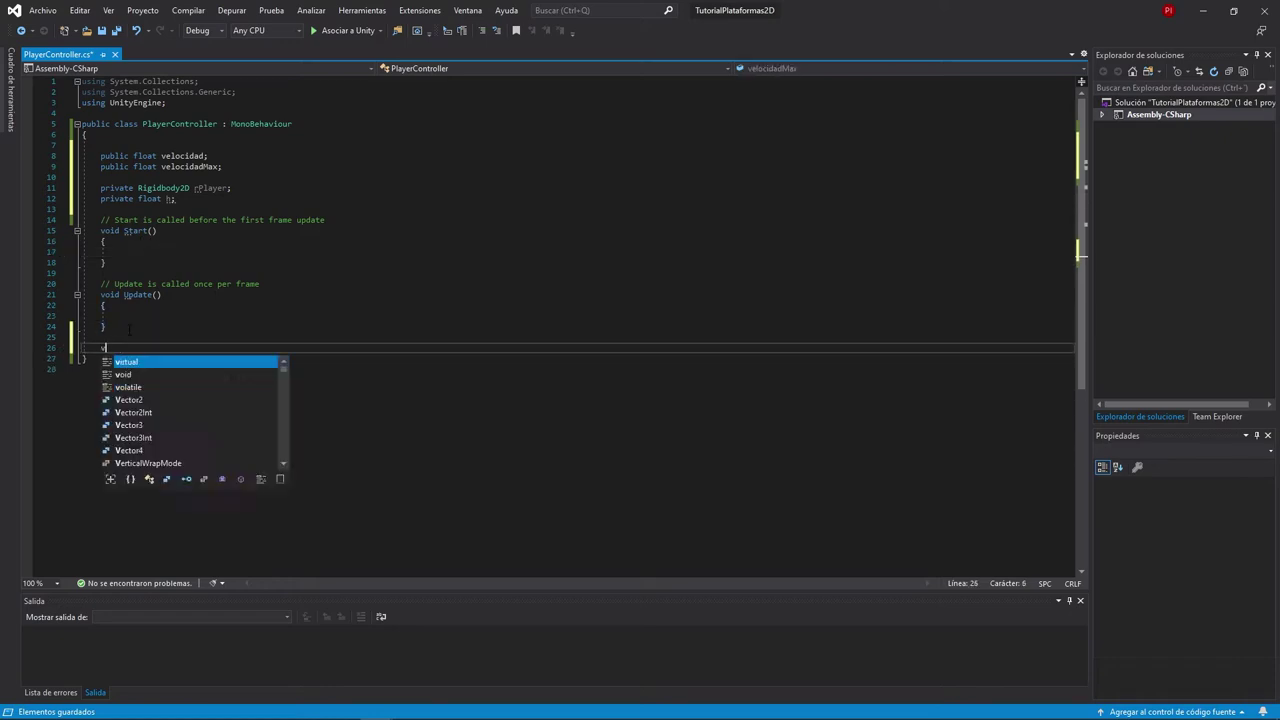
type("oid Fiex")
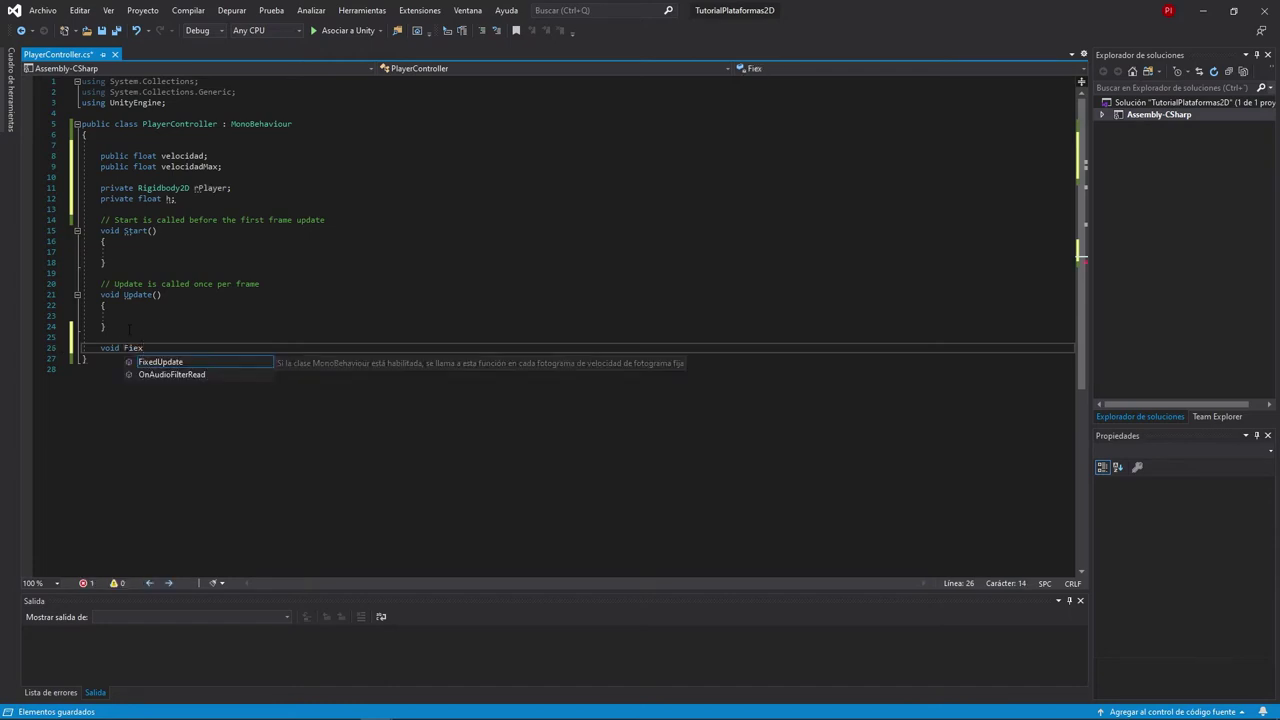
key("Tab")
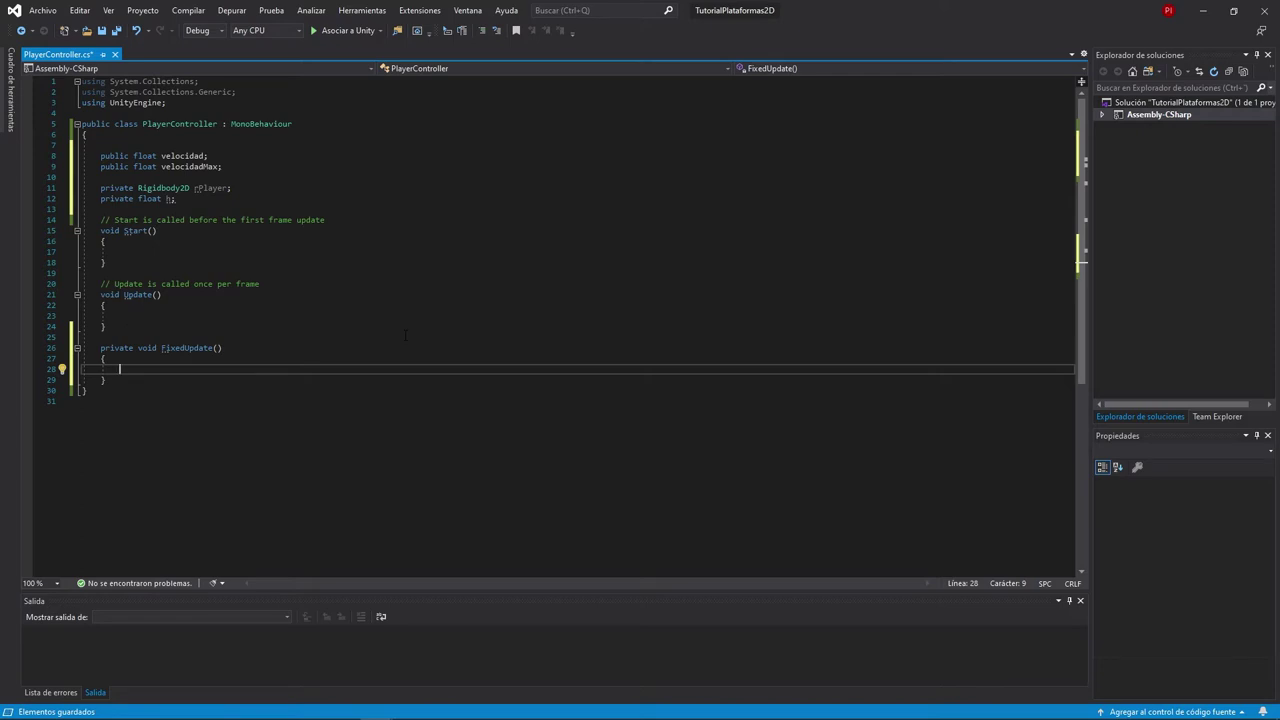
type("h = ")
type("Input")
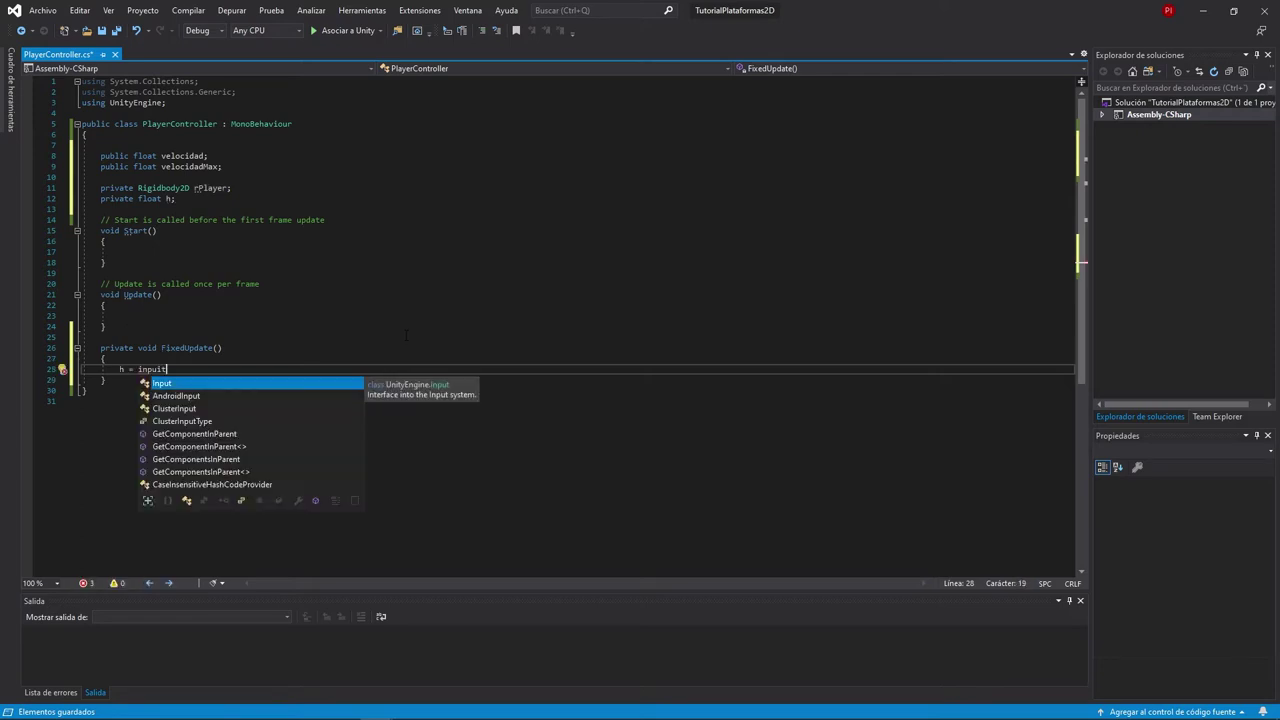
type(".get")
key("Down")
key("Down")
key("Down")
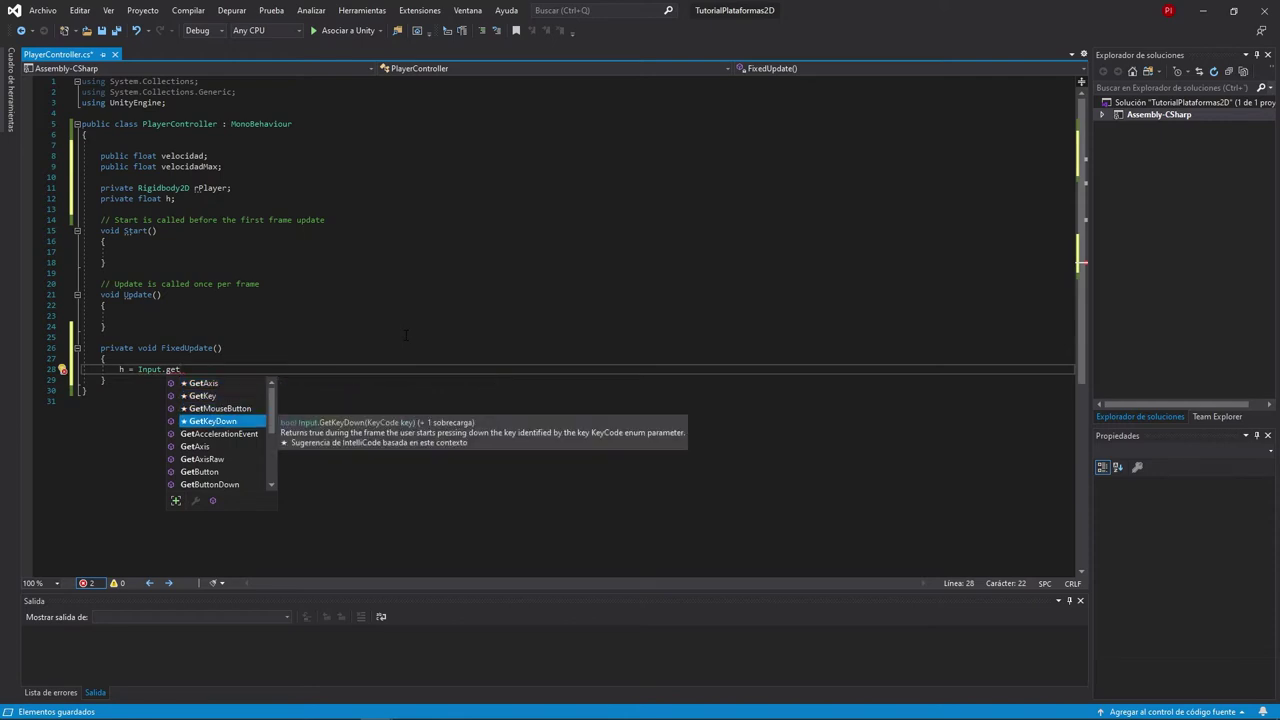
key("Down")
key("Down")
key("Down")
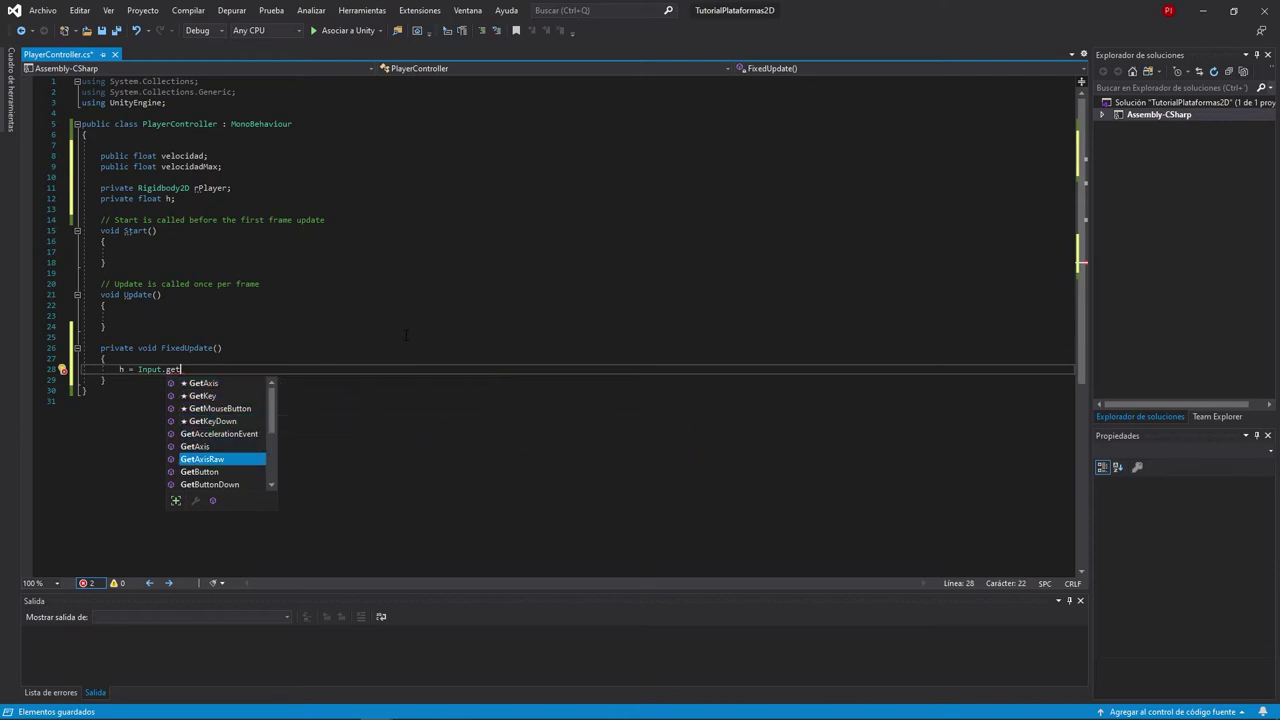
key("Tab")
type("(\"Horizon")
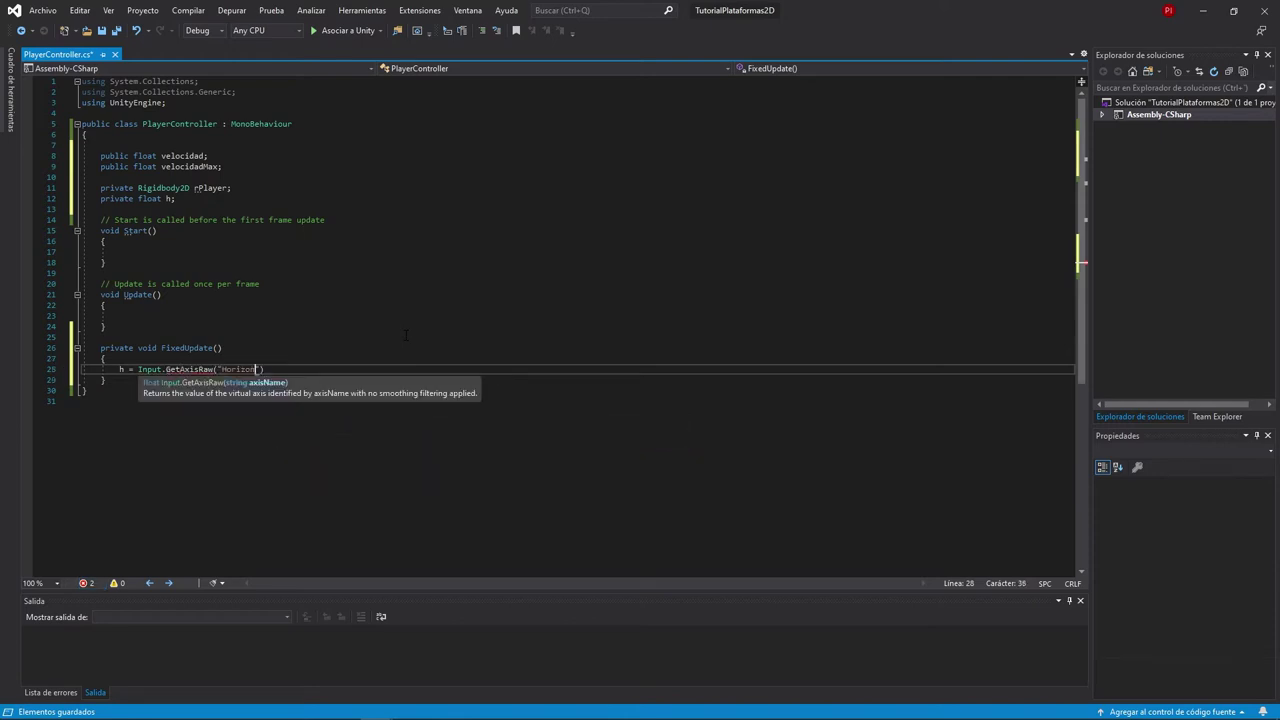
type("tal\");")
key("Return")
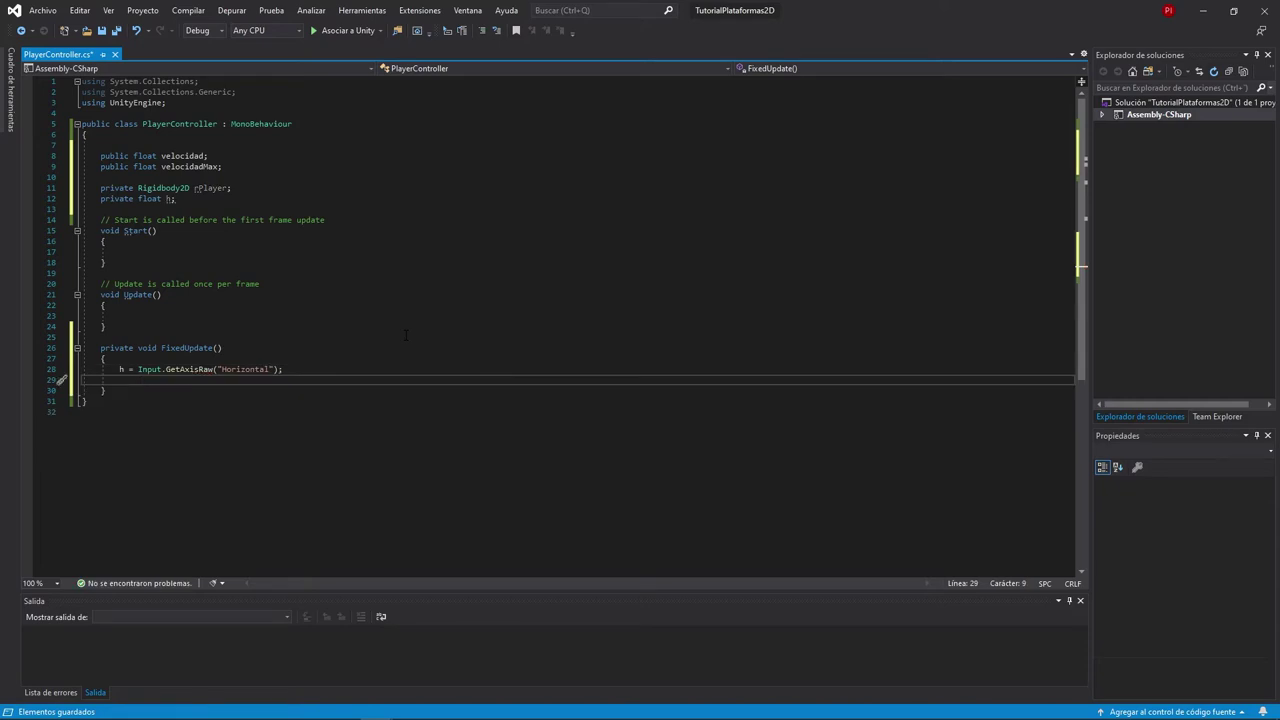
- In FixedUpdate, push rPlayer with Vector2.right * velocidad * h and save the script
type("rplayer.")
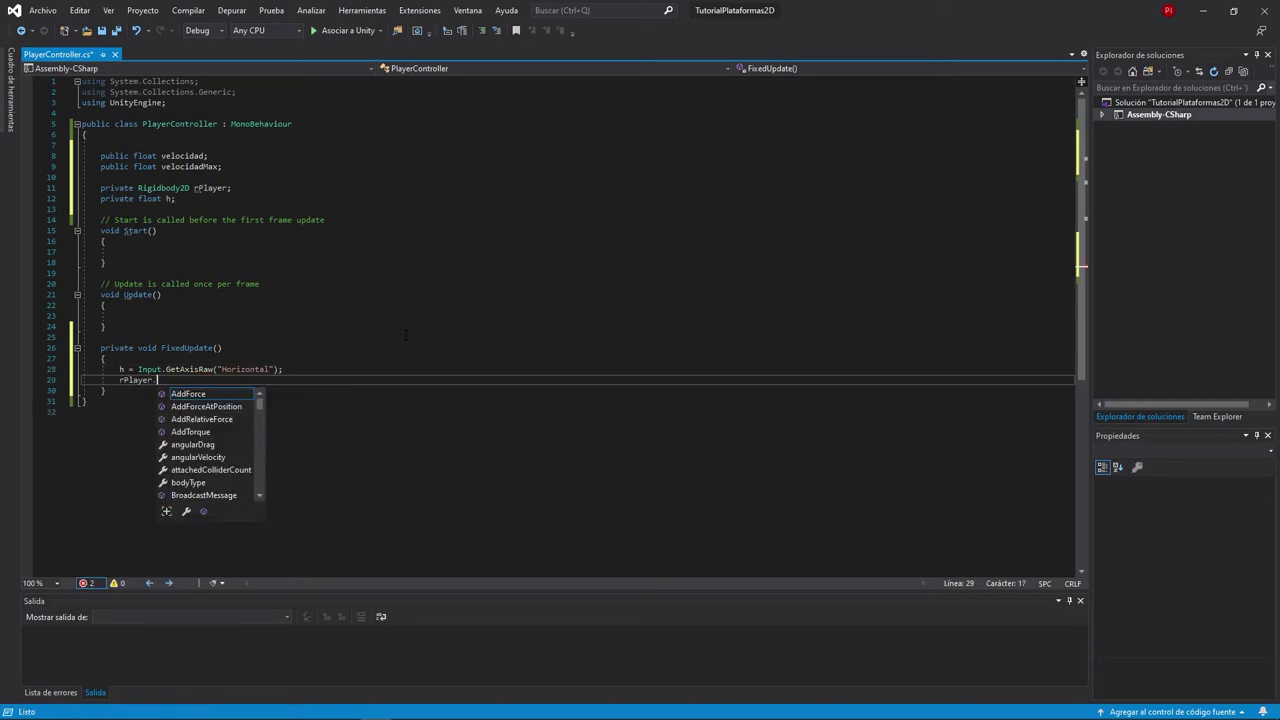
type("(")
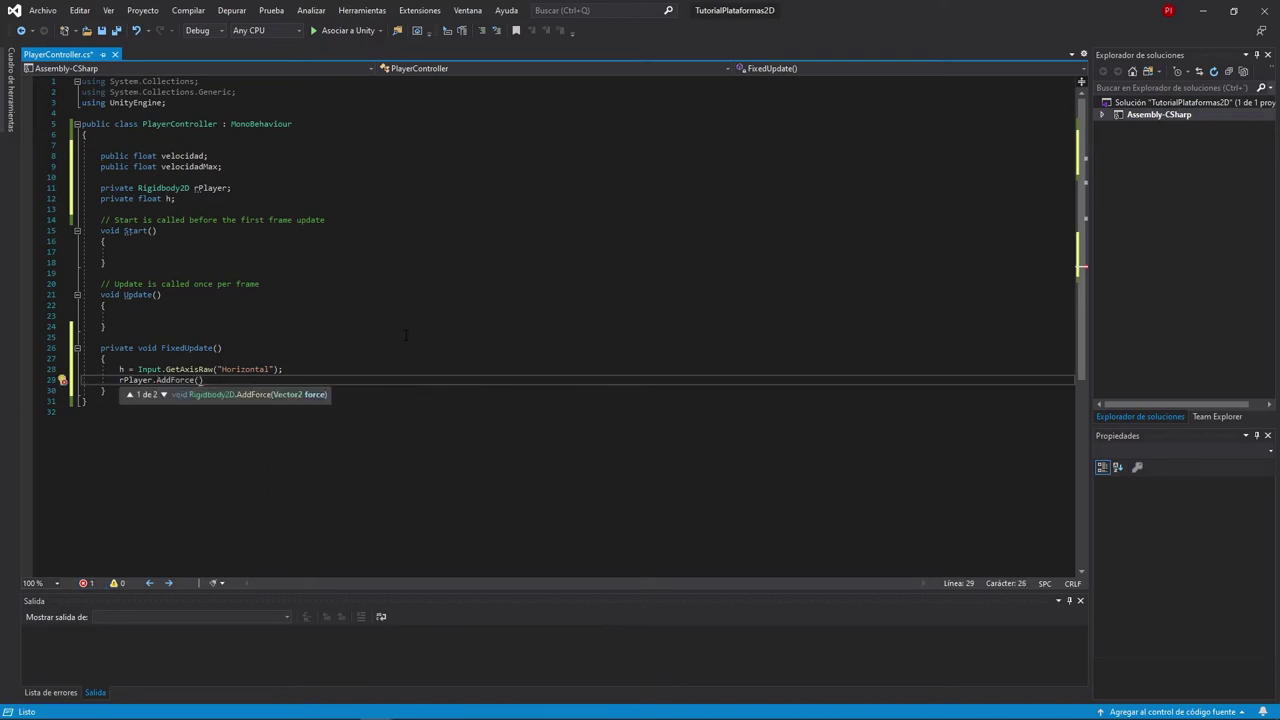
type("vector")
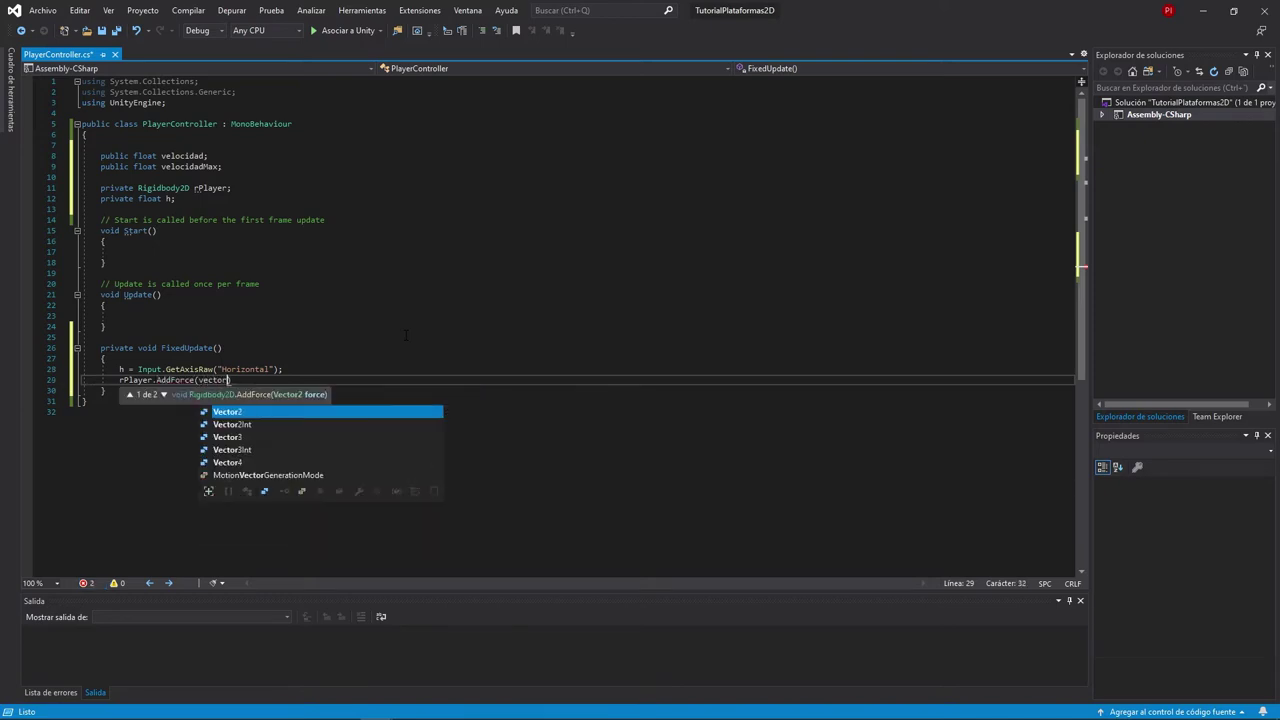
key("Tab")
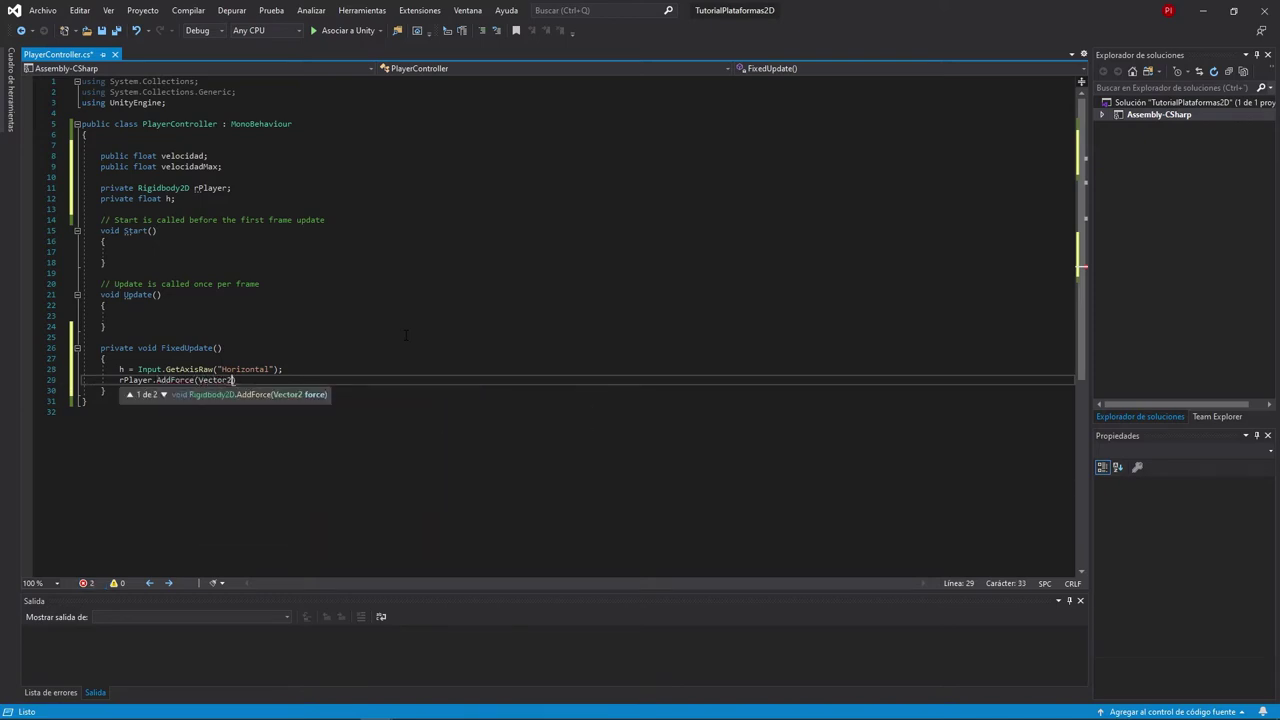
type(".right *")
type(" velocidad * h")
key("Escape")
type(")")
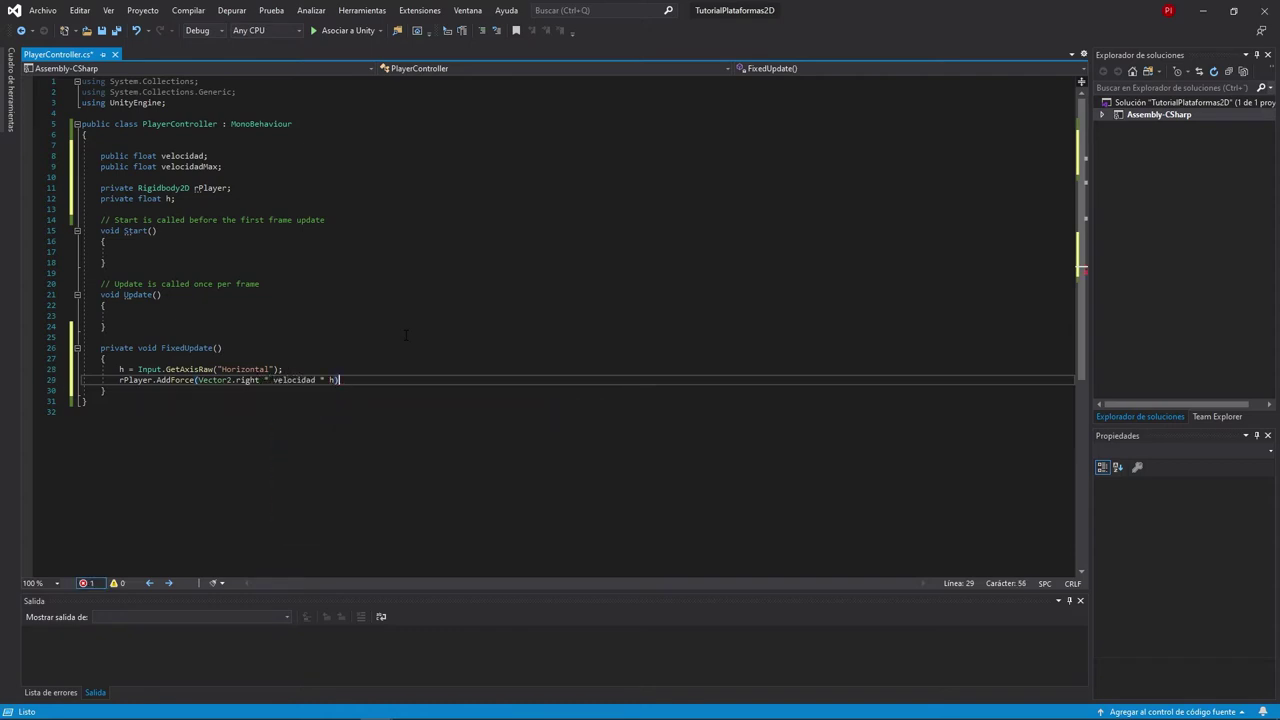
type(";")
key("ctrl+s")
- In Start, assign rPlayer = GetComponent<Rigidbody2D>(); and save
left_click(855, 252)
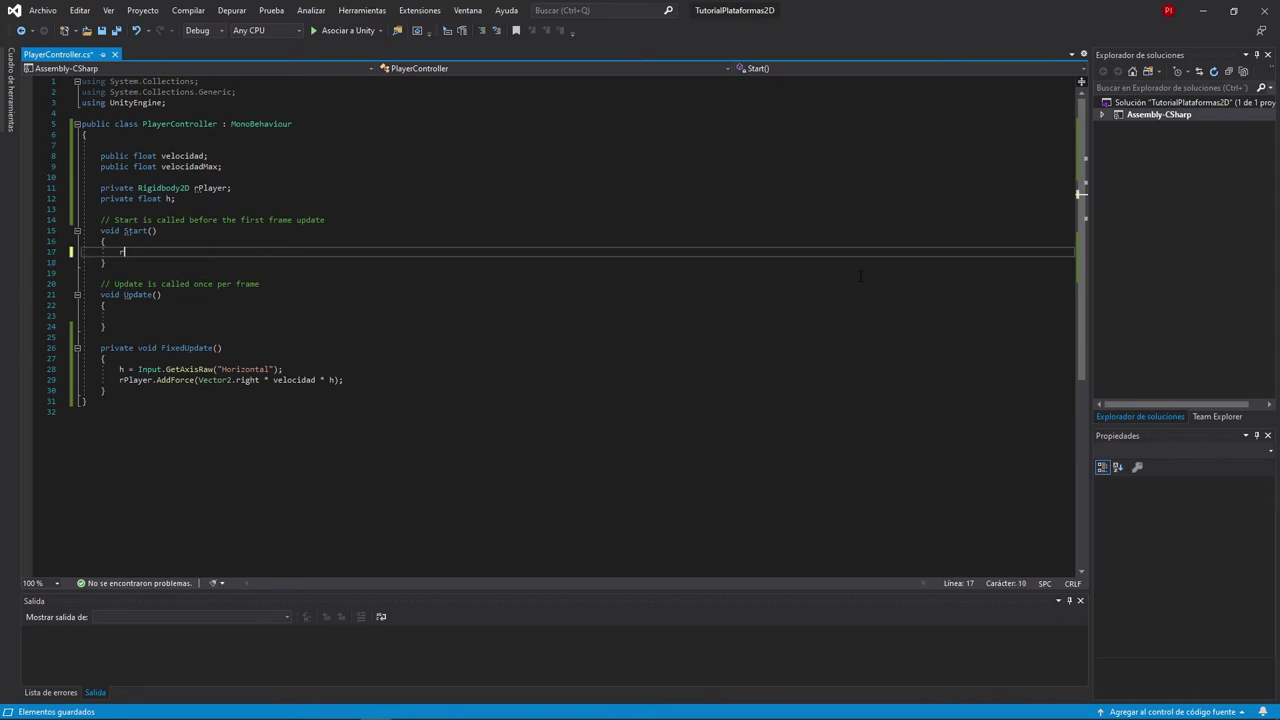
type("rPlayer = ")
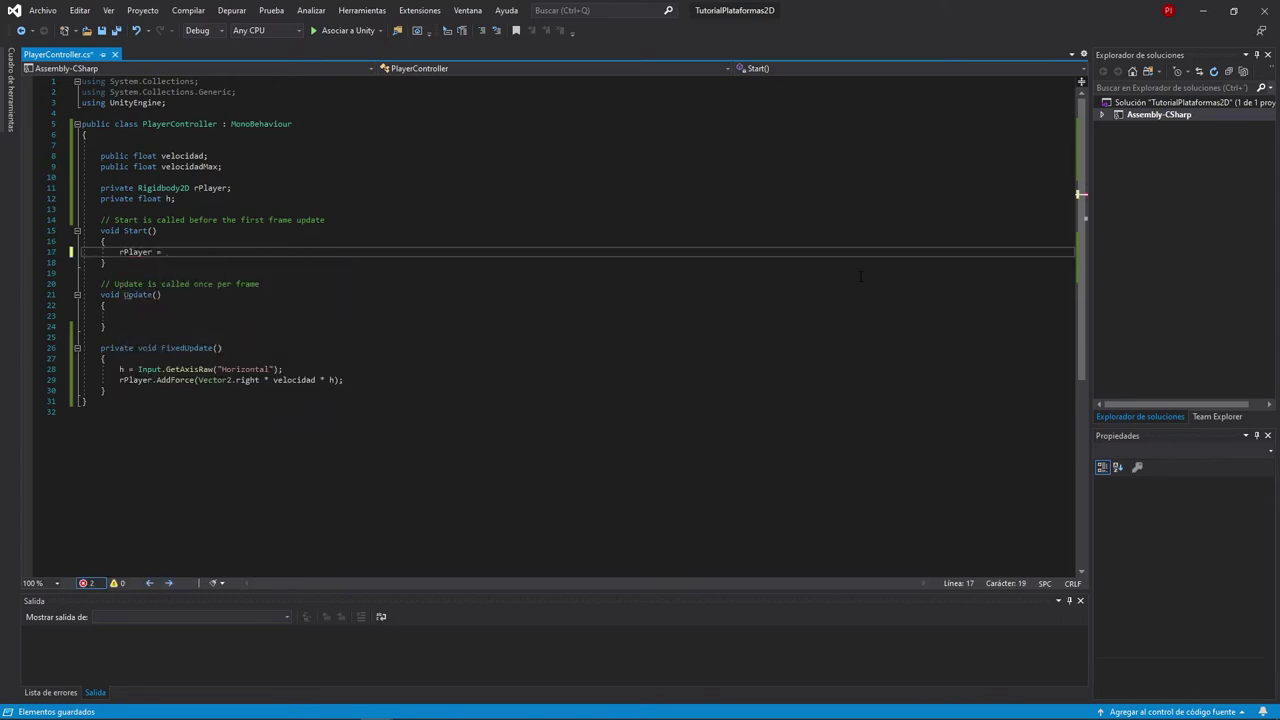
type("get")
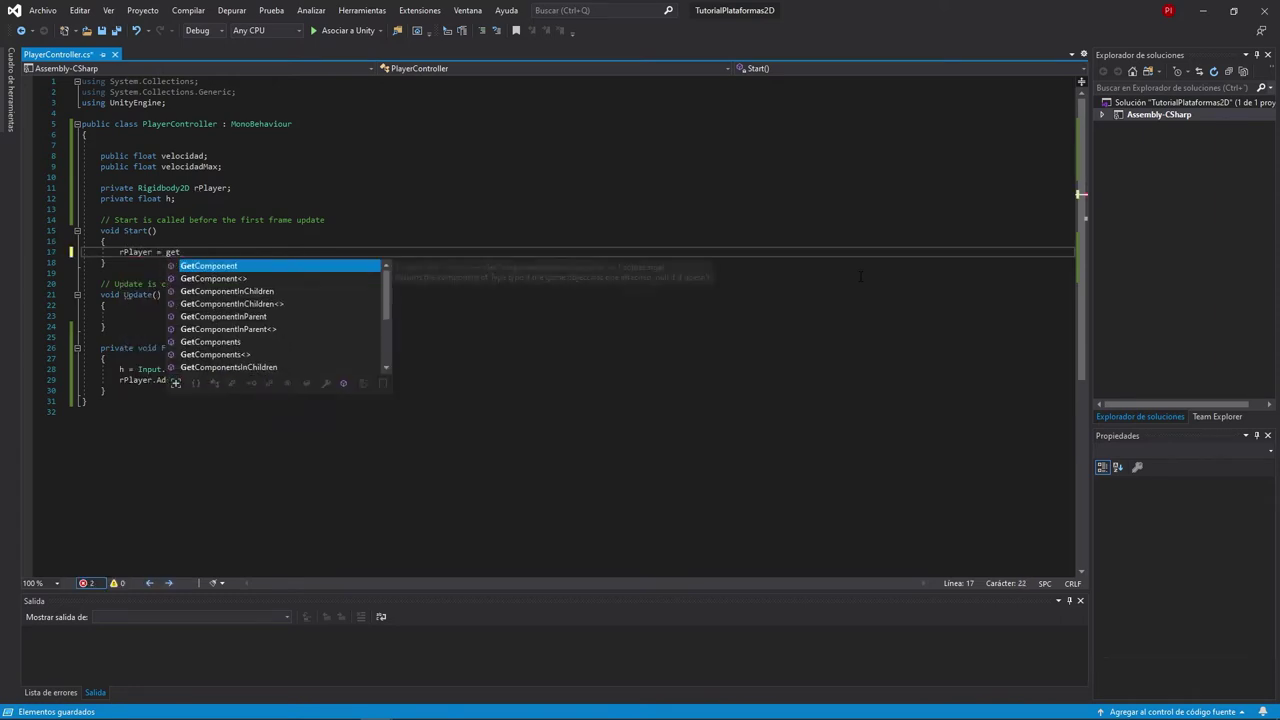
key("Down")
key("Tab")
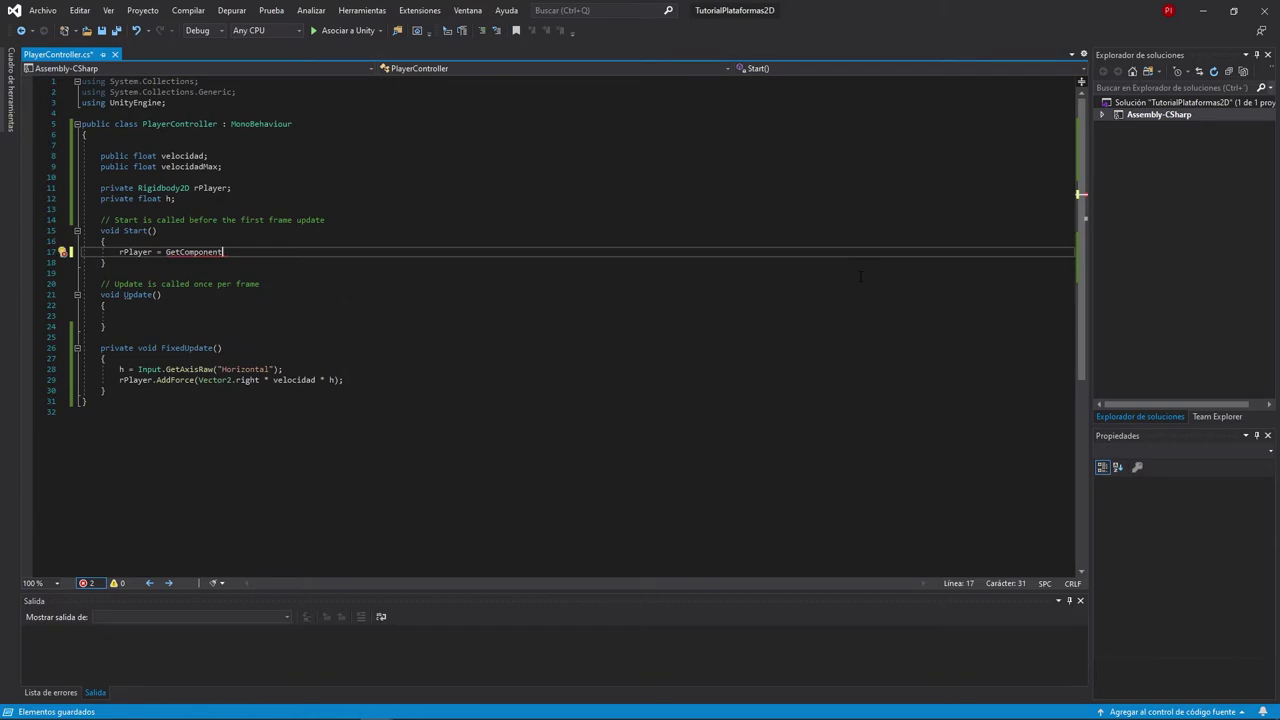
type("<")
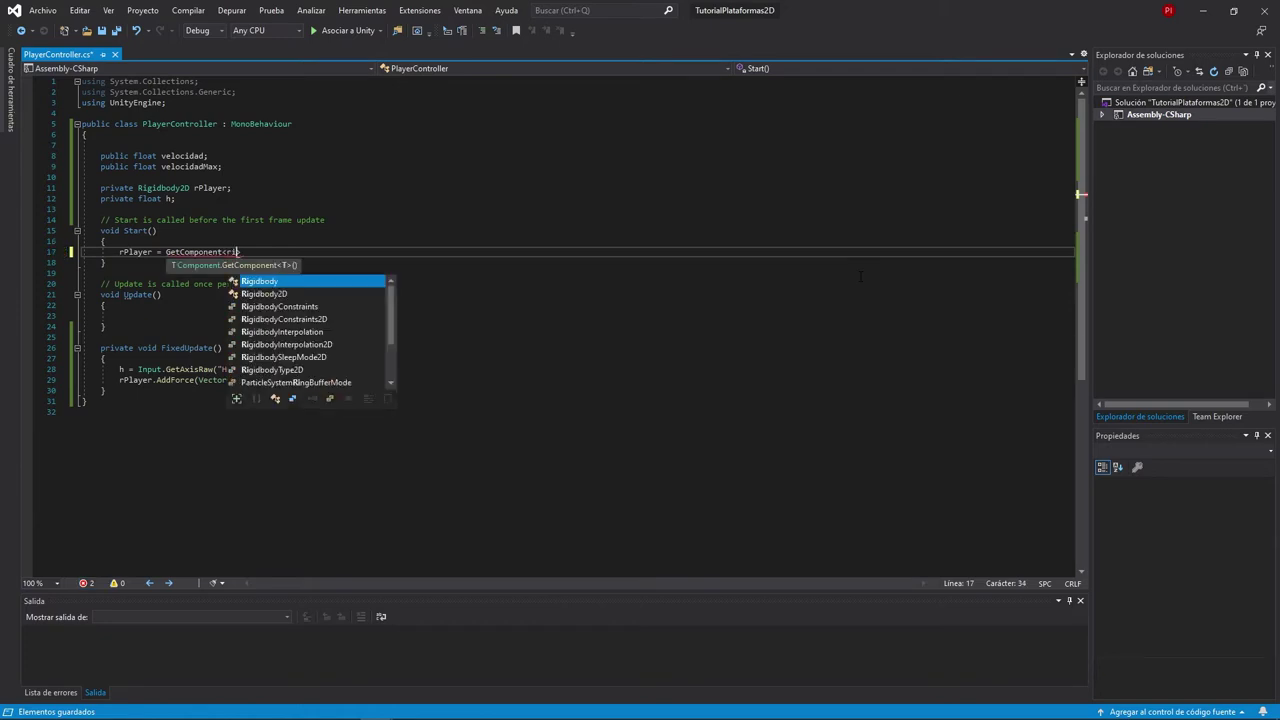
type("Rigidbody2D>();")
key("ctrl+s")
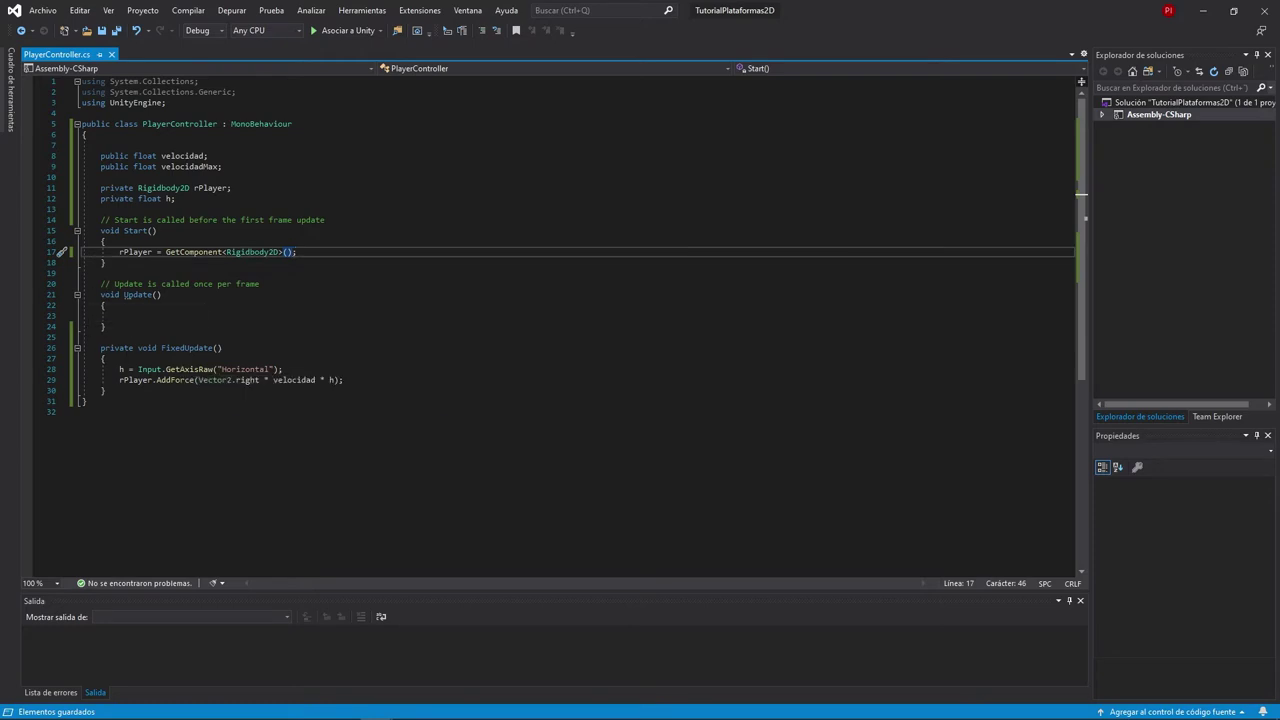
- Select the Player, collapse its component panels, set Velocidad to 25 and press Play
left_click(1203, 10)
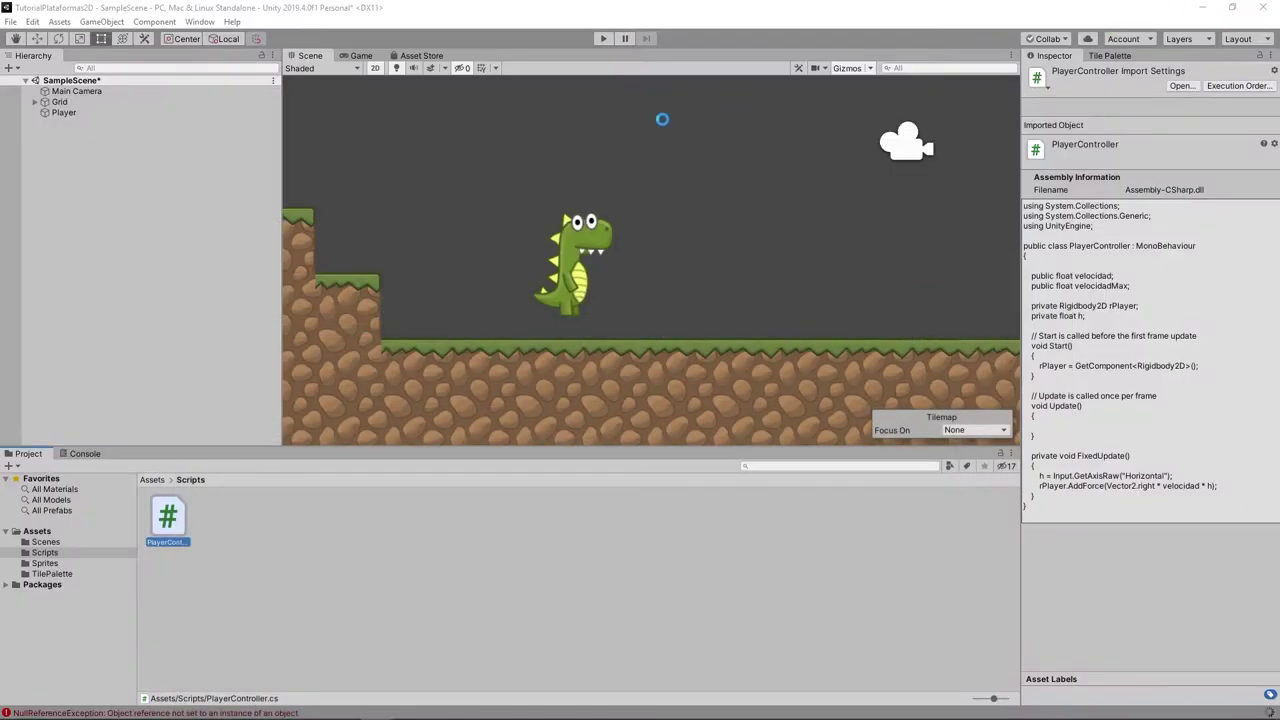
left_click(63, 112)
left_click(796, 194)
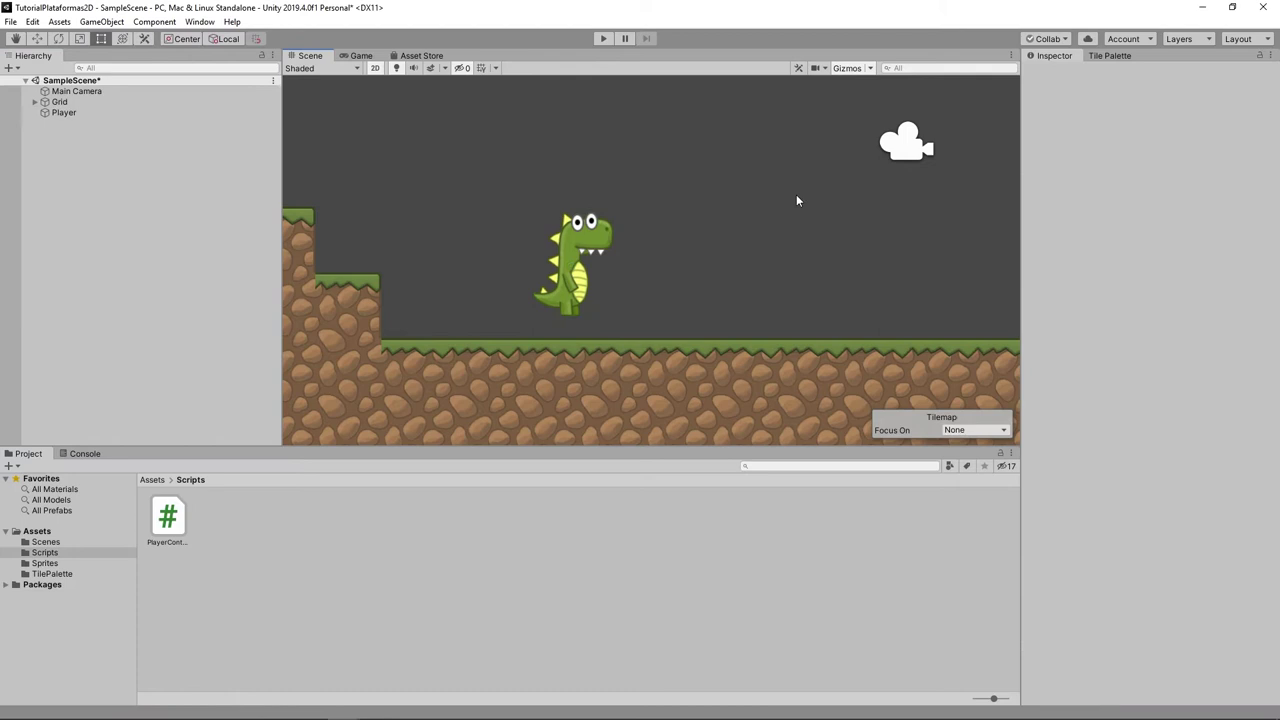
left_click(587, 255)
left_click(1060, 108)
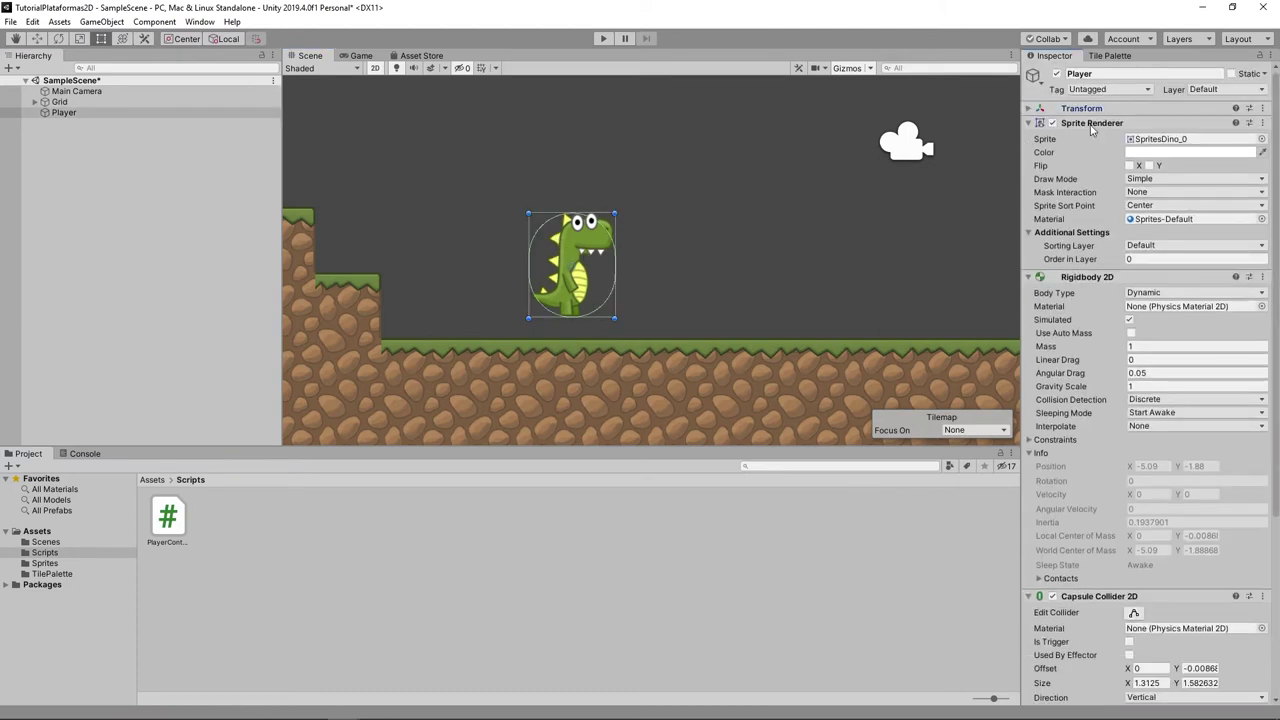
left_click(1029, 122)
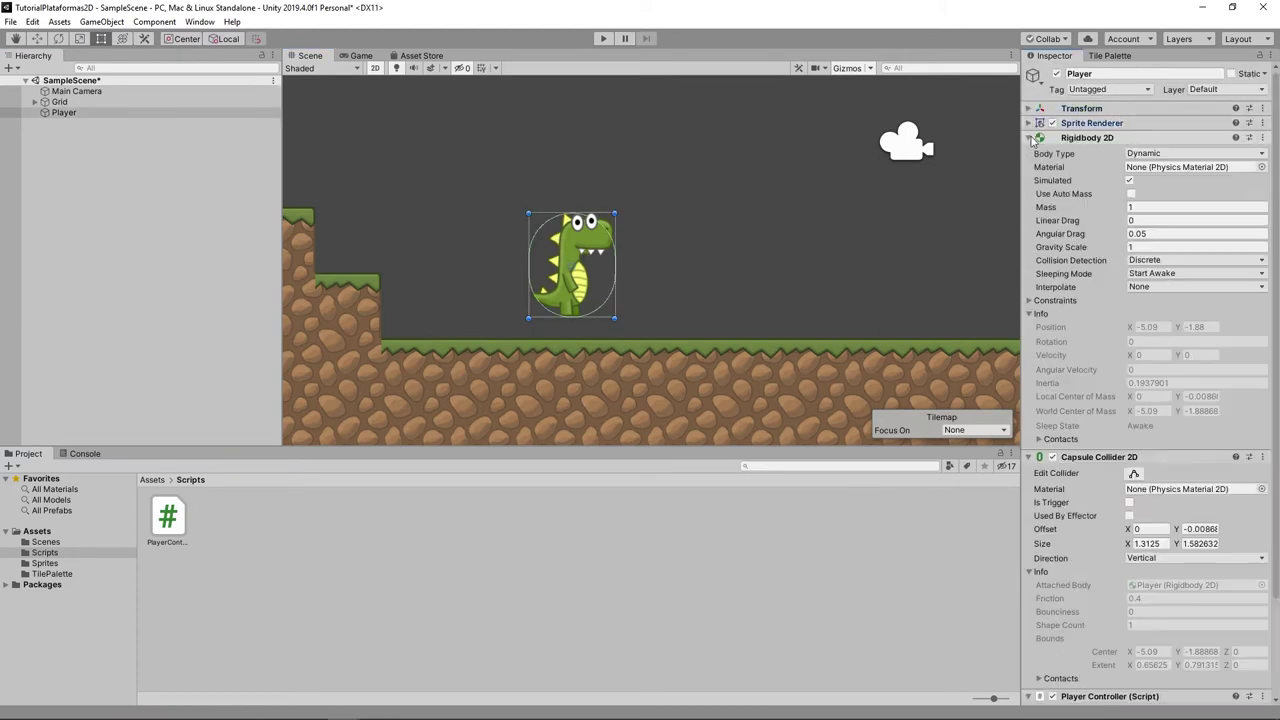
left_click(1029, 137)
left_click(1029, 152)
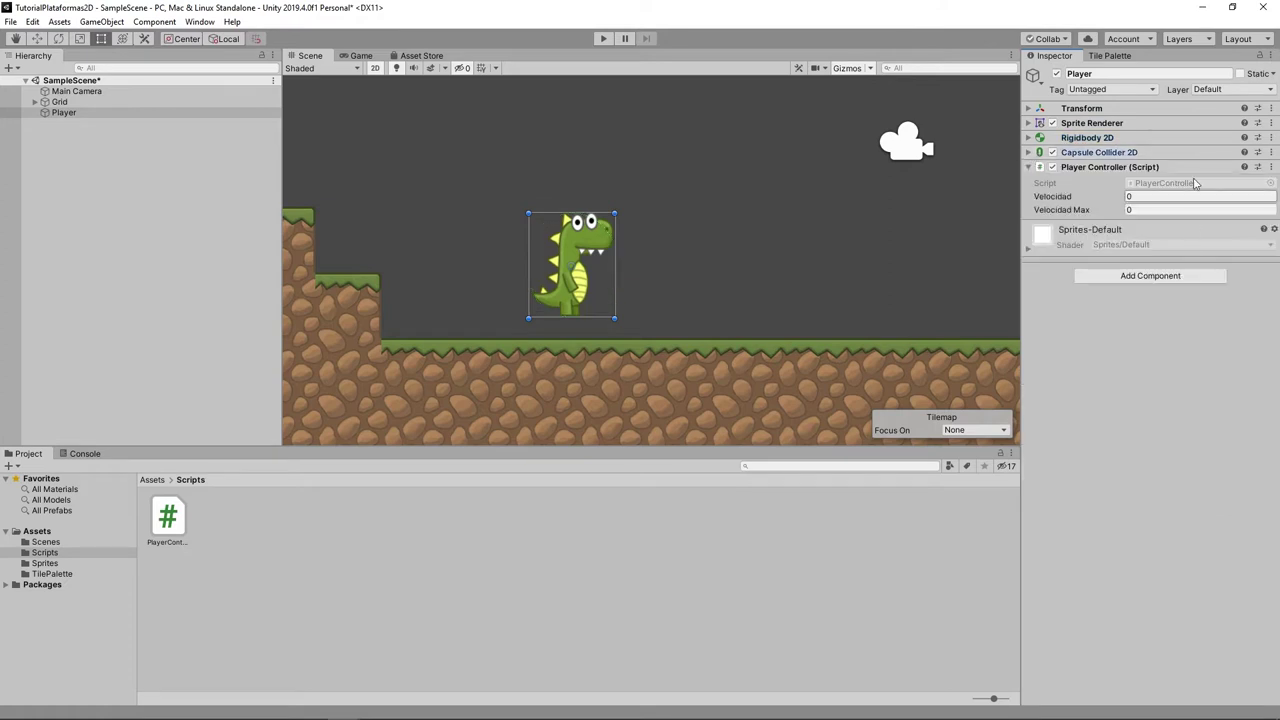
left_click(1156, 197)
type("25")
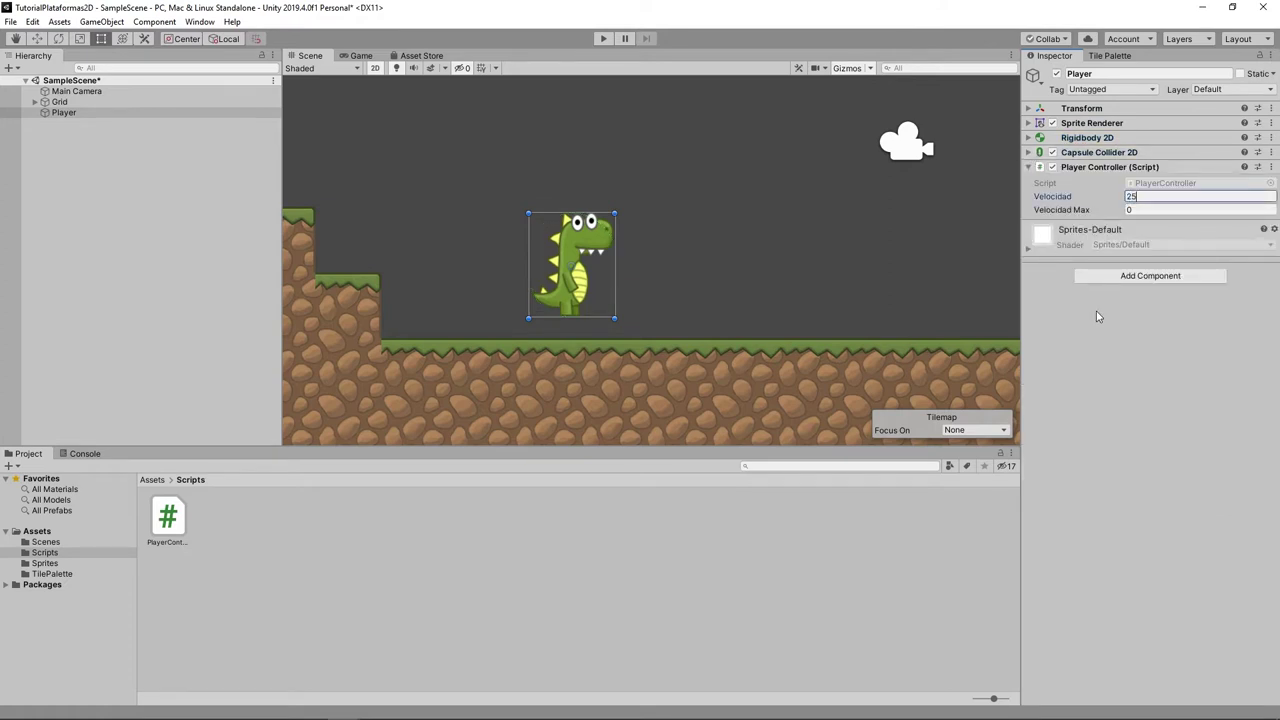
left_click(603, 38)
- Move the dinosaur right and left with the arrow keys to test the speed
key("Right")
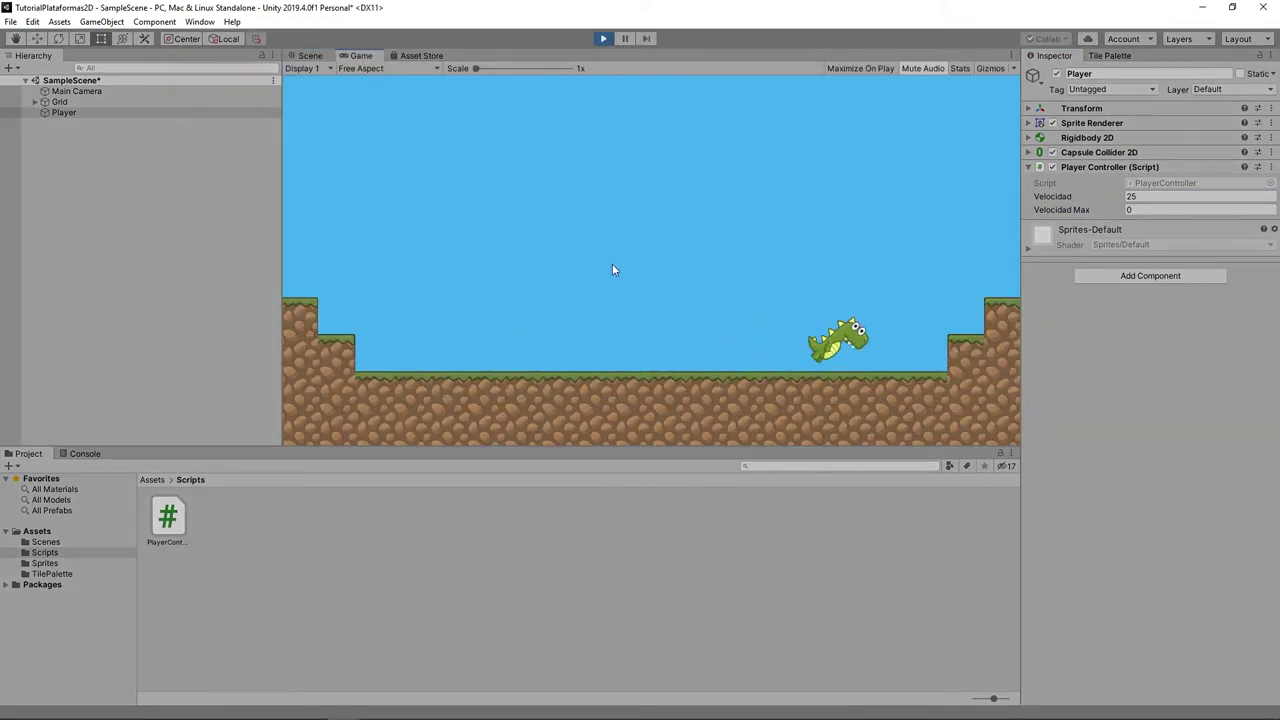
key("Left")
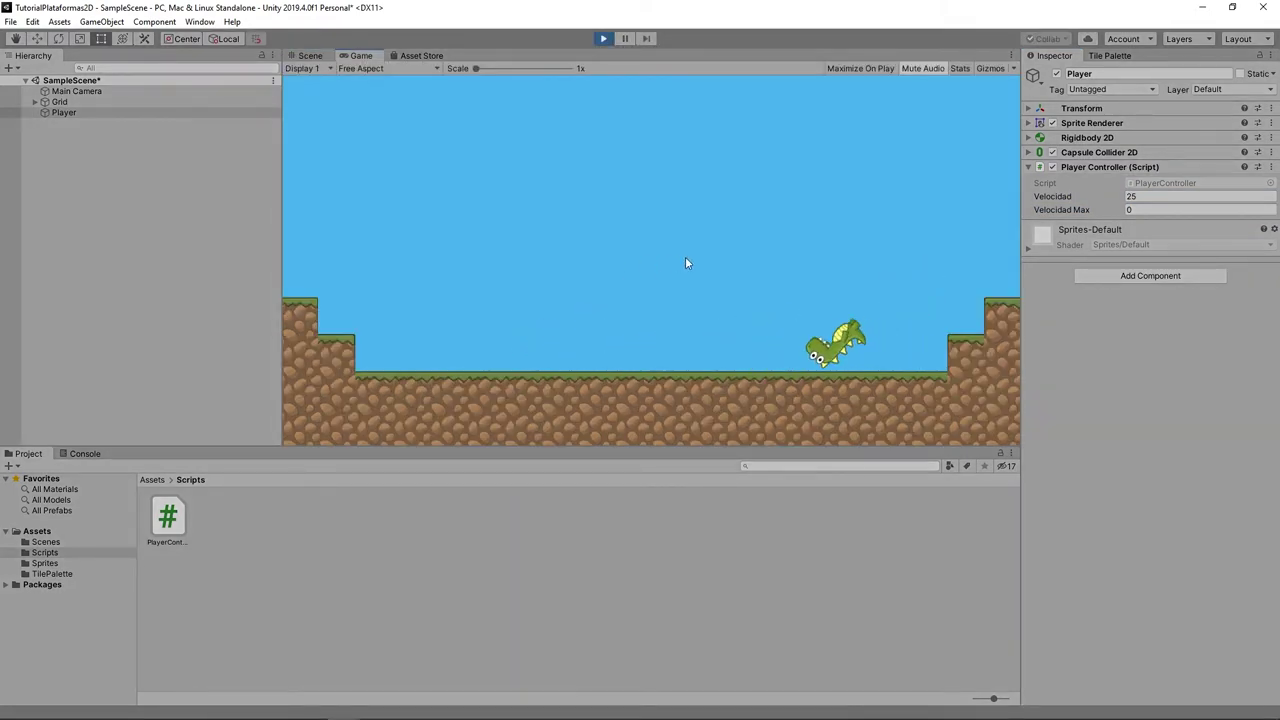
key("Right")
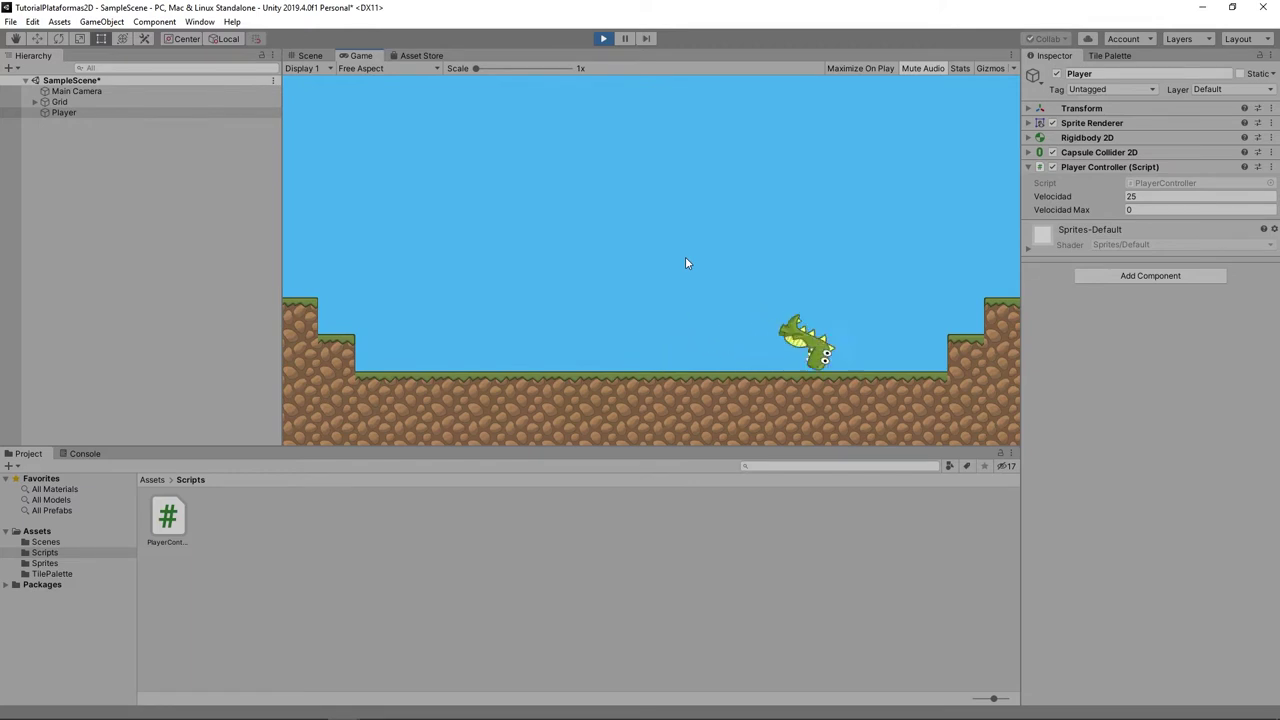
key("Left")
- Stop the game, tick Freeze Rotation Z under Rigidbody 2D Constraints, and play again
left_click(603, 38)
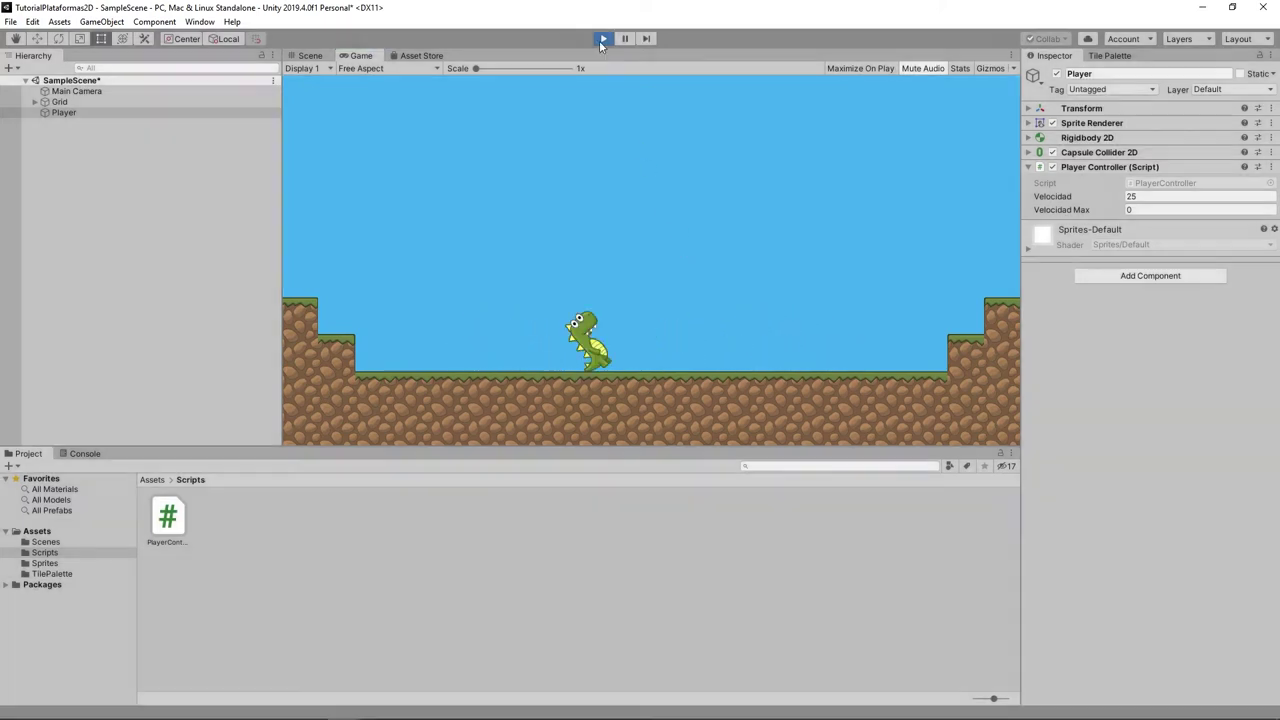
left_click(1060, 137)
left_click(1055, 301)
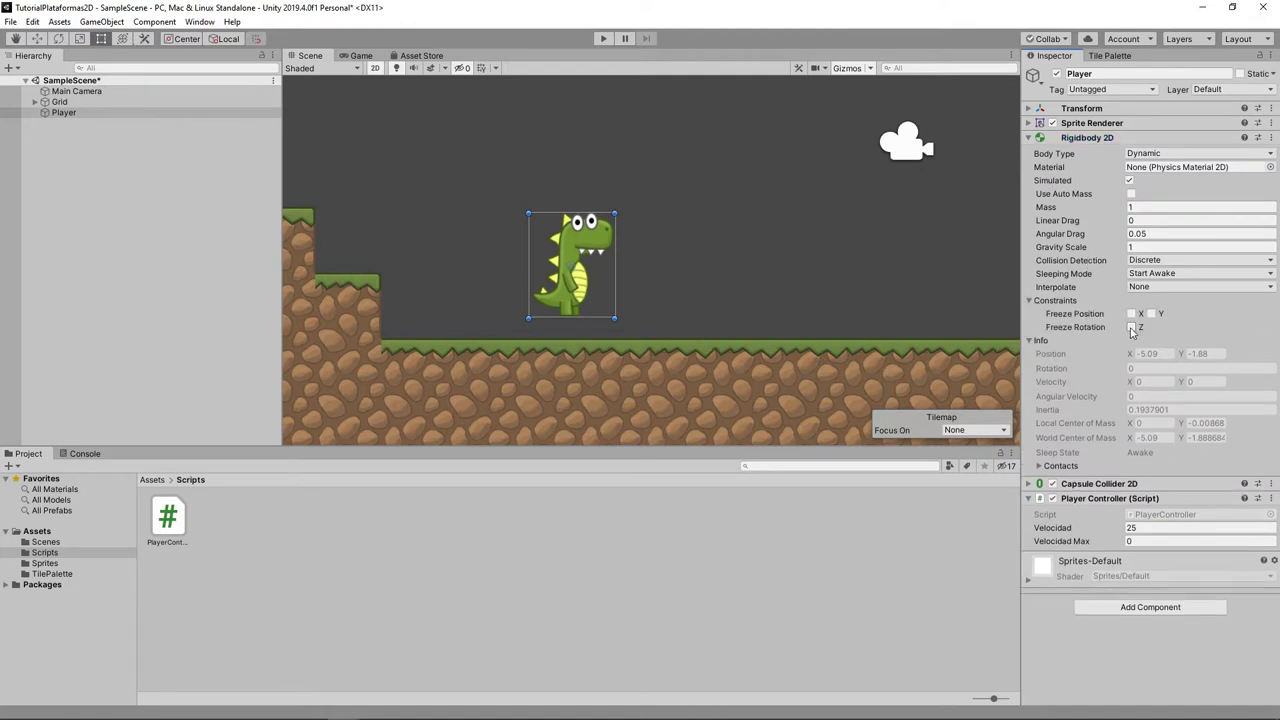
left_click(1131, 328)
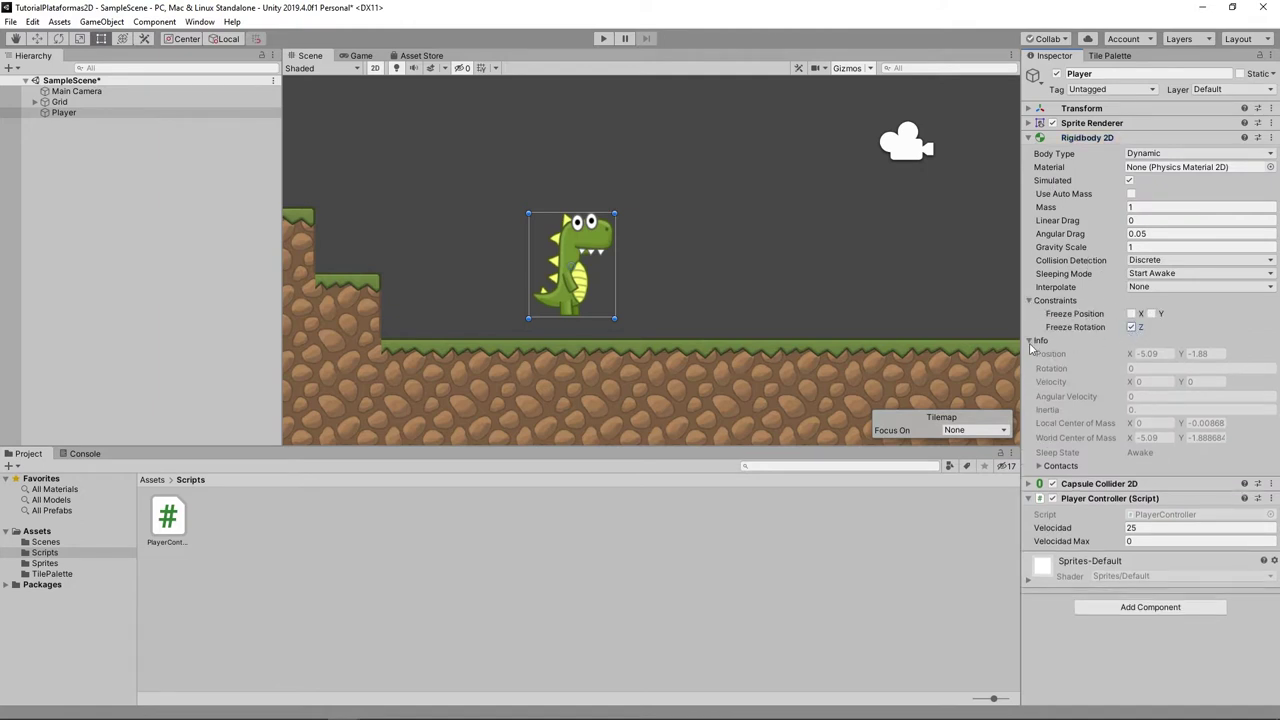
left_click(603, 39)
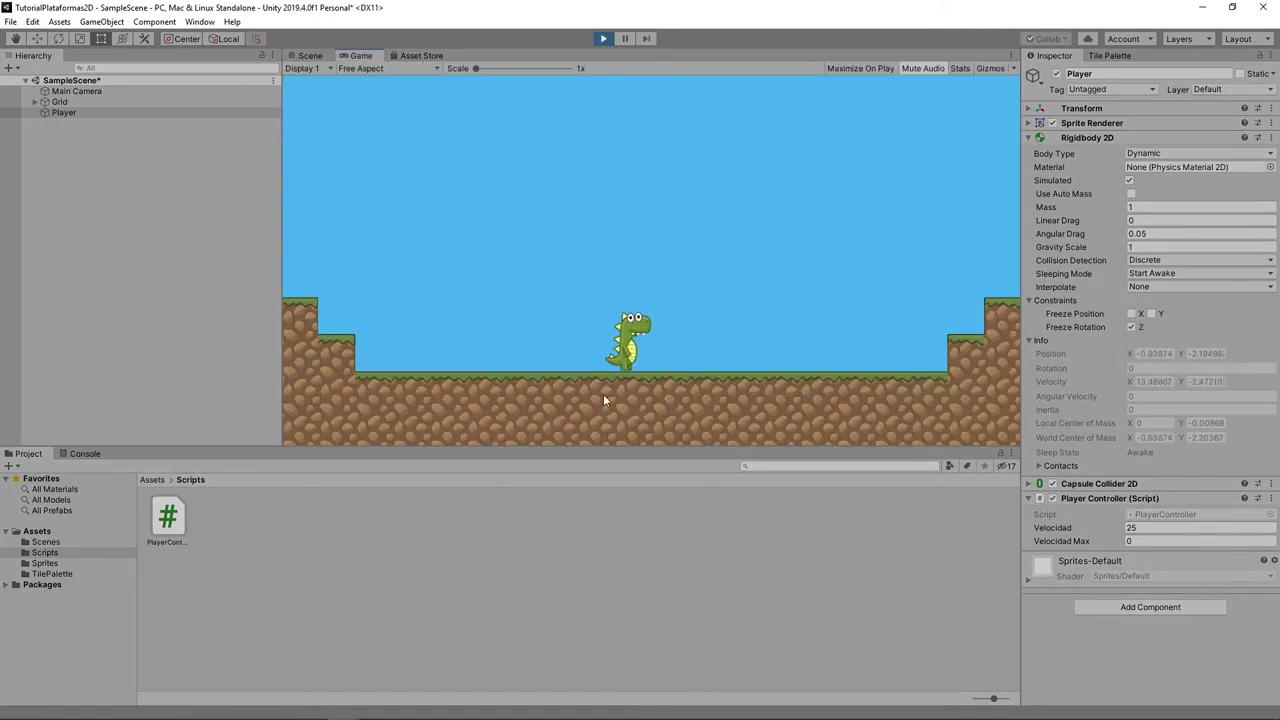
- Run the upright dinosaur back and forth between the ledge and the wall
key("Right")
key("Left")
key("Right")
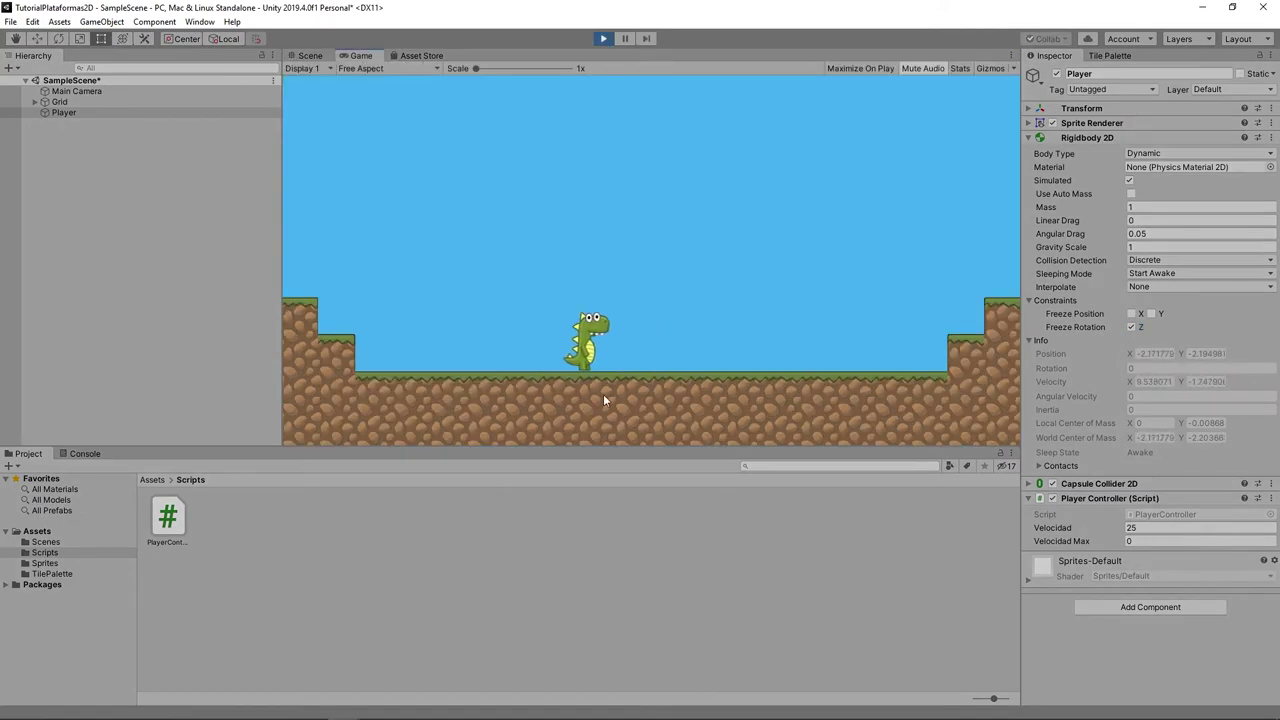
key("Left")
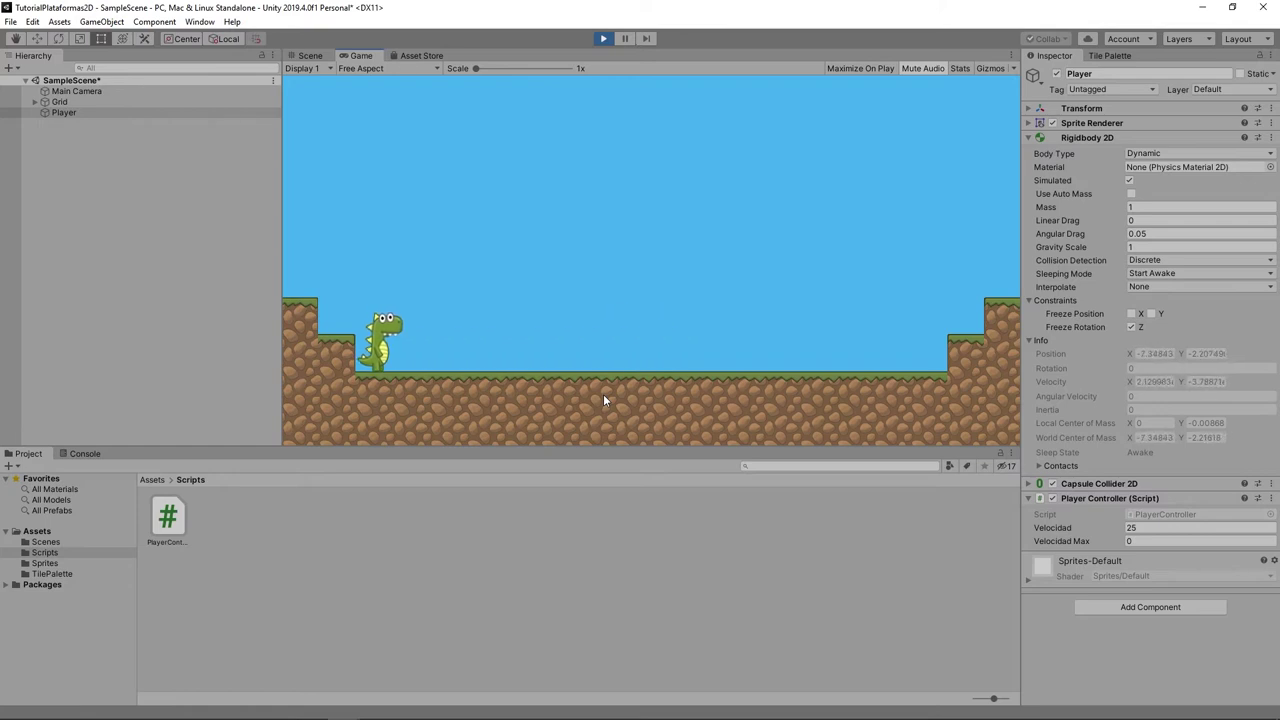
key("Right")
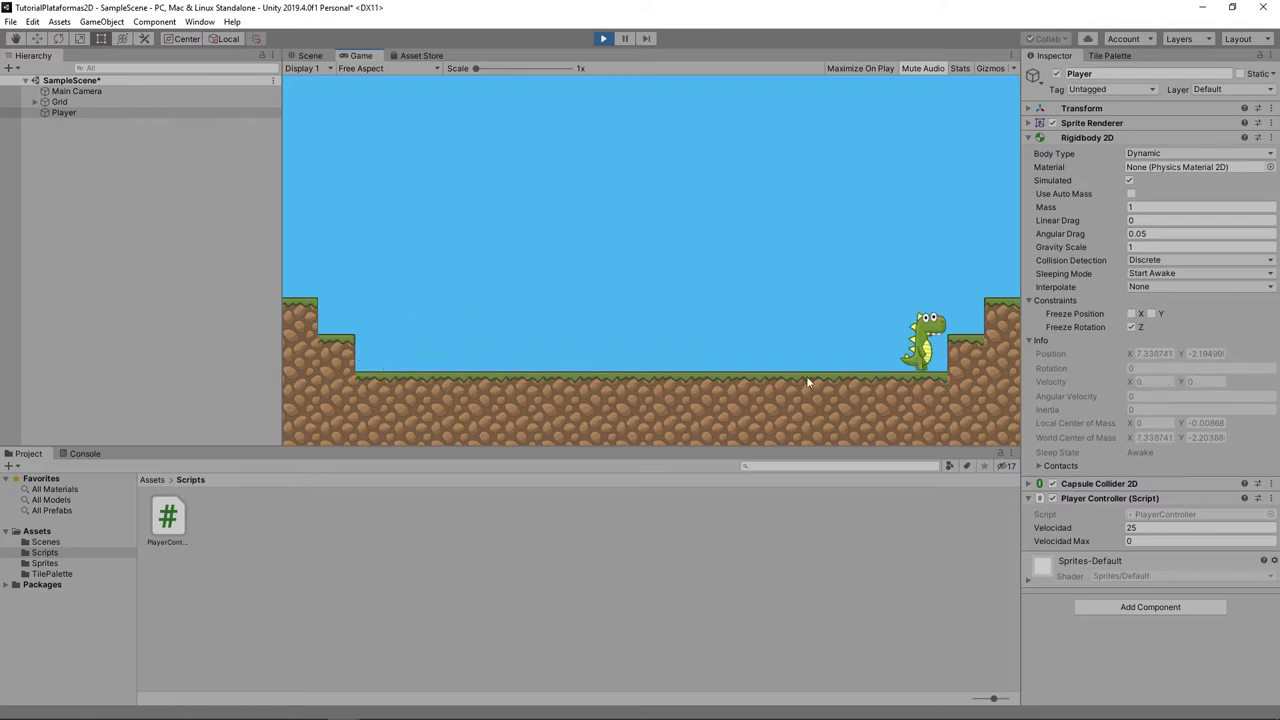
key("Left")
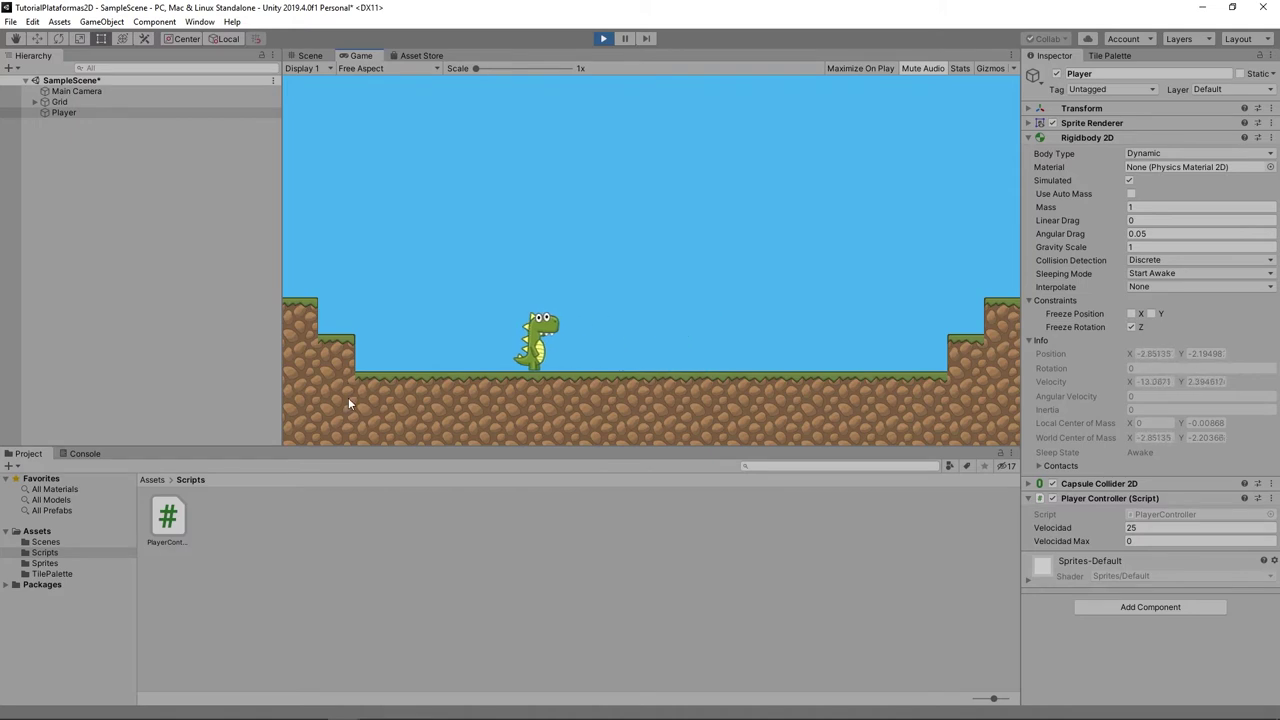
key("Right")
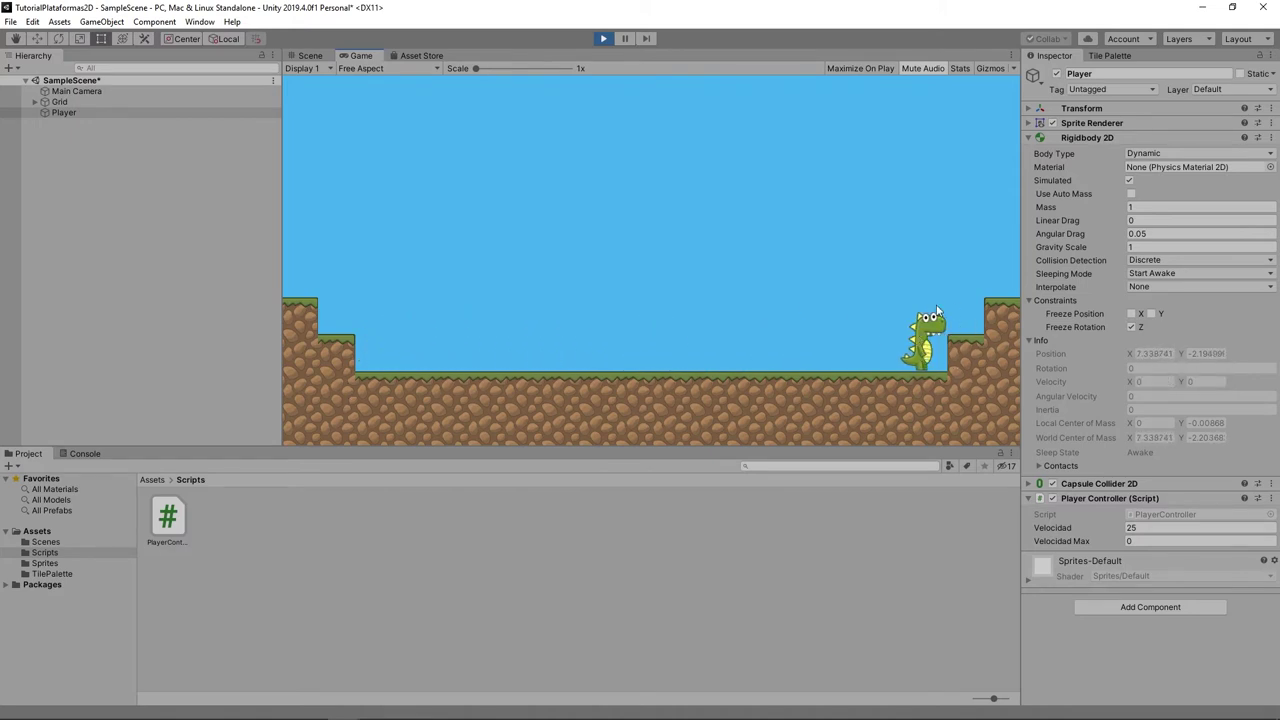
- Set Rigidbody 2D Collision Detection to Continuous and test-run the dinosaur again
left_click(600, 40)
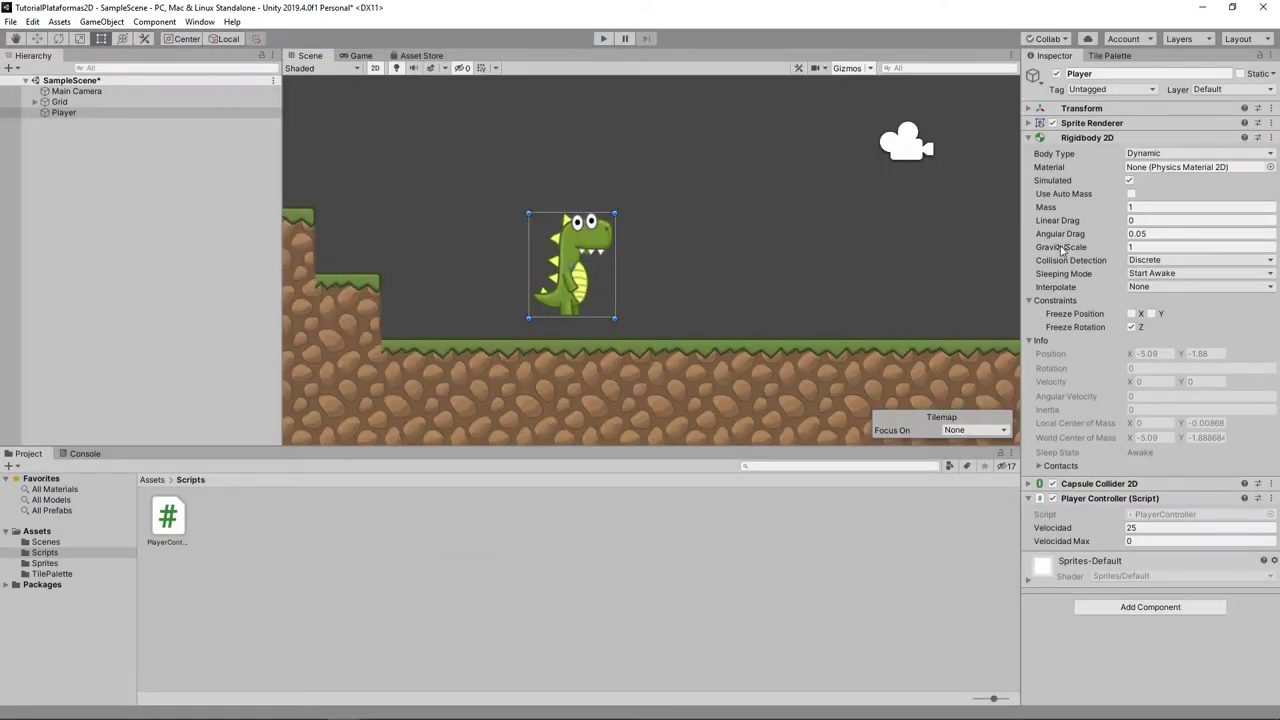
left_click(1153, 263)
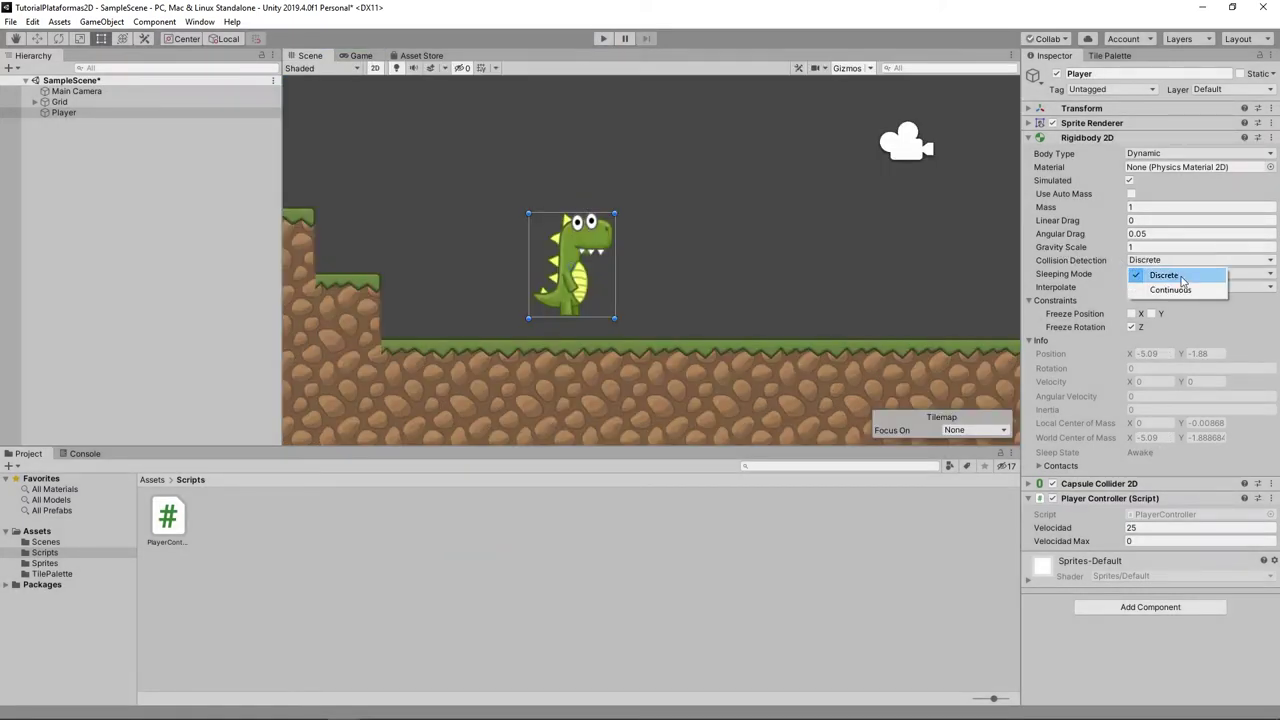
left_click(1180, 291)
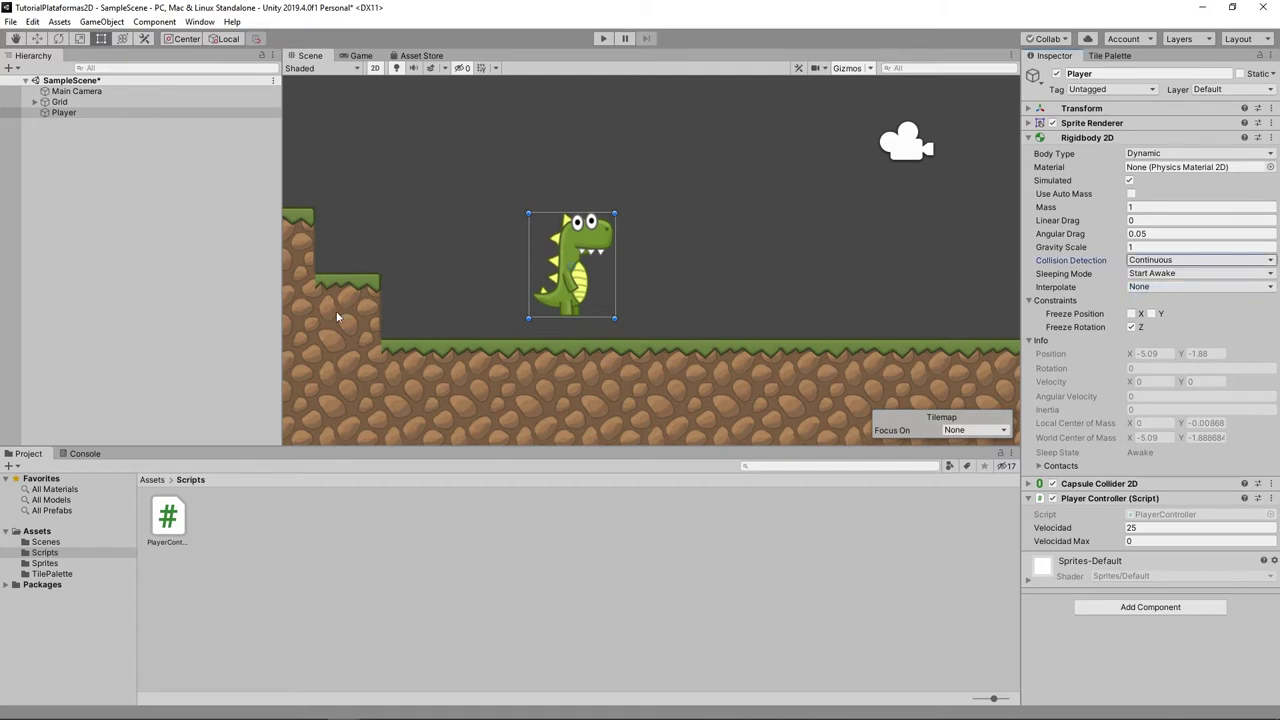
key("ctrl+p")
key("Left")
key("Right")
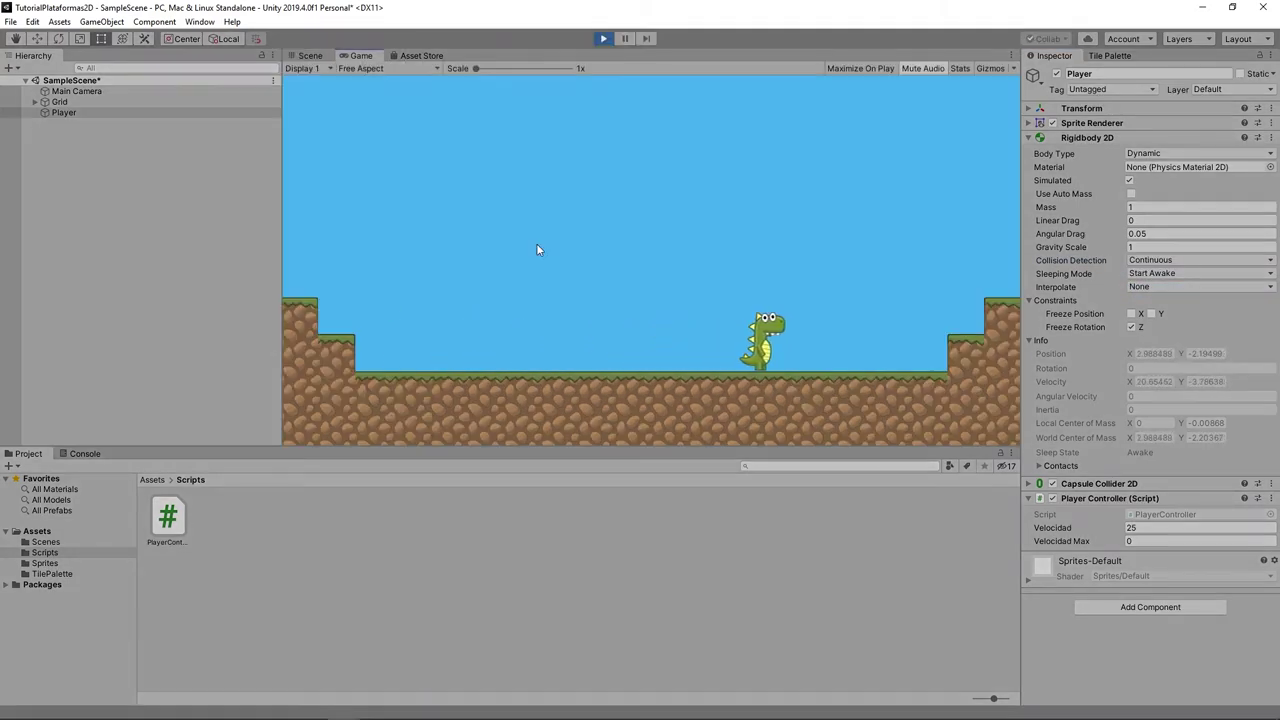
key("Left")
left_click(603, 38)
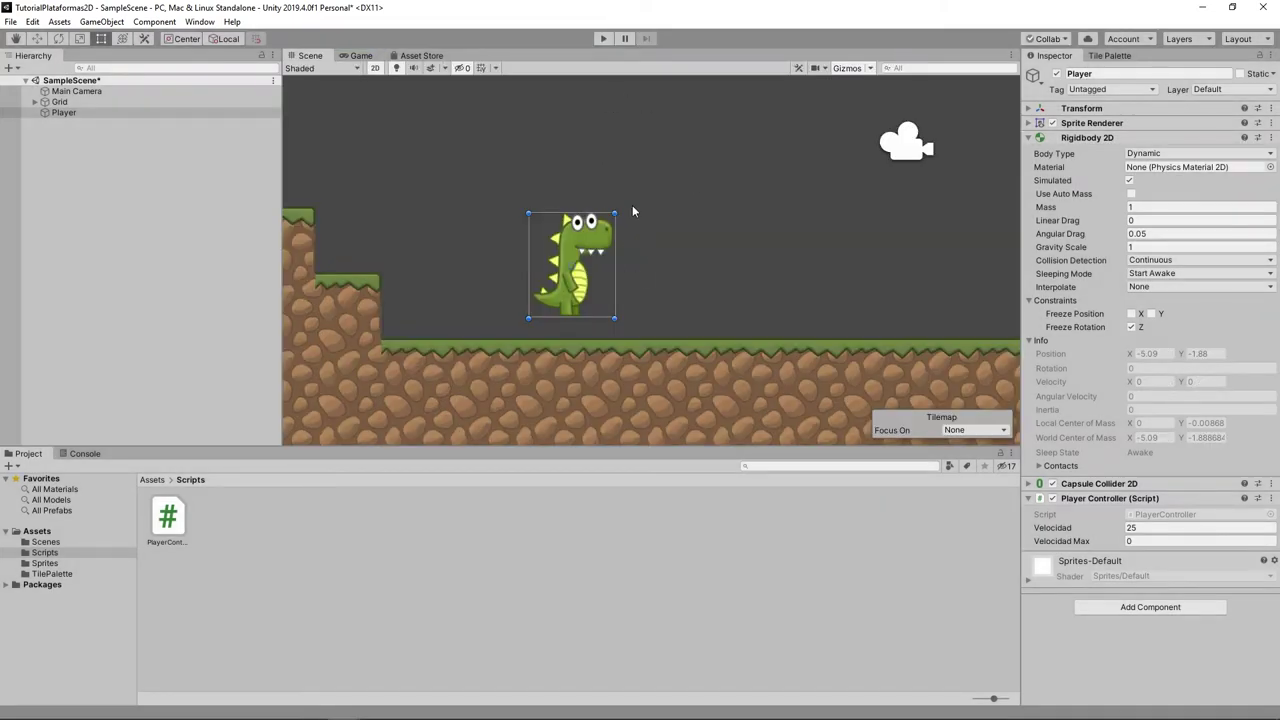
- In Project Settings > Editor, enable Enter Play Mode Options with Reload Scene
left_click(32, 21)
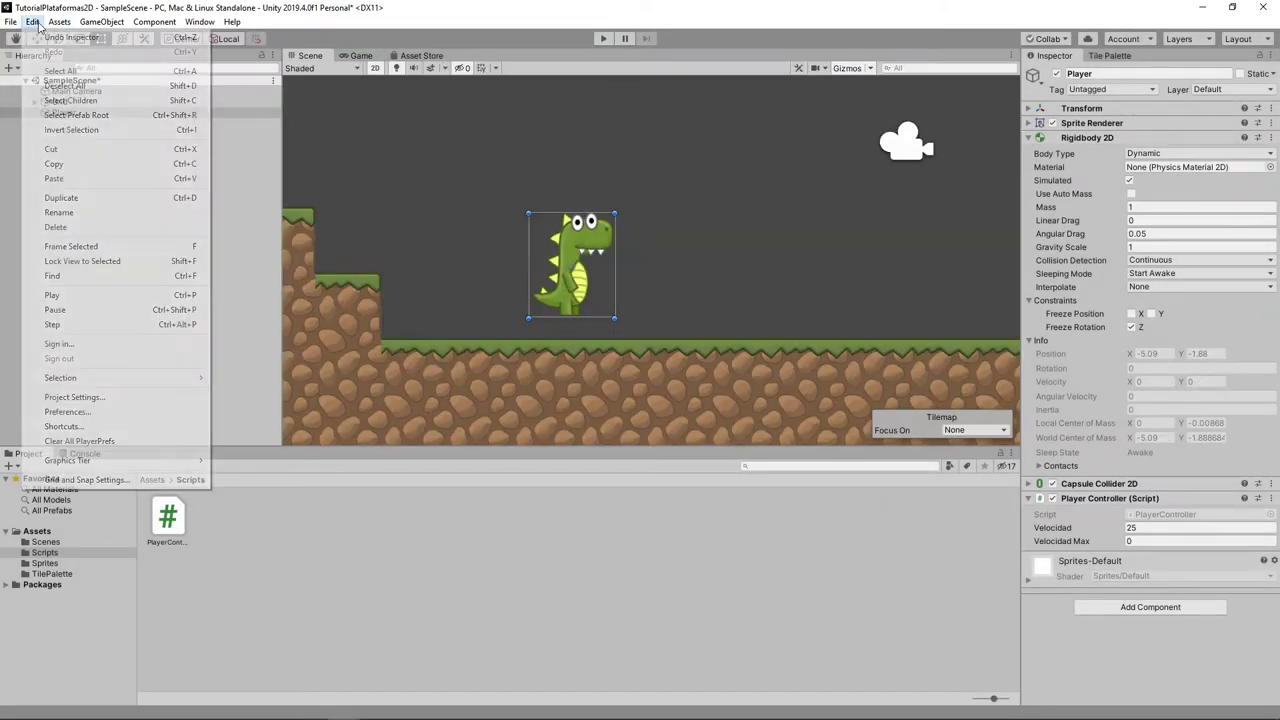
left_click(74, 396)
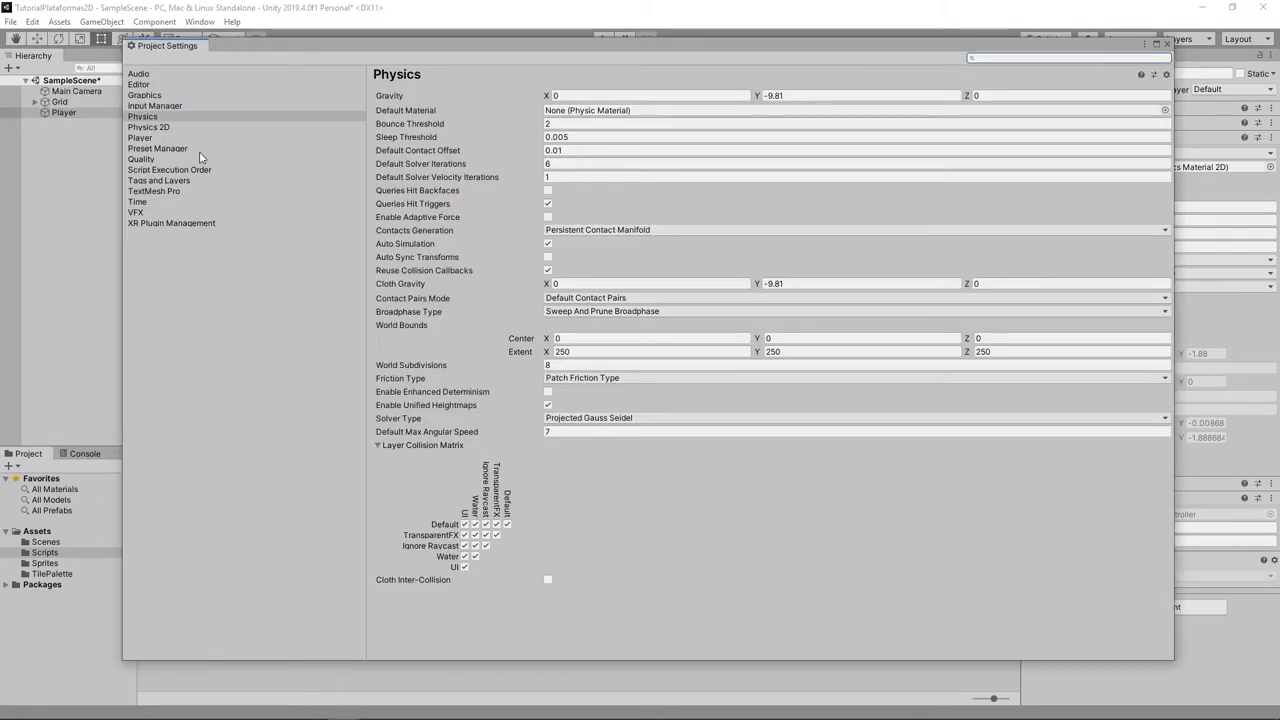
left_click(138, 84)
scroll(670, 491, "down", 3)
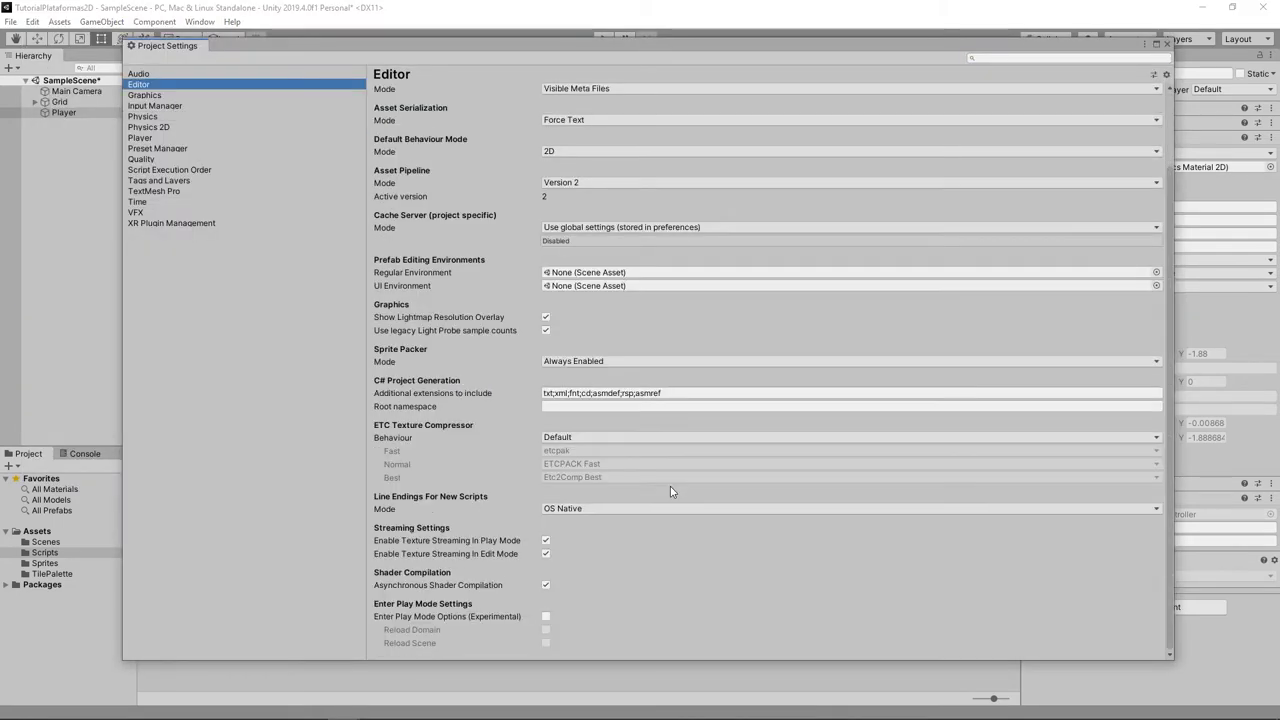
left_click(546, 618)
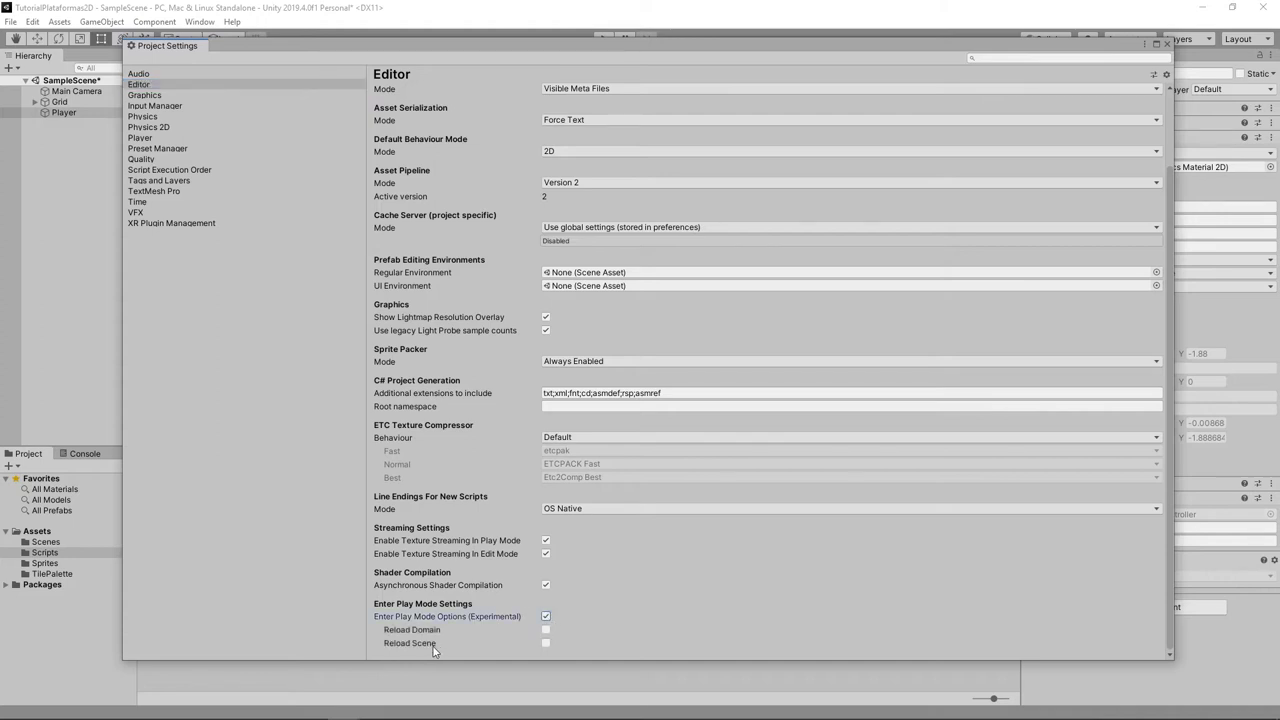
left_click(546, 644)
left_click(1166, 45)
- Start and stop Play mode twice, then open PlayerController in Visual Studio
left_click(603, 39)
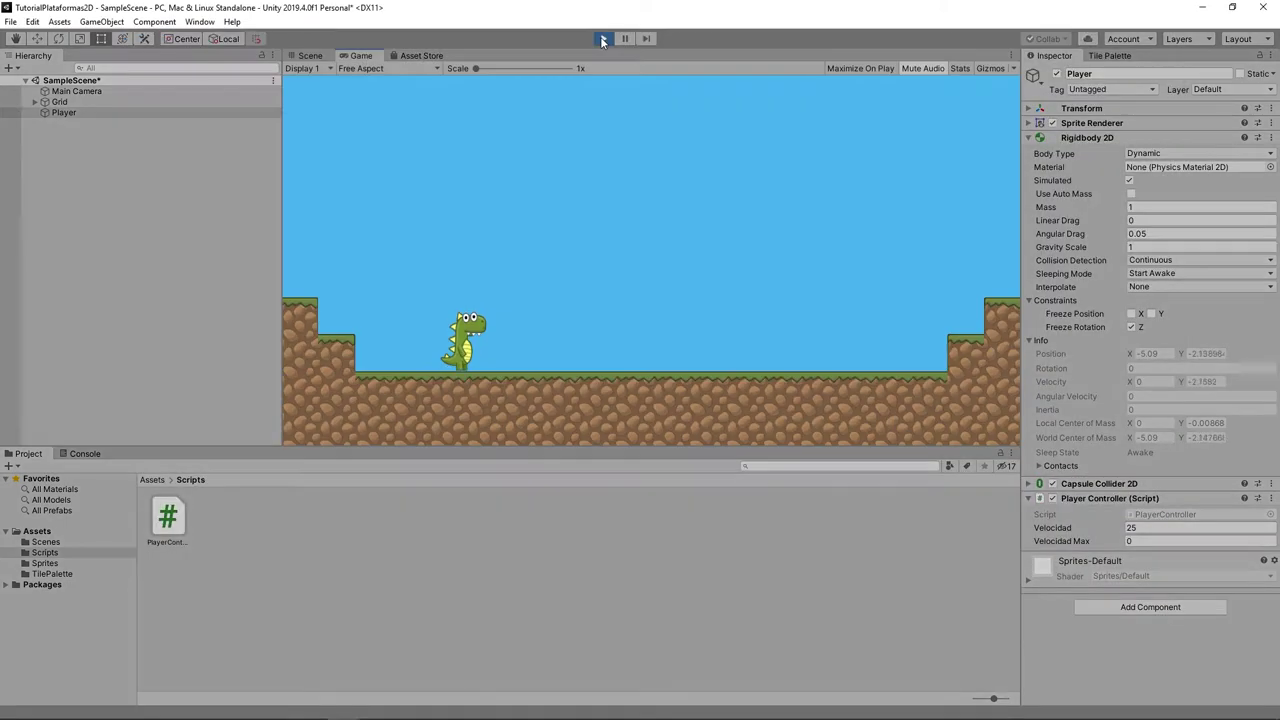
left_click(603, 39)
left_click(603, 40)
left_click(603, 42)
double_click(168, 530)
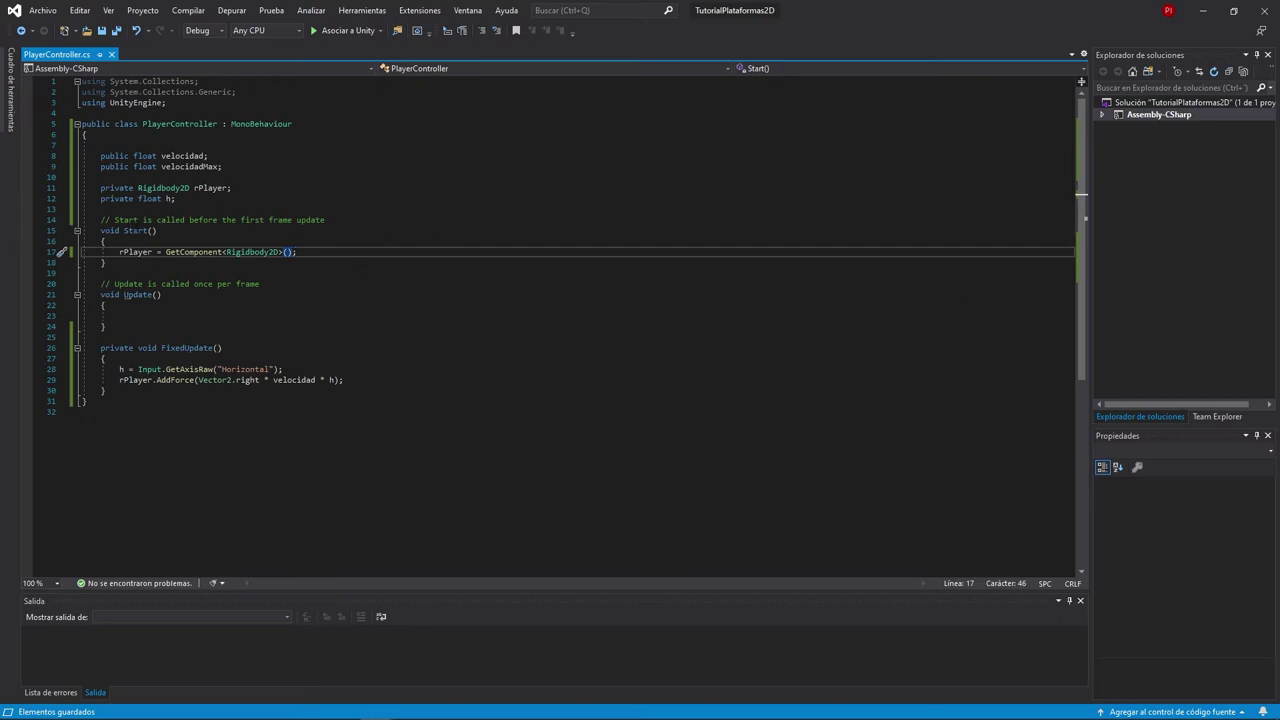
- Declare private bool miraDerecha = true; and add a blank line below FixedUpdate
left_click(273, 208)
key("Return")
key("Return")
key("Up")
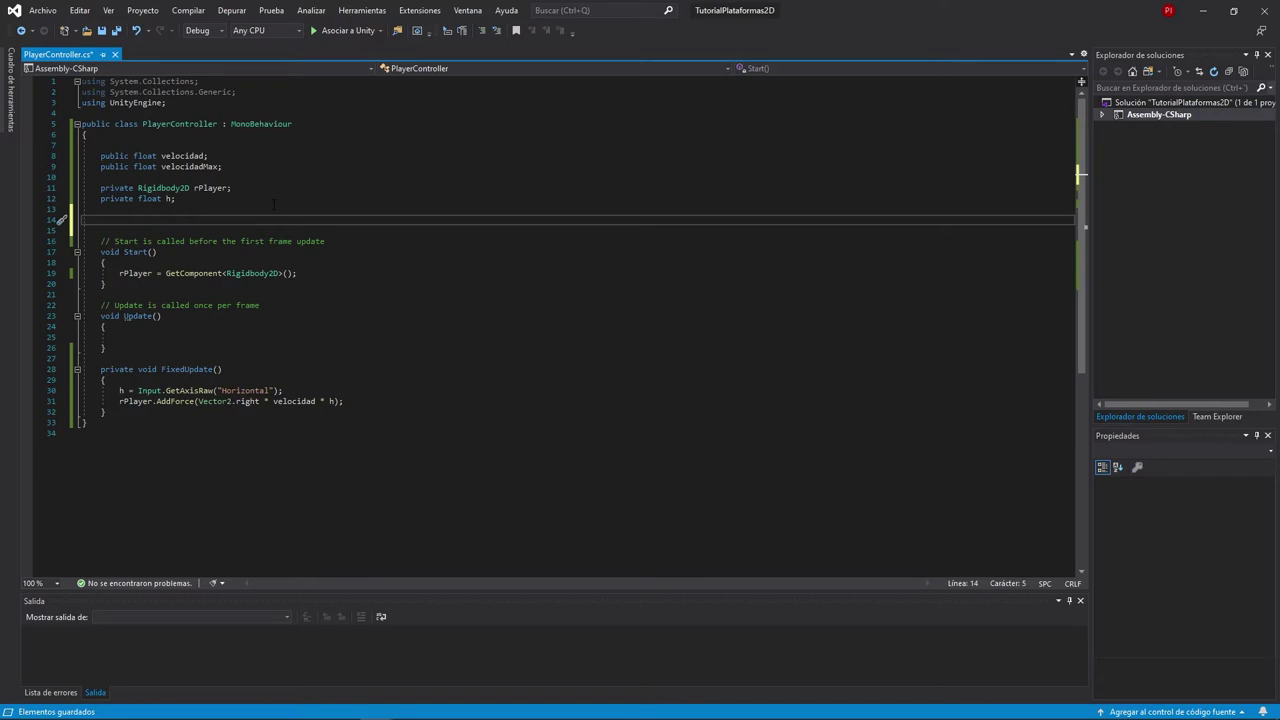
type("priva")
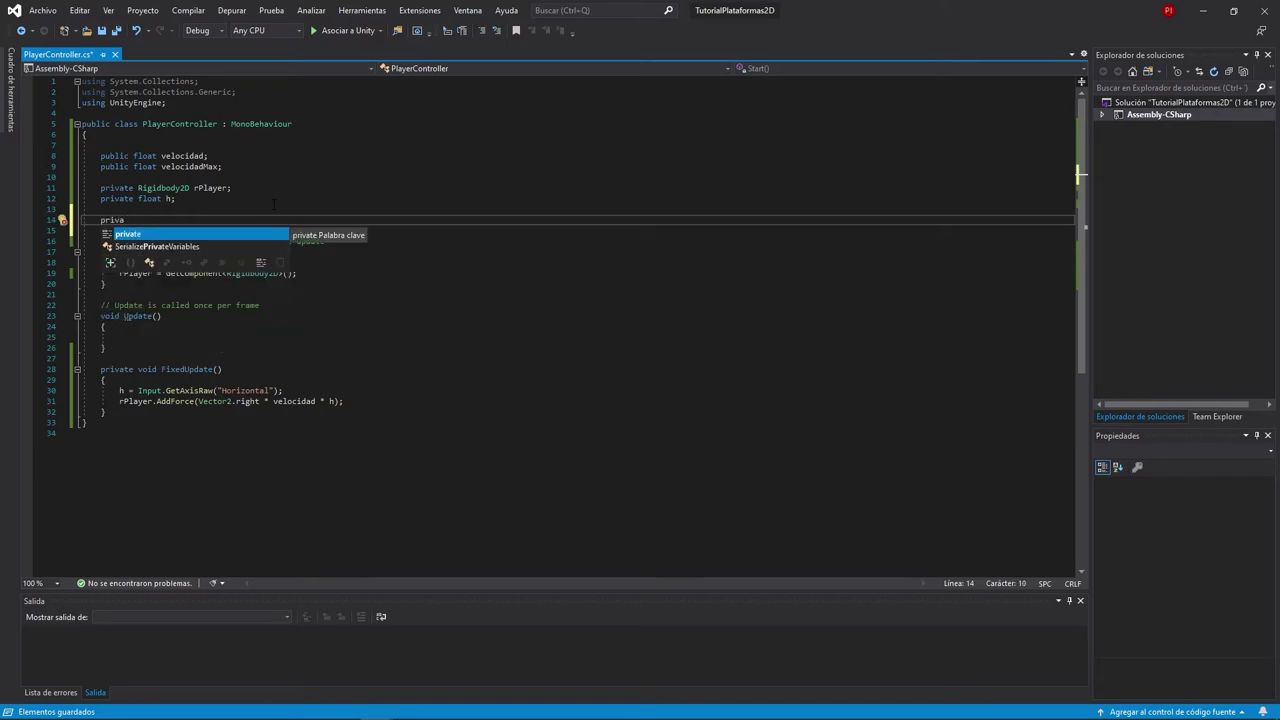
type("te bool ")
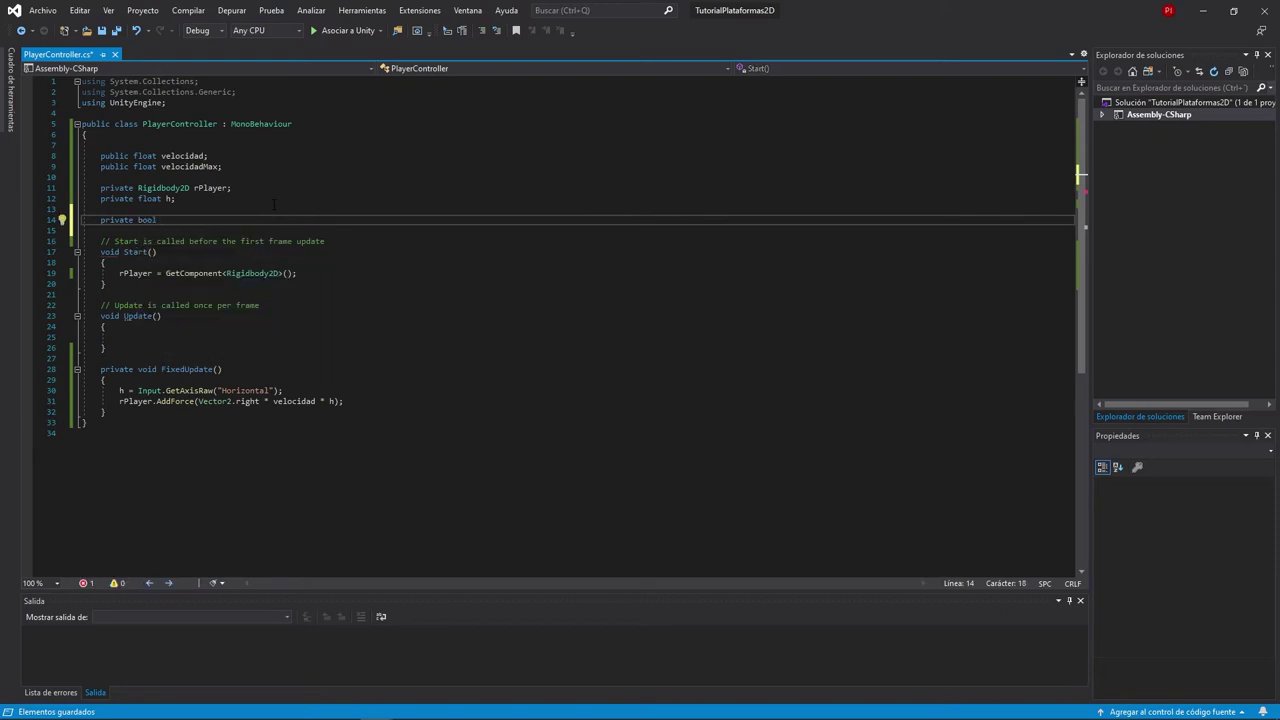
type("miraDerecha = ")
type("true;")
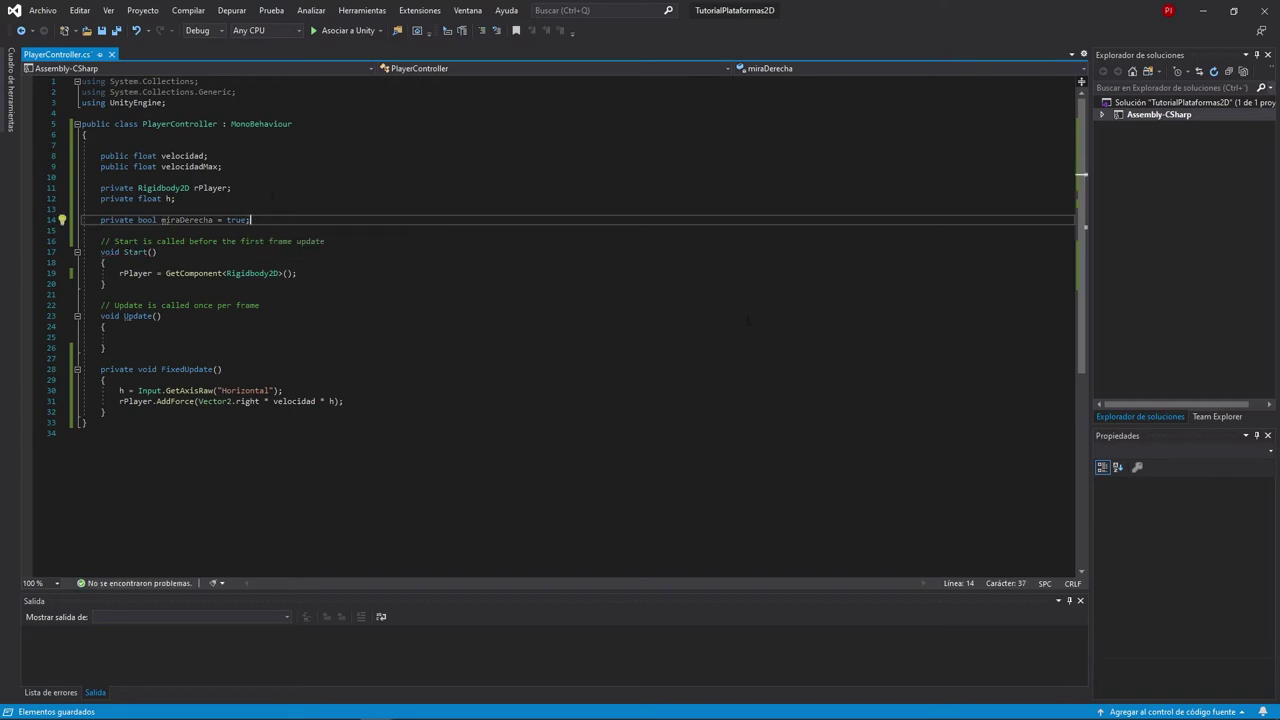
left_click(214, 413)
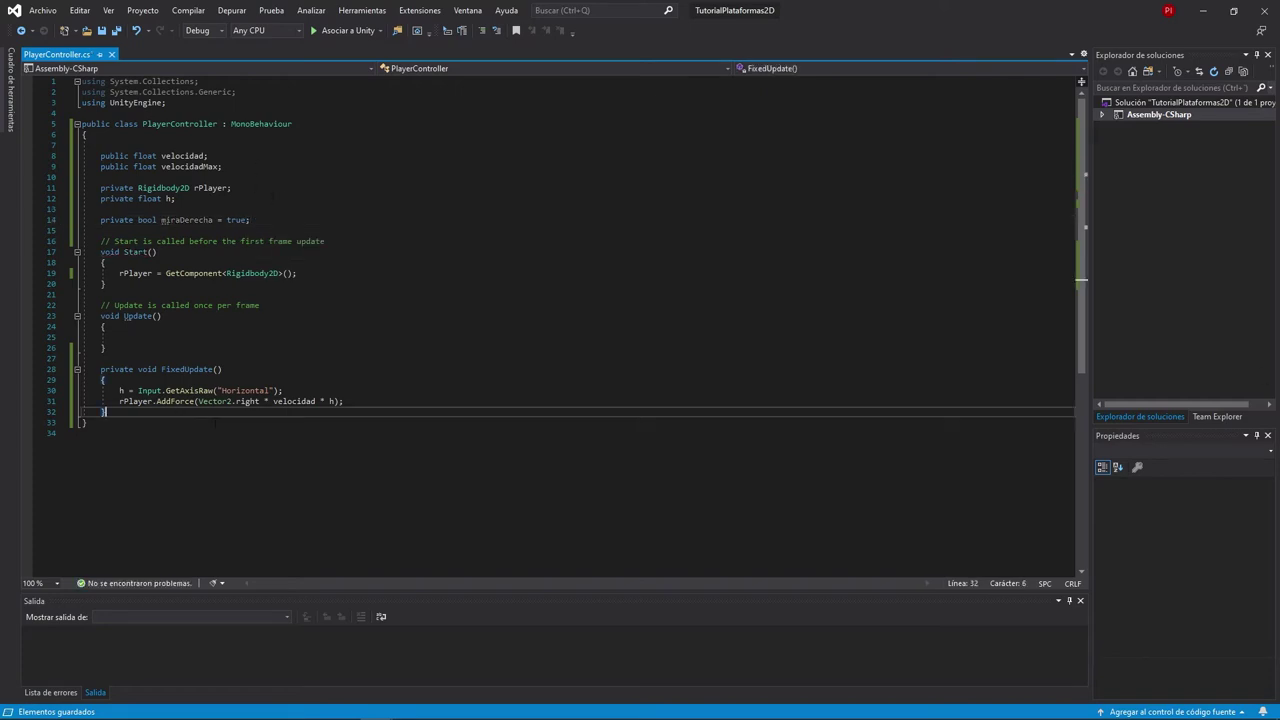
key("Return")
key("Return")
- Declare public void giraPlayer(float horizontal) with an if checking (horizontal > 0 && !miraDerecha) || (horizontal < 0 && miraDerecha)
type("publ")
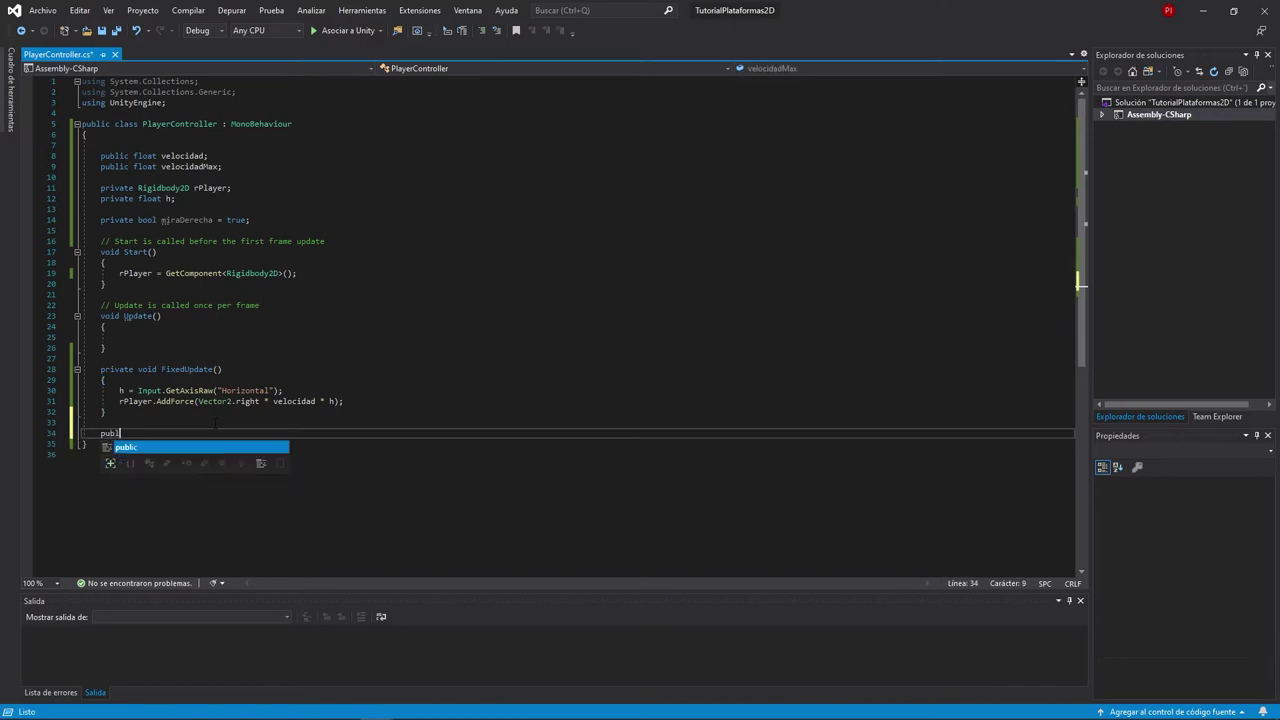
type("ic")
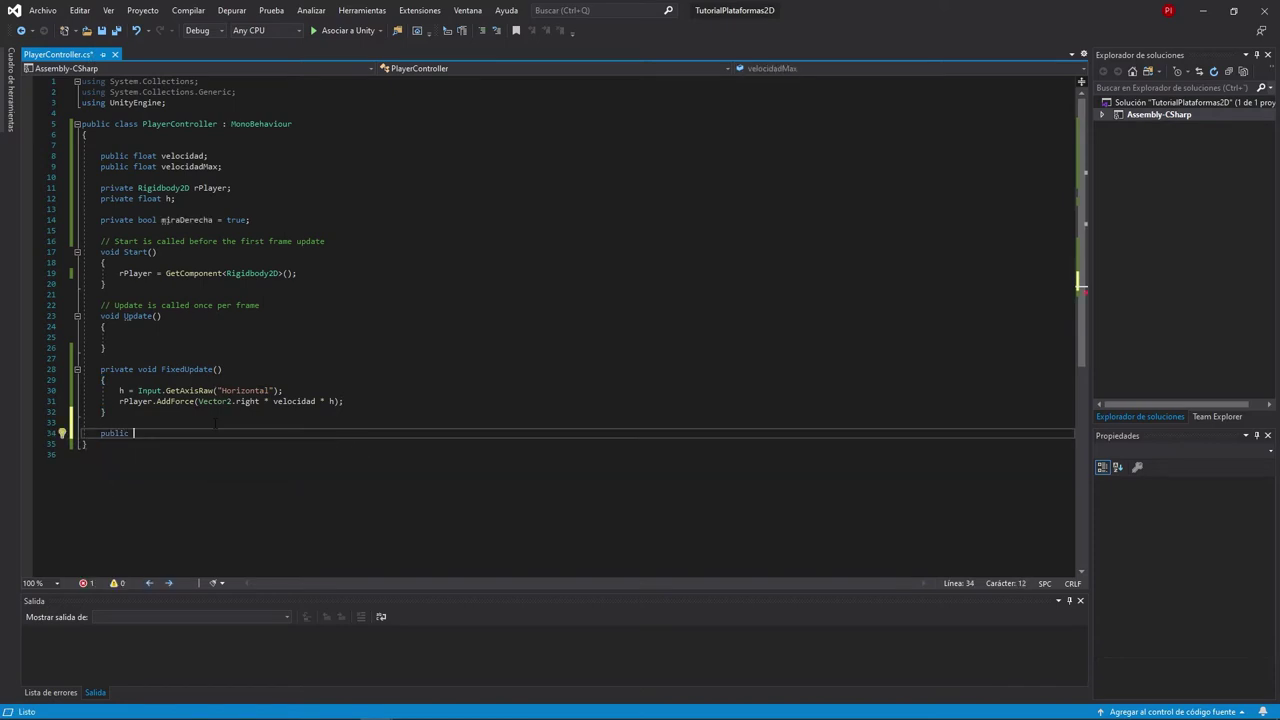
type(" void giraPla")
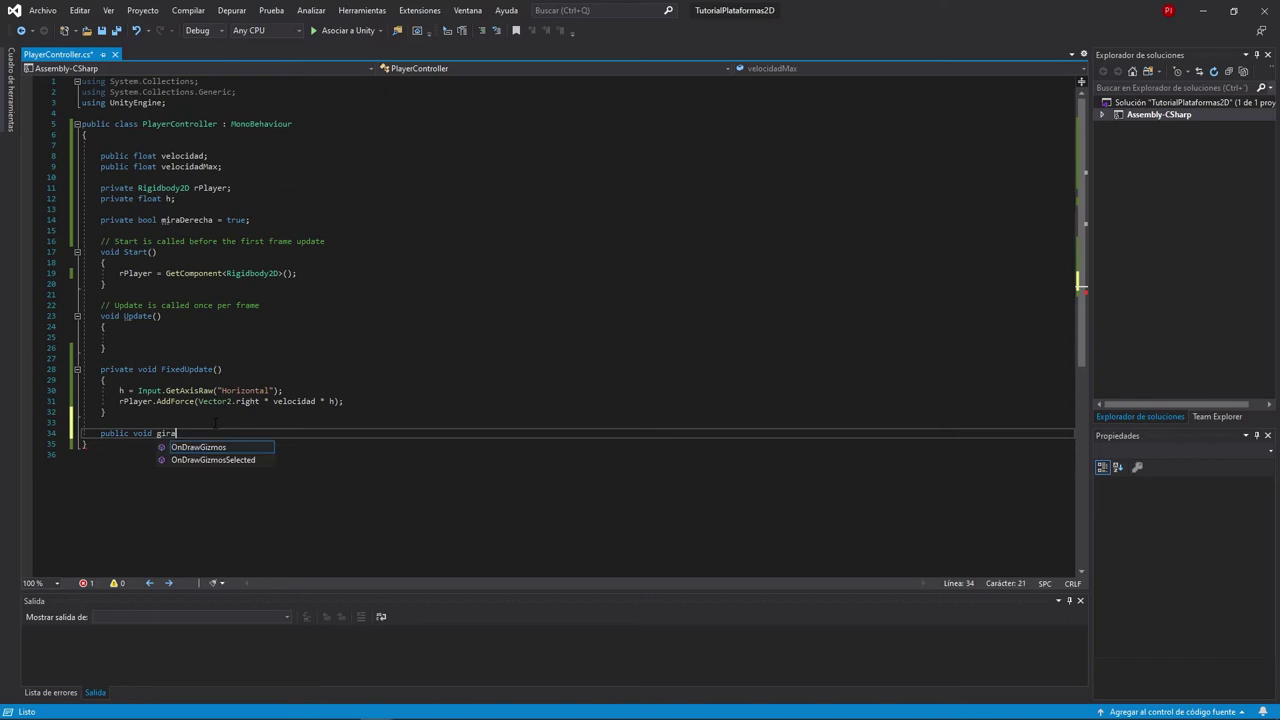
type("yer")
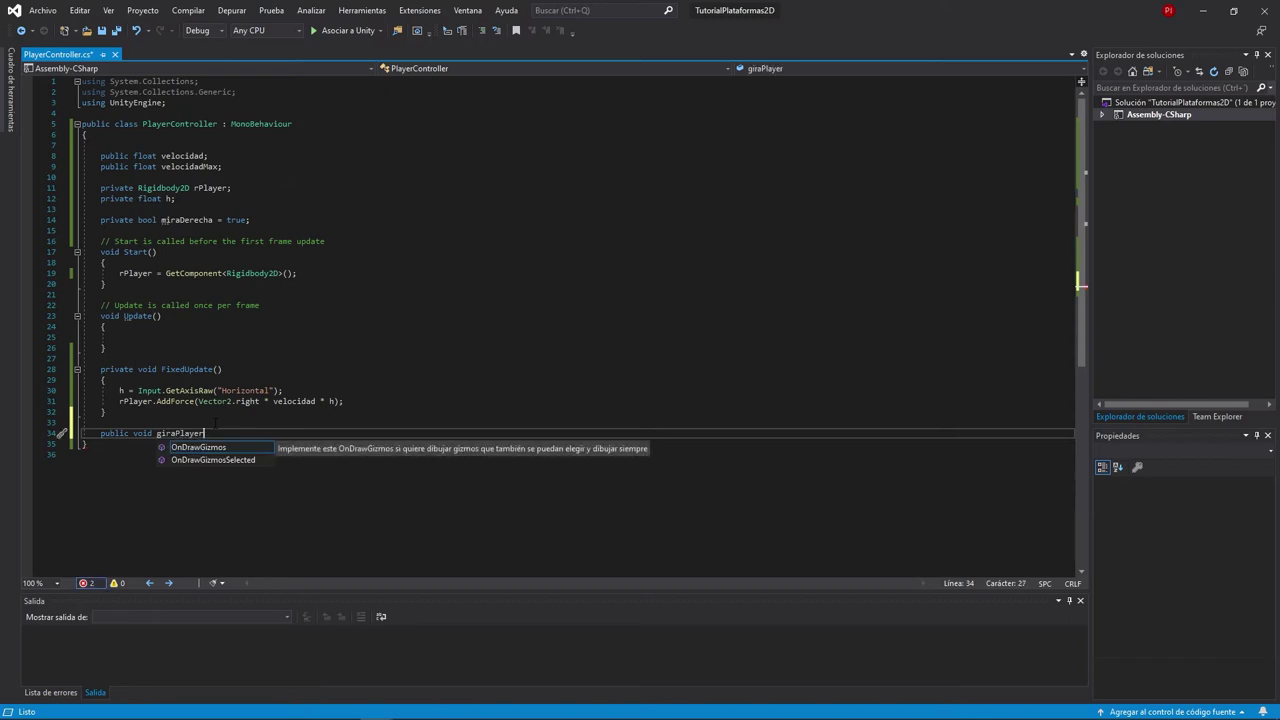
type("(flo")
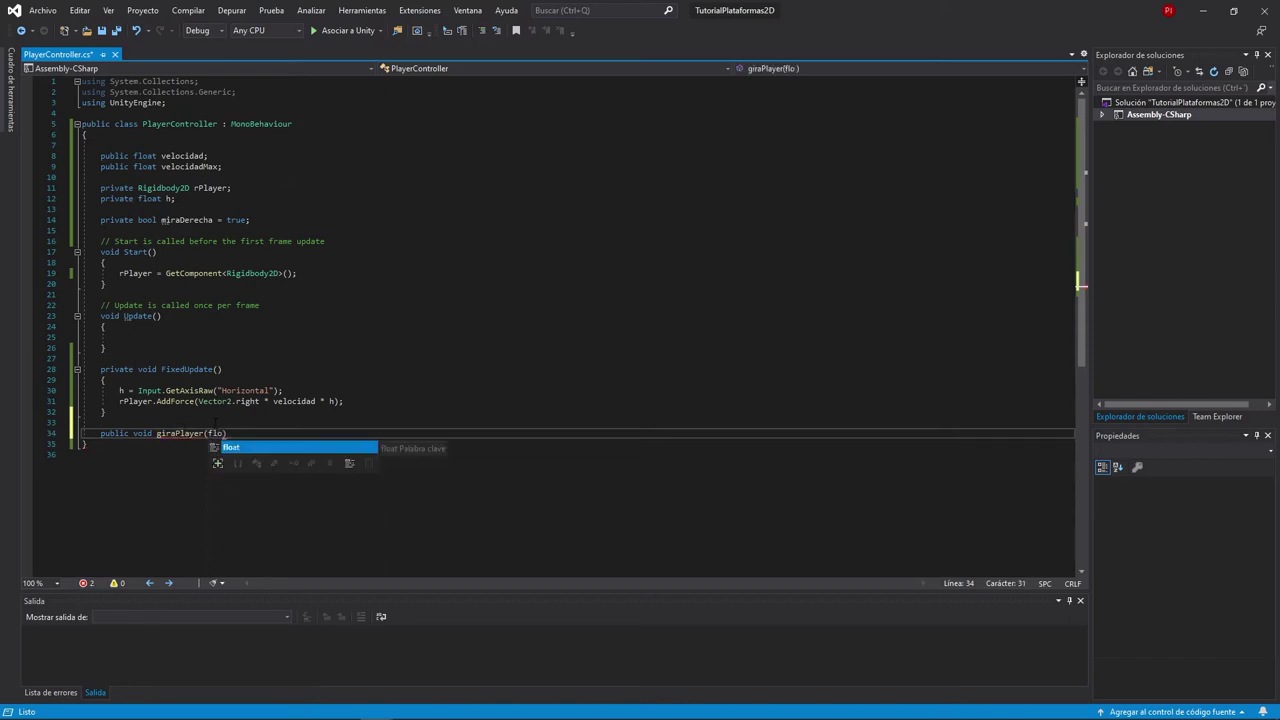
type("at ")
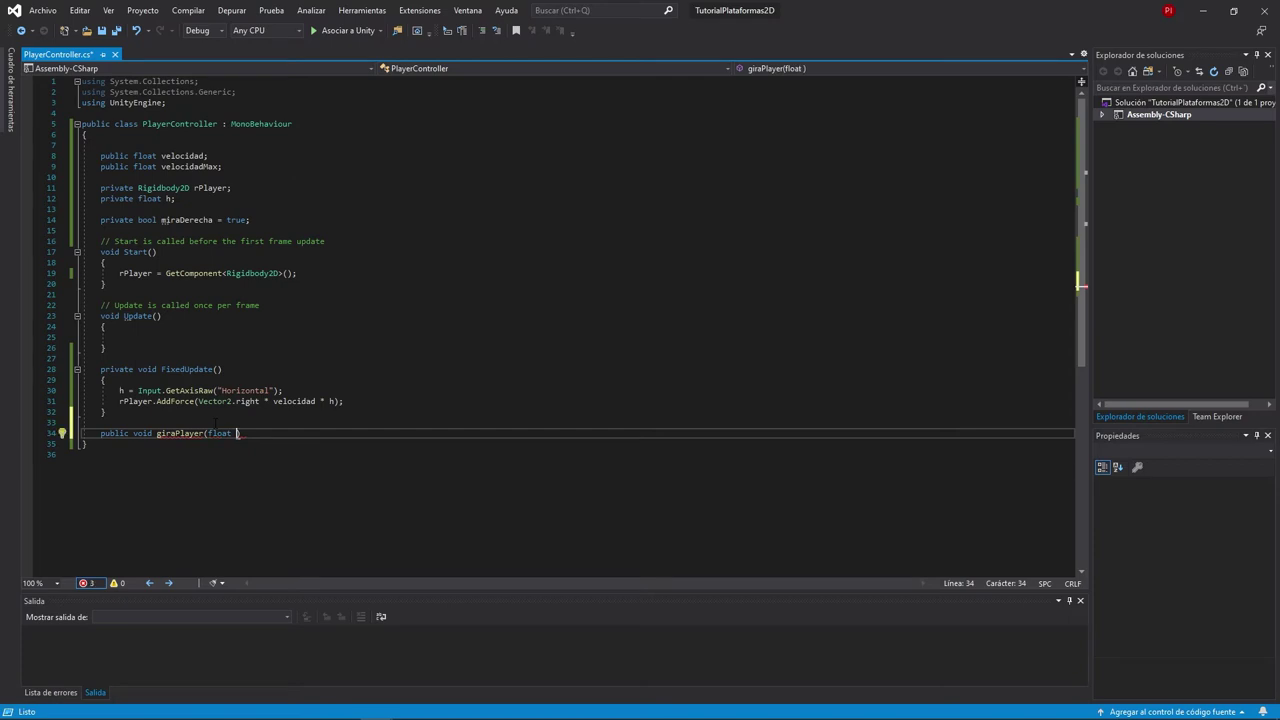
type("horizontal)")
key("Return")
type("{")
key("Return")
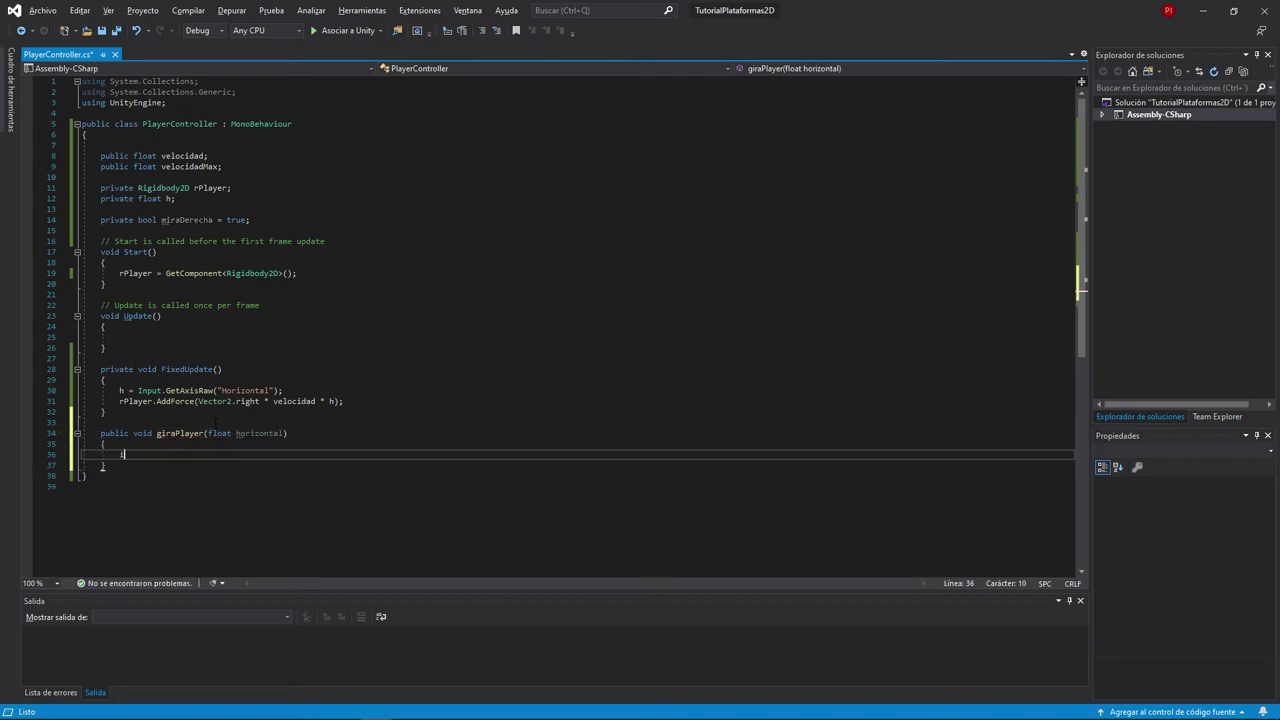
type("if (horizontal")
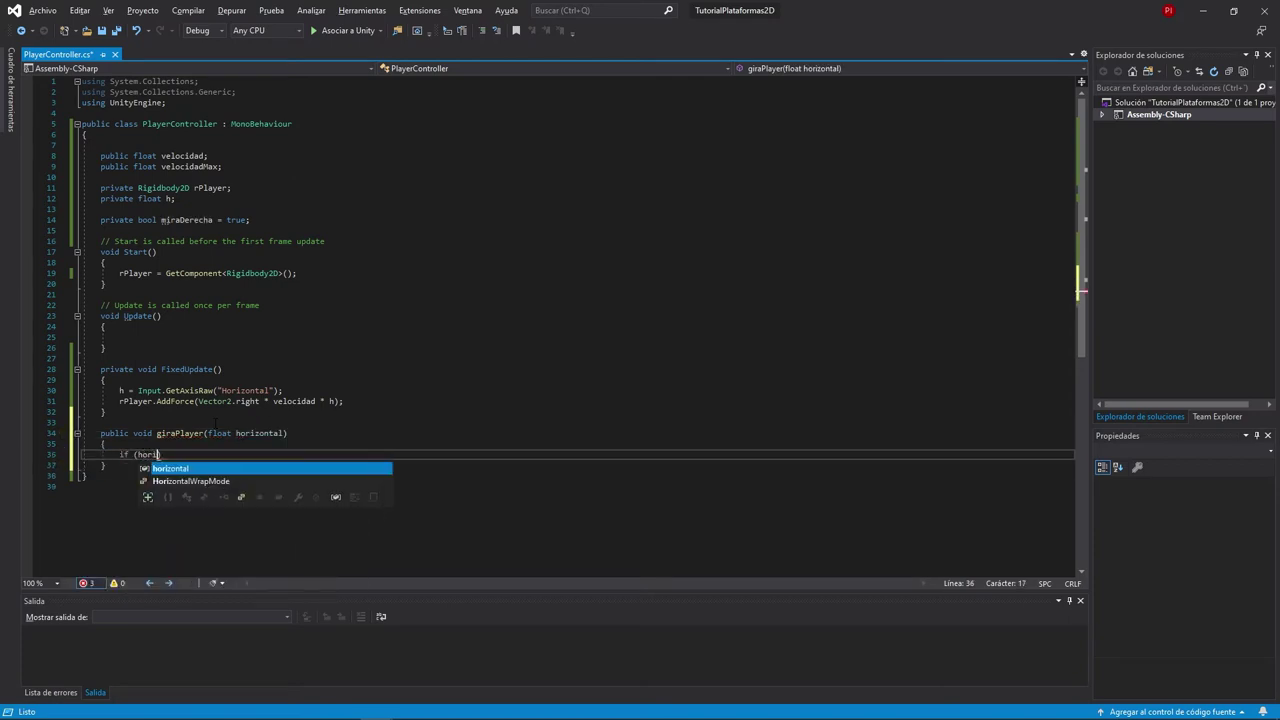
type(" > 0 ")
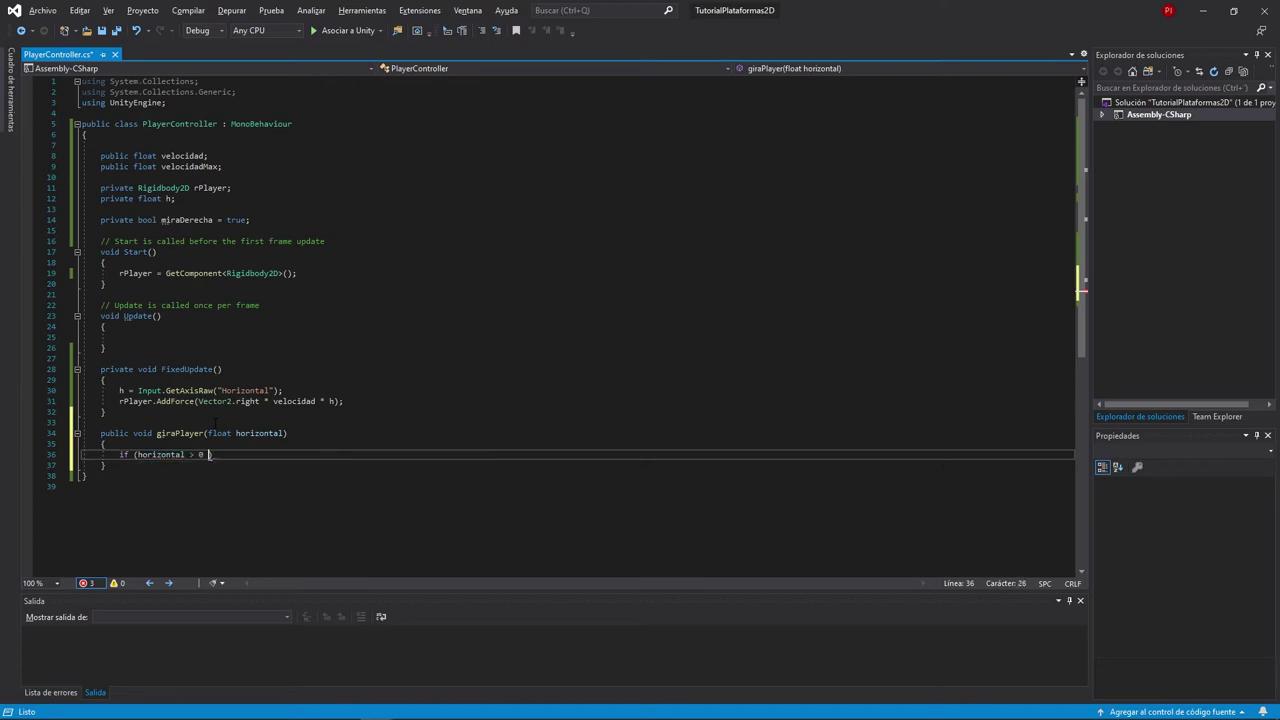
type("&& ")
type("!miraDerecha)")
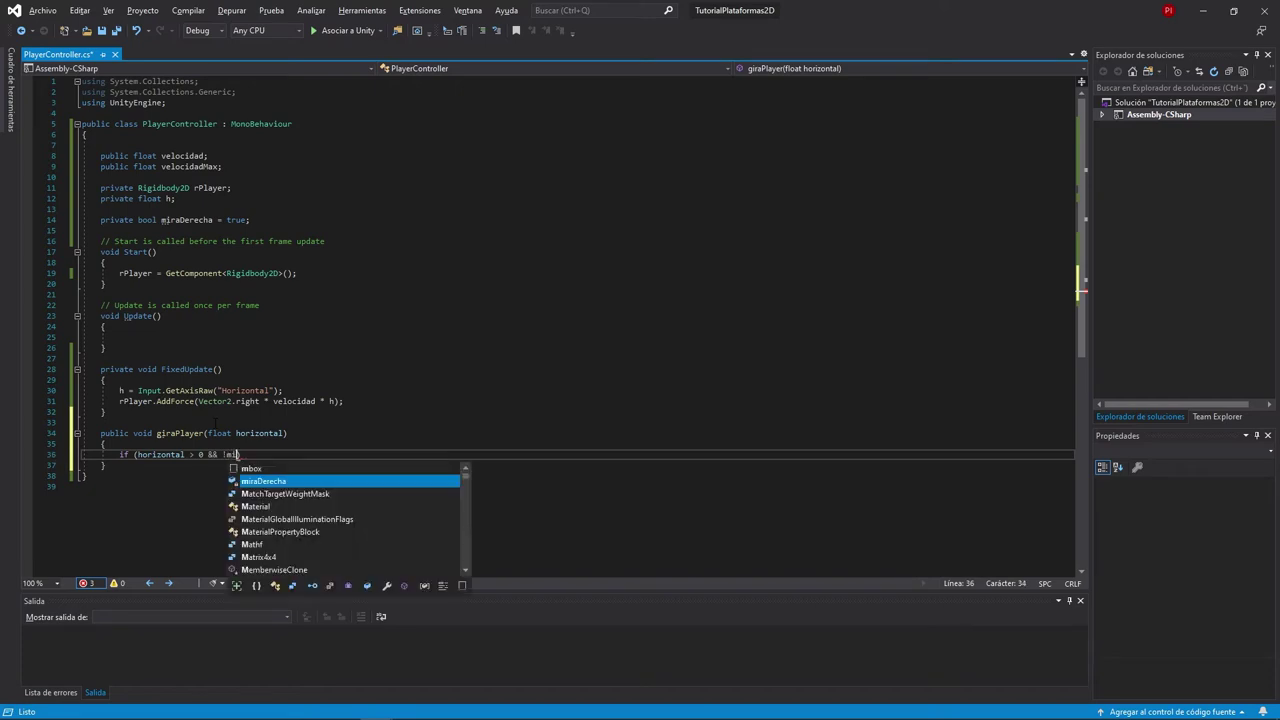
type(" || ")
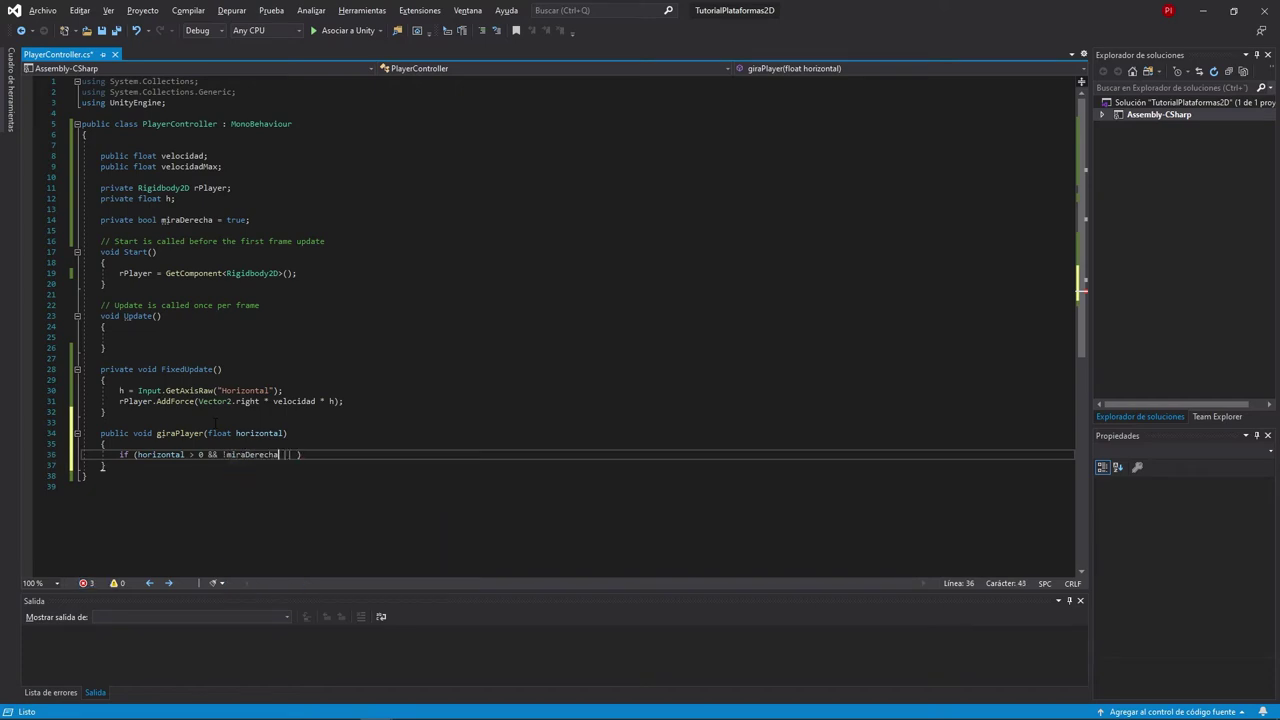
type(")")
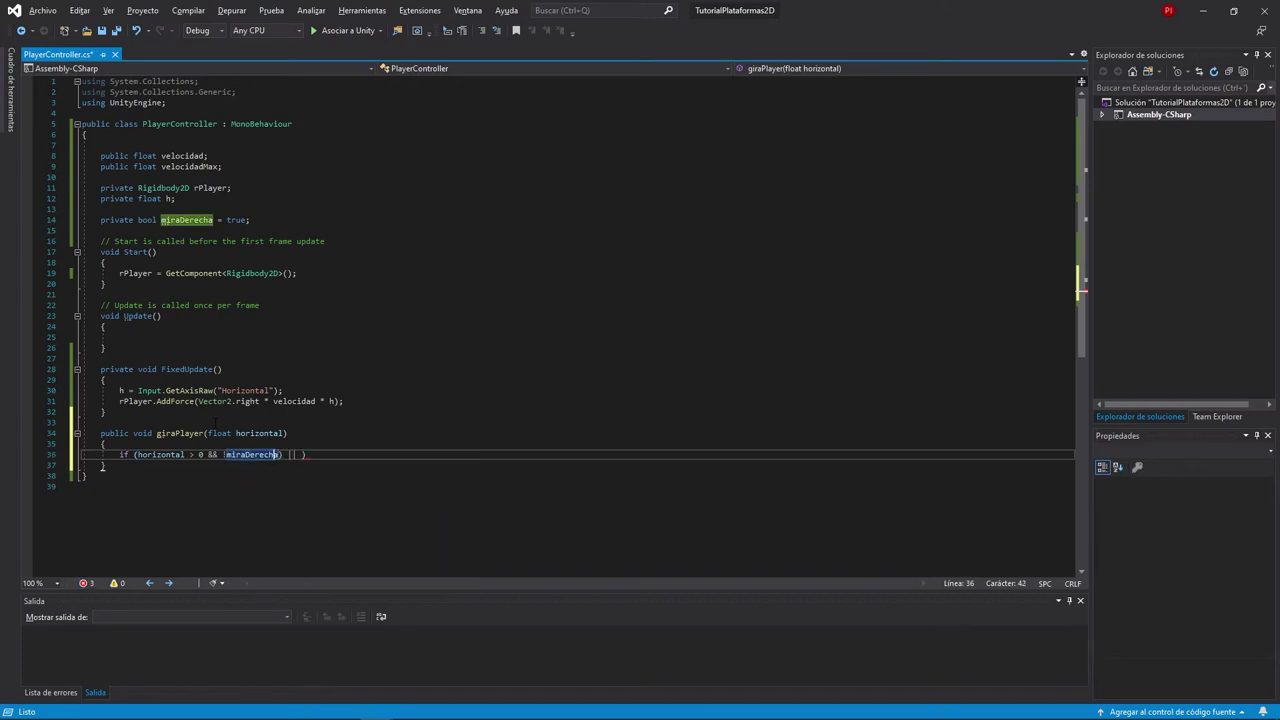
key("Left")
key("Left")
key("Left")
type("(")
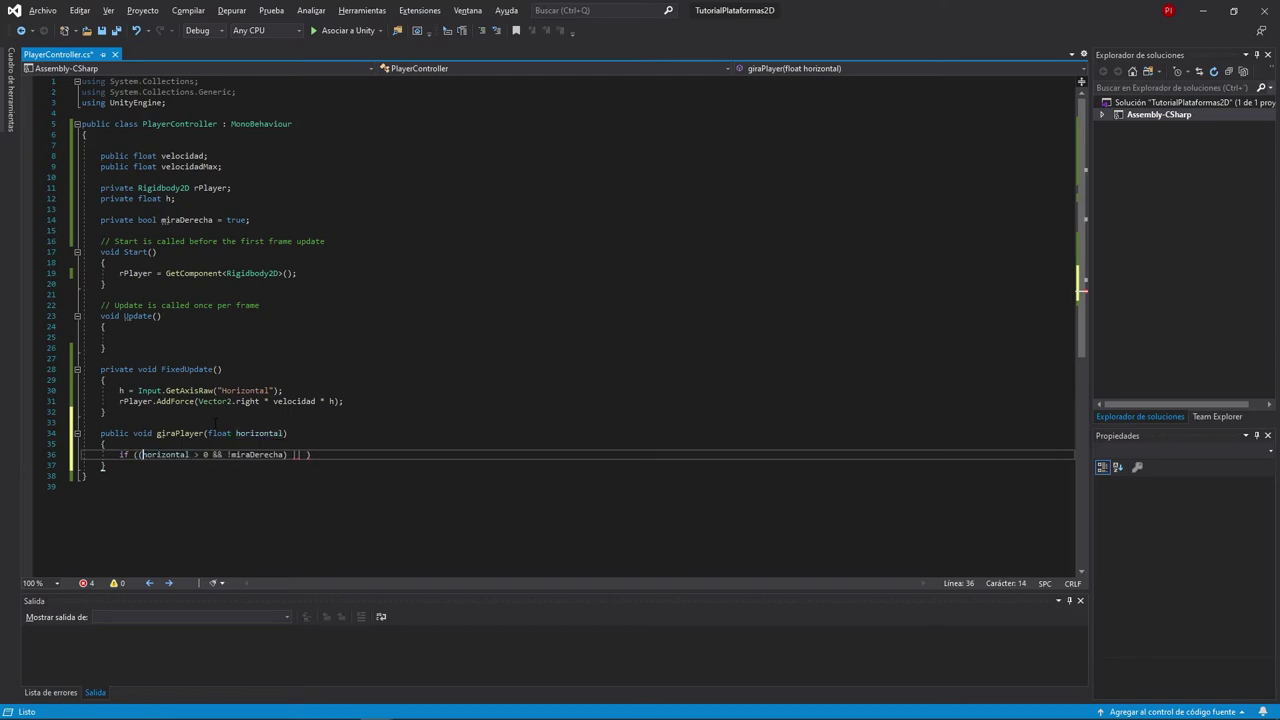
left_click(190, 454)
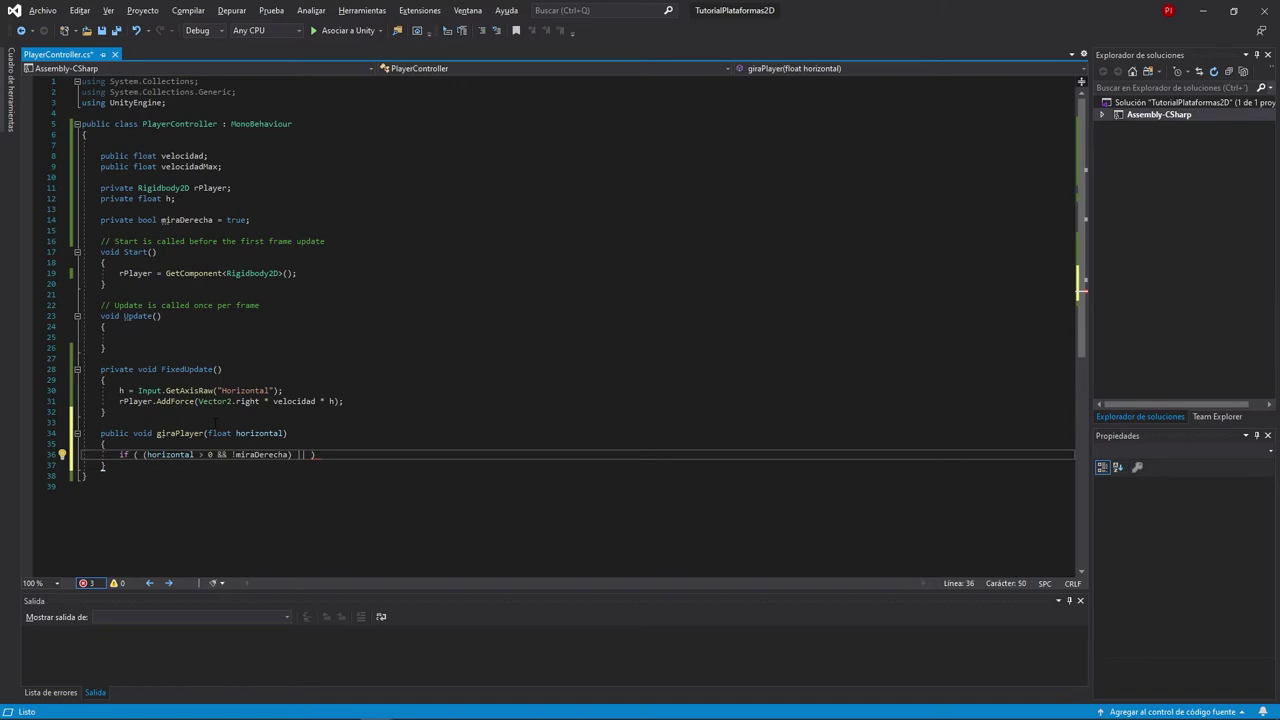
type("horizontal ")
type("< 0 && ")
type("mira")
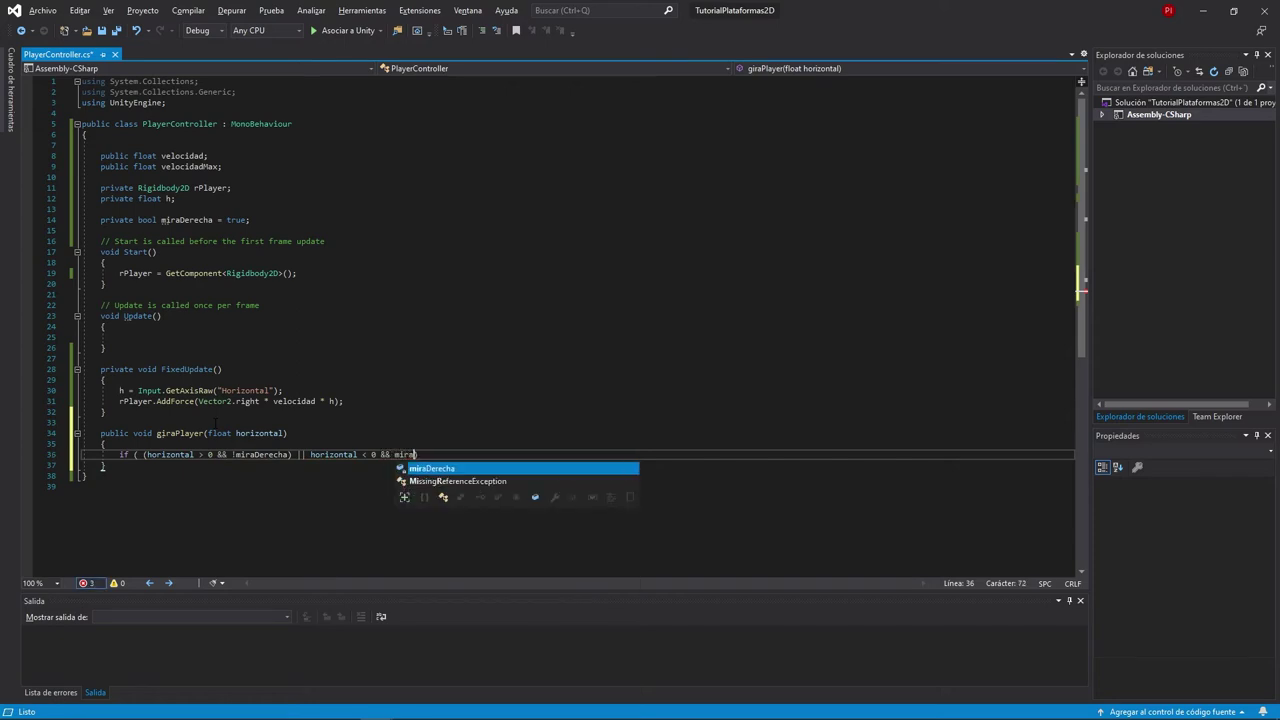
type("Derecha) {")
key("Return")
- Toggle miraDerecha and store transform.localScale in a new Vector3 escalaGiro
type("mi")
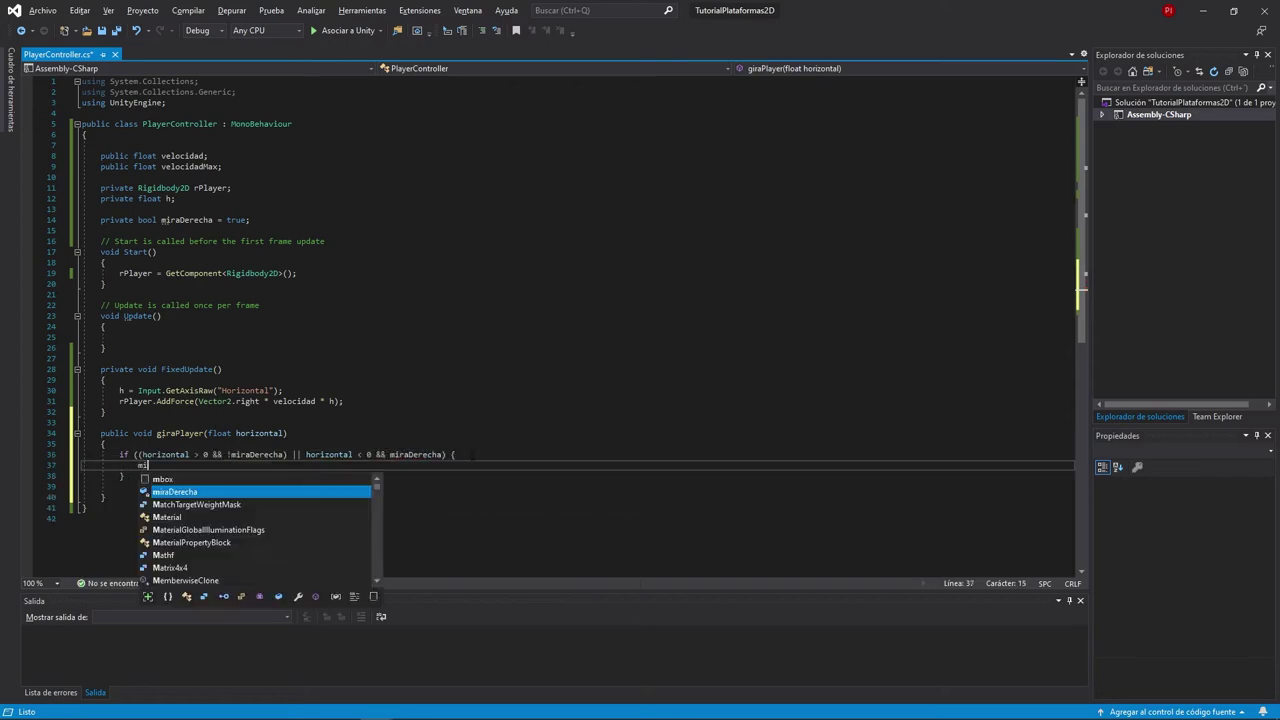
type("raDerecha = !")
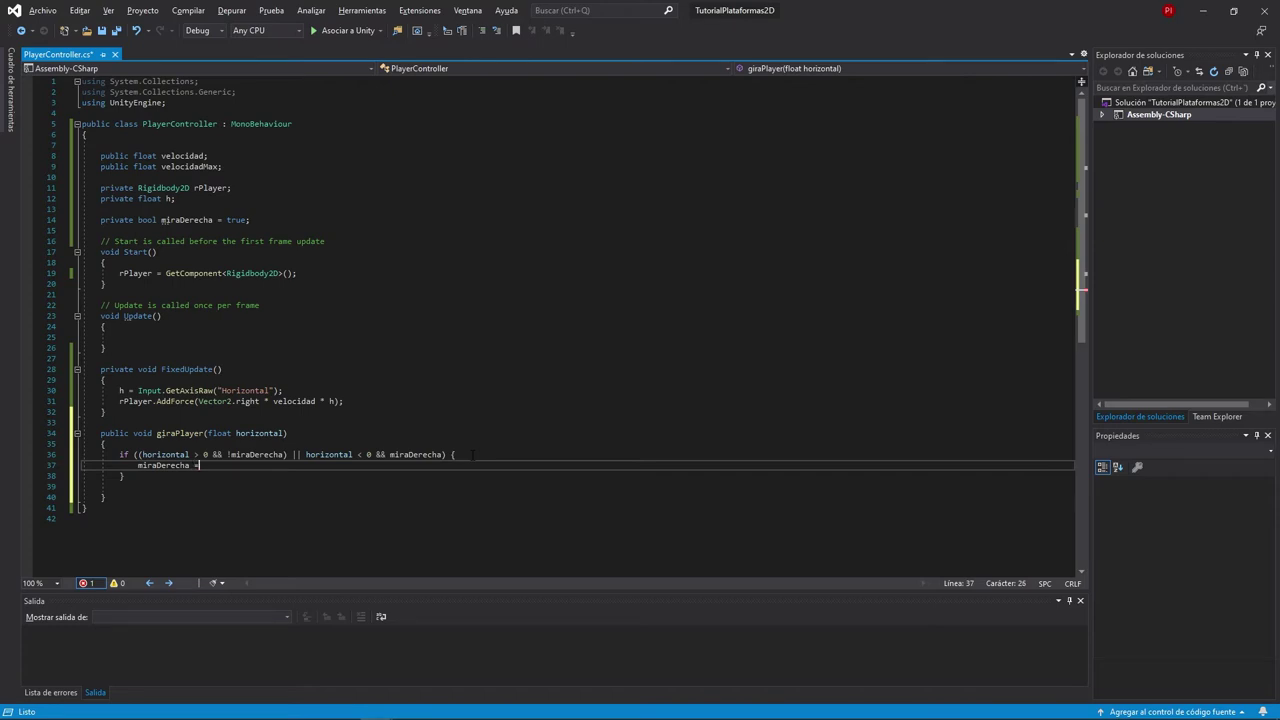
type("miraDerecha;")
key("Return")
type("vec")
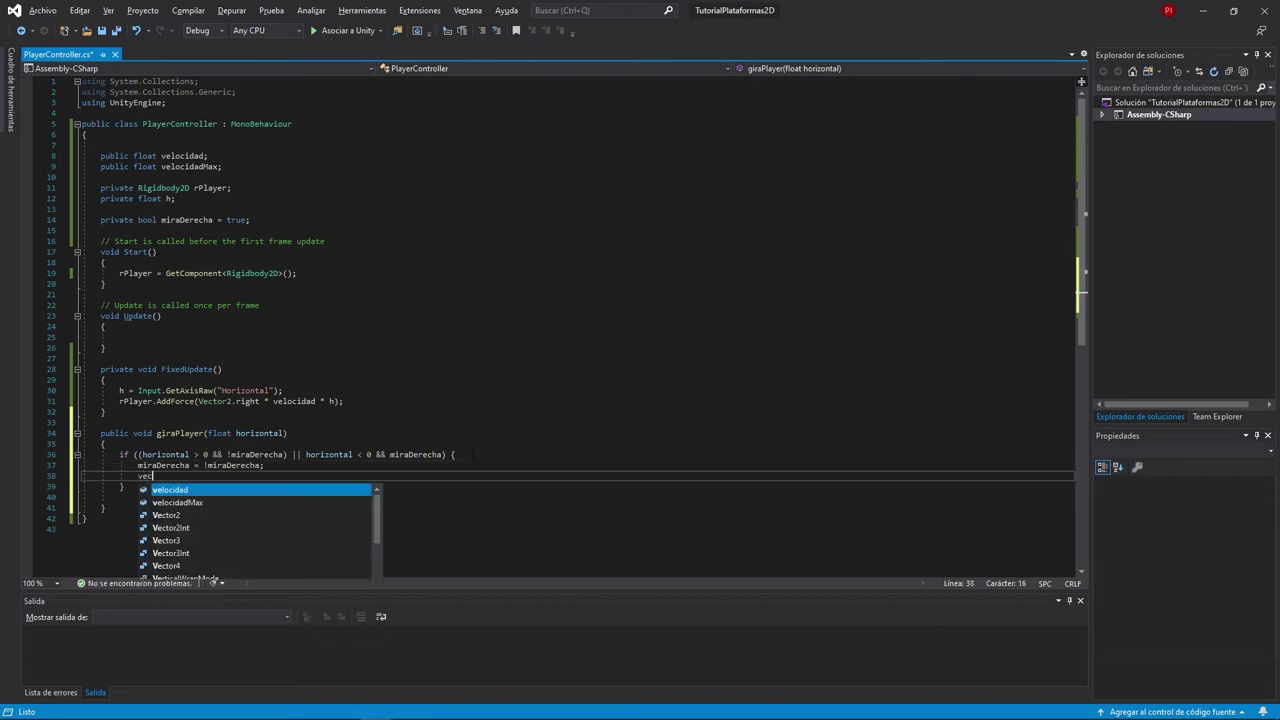
type("tor")
key("Down")
key("Down")
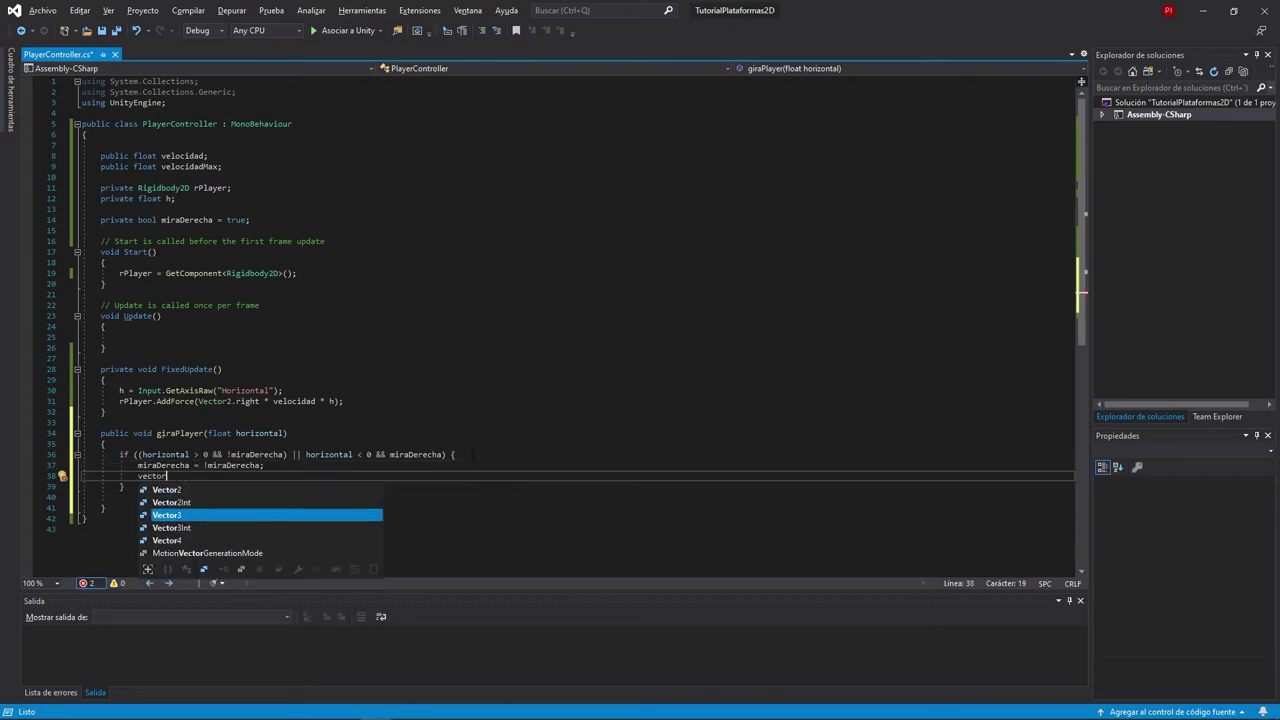
key("space")
type("e")
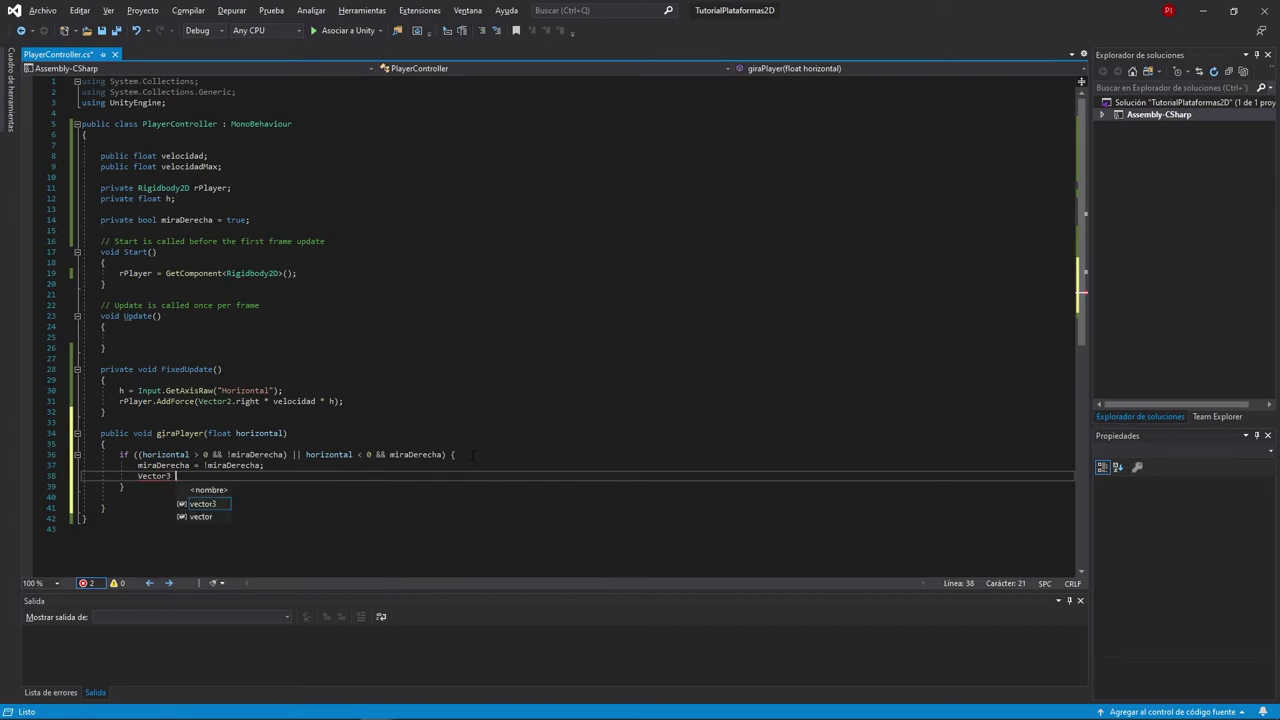
type("scalaGiro")
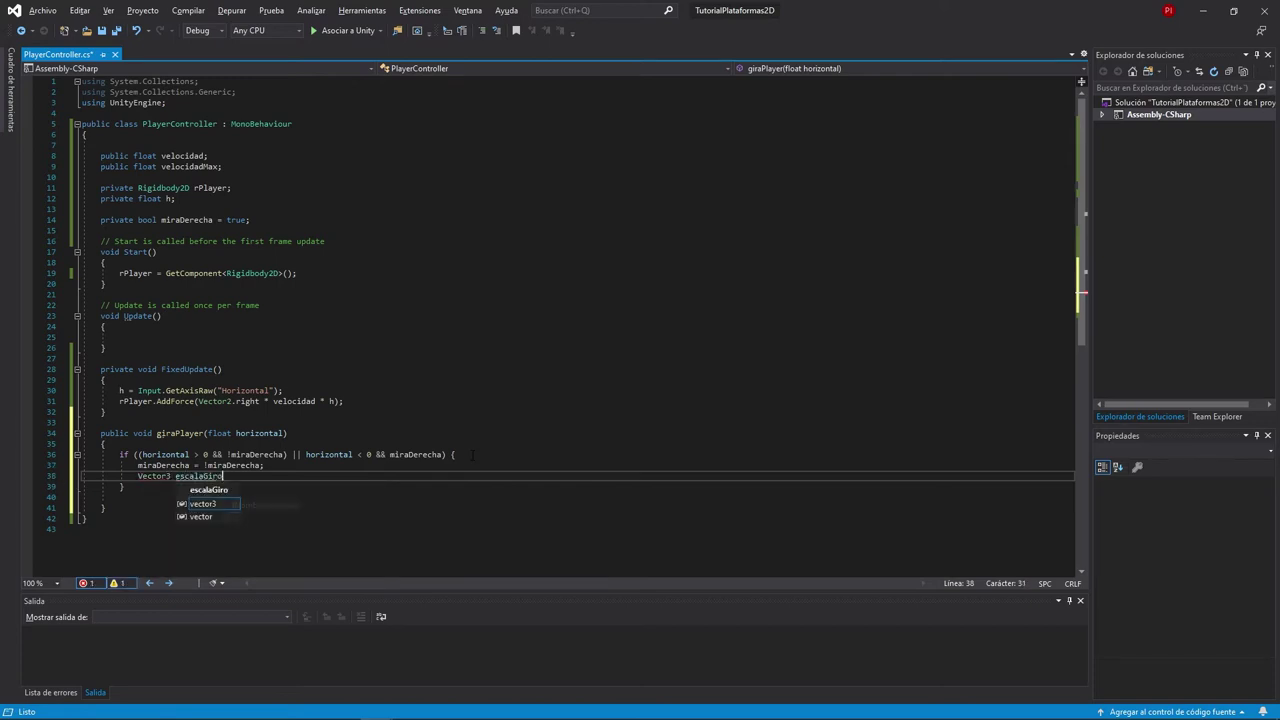
type("(")
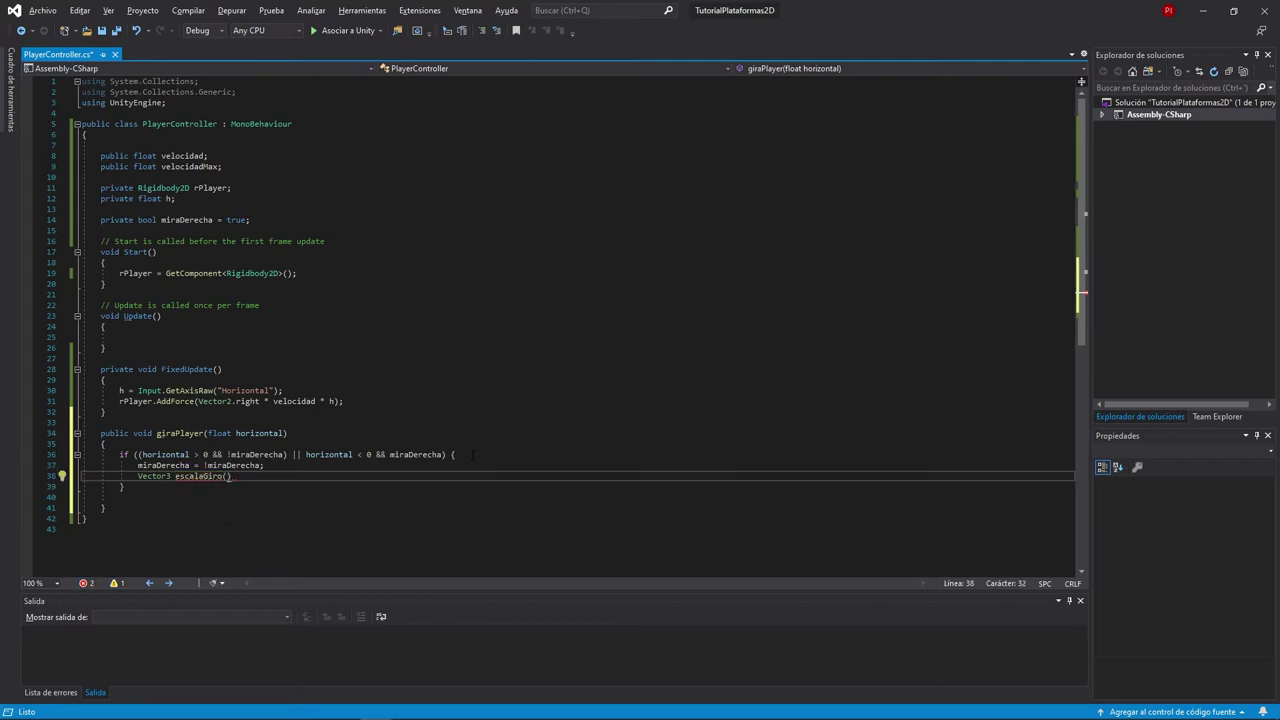
key("BackSpace")
type("= ")
type("transform")
type(".esl")
key("Tab")
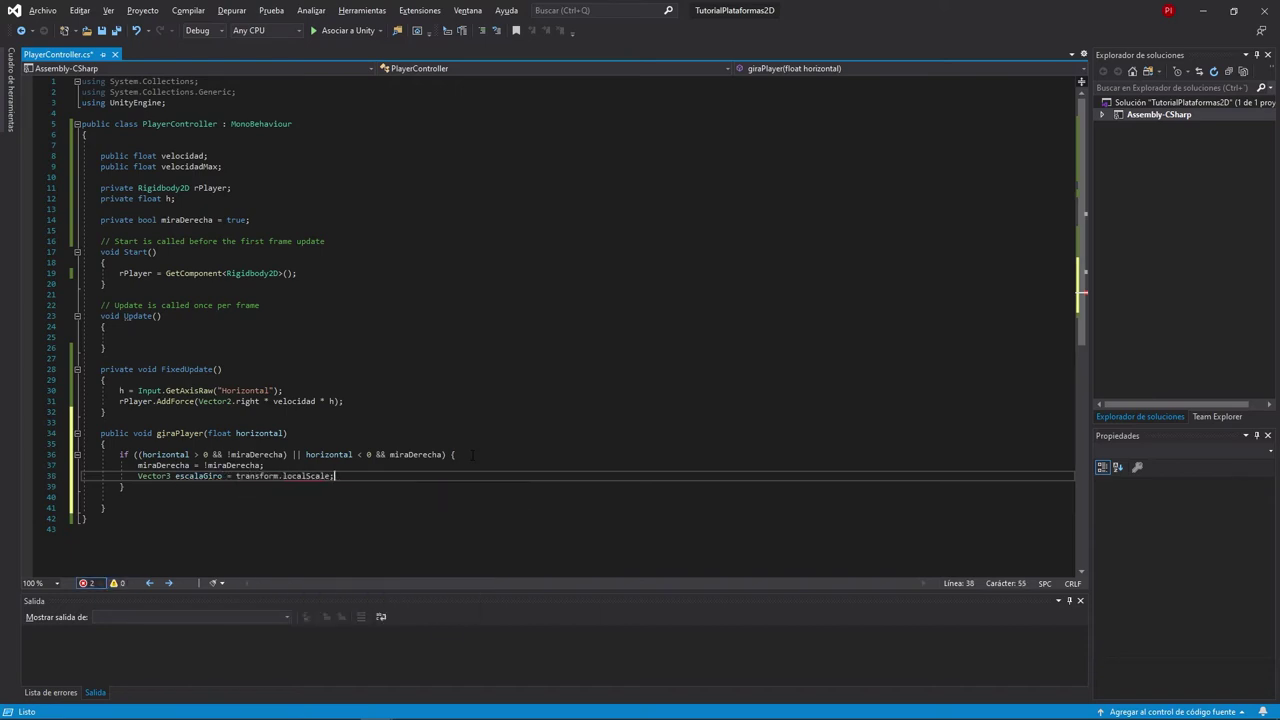
key("Return")
- Set escalaGiro.x = escalaGiro.x * -1, assign it to transform.localScale, and save
type("escala")
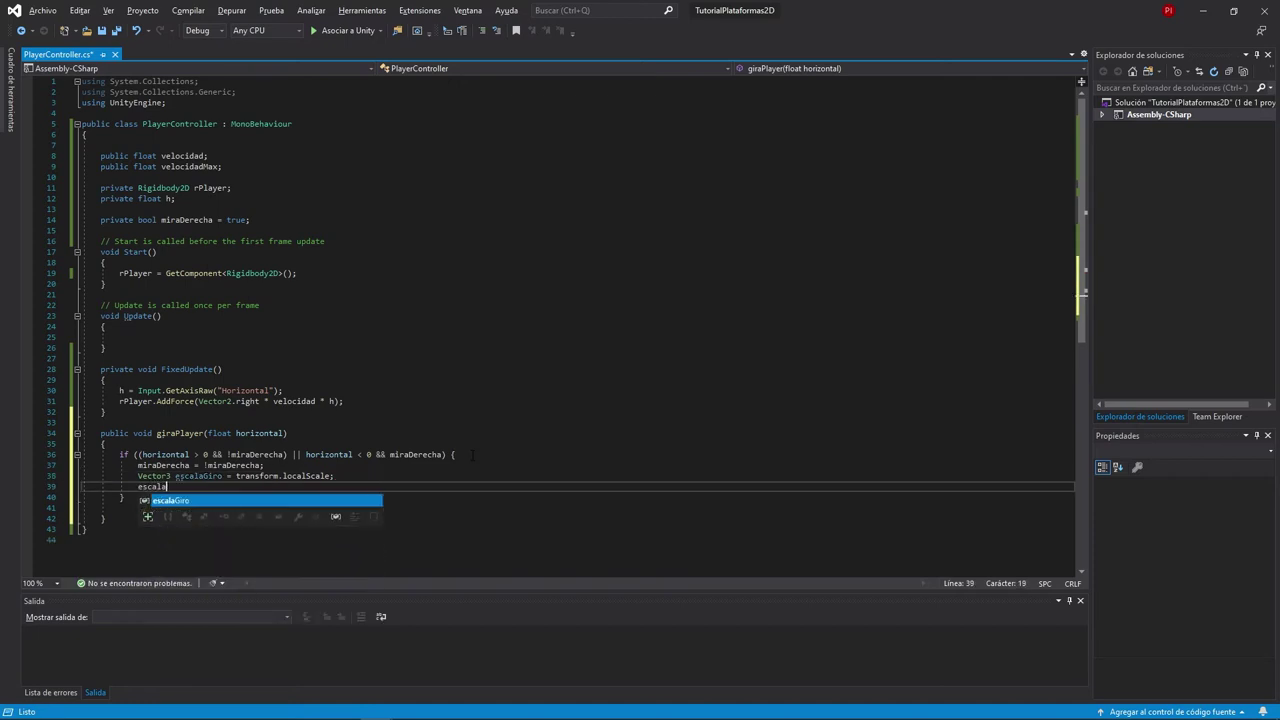
key("Tab")
type(".x")
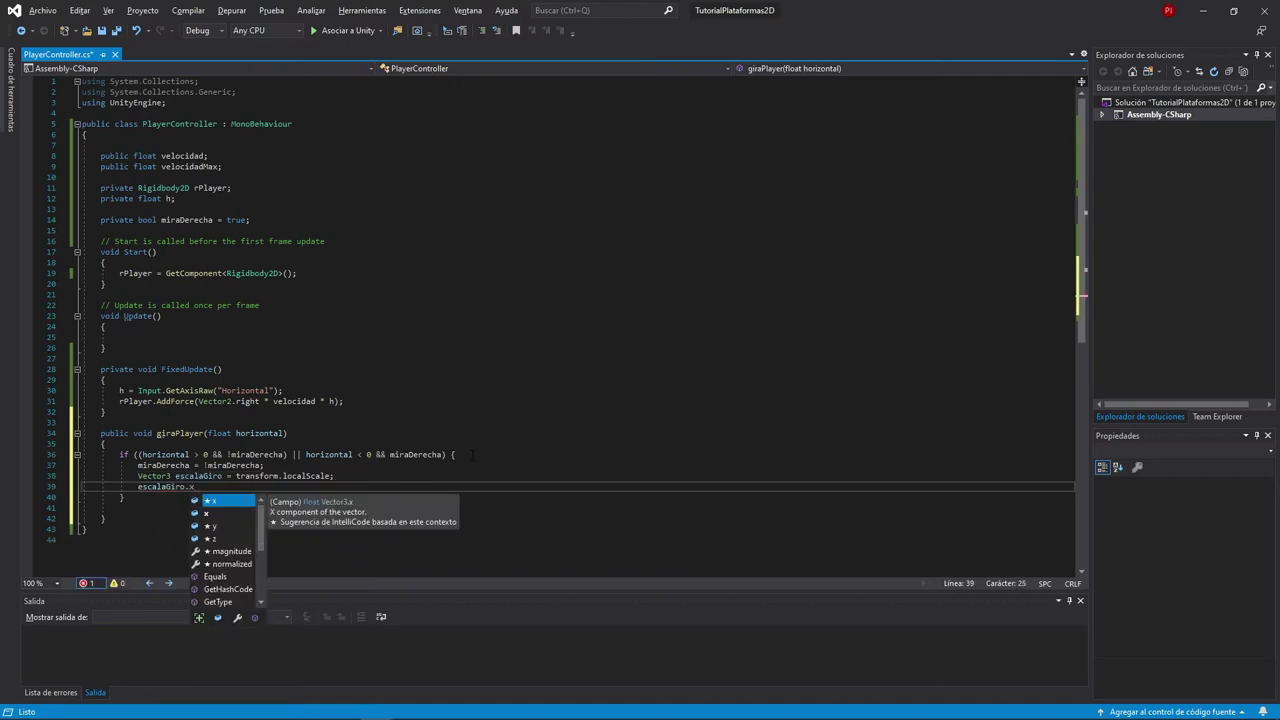
type(" = ")
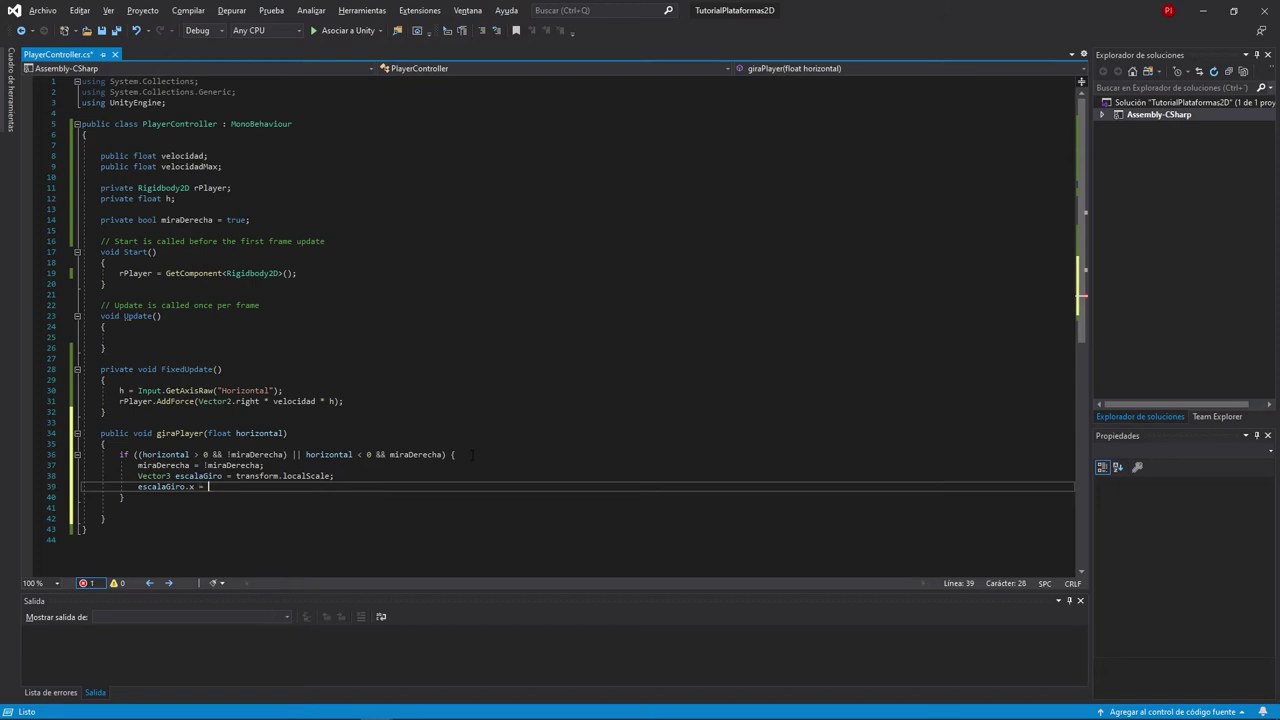
type("escala")
key("Tab")
type(".x * ")
type("-1;")
key("Return")
type("transform.")
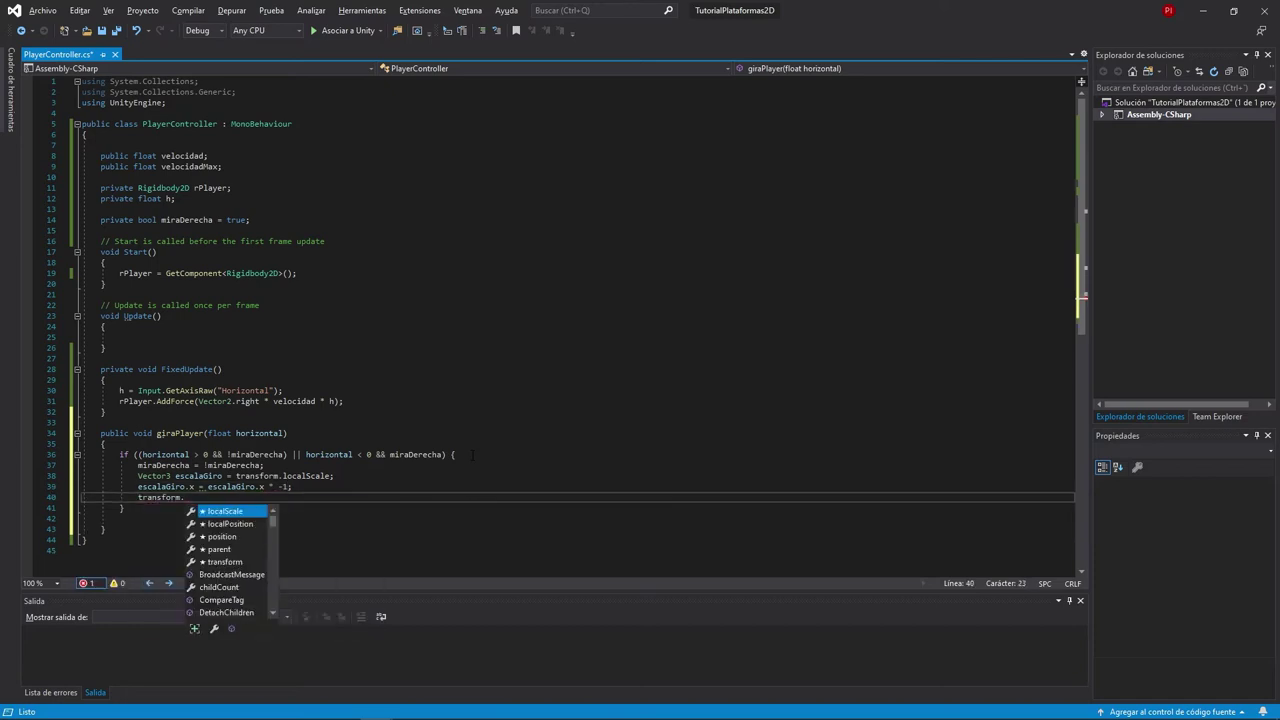
key("Tab")
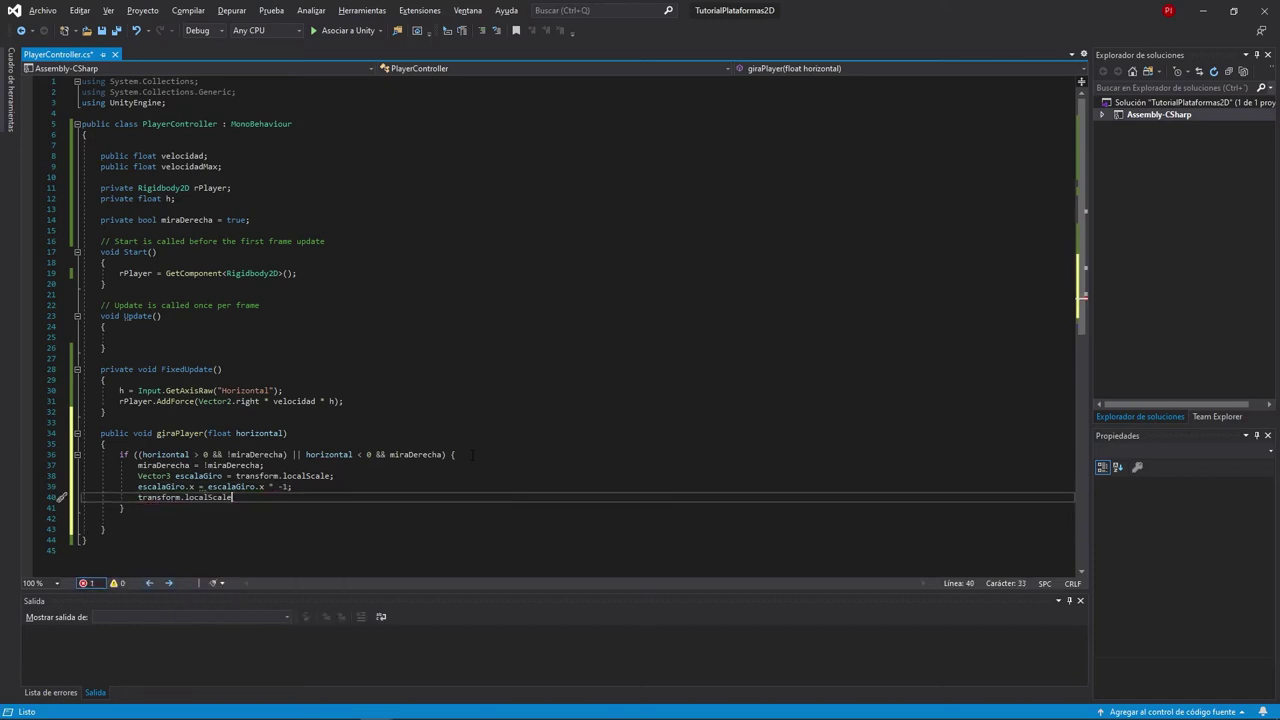
type(" = es")
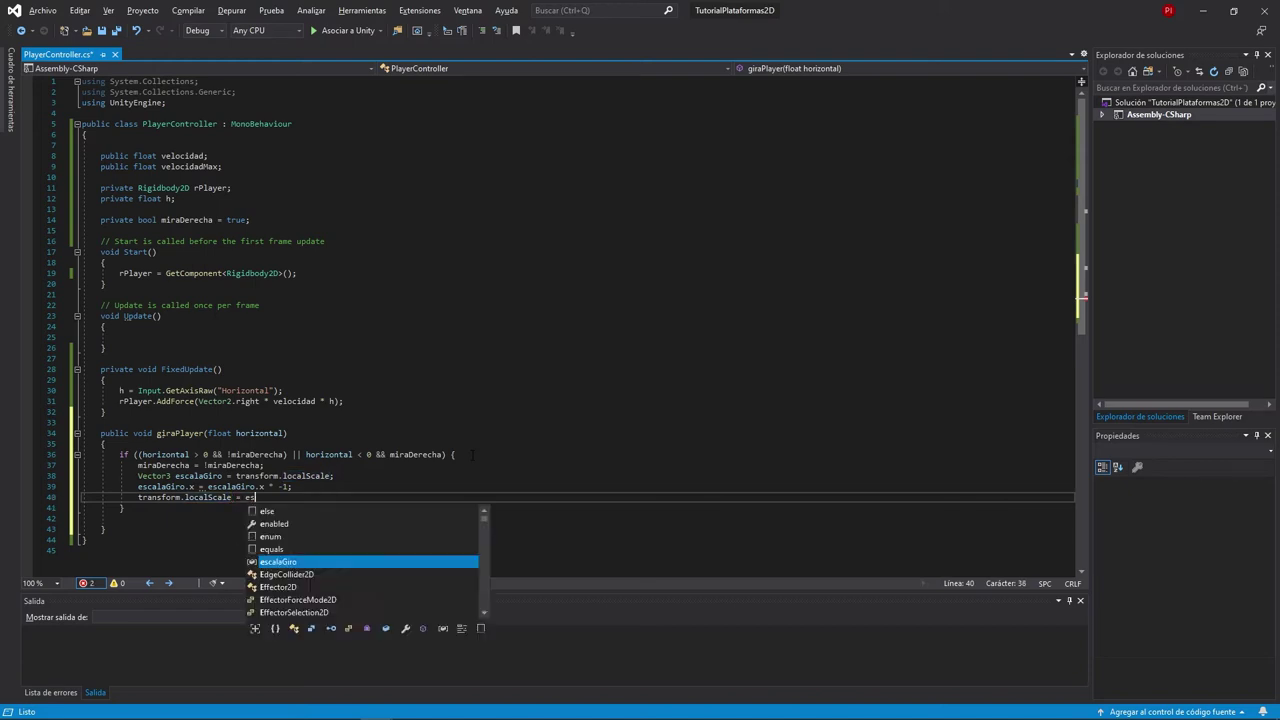
type("calaGiro;")
key("ctrl+s")
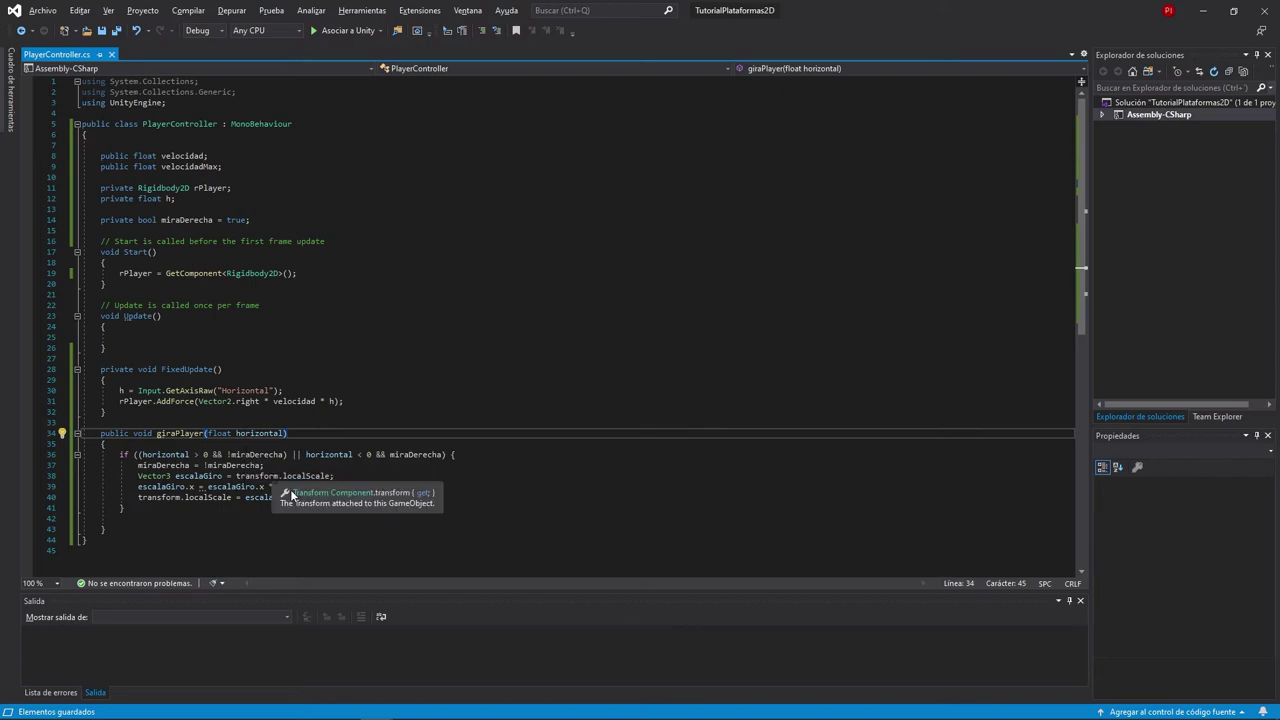
- Add giraPlayer(h); inside Update(), save the script, and return to Unity
left_click(135, 336)
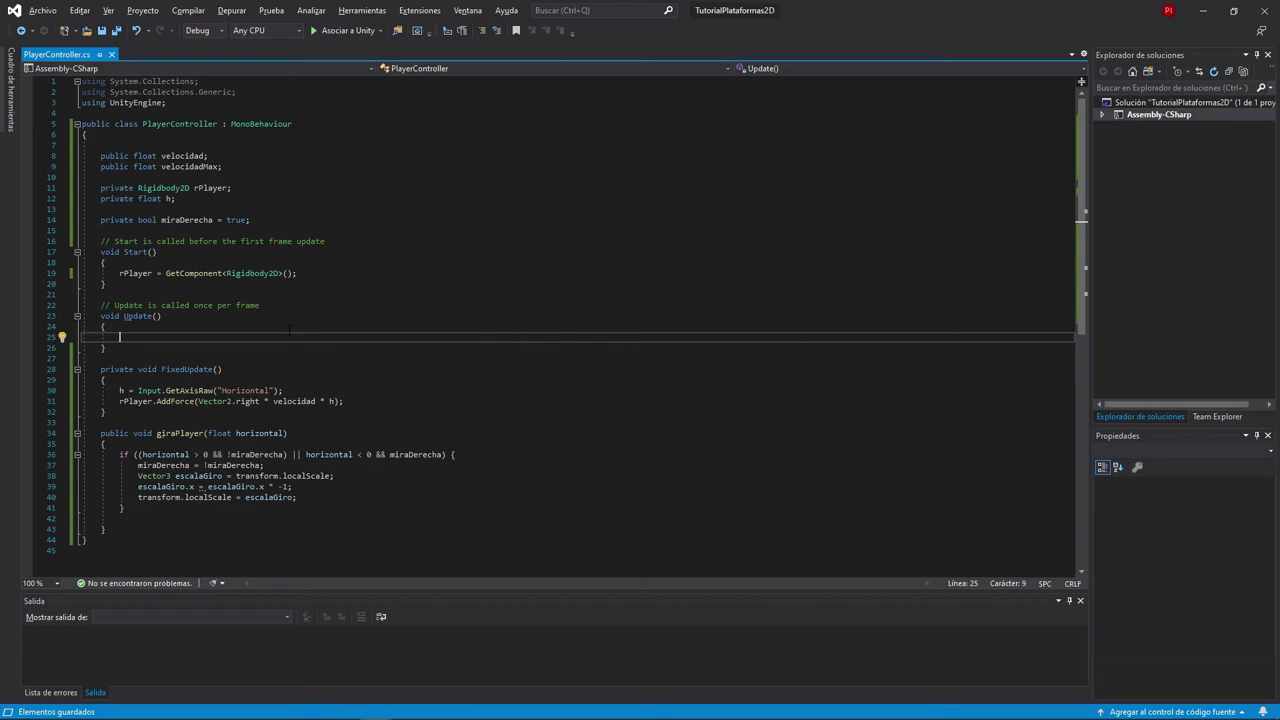
type("gira")
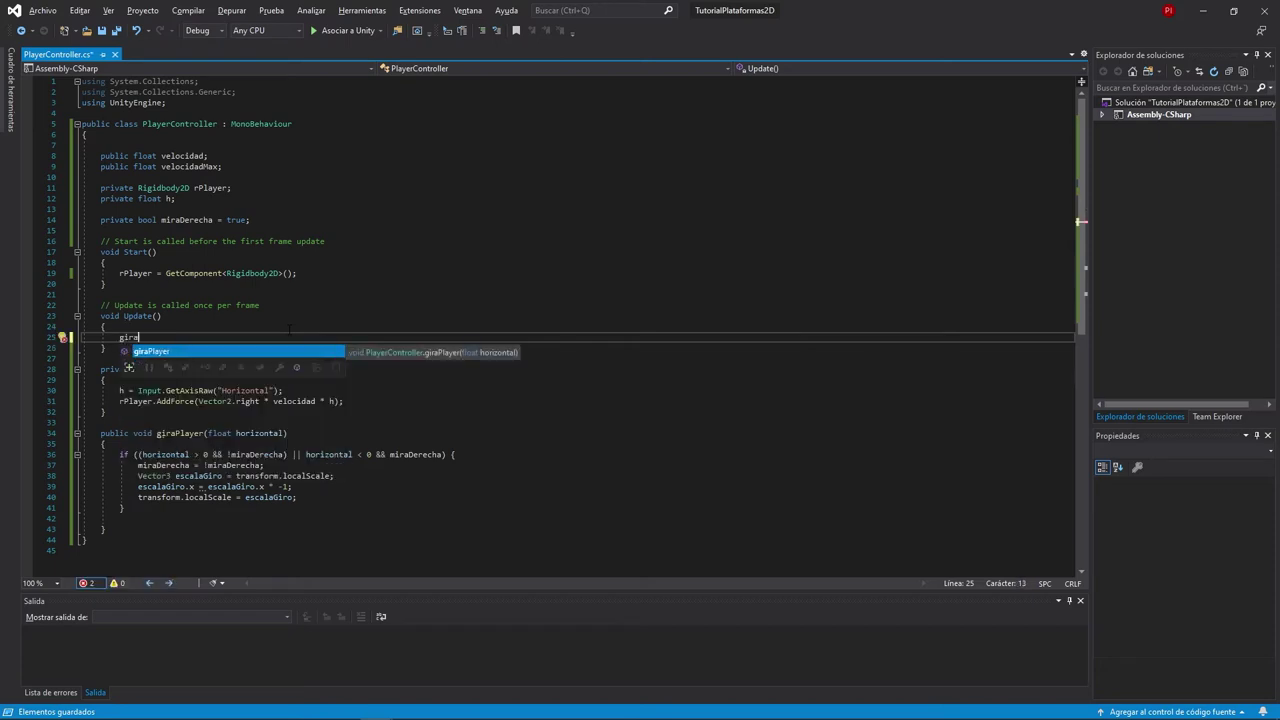
key("Tab")
type("(")
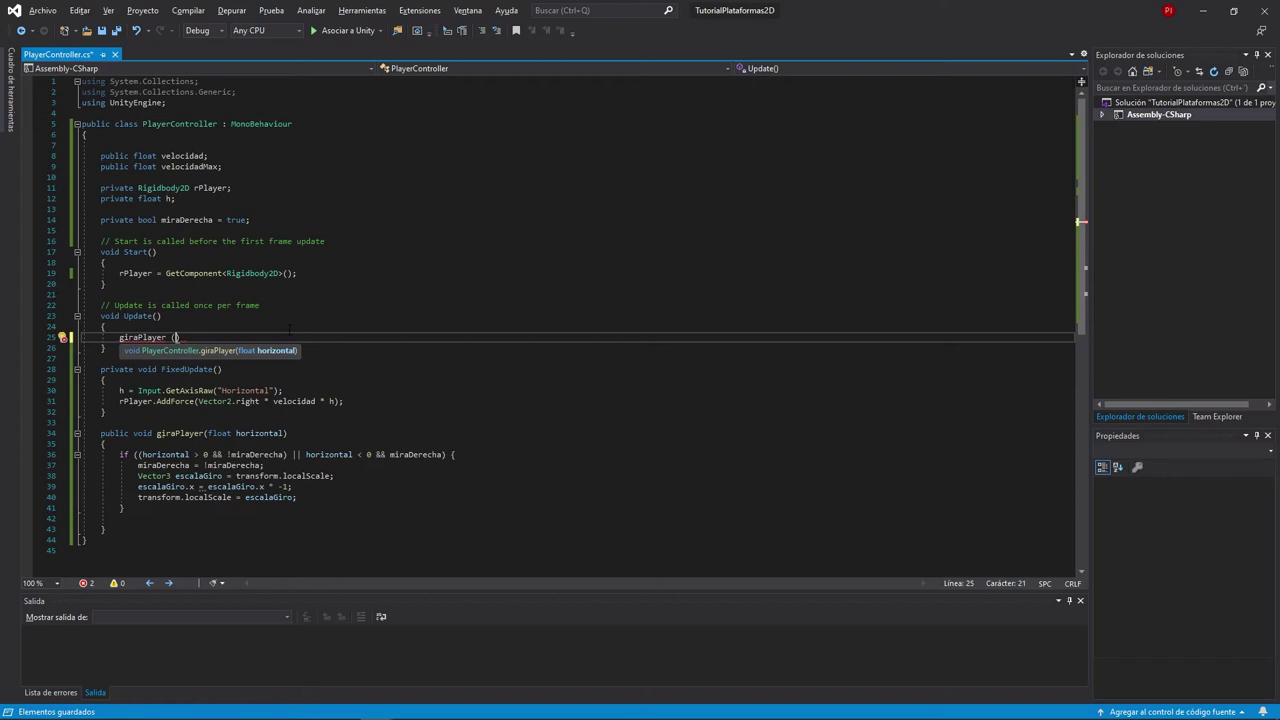
type("h)")
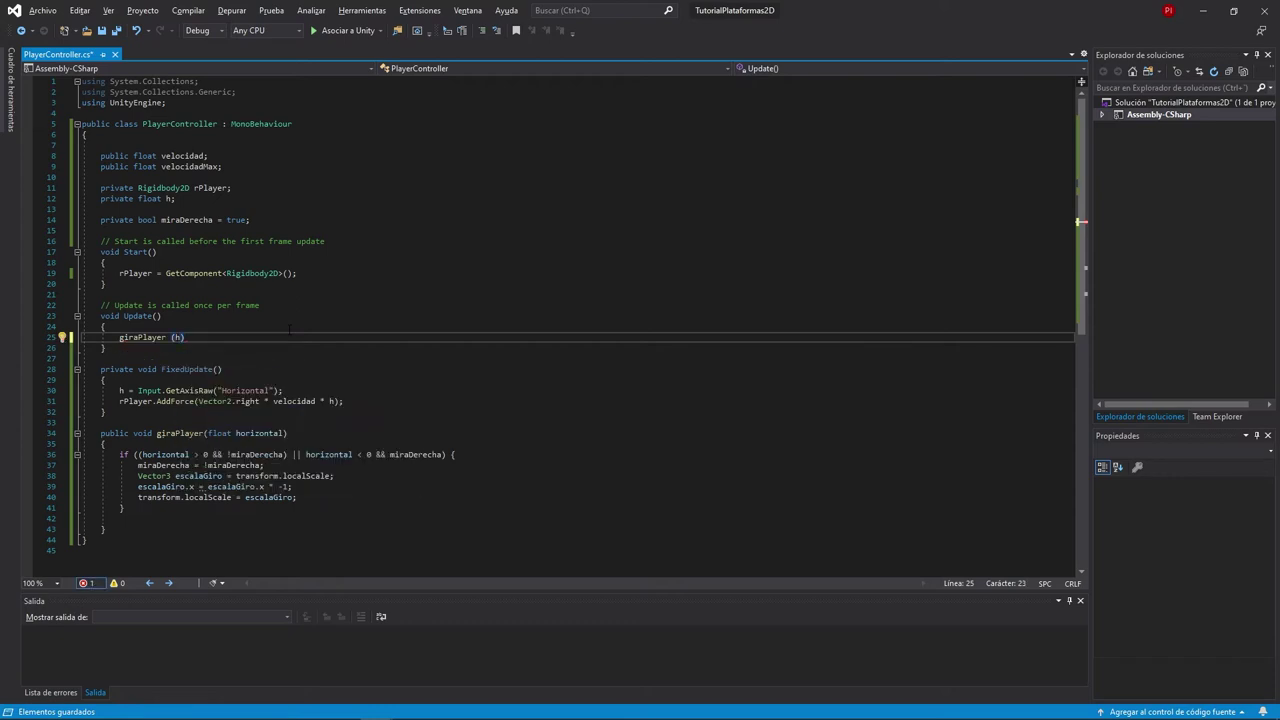
type(";")
key("ctrl+s")
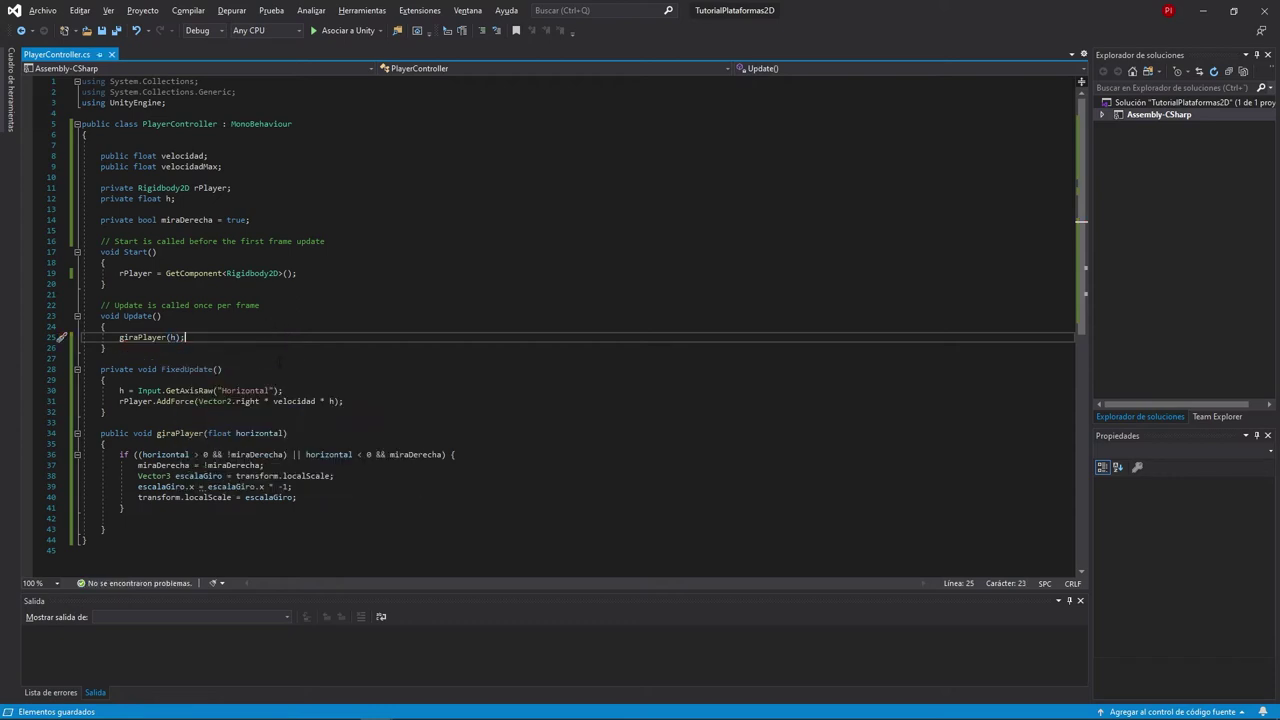
left_click(1203, 10)
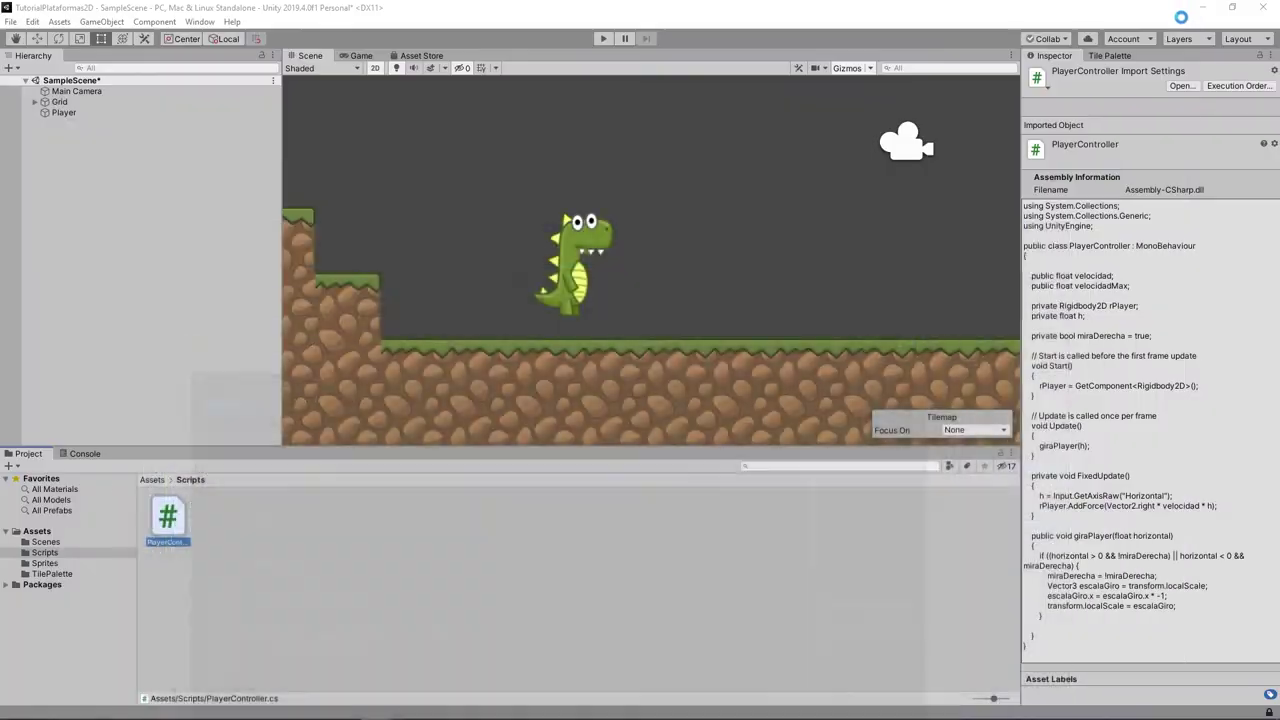
left_click(603, 39)
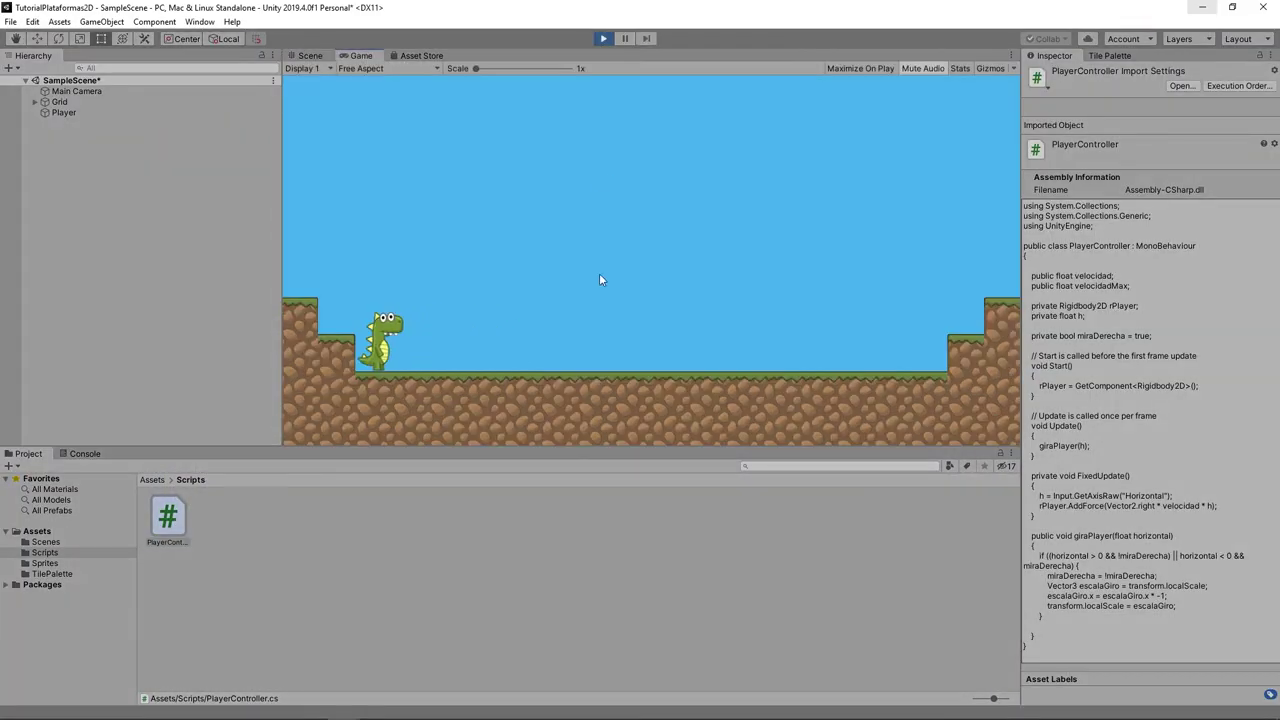
key("Right")
key("Left")
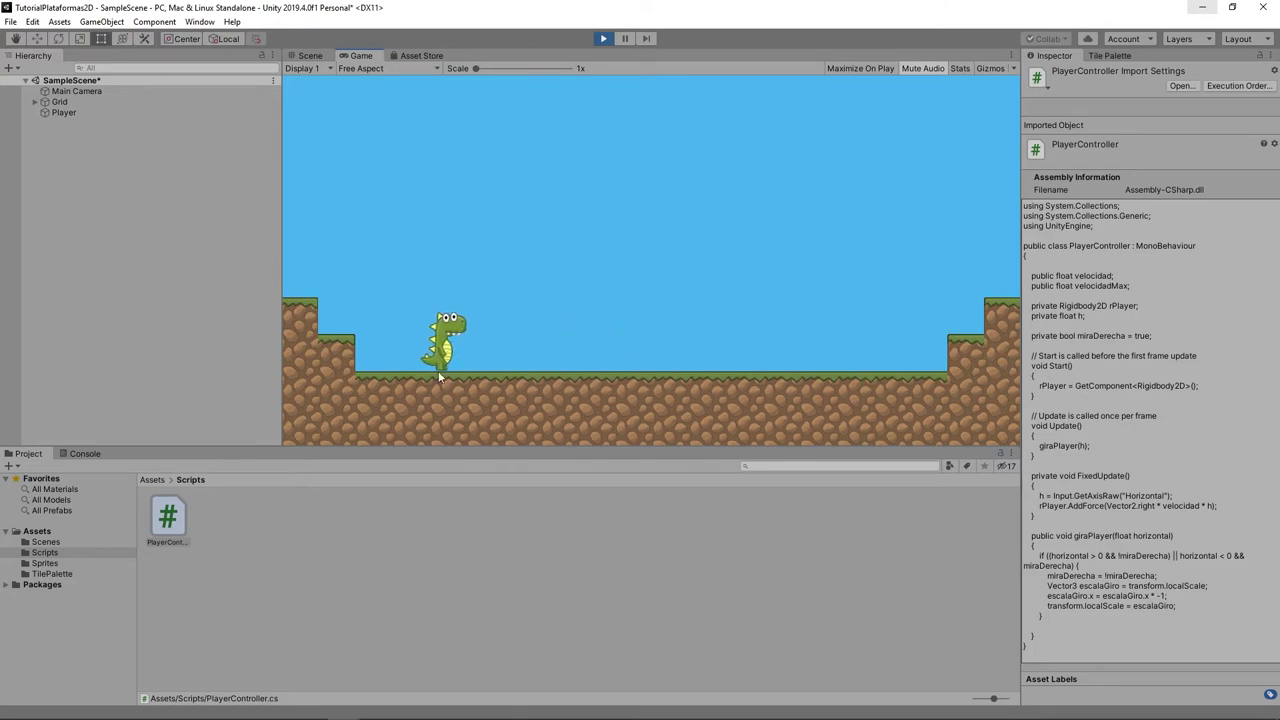
key("Right")
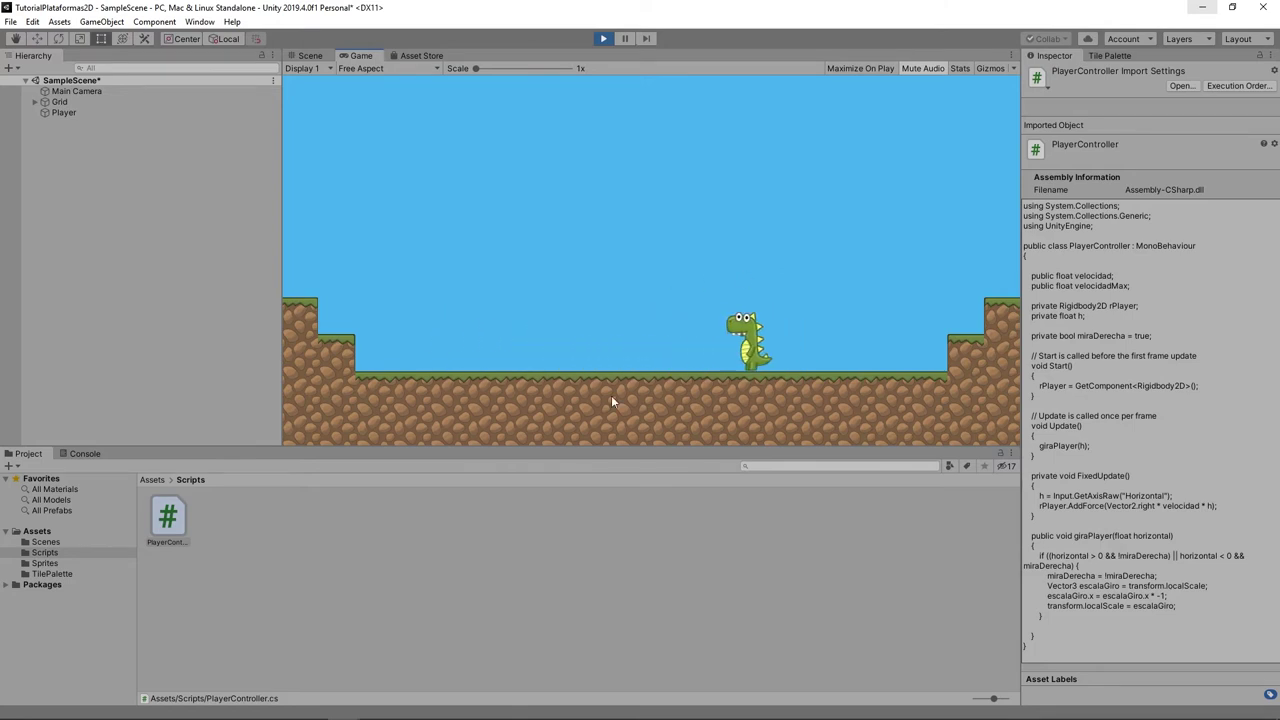
key("Left")
key("Right")
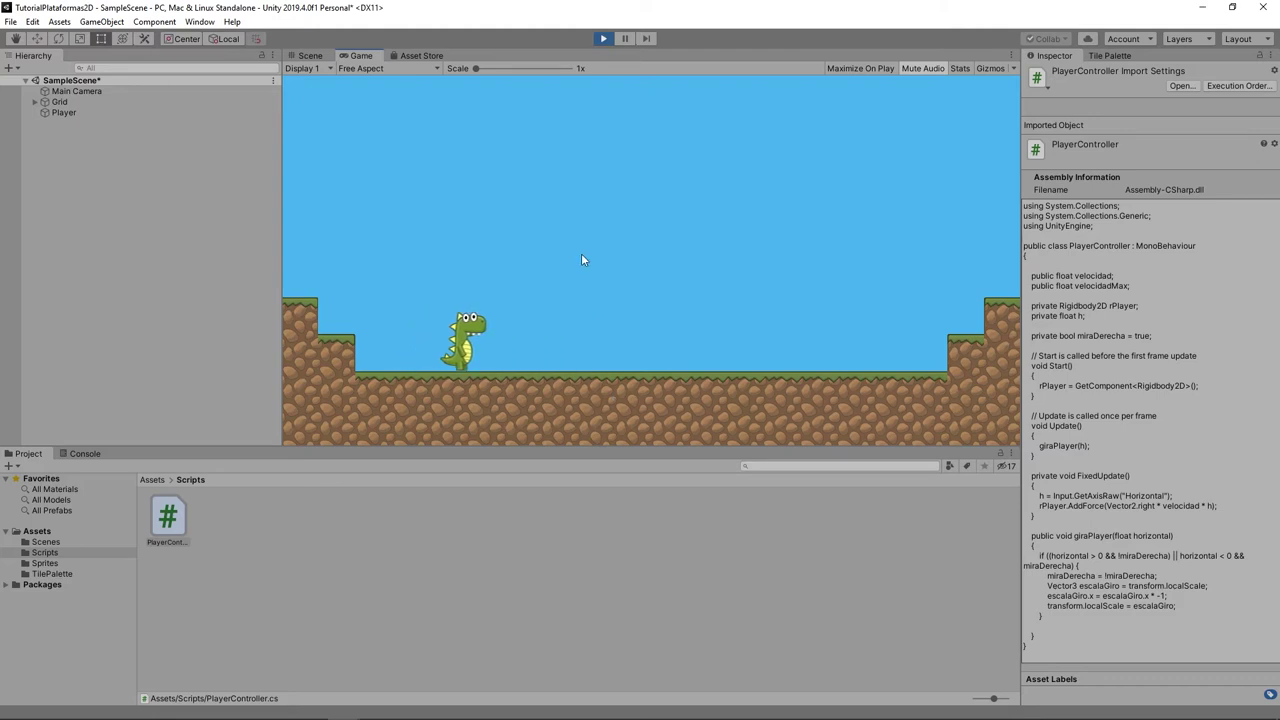
key("Right")
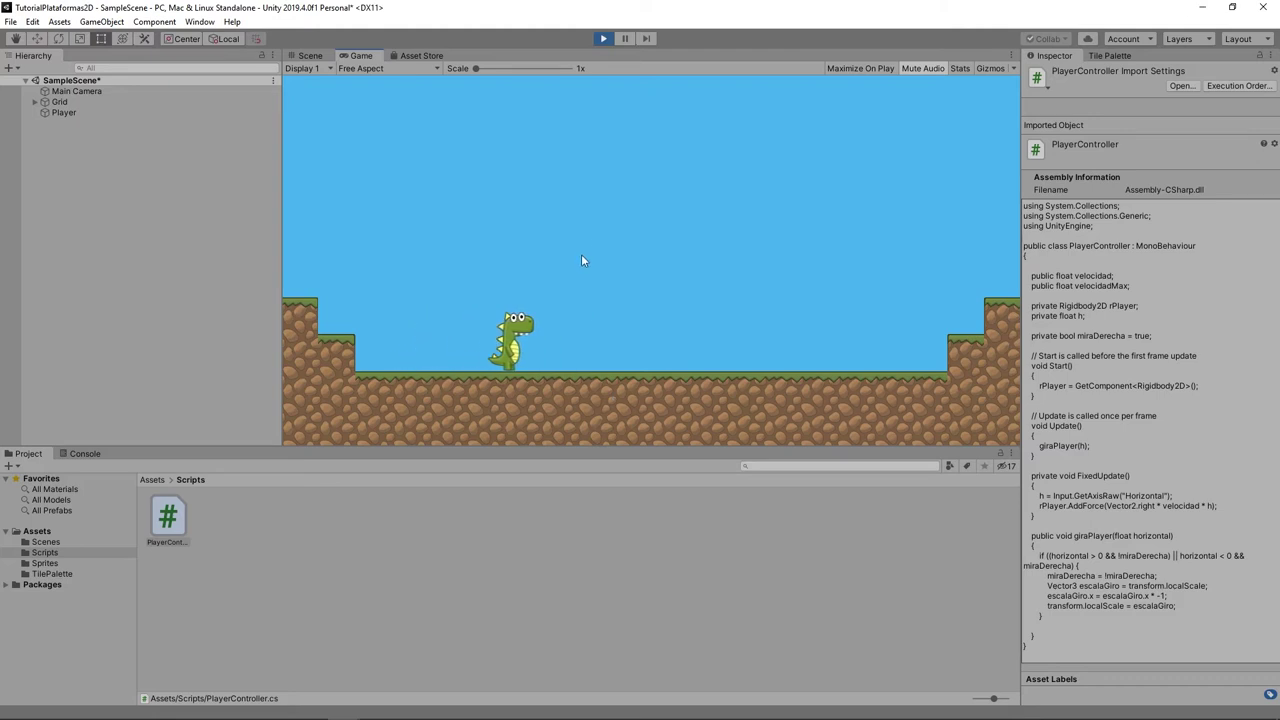
key("Left")
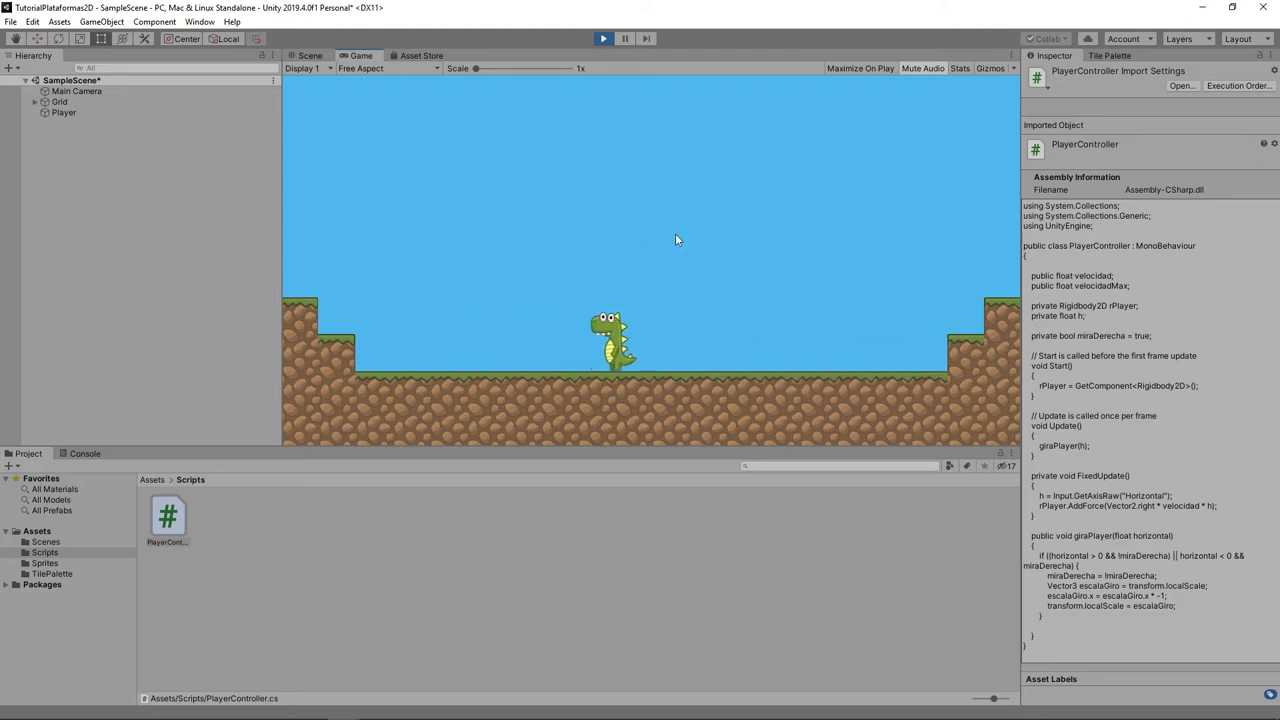
key("Right")
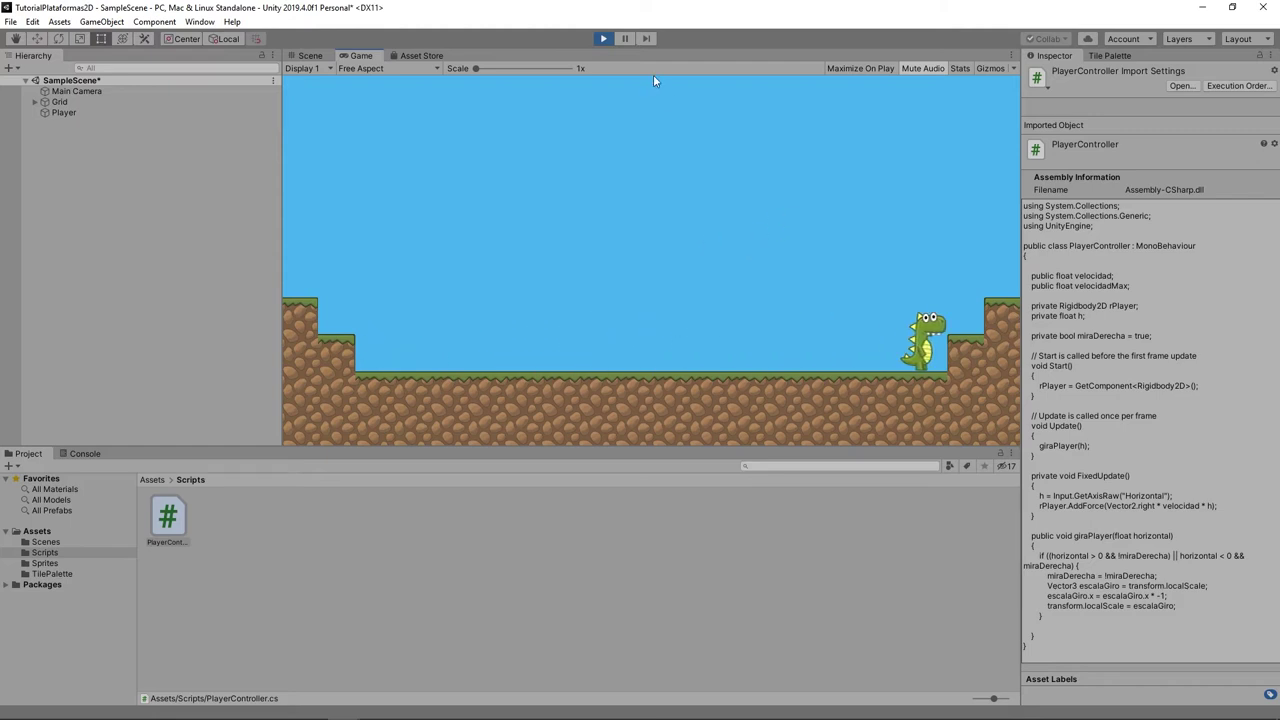
left_click(603, 40)
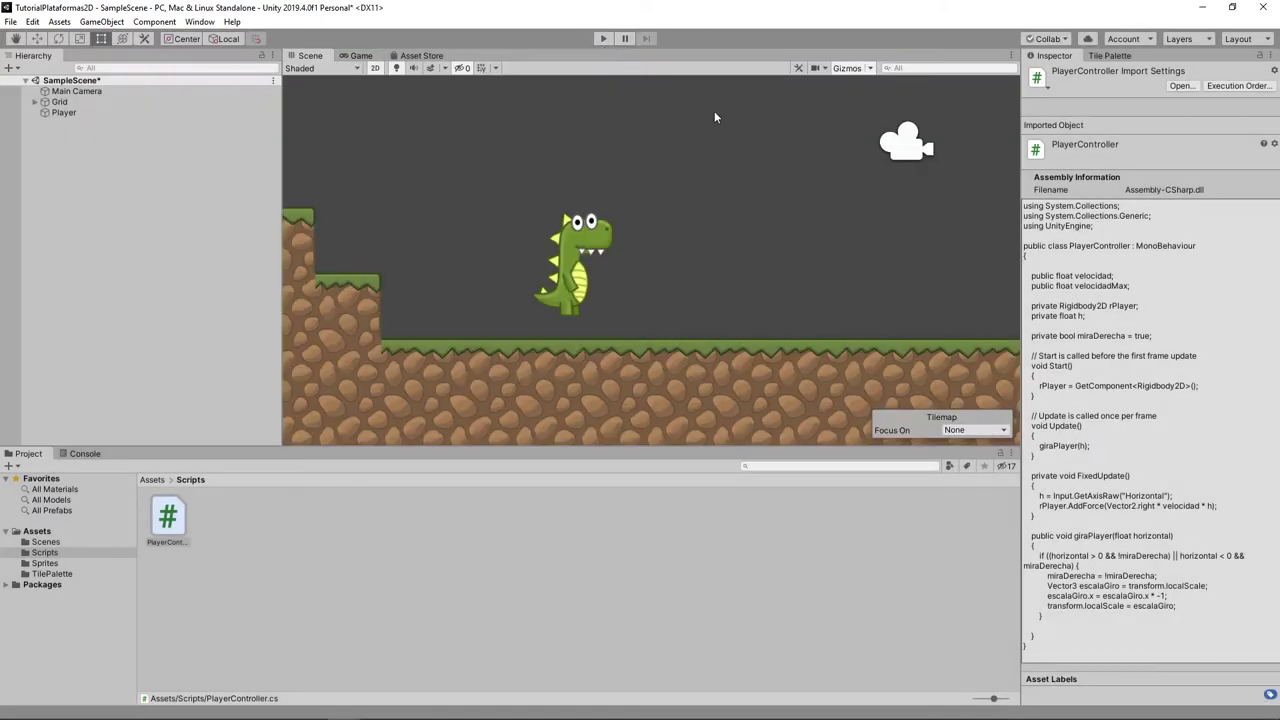
left_click(603, 40)
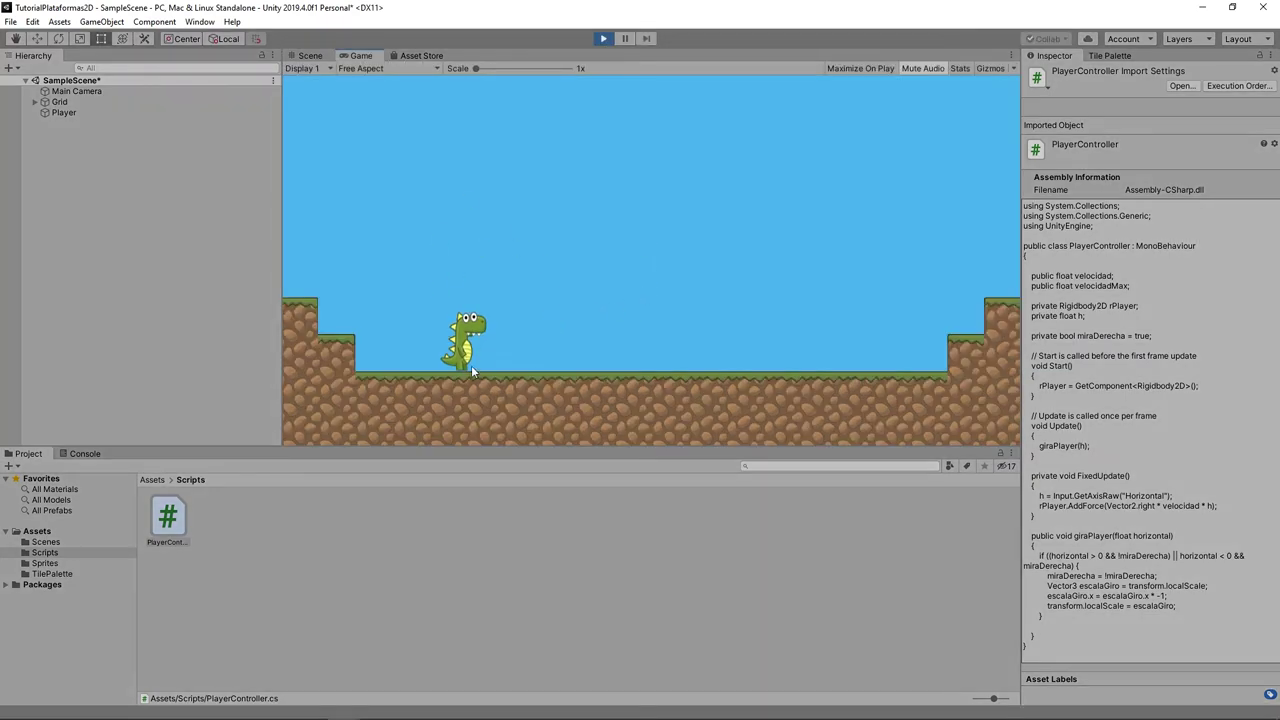
key("Right")
key("Left")
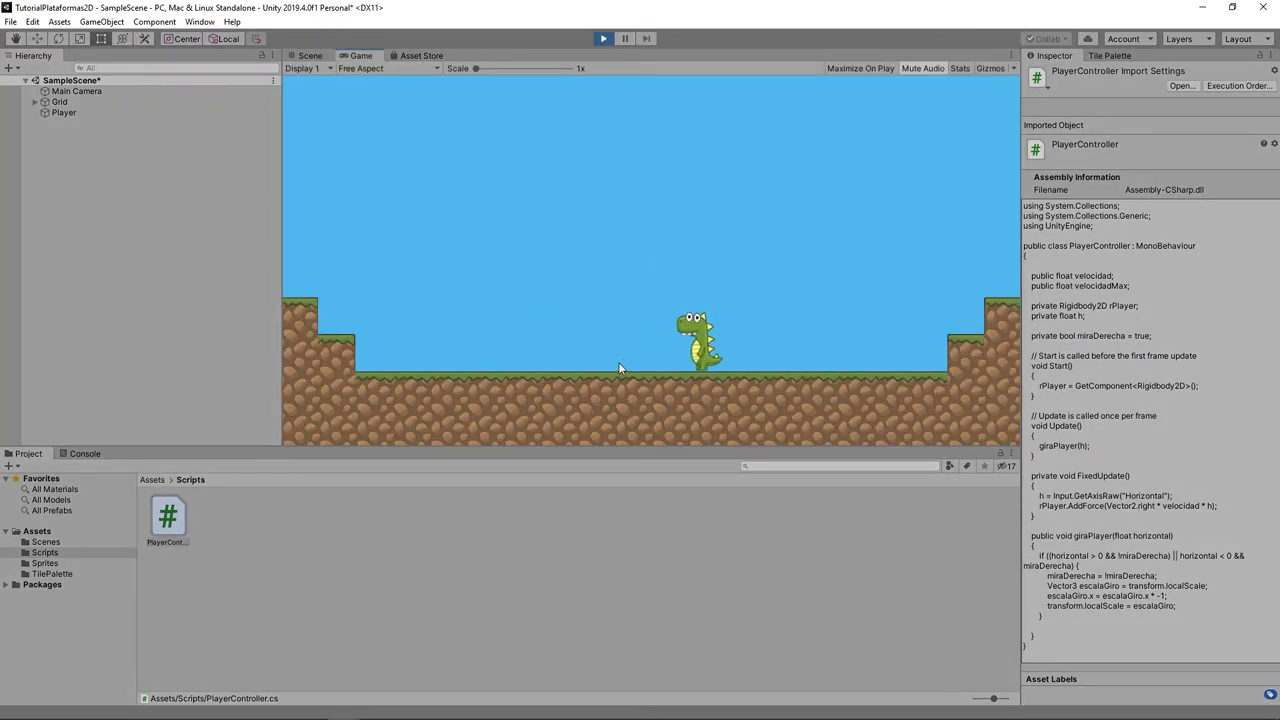
key("Right")
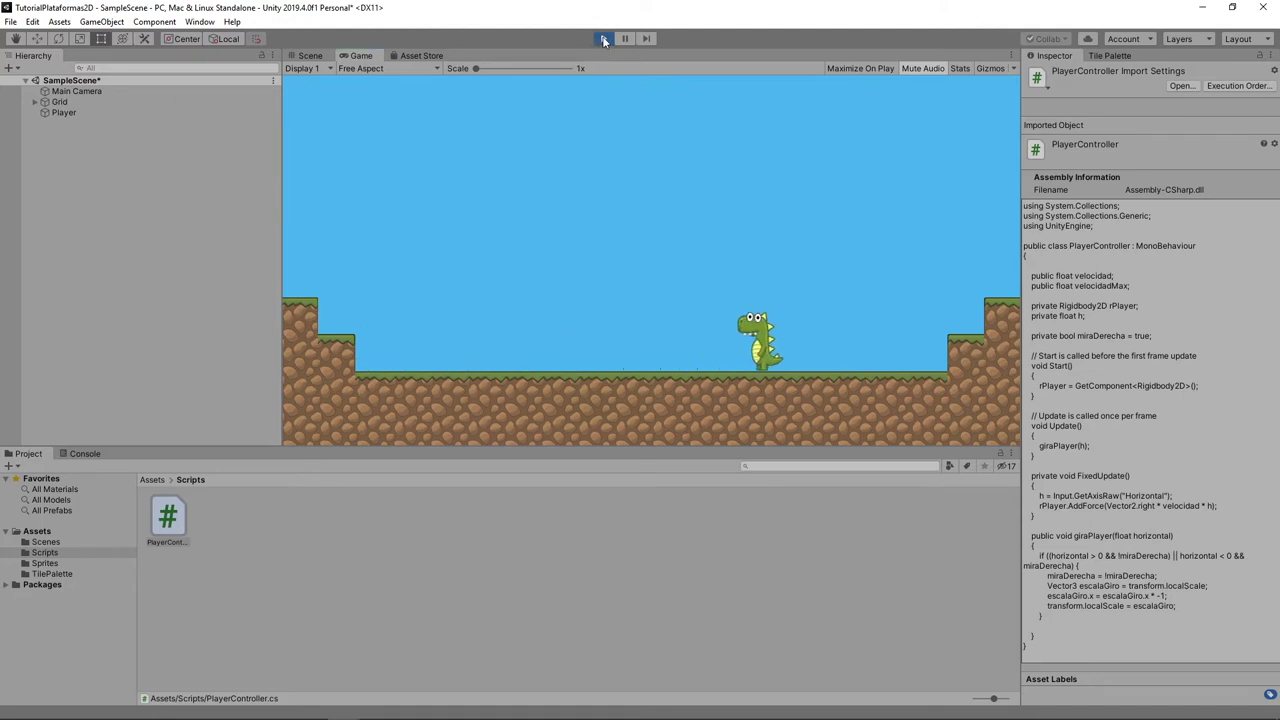
left_click(604, 40)
- Enter 5 for the Player's Velocidad Max, save the scene, and open PlayerController.cs
left_click(64, 112)
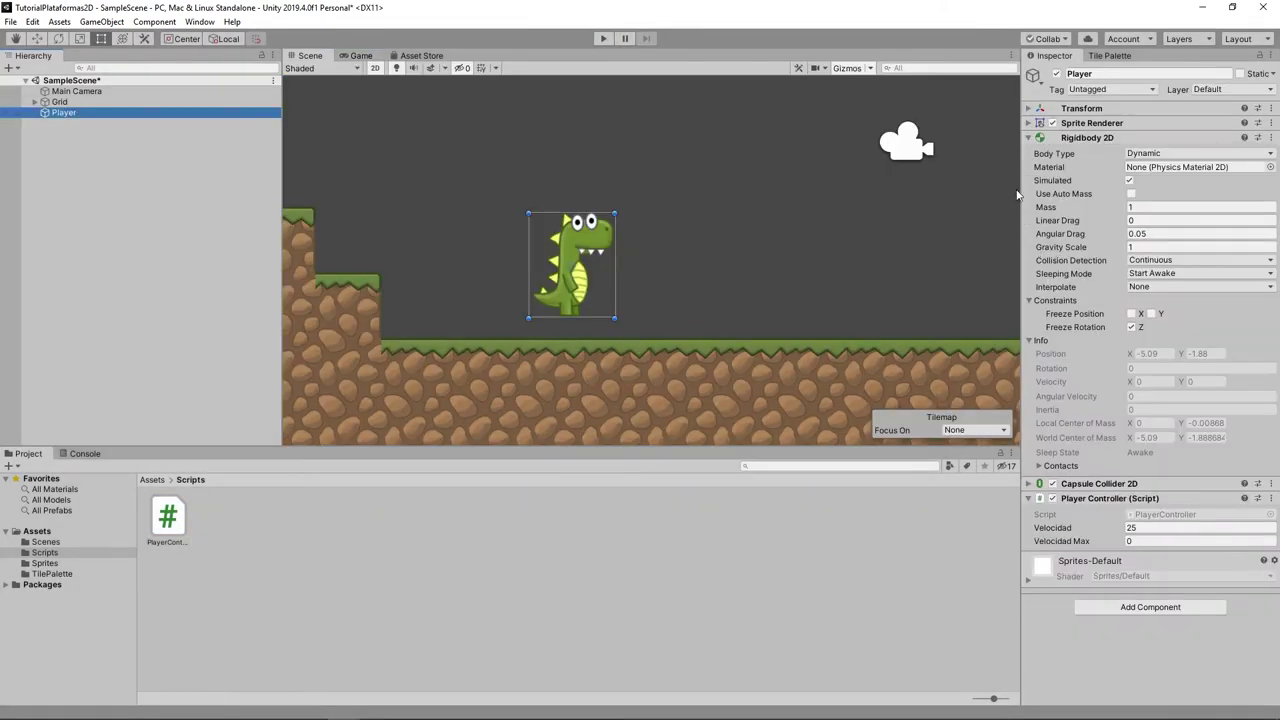
left_click(1151, 541)
type("5")
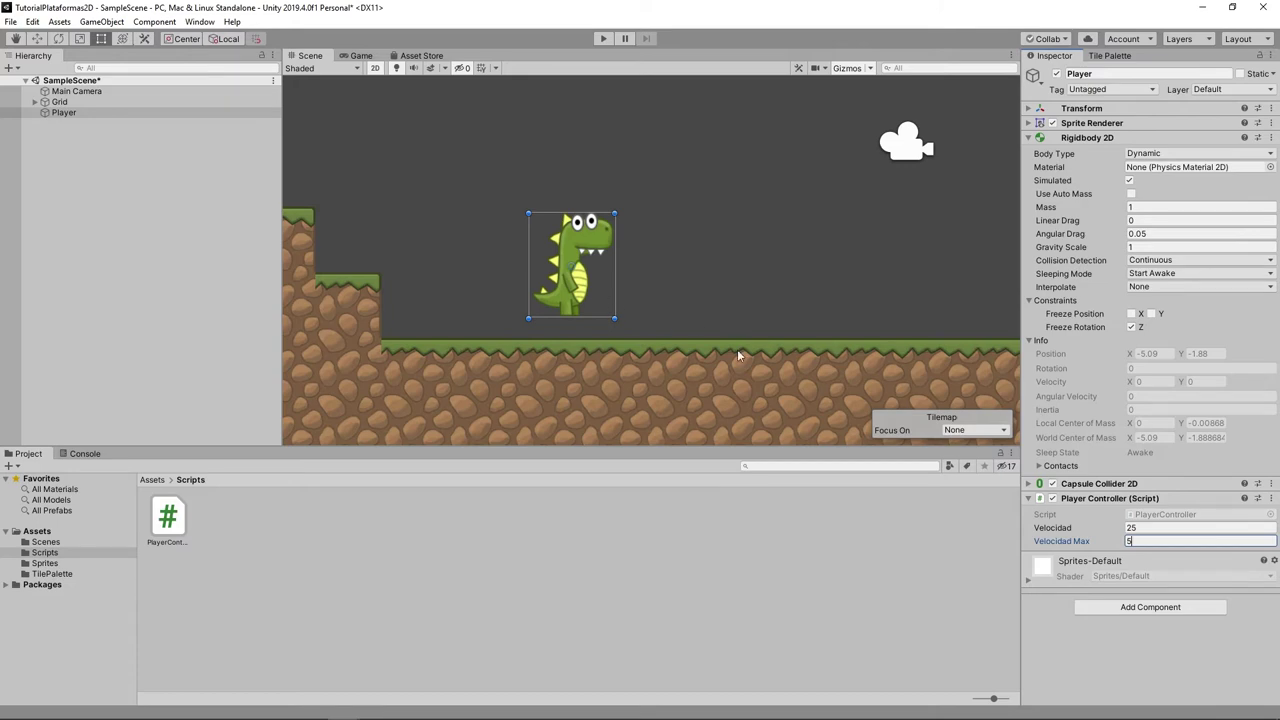
key("ctrl+s")
double_click(167, 520)
- Below AddForce, add float limiteVelocidad = Mathf.Clamp(rPlayer.velocity.x, -velocidadMax, velocidadMax)
scroll(397, 392, "down", 2)
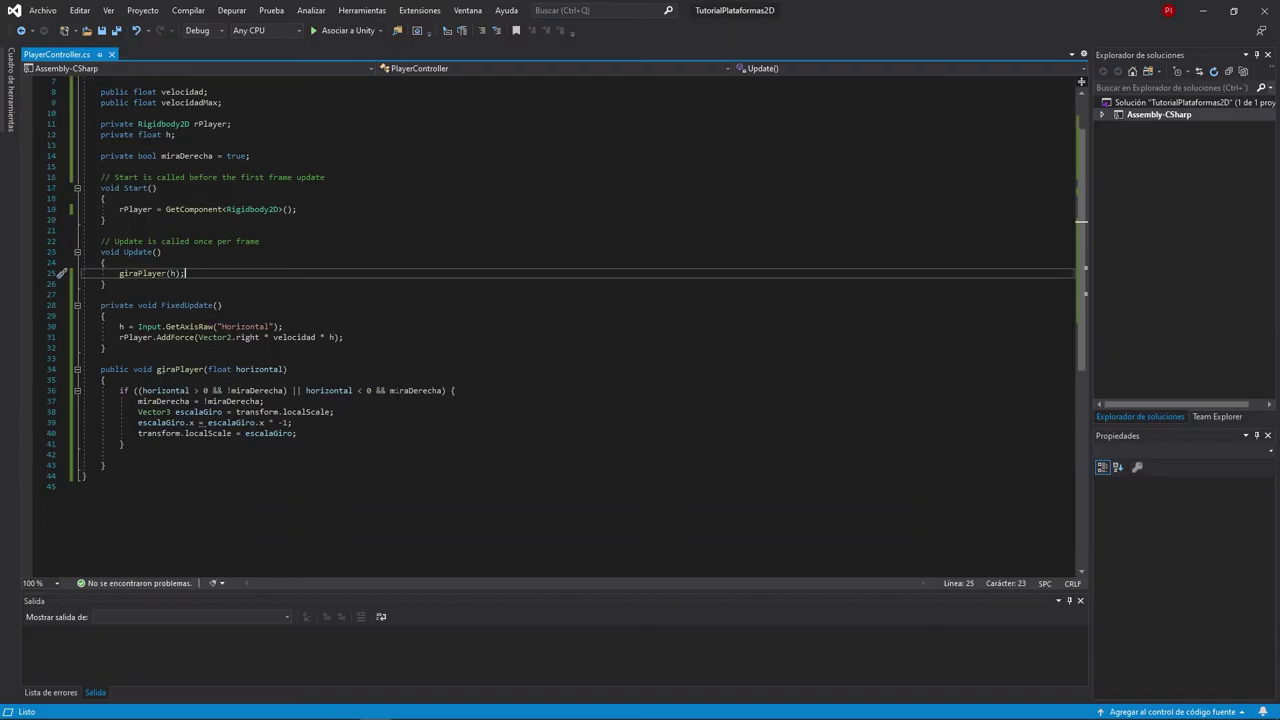
left_click(381, 337)
key("Return")
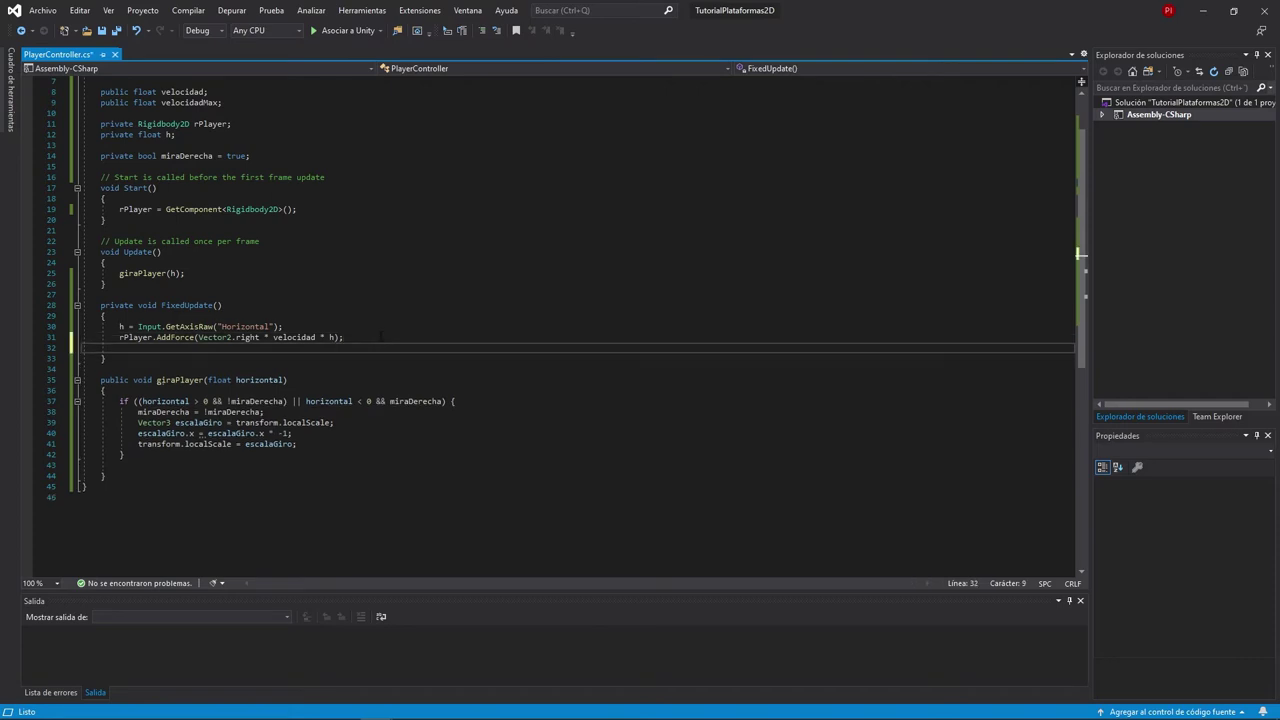
type("floa")
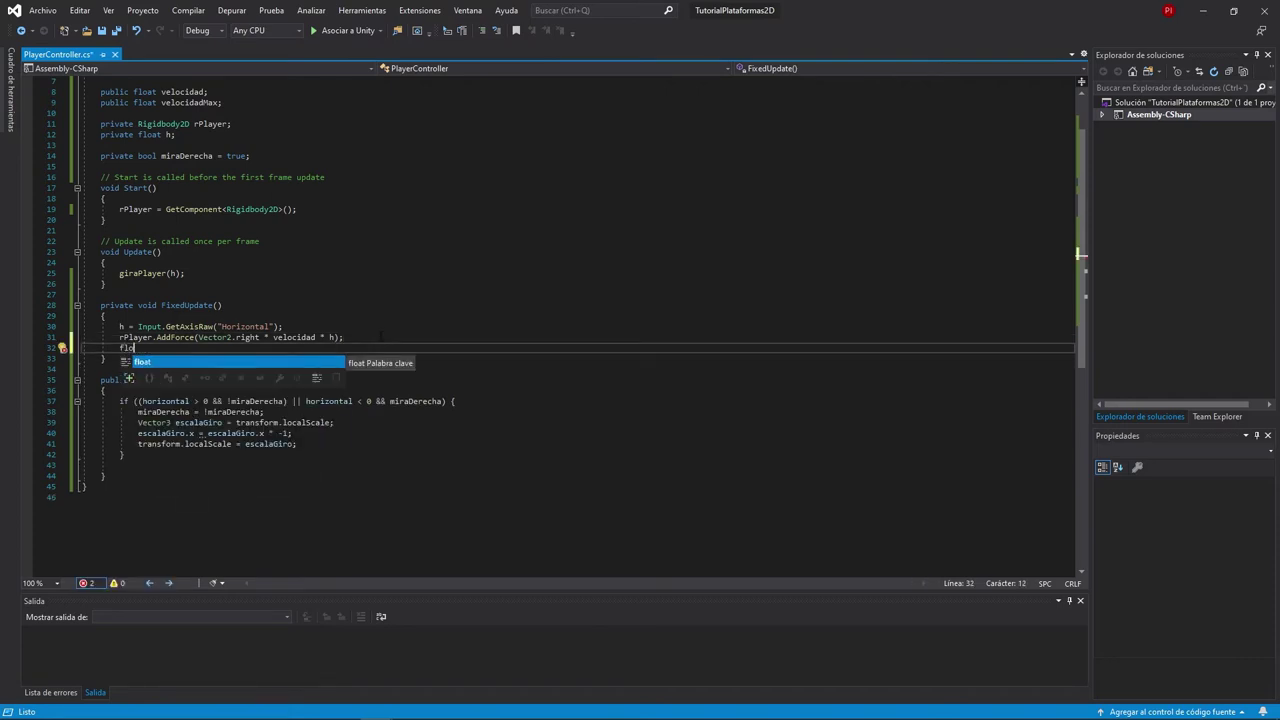
type("t")
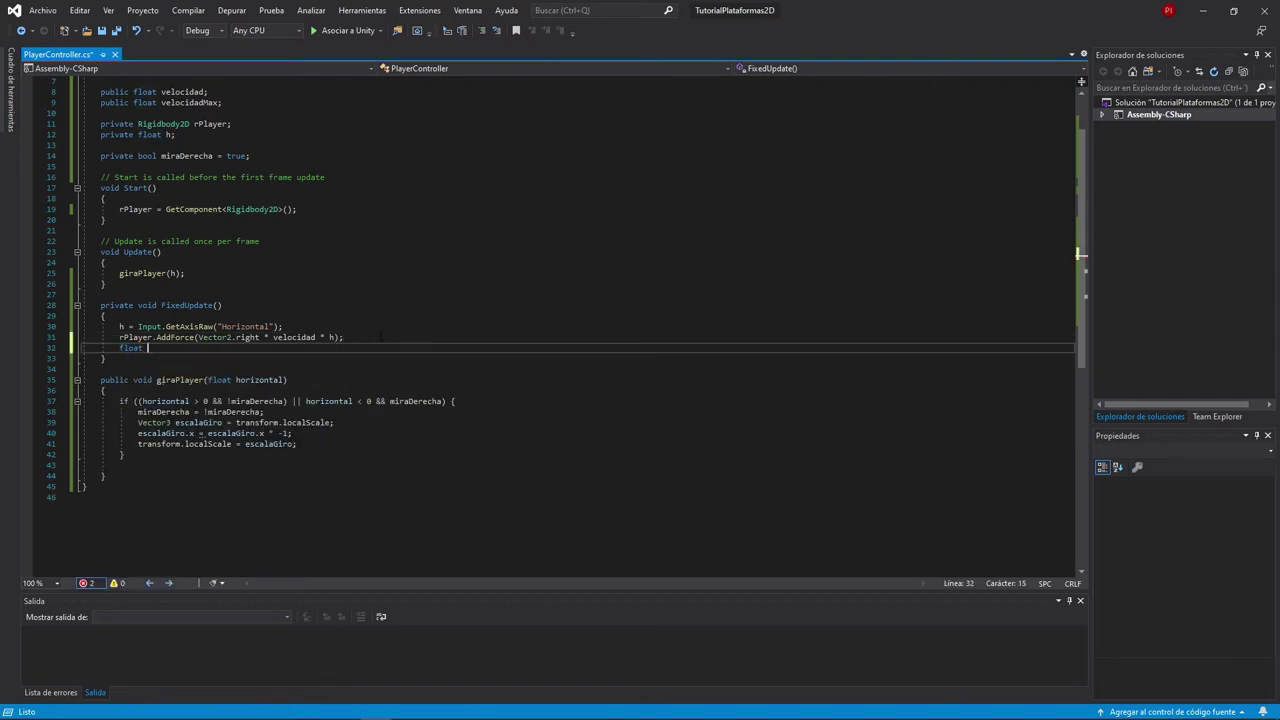
type(" limiteVelocid")
type("ad = M")
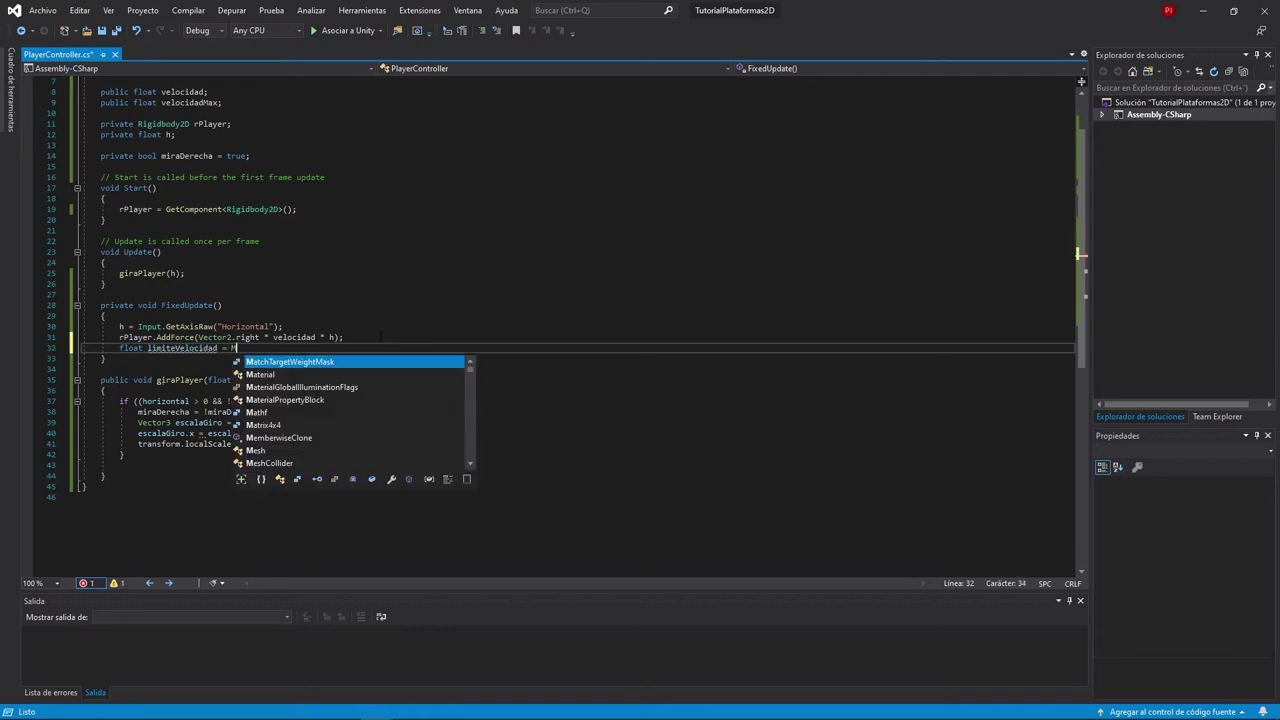
type("athf")
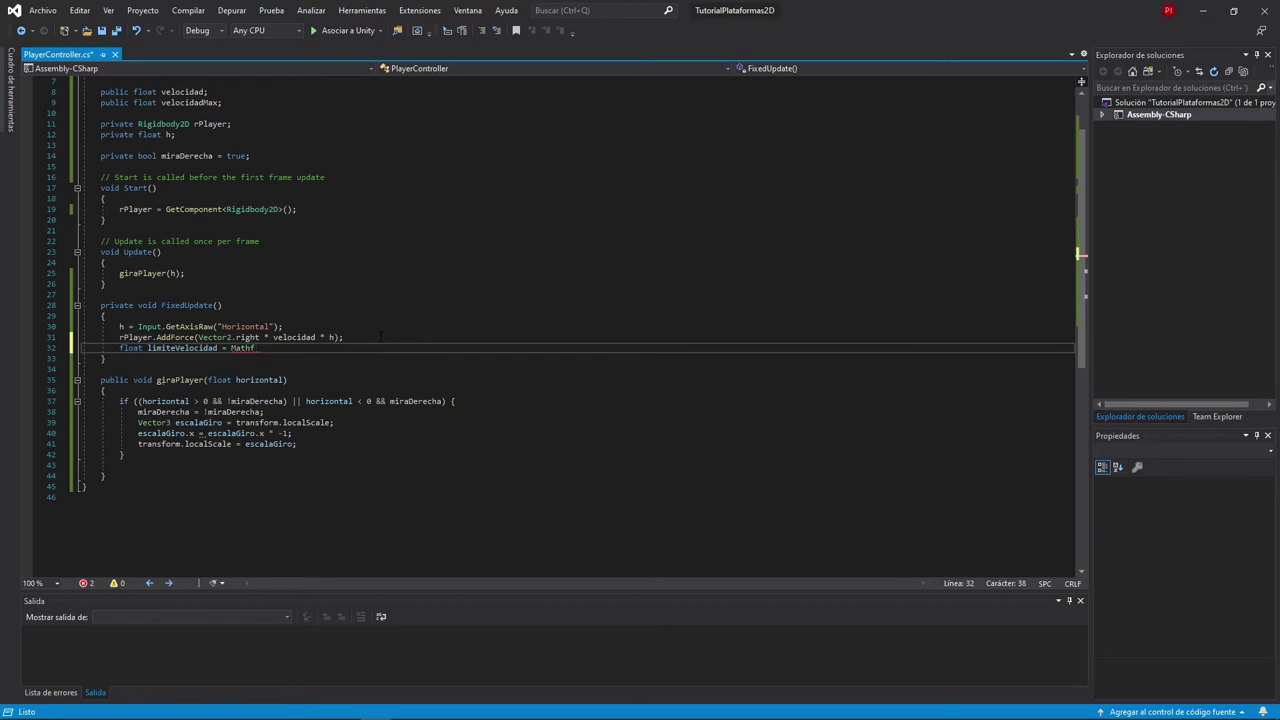
type(".Clamp")
type("(")
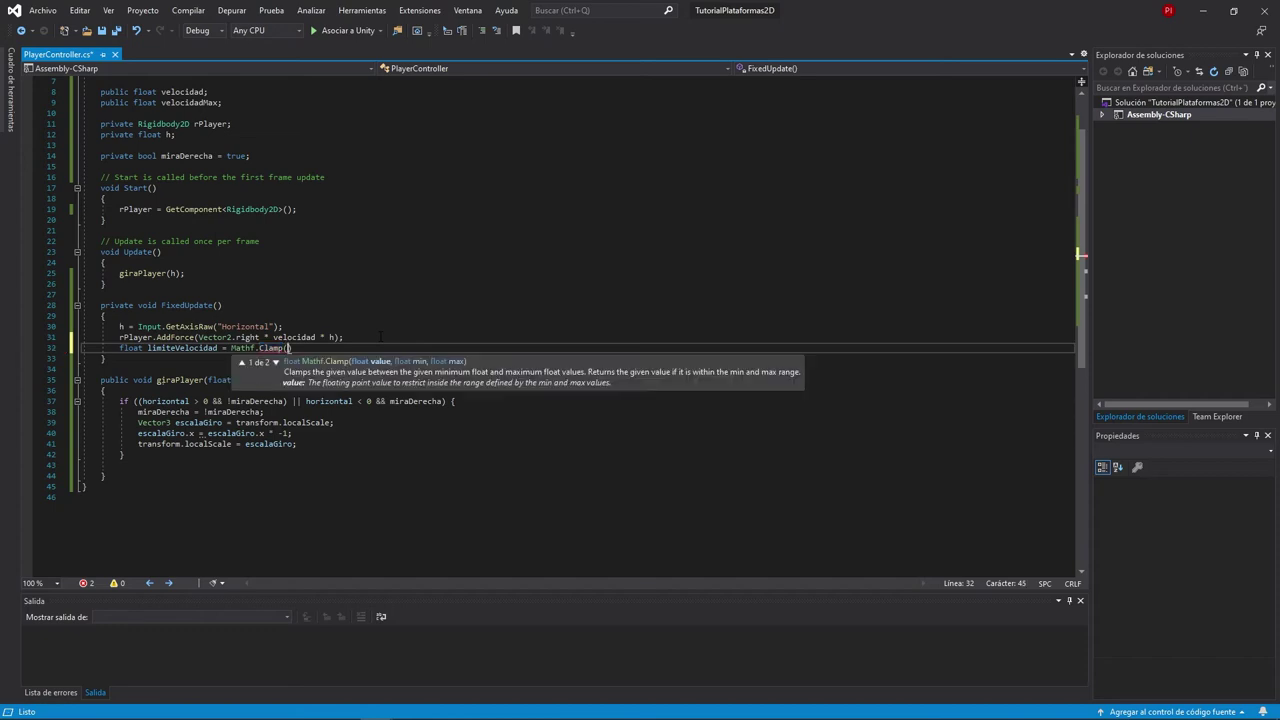
type(");")
key("Left")
key("Left")
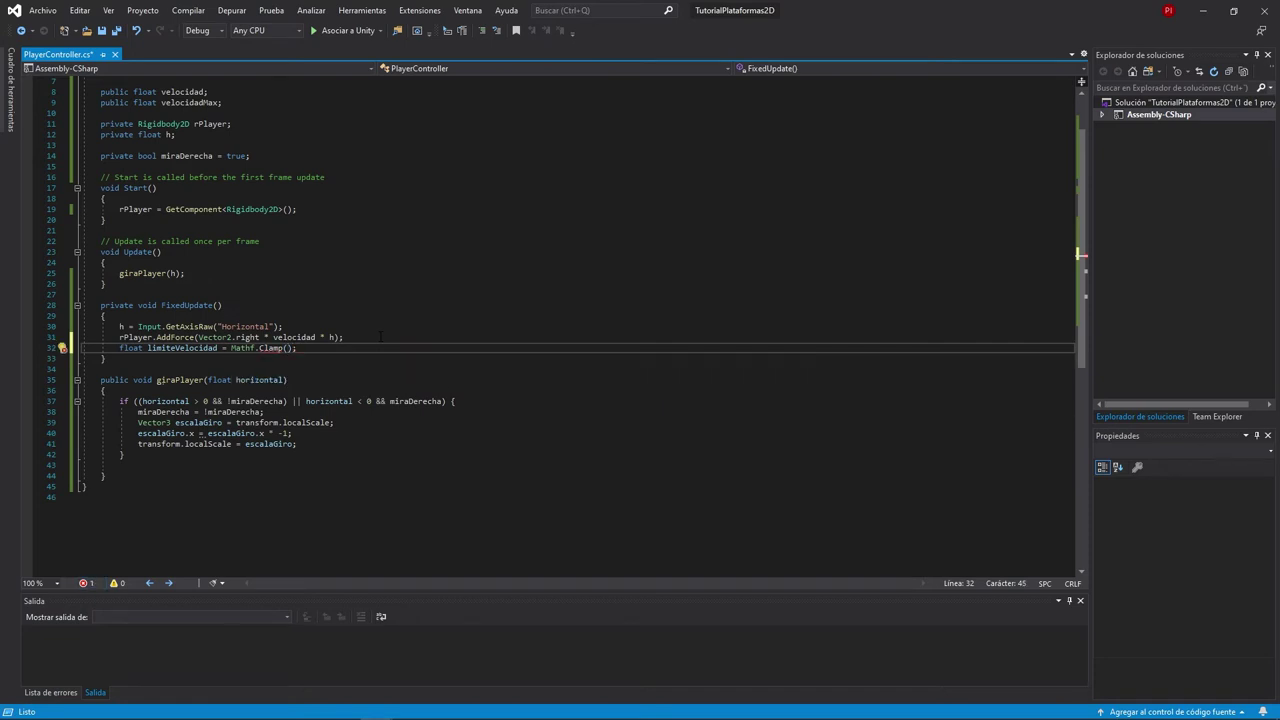
type("rPlayer")
type(".velocity.")
type("x, -")
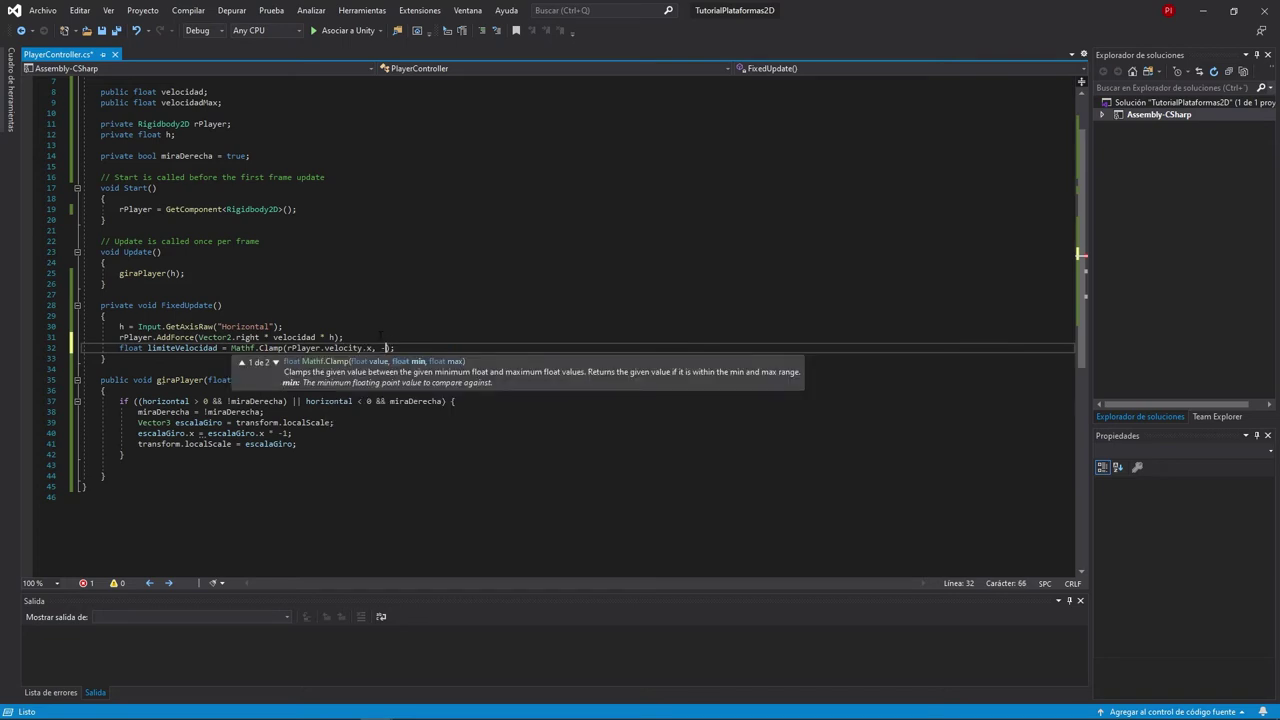
type("velocidadM")
key("Tab")
type(", velocidadMax")
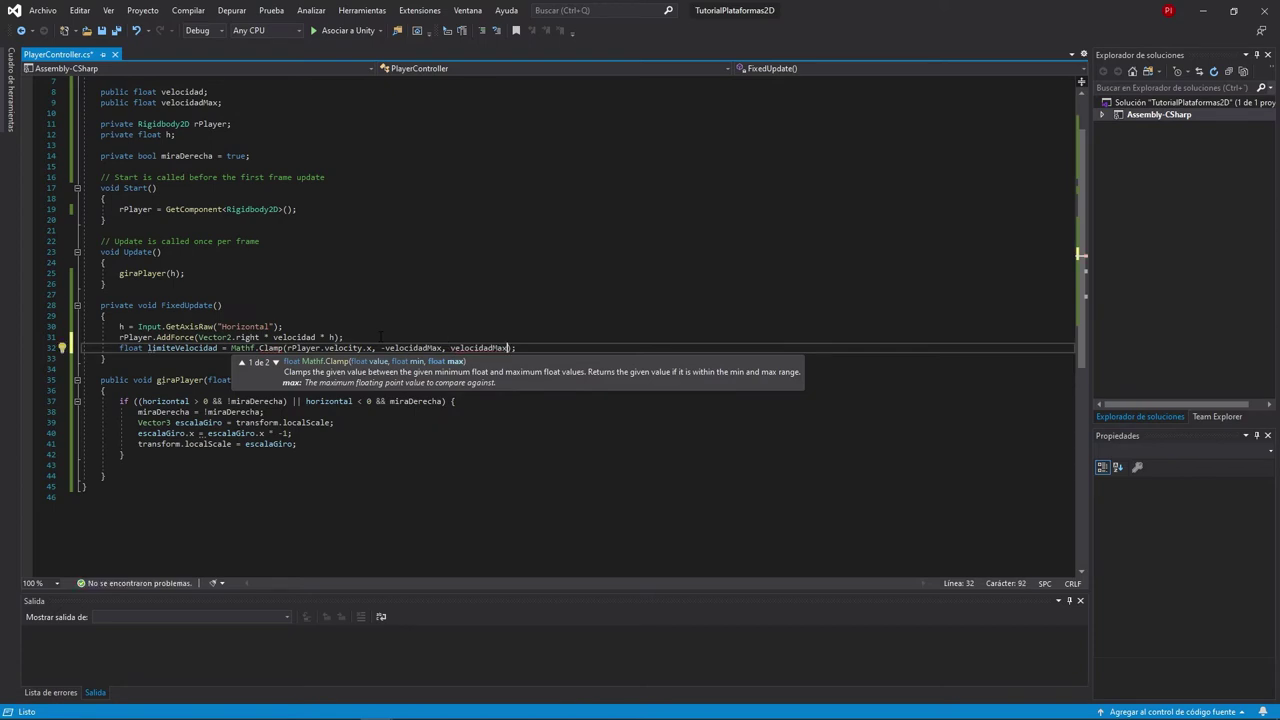
key("End")
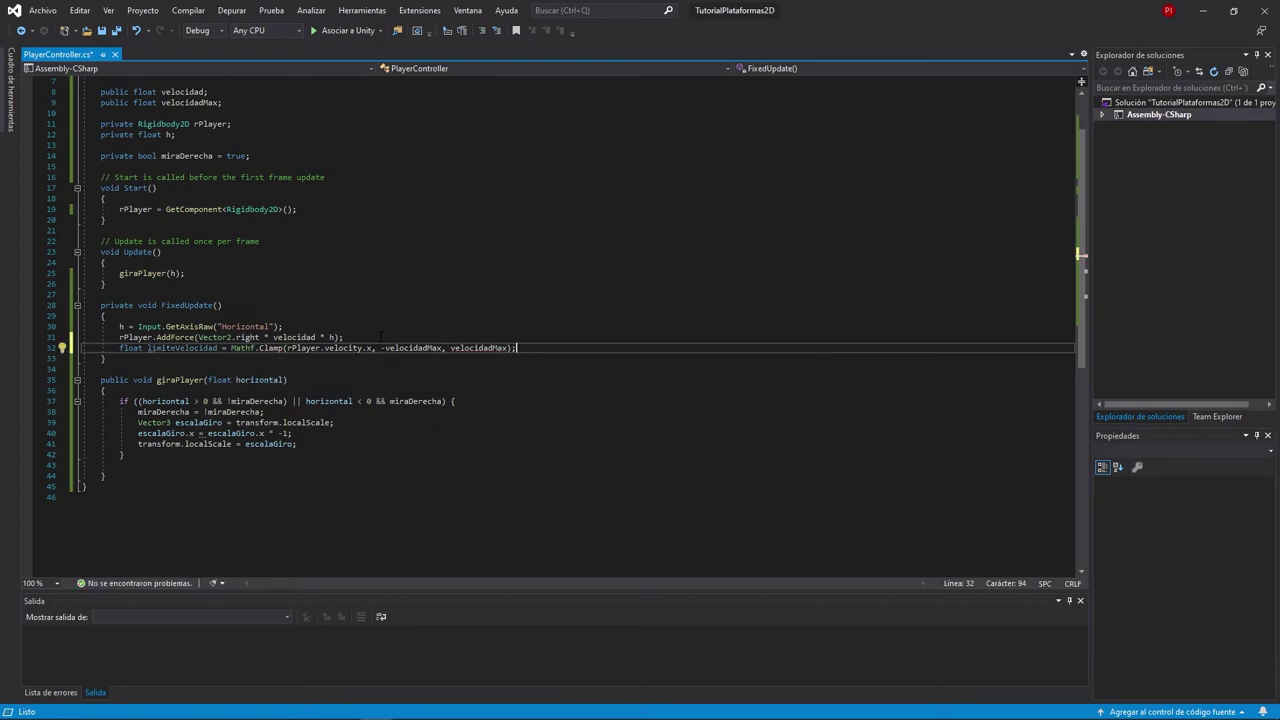
key("Return")
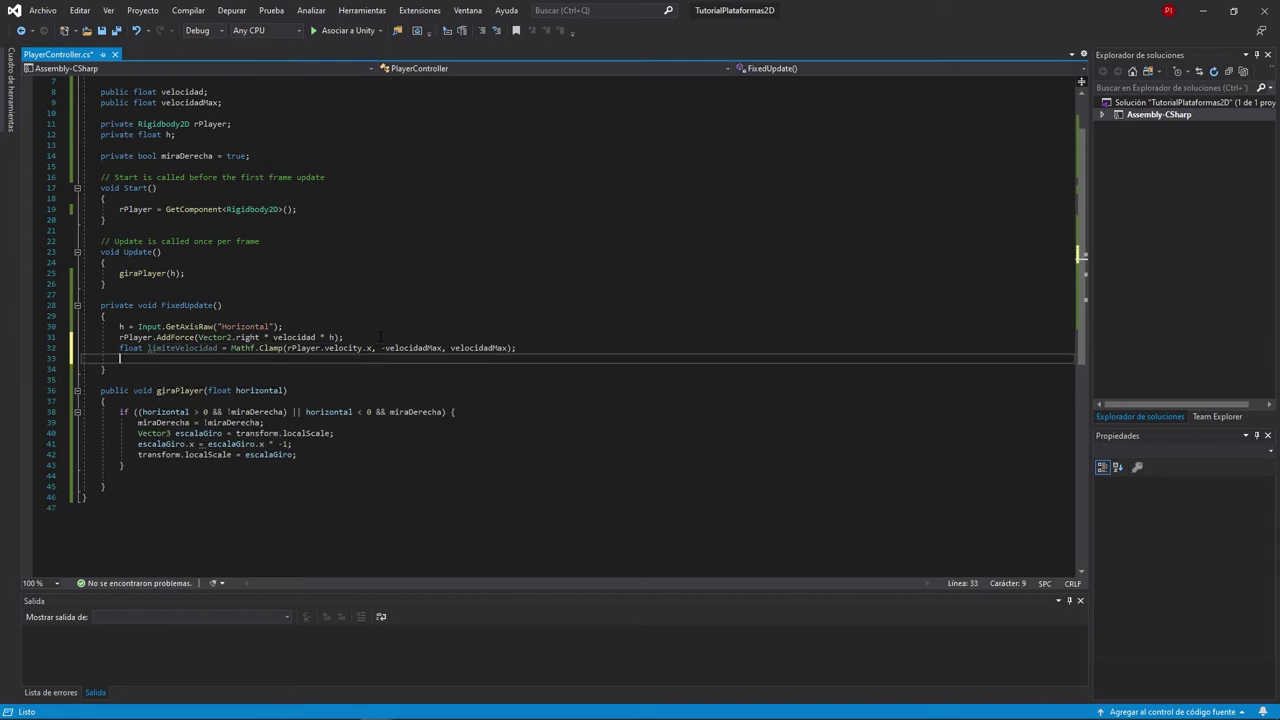
- Set rPlayer.velocity = new Vector2(limiteVelocidad, rPlayer.velocity.y), save, and return to Unity
type("rPlayer")
type(".velocity")
key("Escape")
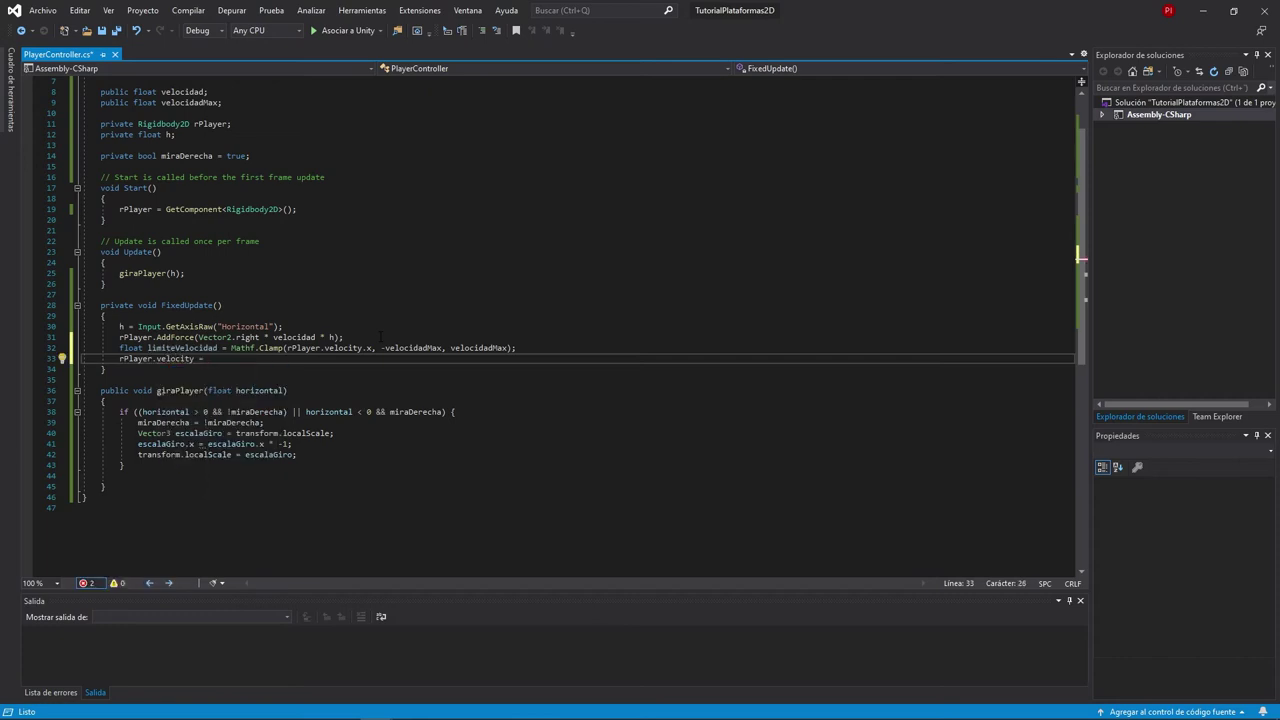
type("new Vector2(l")
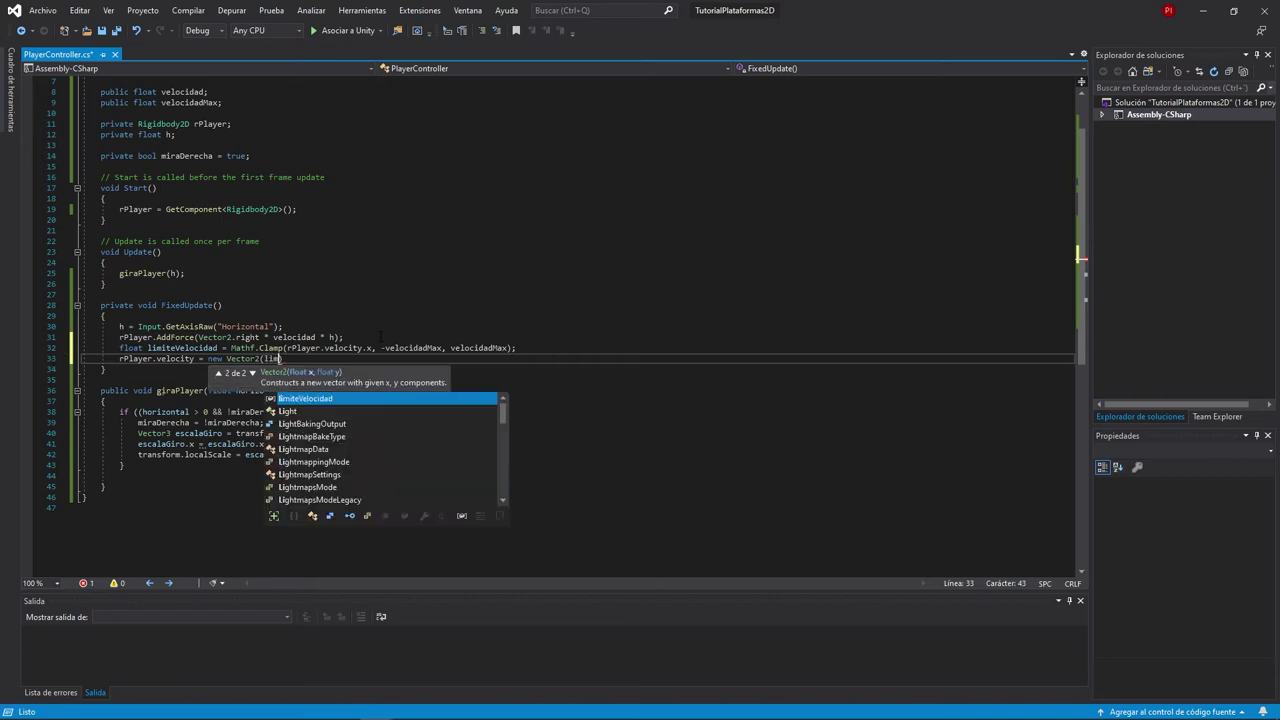
type("imiteVelocidad, rpl")
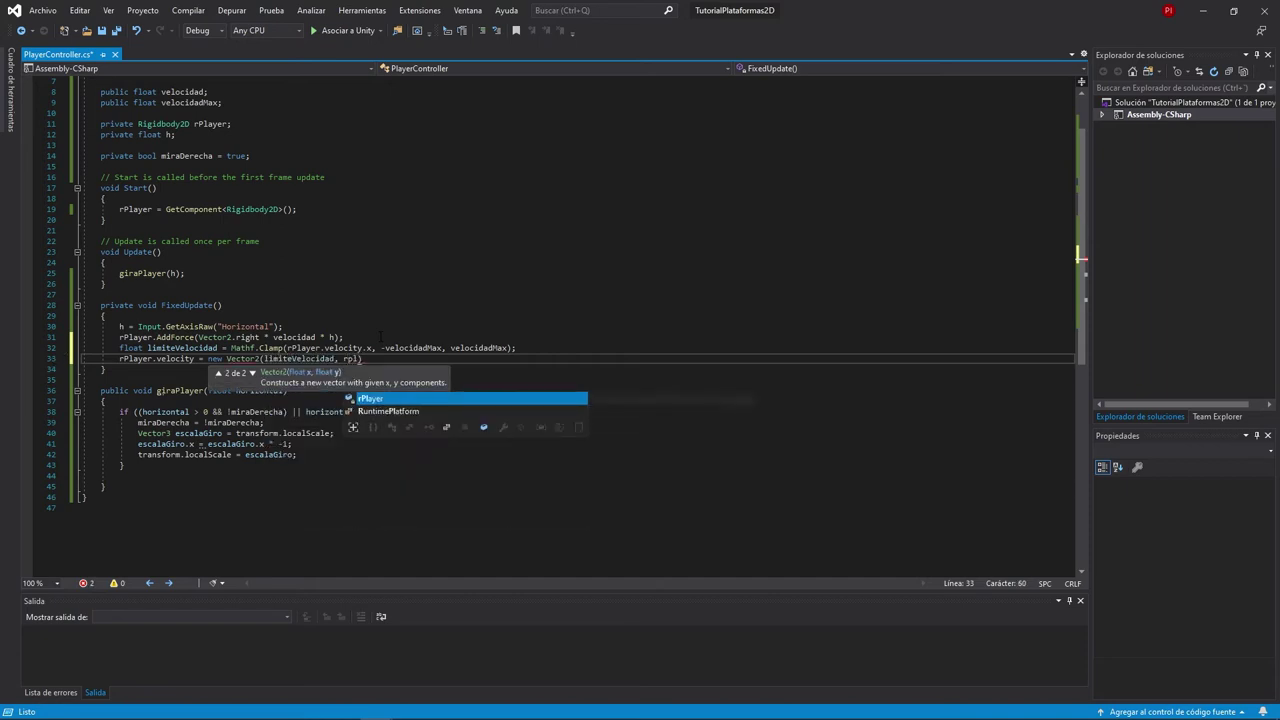
key("Tab")
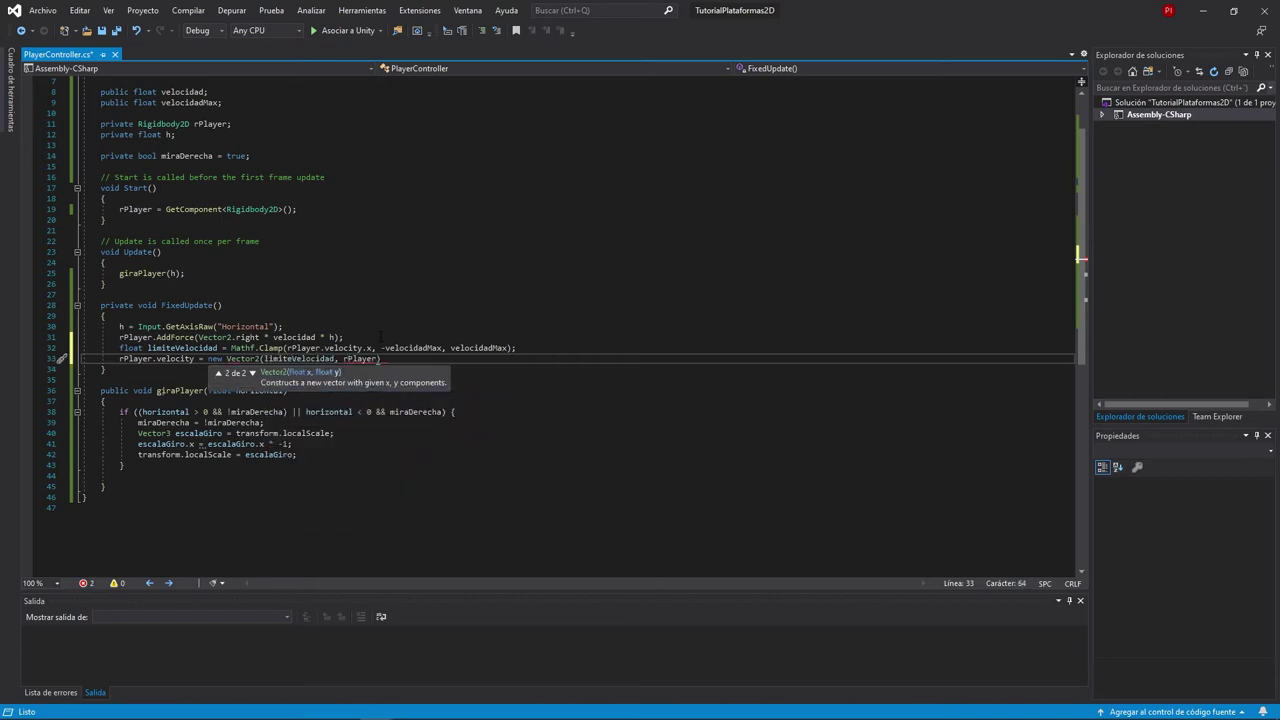
type(".vel")
key("Tab")
type(".")
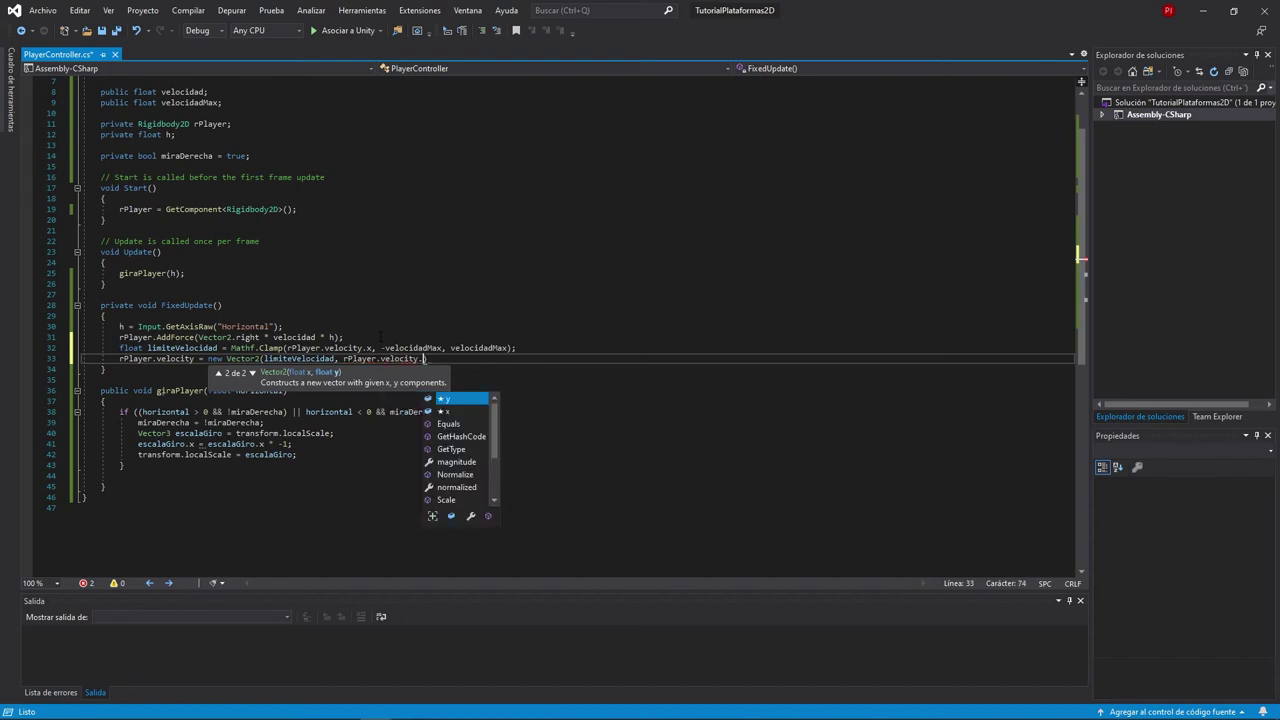
type("y);")
key("ctrl+s")
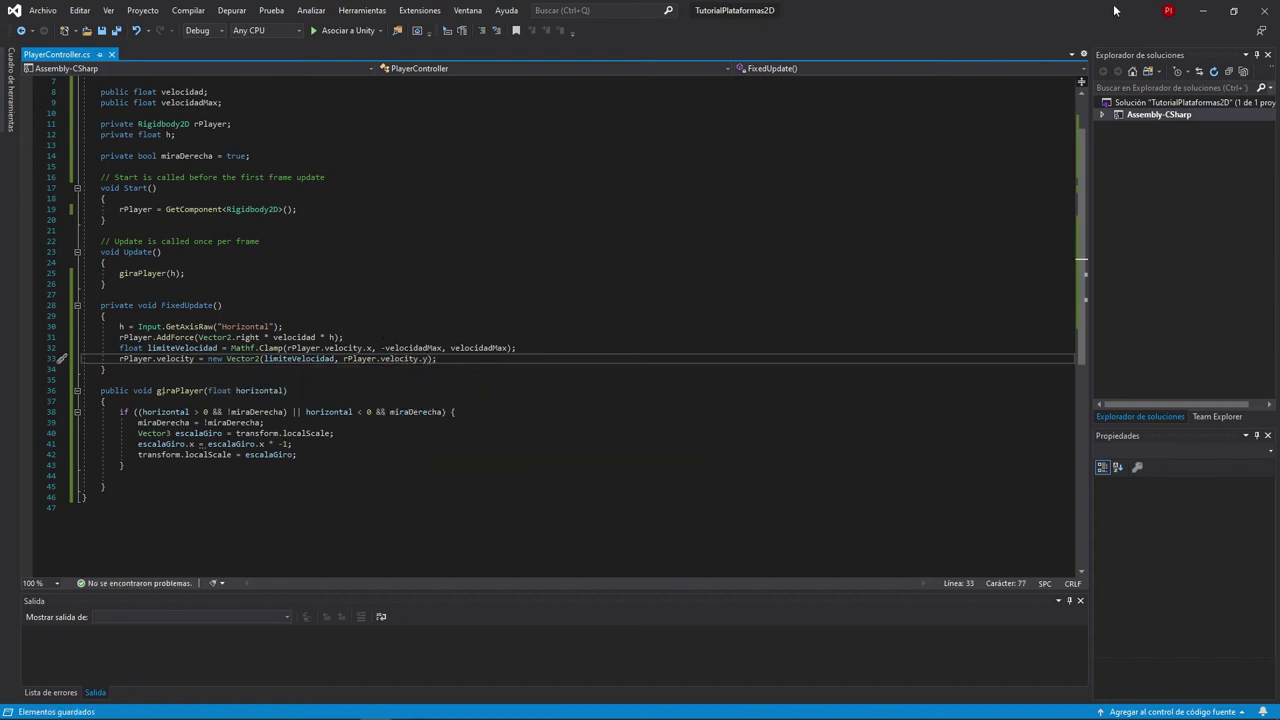
left_click(1203, 10)
- Play the game and run the dinosaur left and right with Player selected
left_click(601, 38)
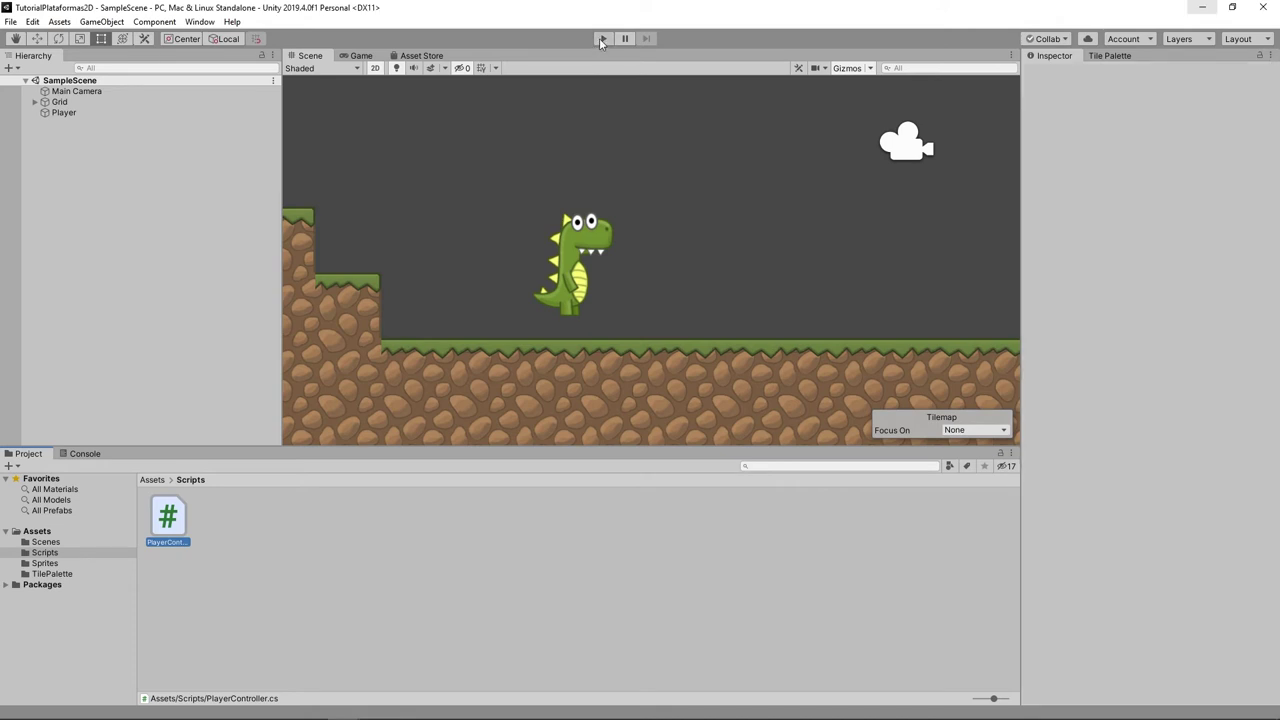
key("Right")
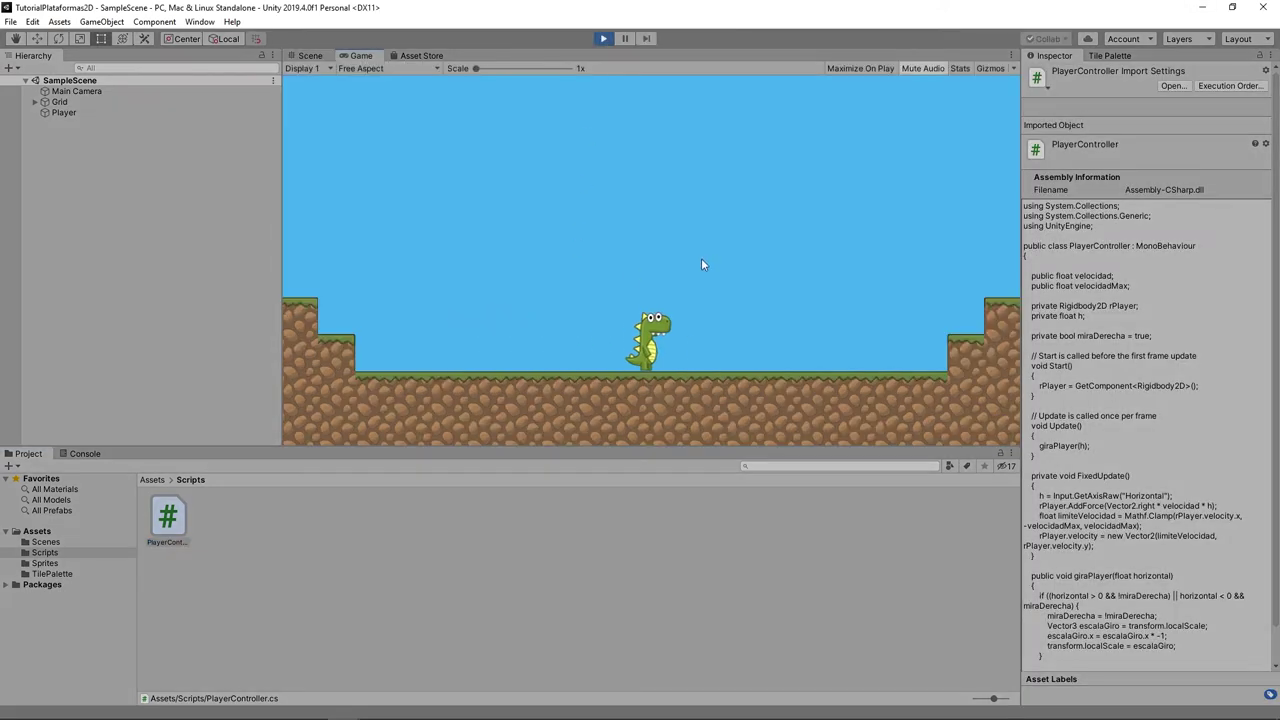
key("Left")
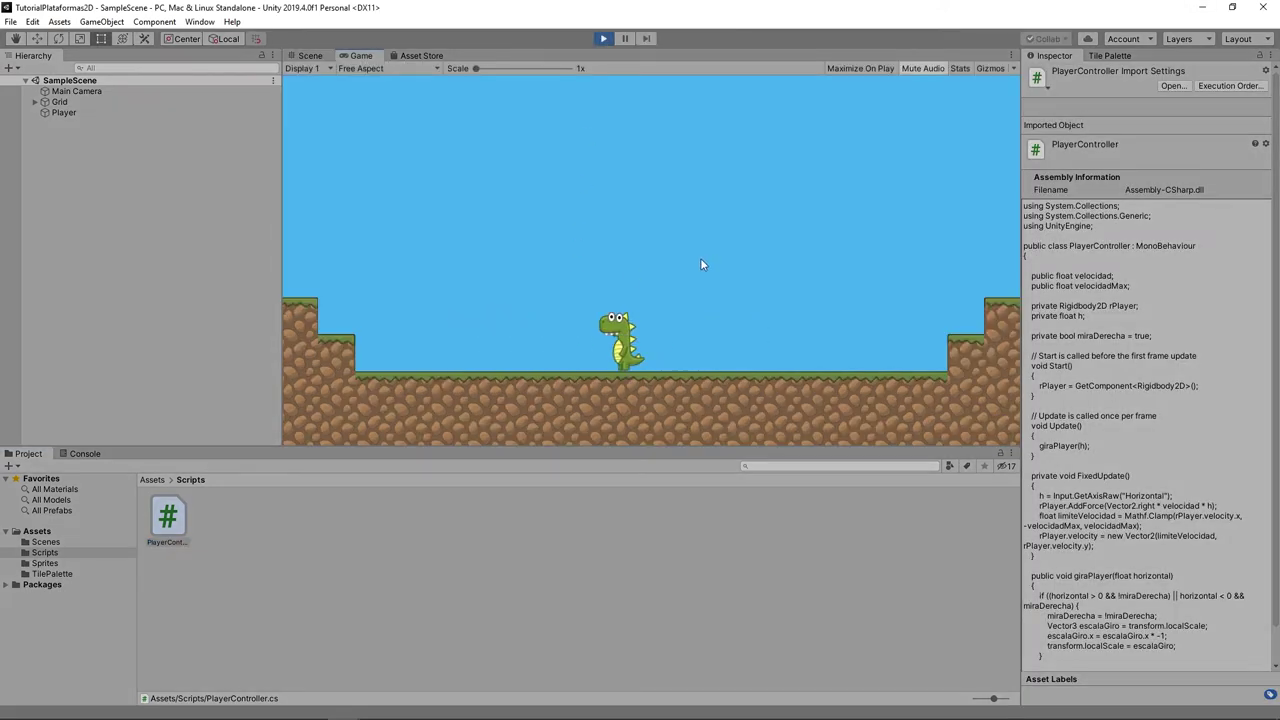
key("Right")
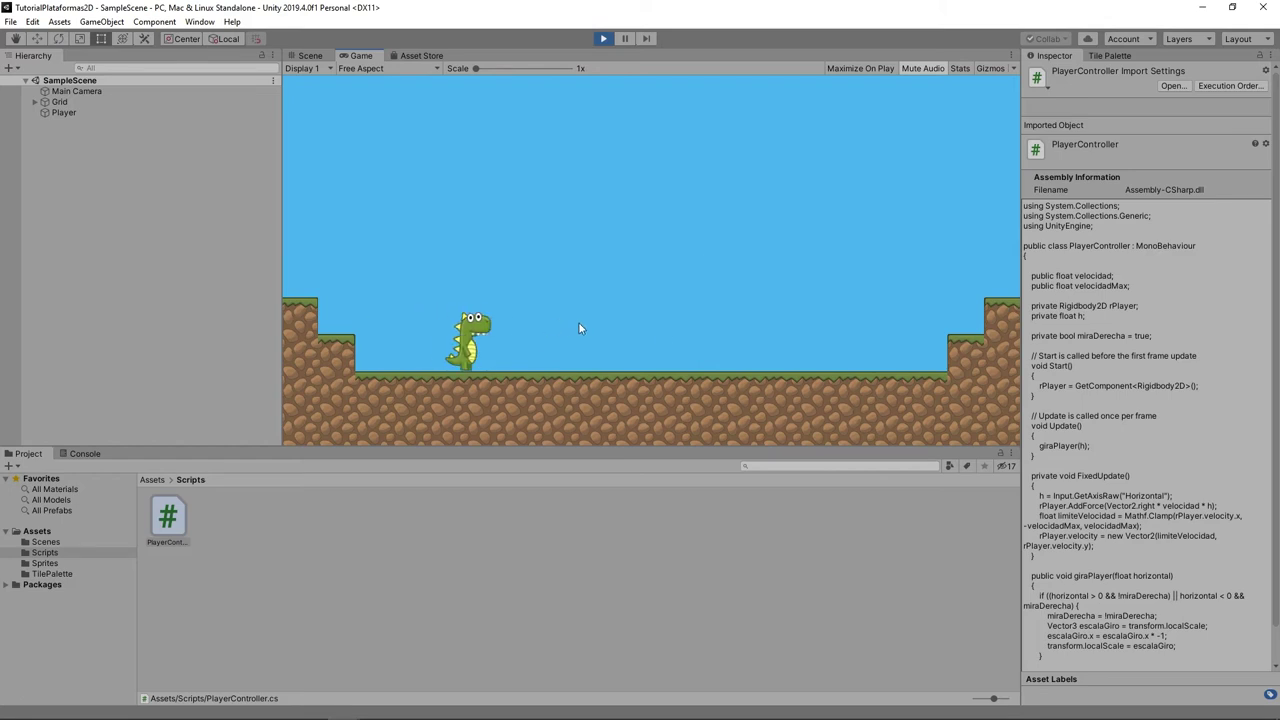
key("Left")
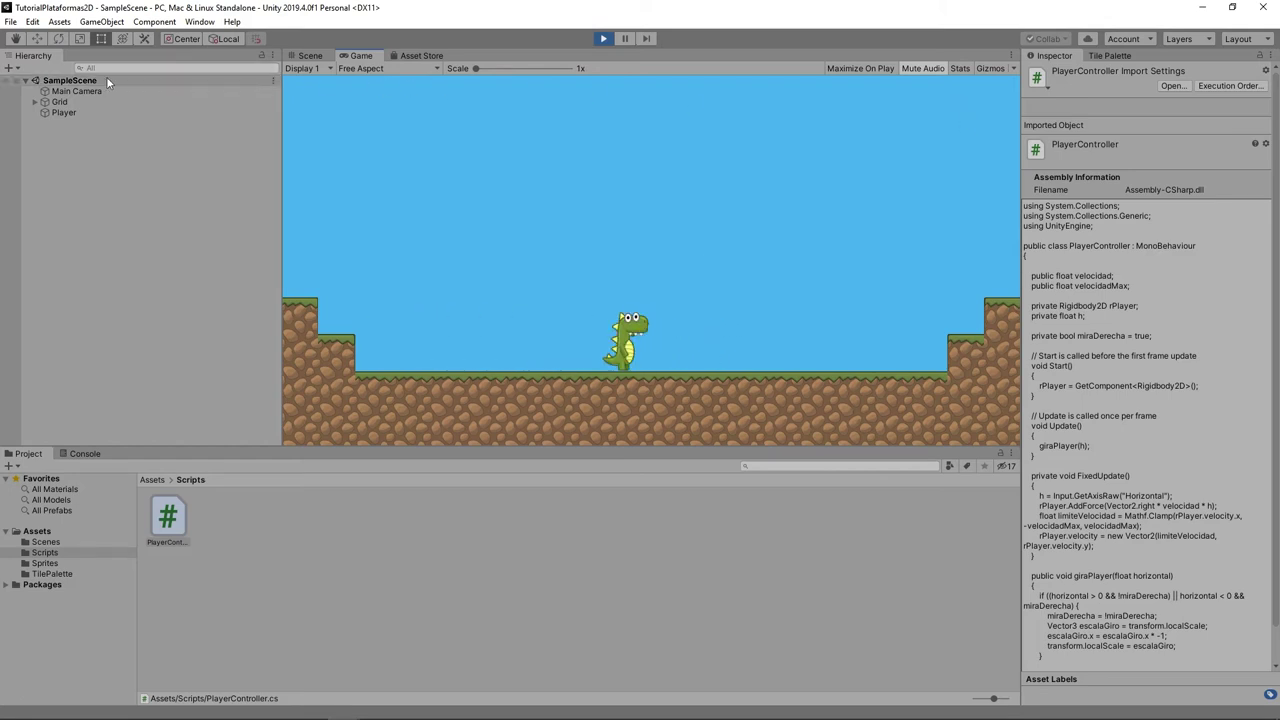
left_click(60, 112)
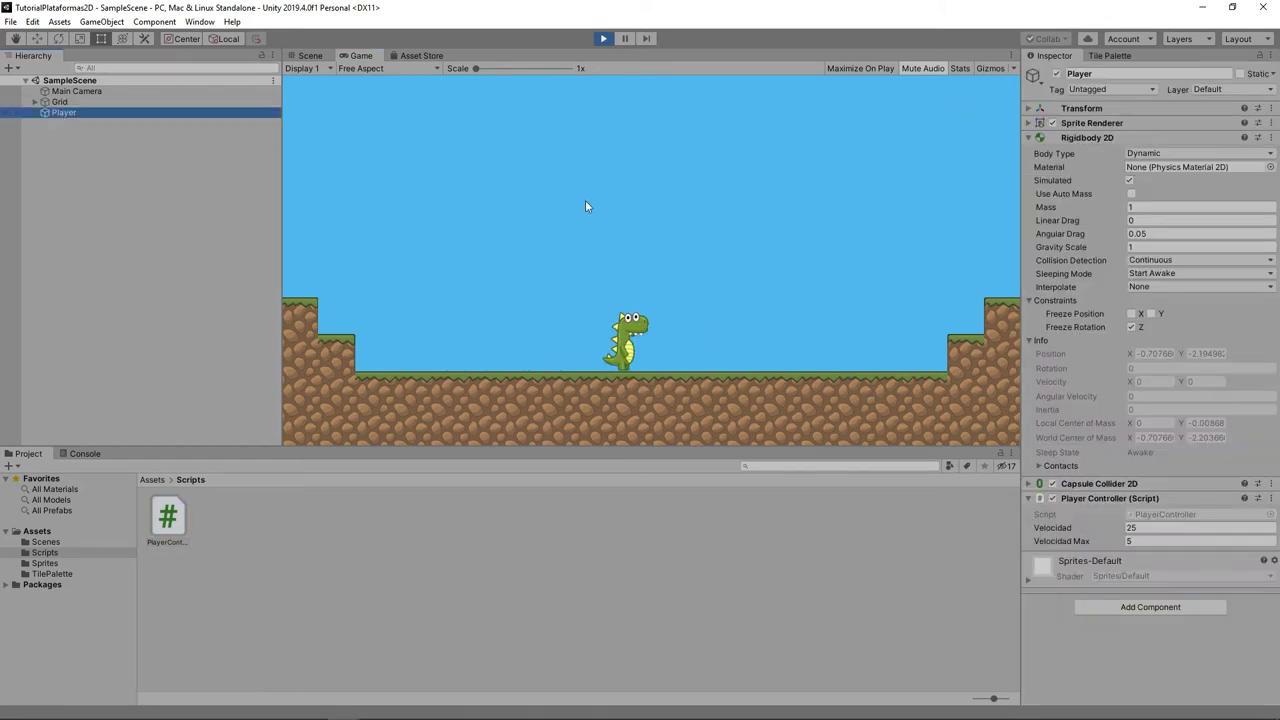
left_click(703, 285)
key("Right")
key("Left")
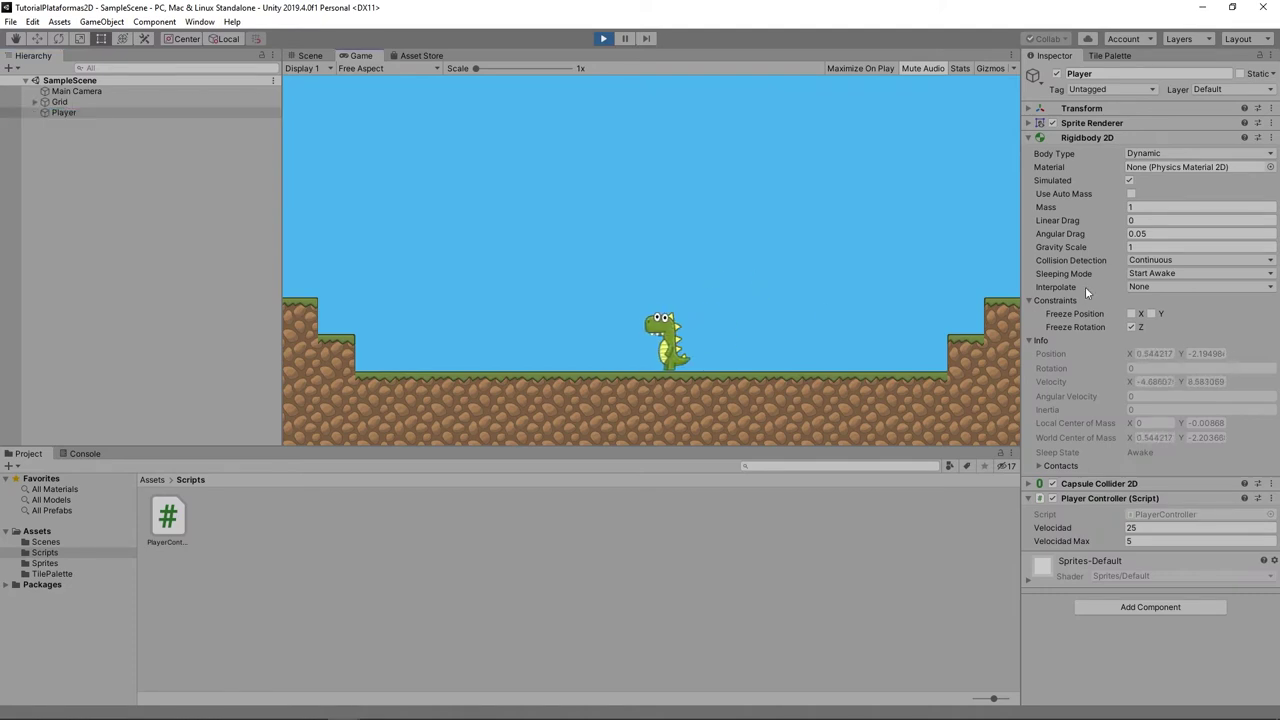
key("Right")
- Lower Velocidad Max to 1 and test the dinosaur's capped running speed
left_click_drag(1127, 543, 1121, 543)
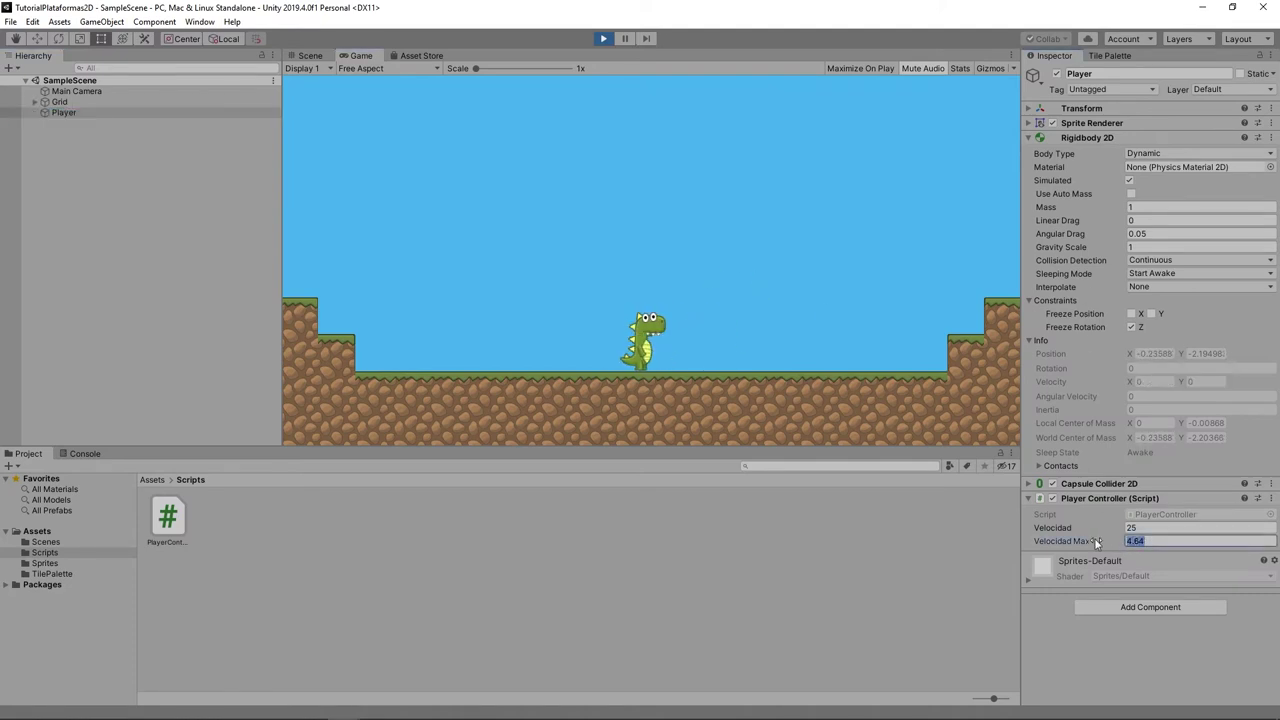
type("1")
left_click(855, 301)
key("Left")
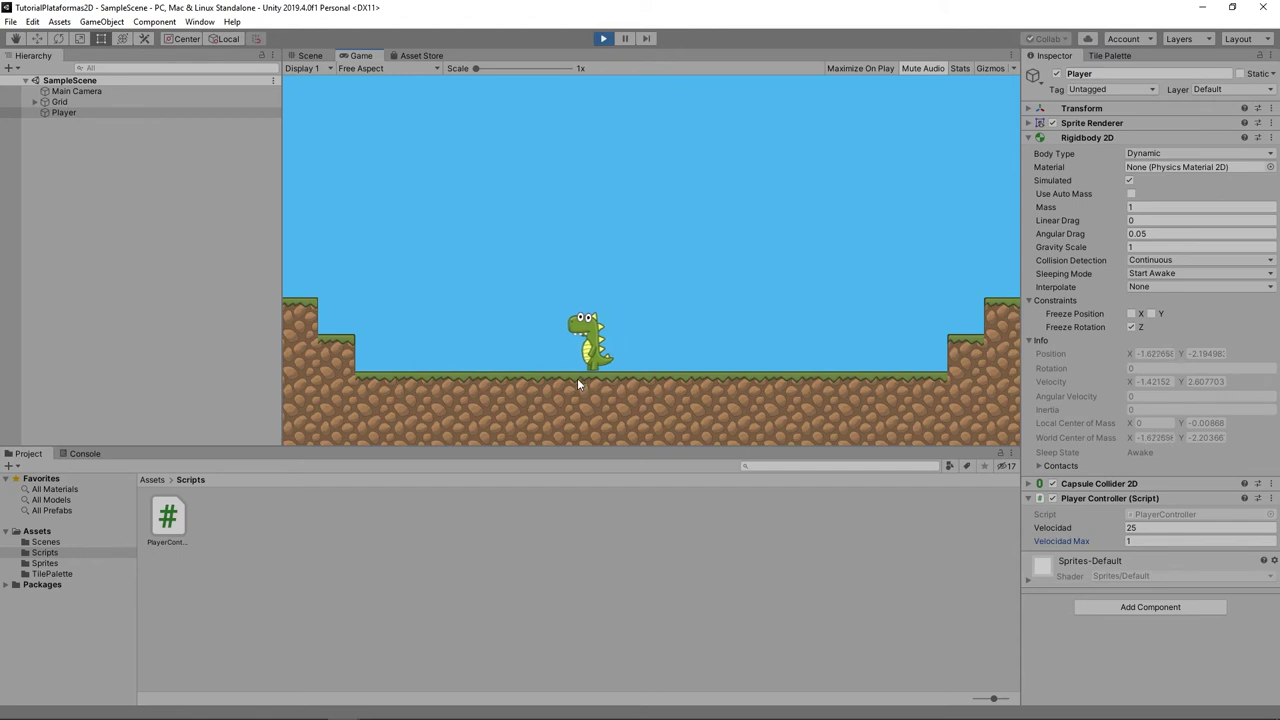
key("Right")
- Change Velocidad Max to 2, then 3, and run the dinosaur both ways to test
left_click(1140, 541)
type("2")
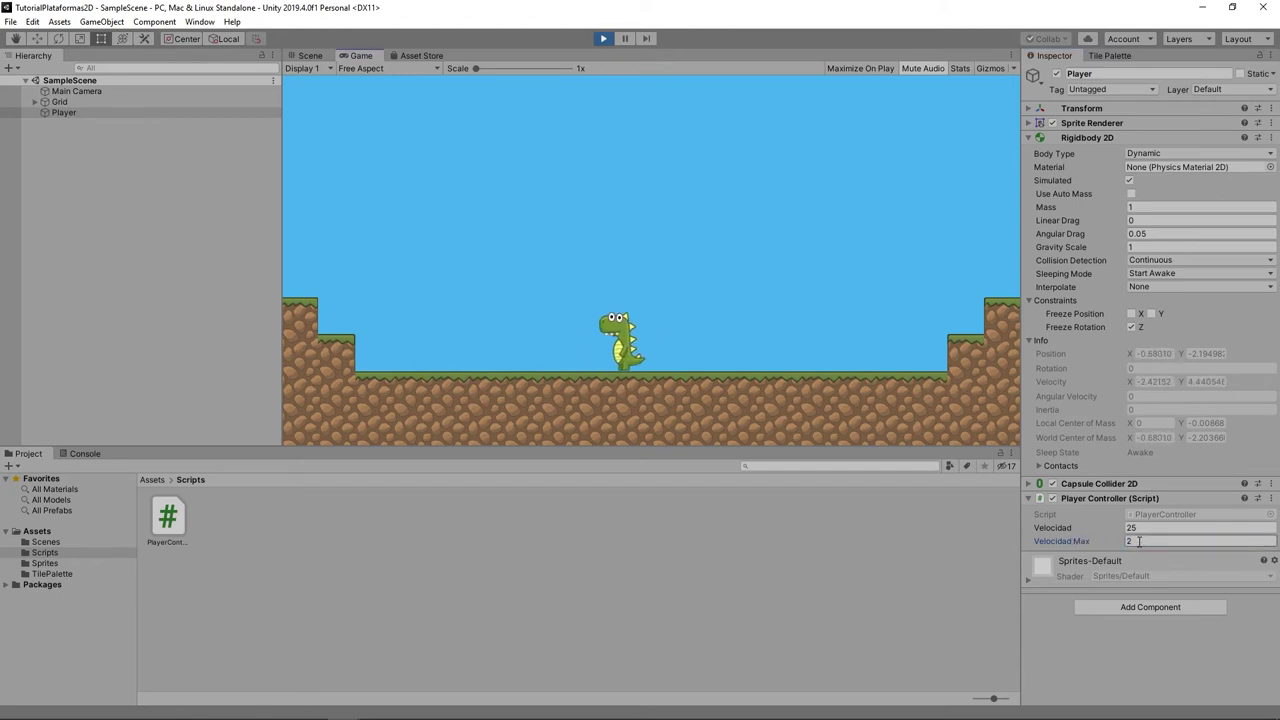
key("BackSpace")
type("3")
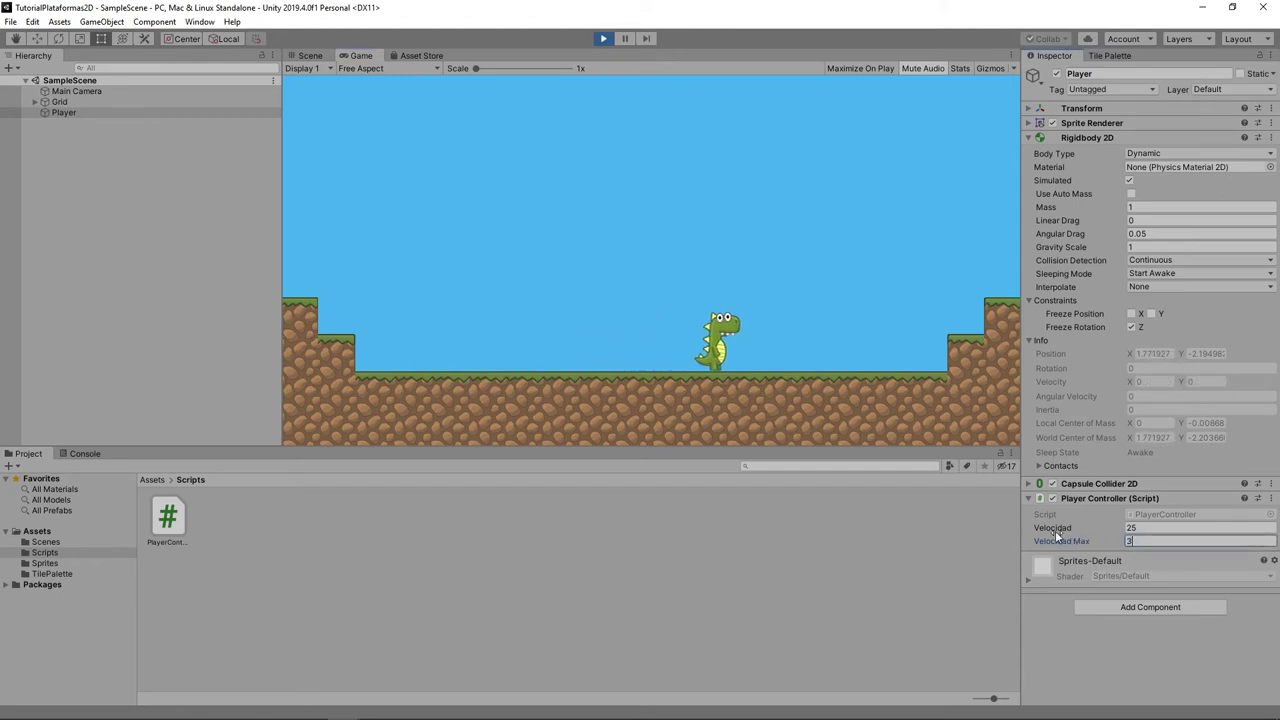
left_click(895, 375)
key("Right")
key("Left")
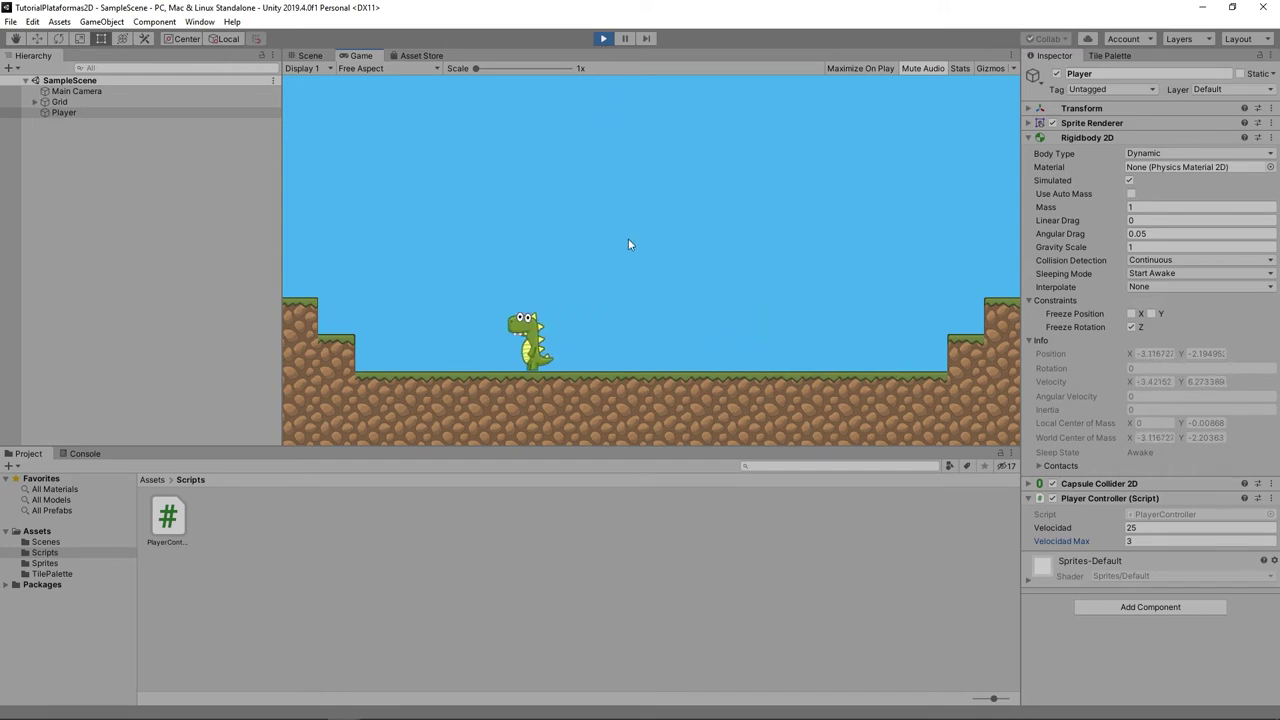
key("Right")
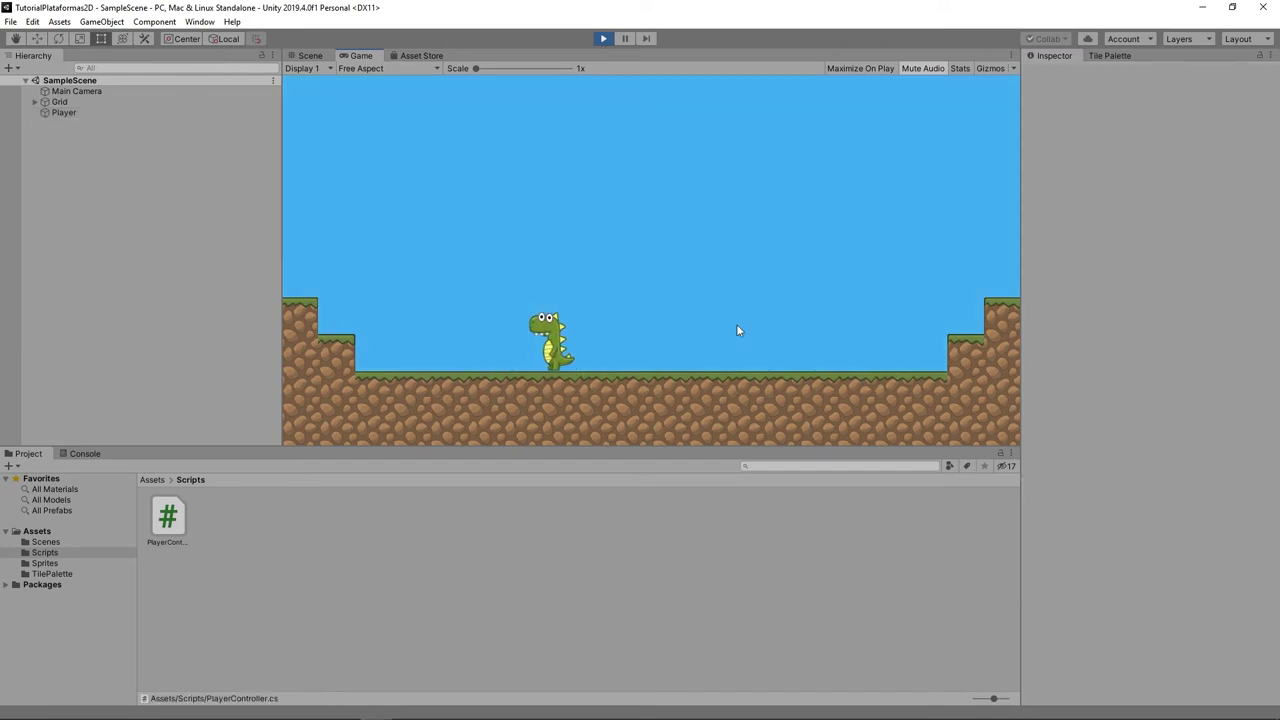
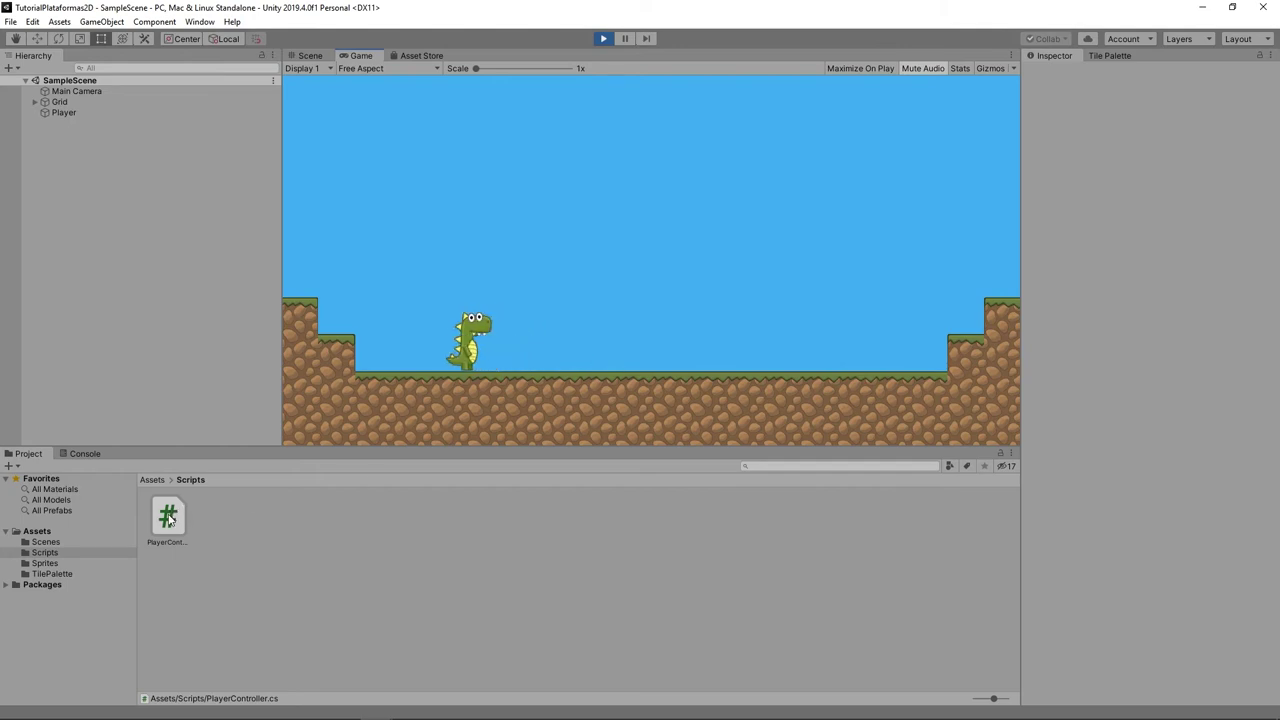
- Open PlayerController.cs and look over the giraPlayer facing-direction code
double_click(170, 515)
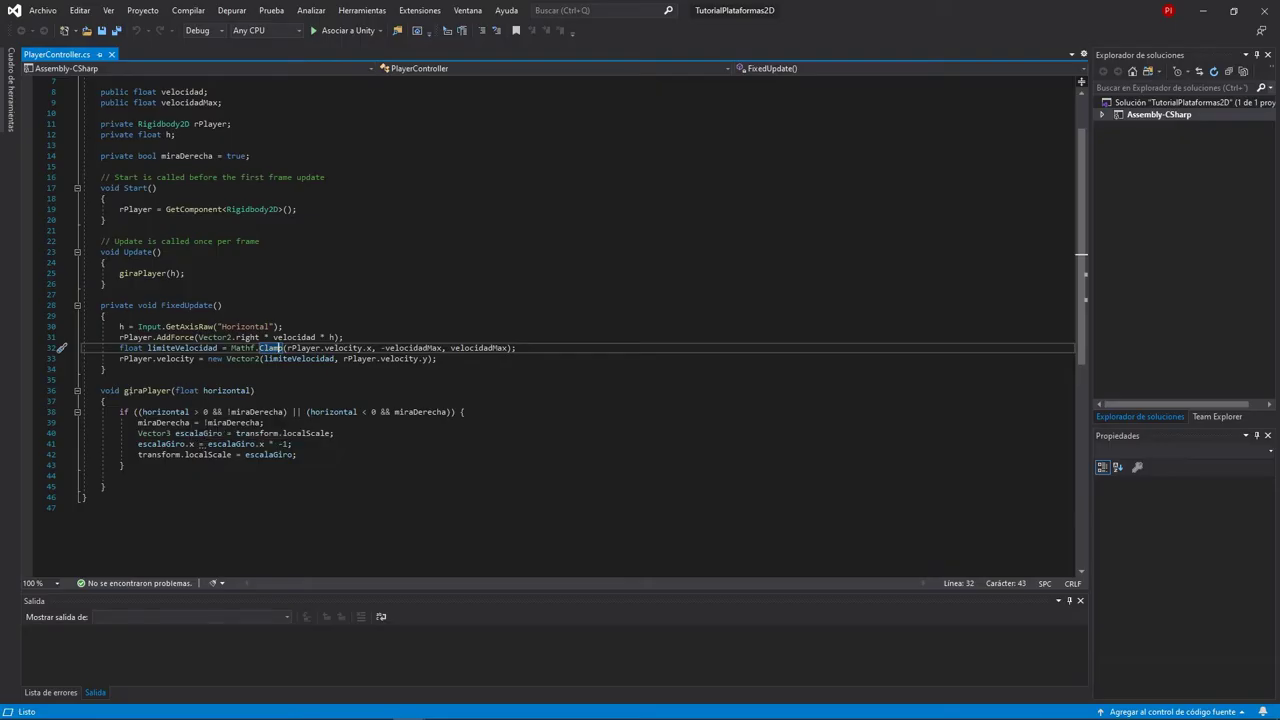
left_click(451, 411)
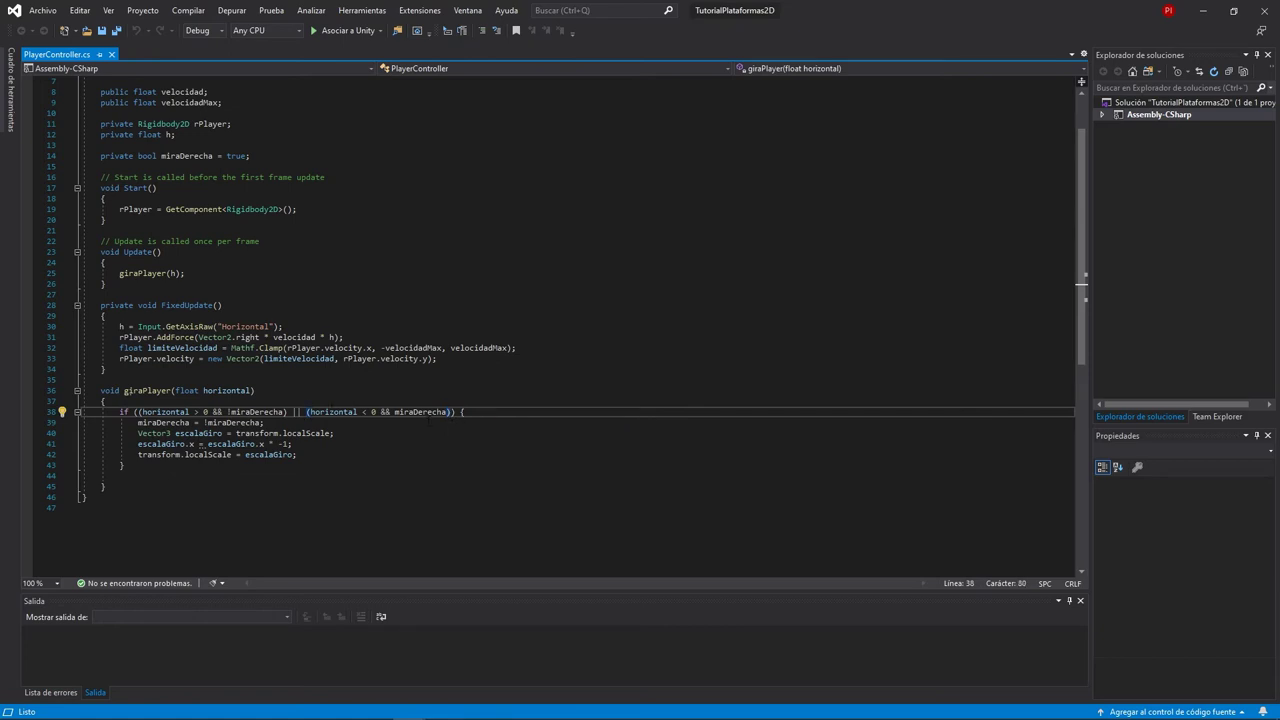
left_click(100, 390)
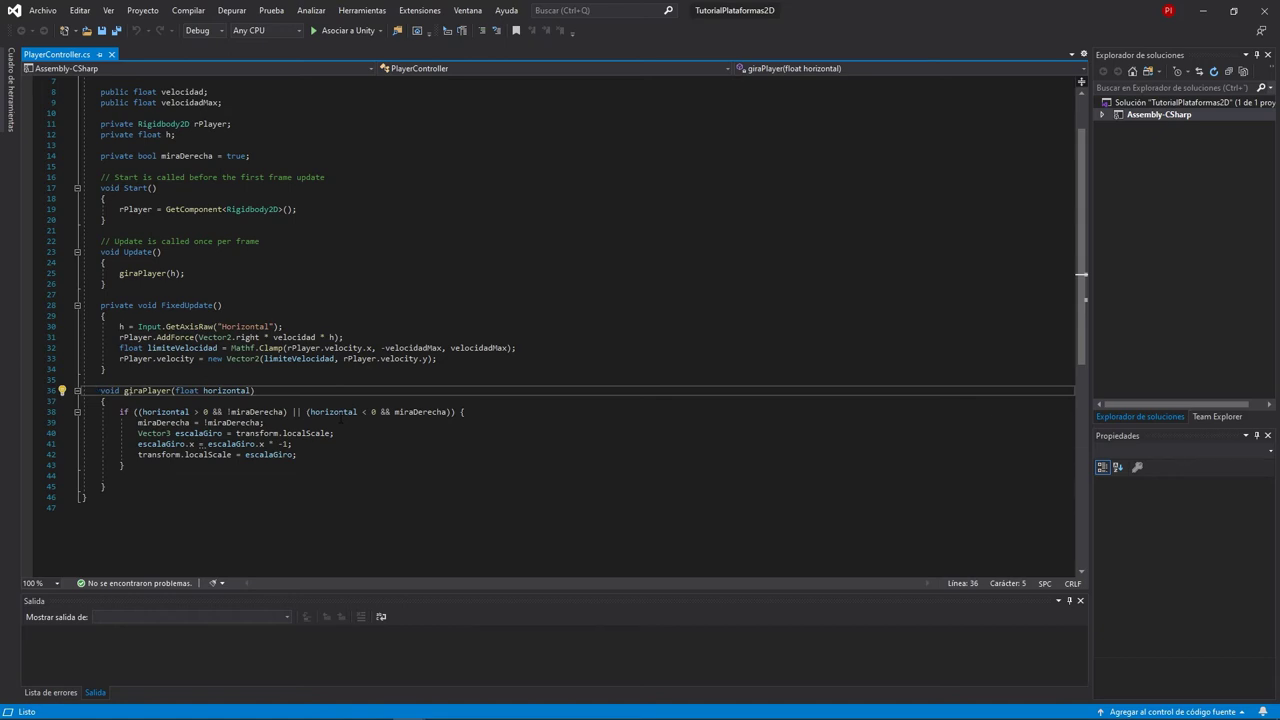
- Delete 'private' before void FixedUpdate() and return to the Unity editor
key("Up")
key("Up")
key("Up")
key("Up")
key("Up")
key("Up")
key("Up")
key("Up")
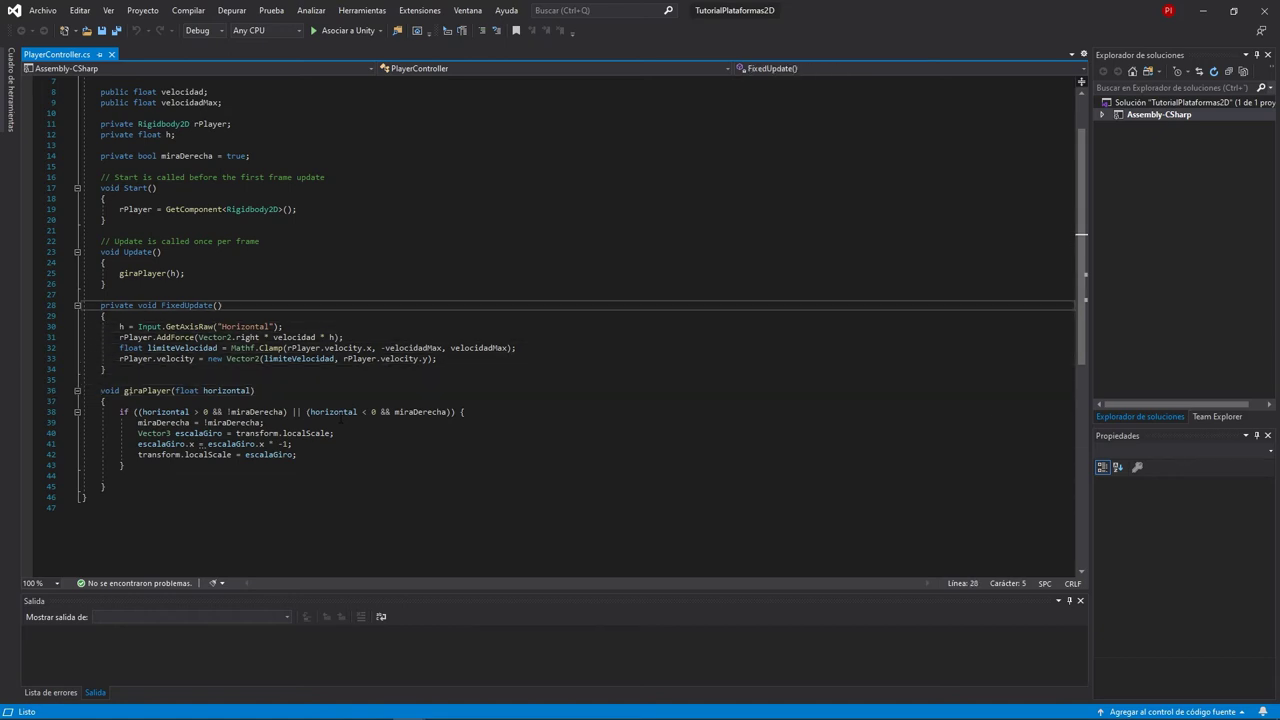
key("ctrl+shift+Right")
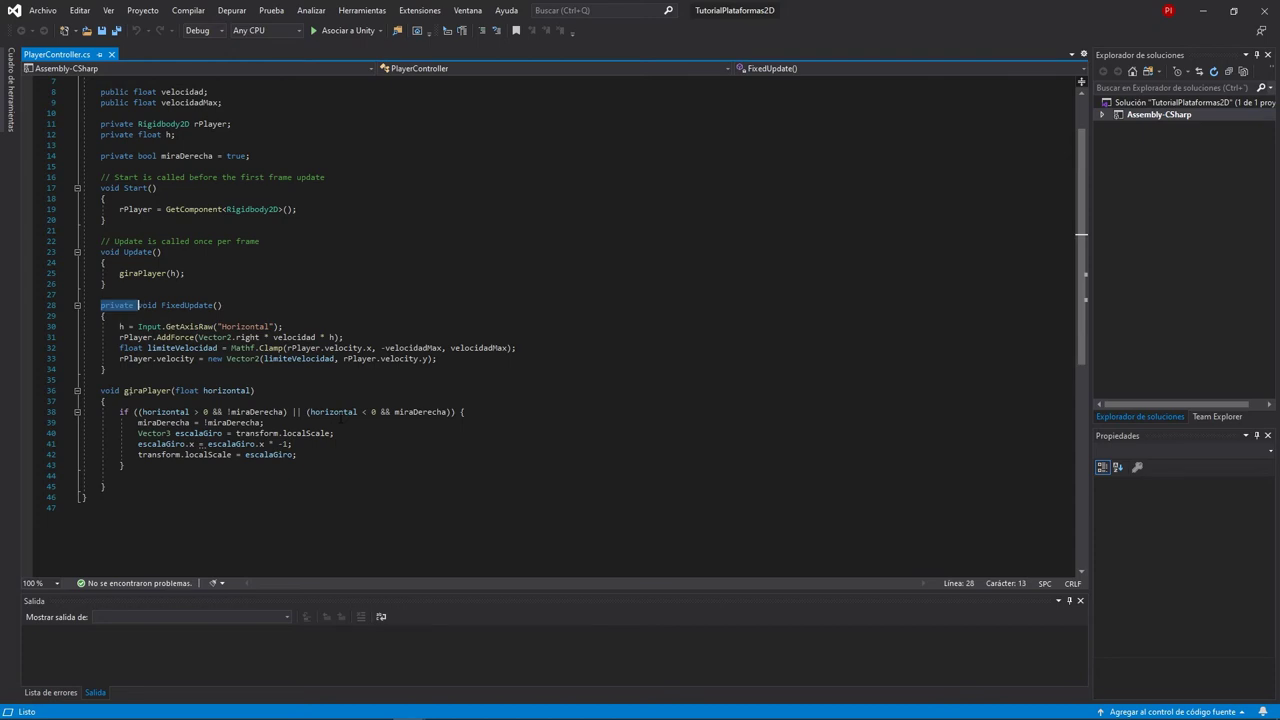
key("Delete")
key("Down")
key("Down")
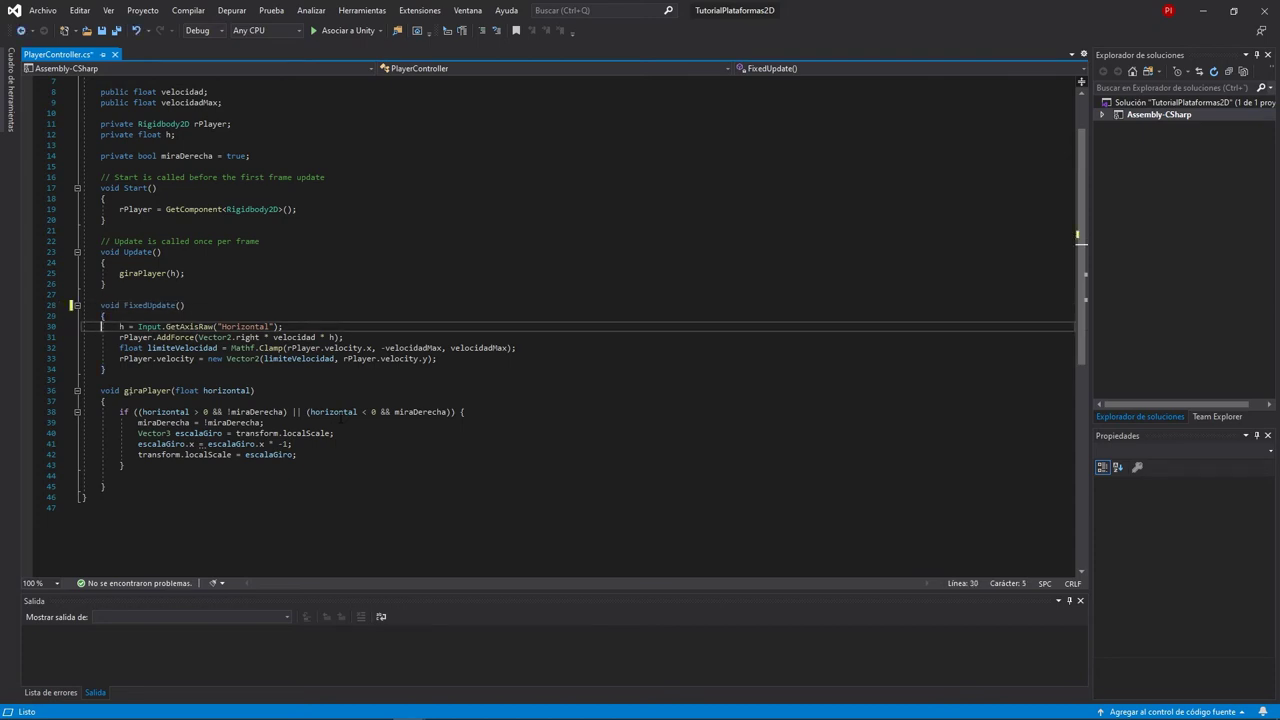
left_click(186, 485)
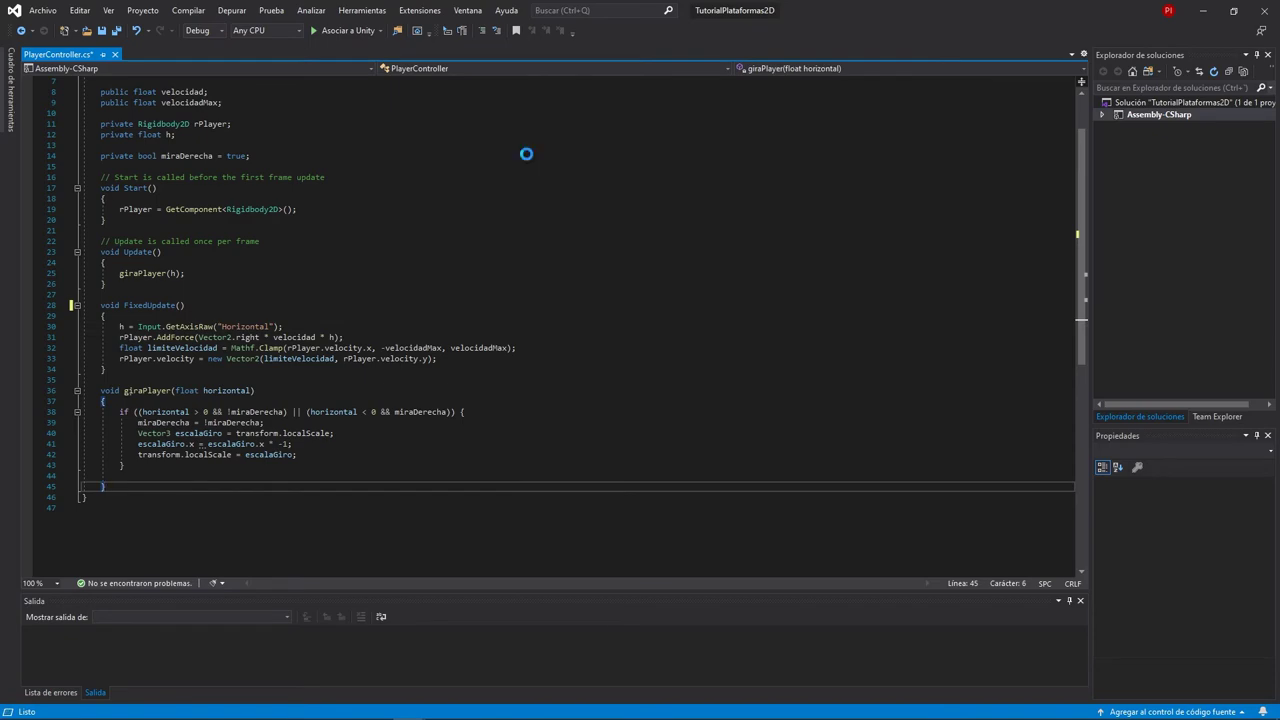
left_click(1203, 10)
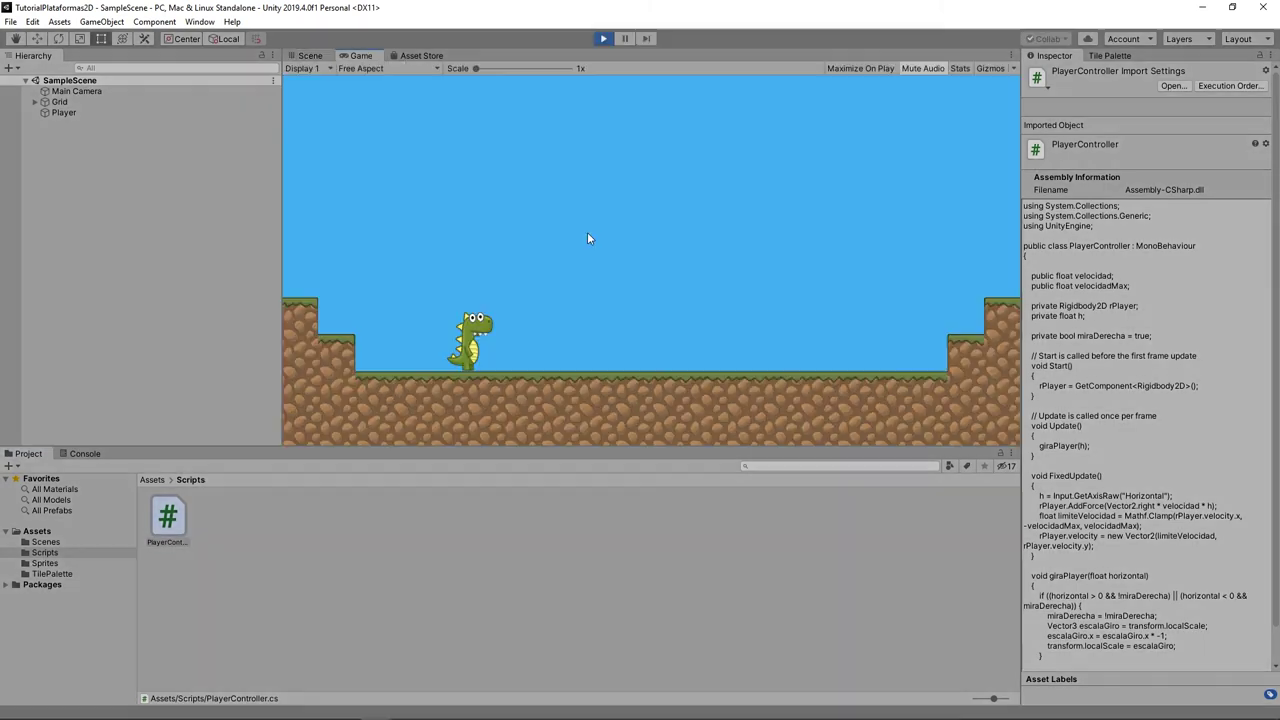
- Check the dinosaur walks left and right in Play mode, then reopen PlayerController.cs
key("Right")
key("Left")
left_click(602, 38)
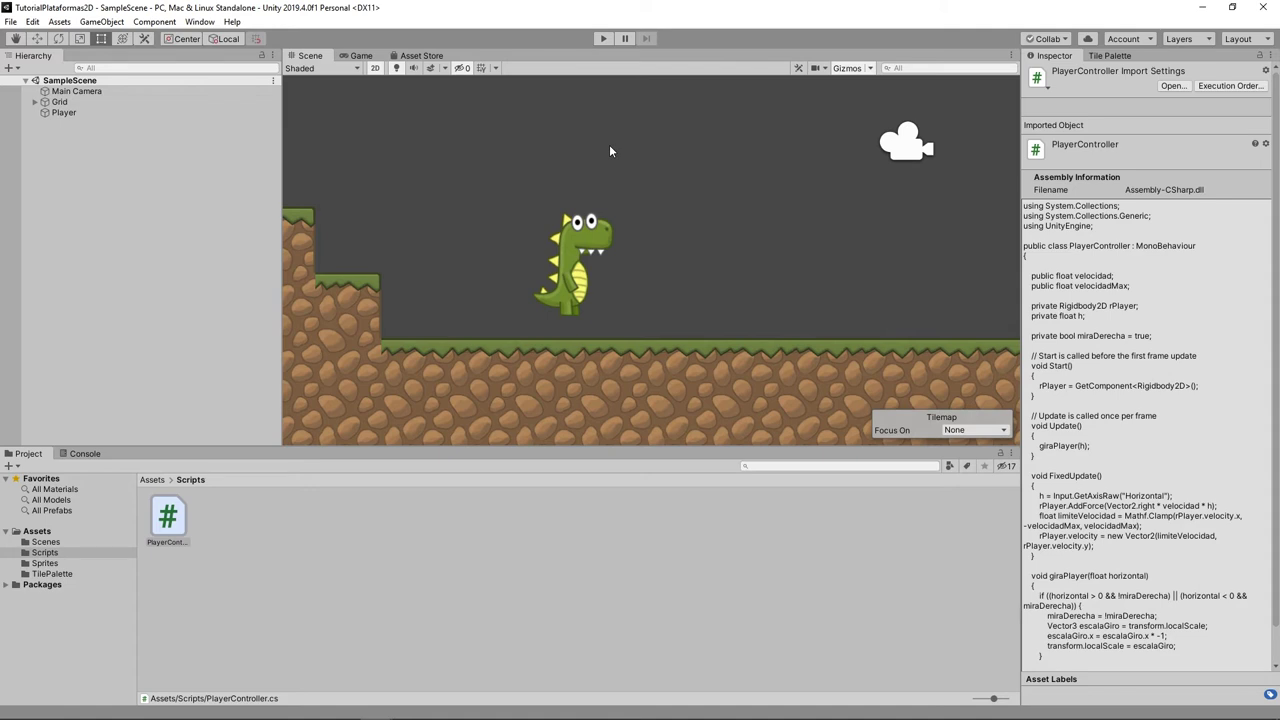
double_click(170, 527)
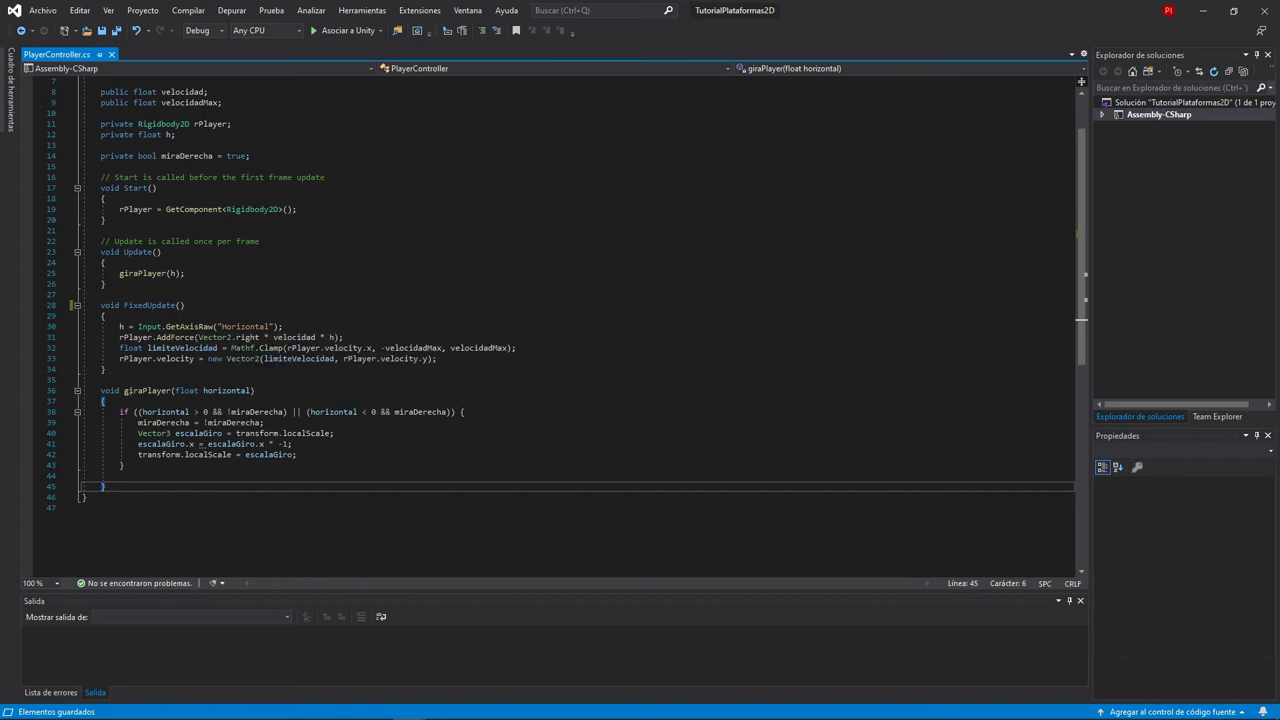
- Add a '// SALTO' comment on a new line below giraPlayer(h); in Update
scroll(280, 360, "up", 2)
left_click(215, 337)
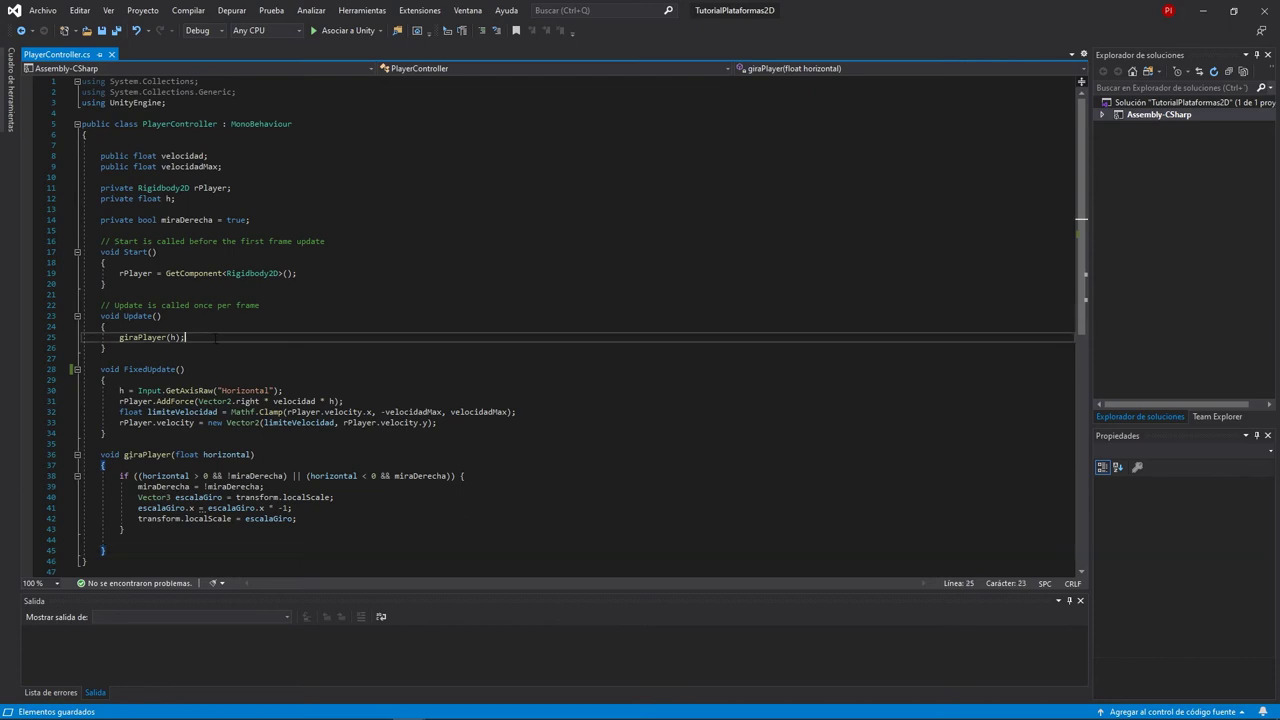
key("Return")
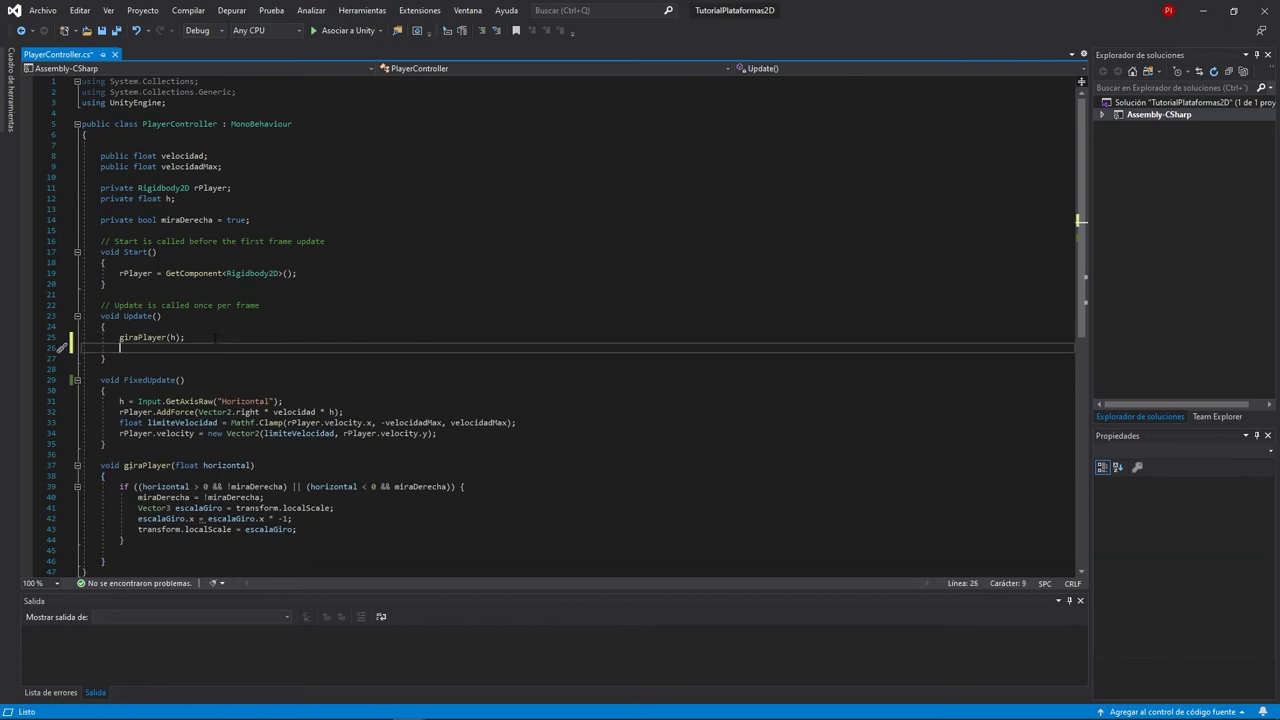
key("Return")
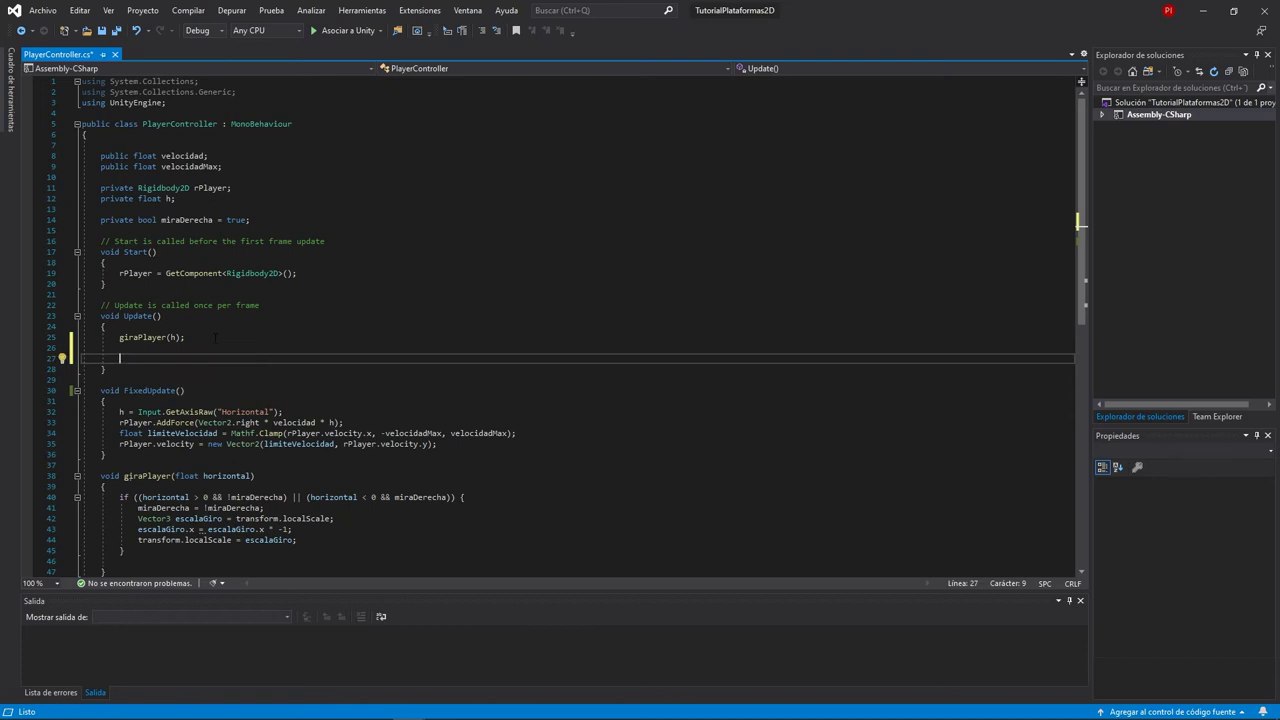
type("//")
type(" SALTO")
key("Return")
key("Return")
type("f")
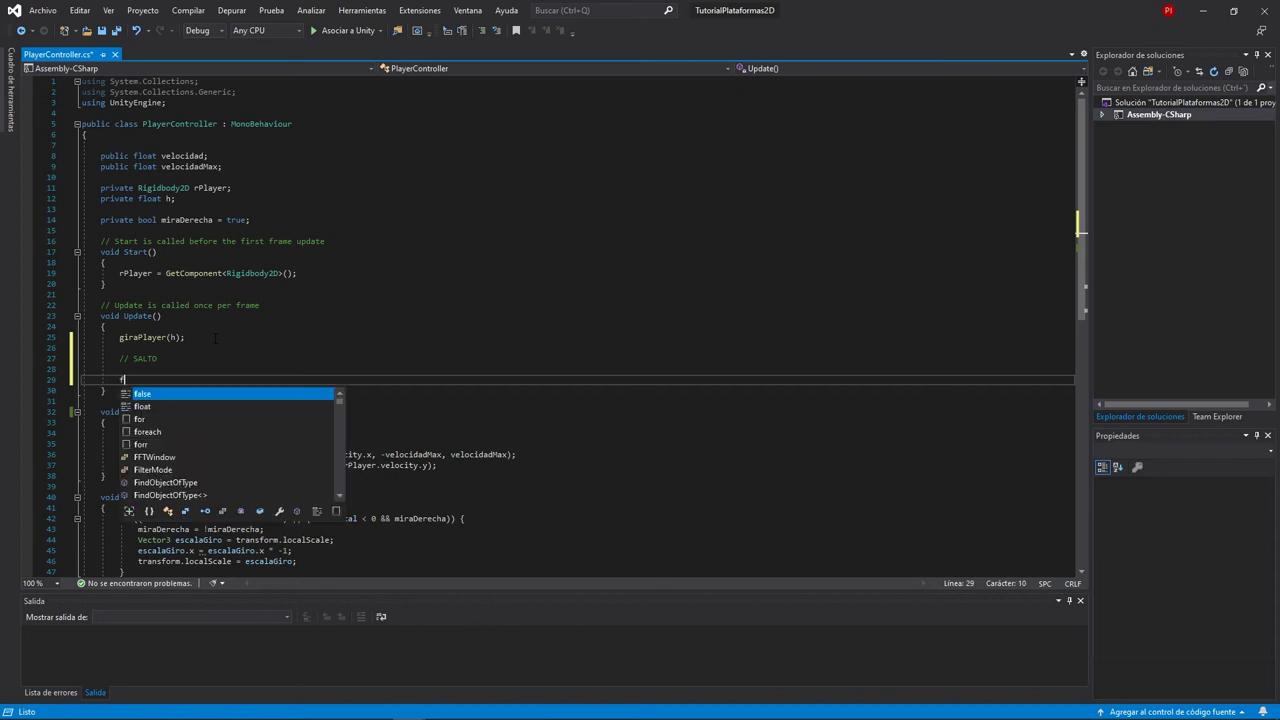
- Write 'if (Input.GetButtonDown("Jump"))' with an opening brace under the comment
type("if (Input.GetButtonDown")
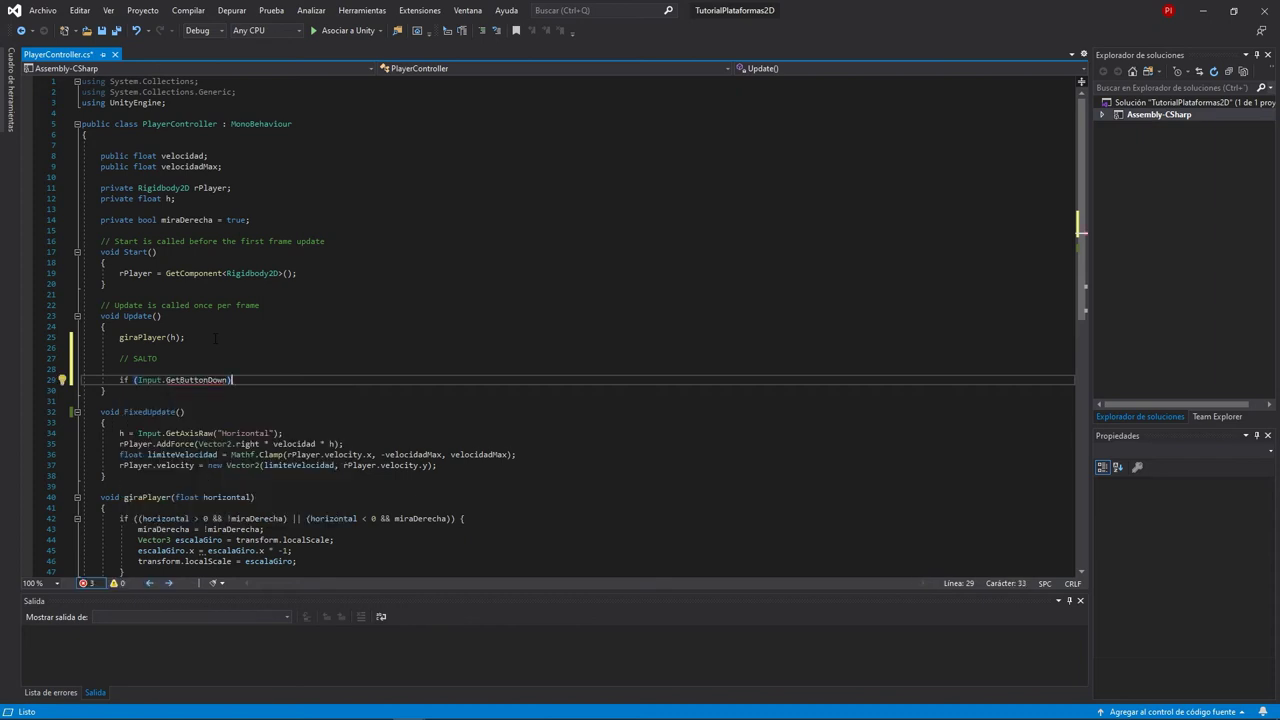
key("Delete")
type("(")
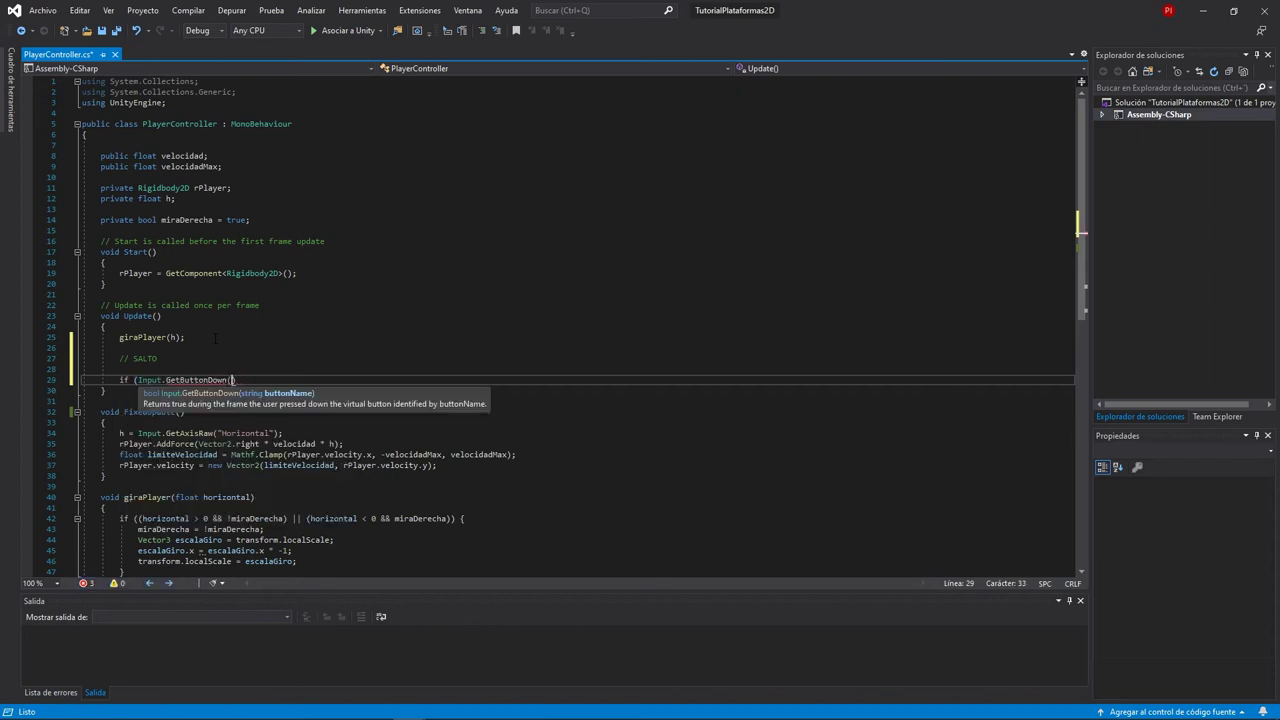
type("\"Ju")
type("mp\")")
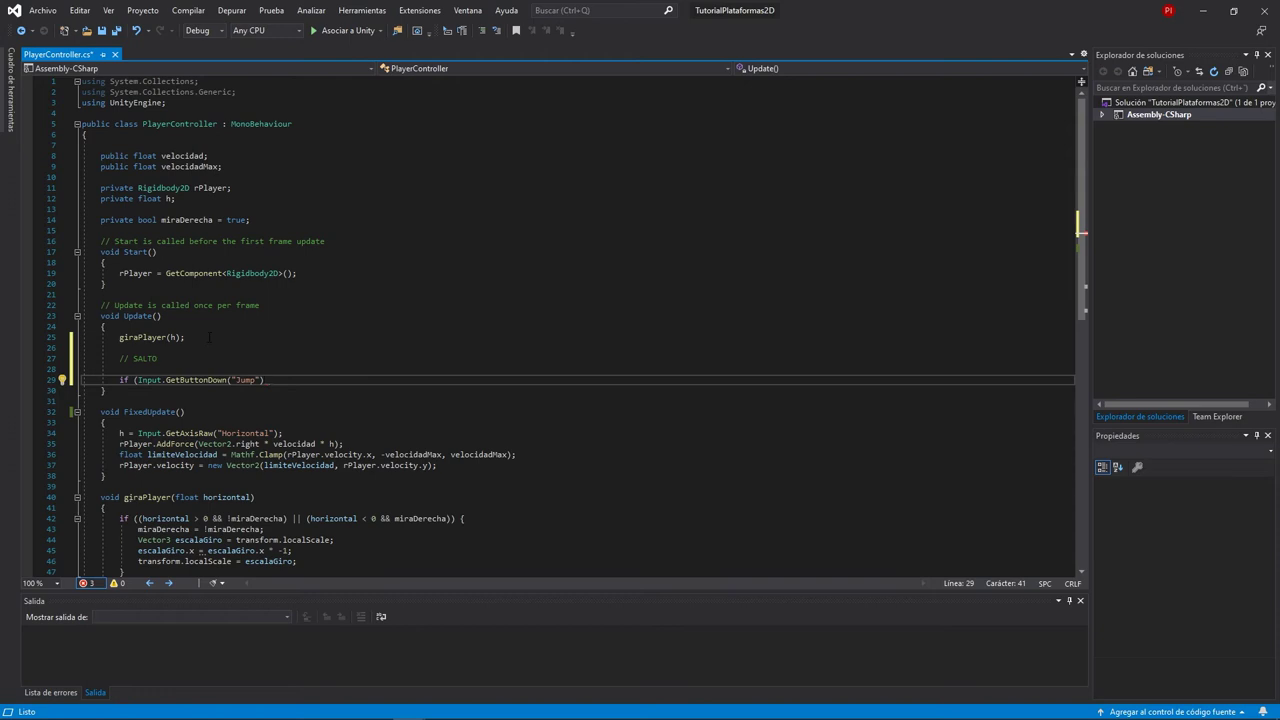
type(")")
key("Return")
type("{")
key("Return")
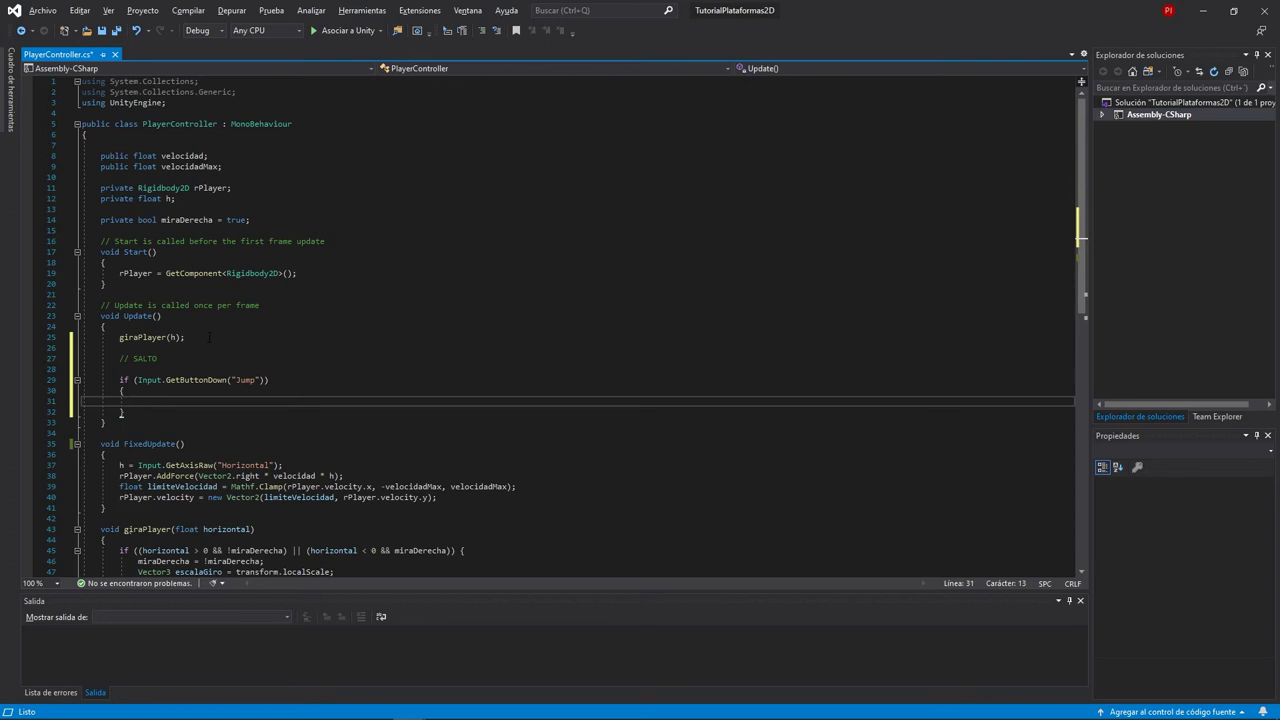
- Start an rPlayer.velocity line inside the if block, then erase the unfinished line
type("rPlayer")
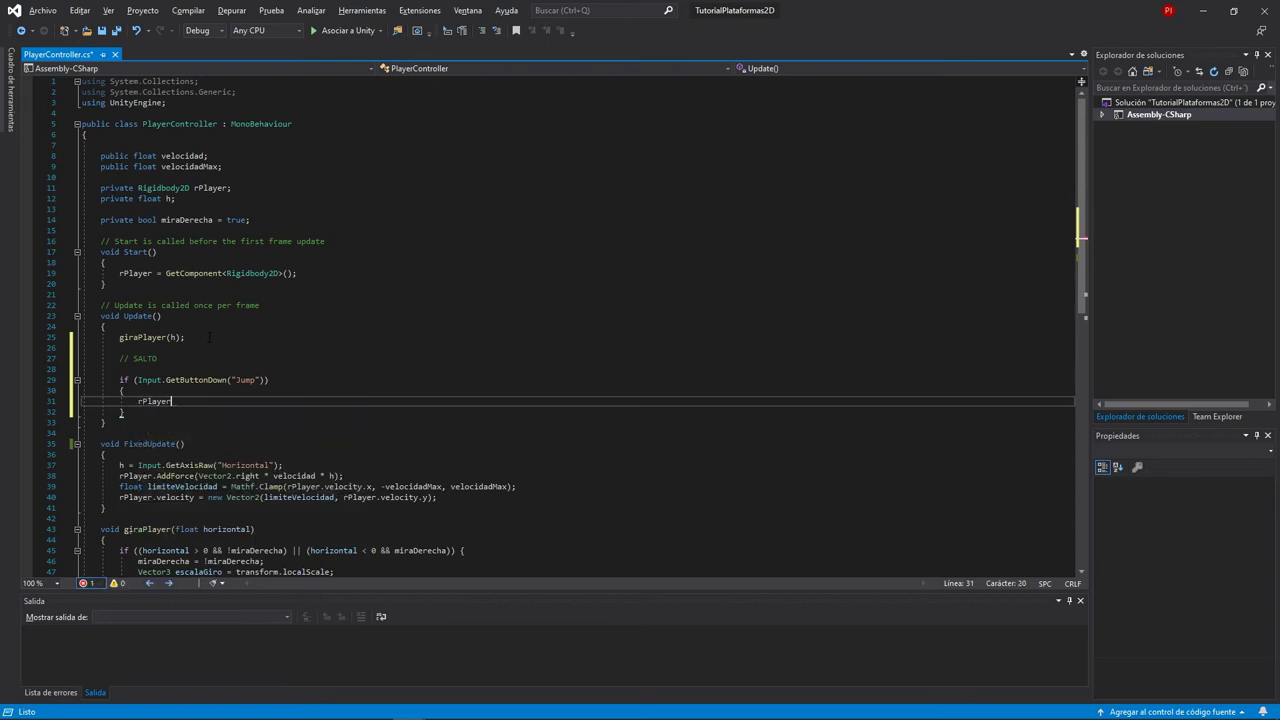
type(".velocity =")
key("shift+F10")
key("Escape")
type(" new Vector2")
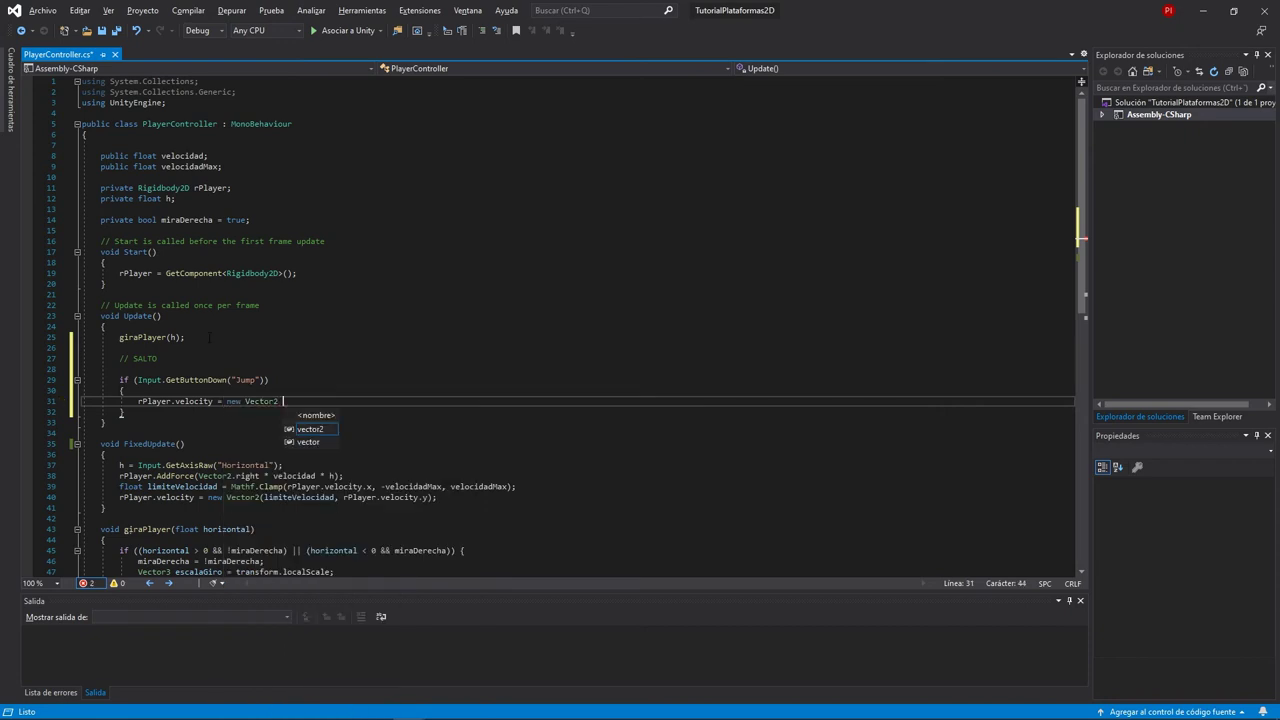
type(" (")
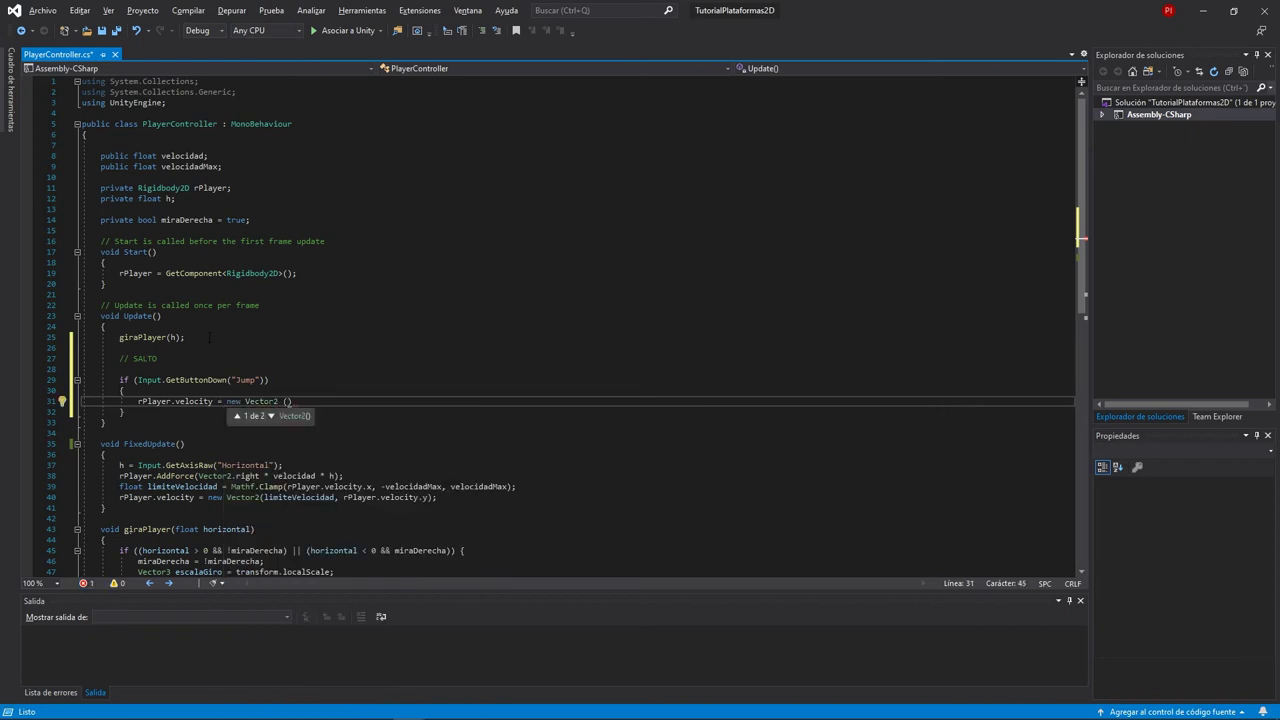
type("rPlayer.")
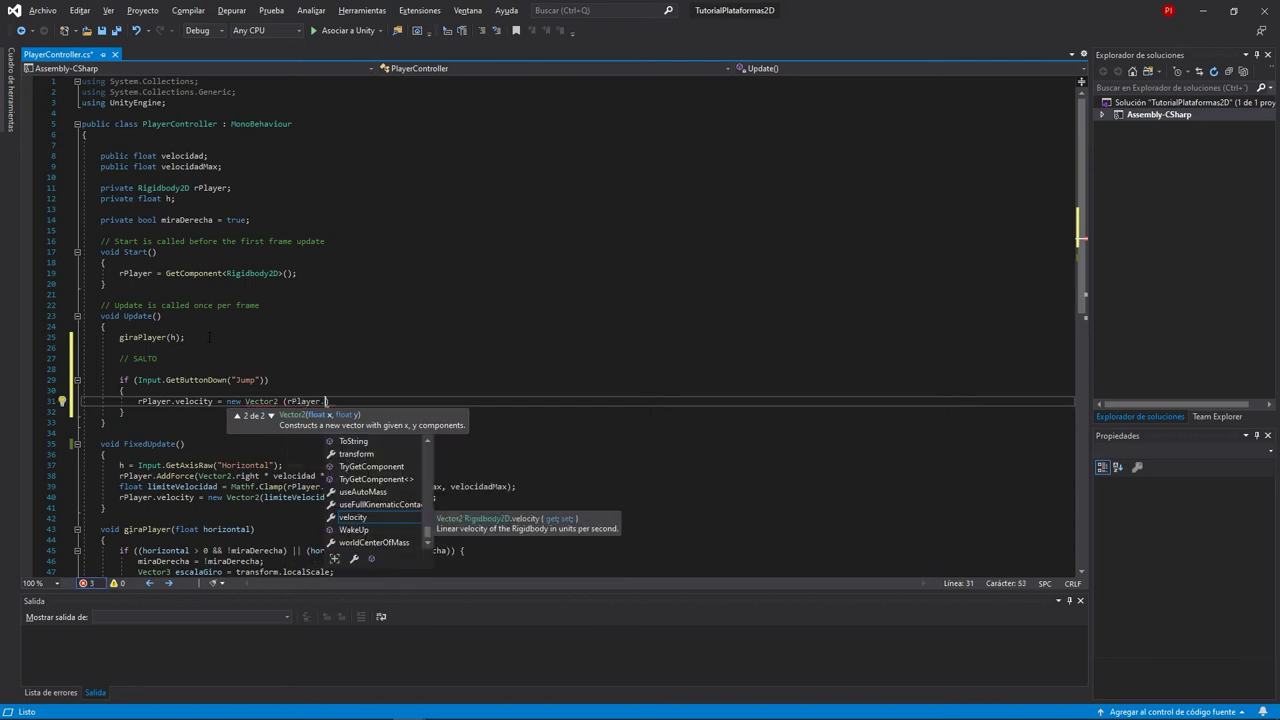
type("velocity.x,")
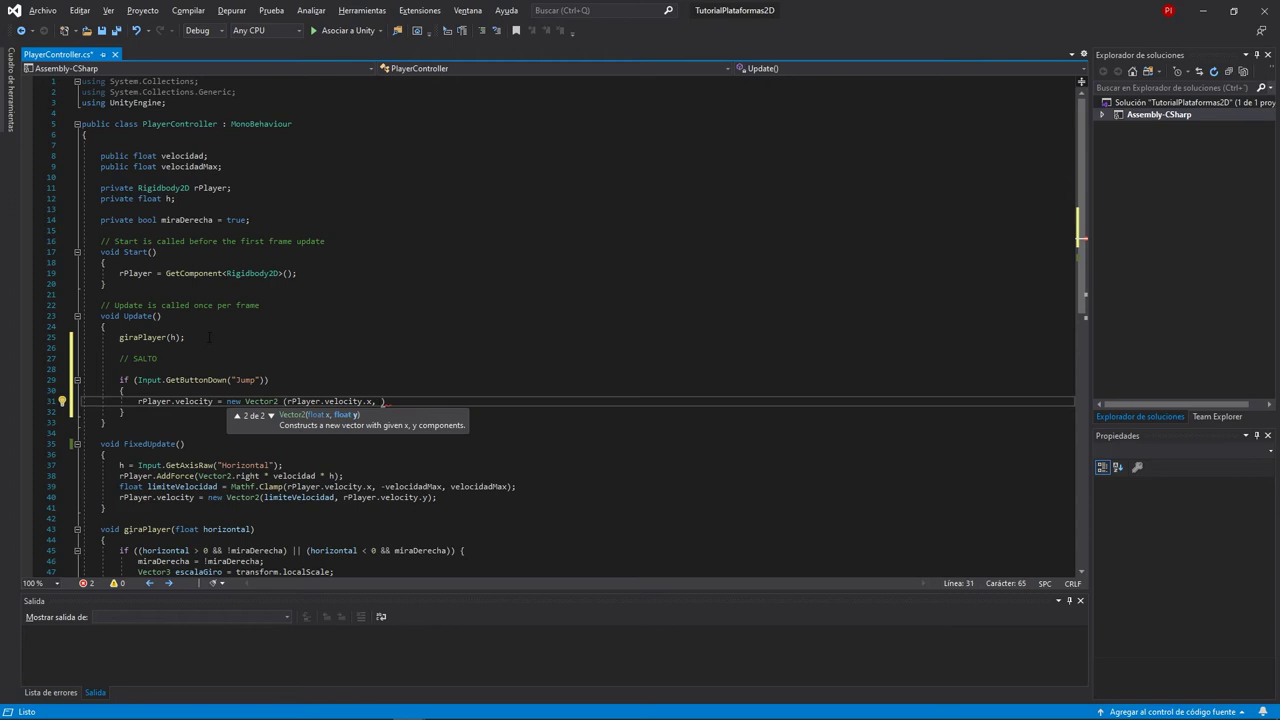
key("shift+Home")
key("BackSpace")
scroll(209, 337, "down", 2)
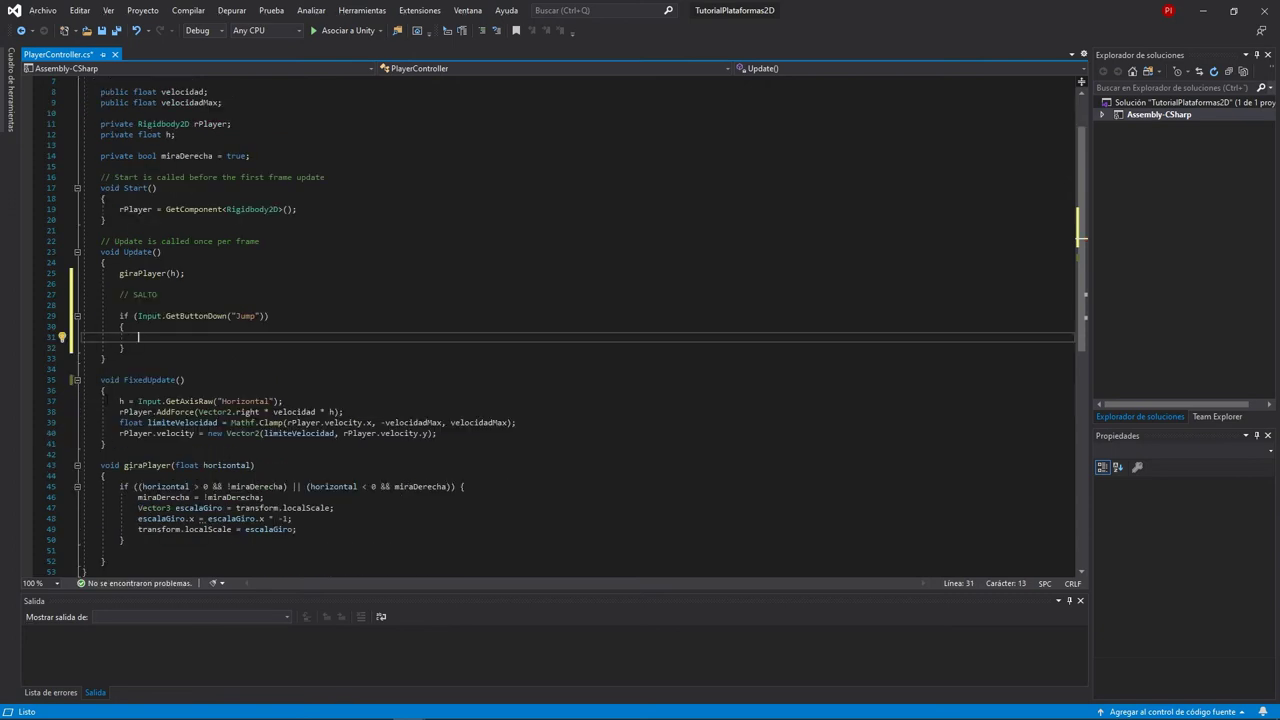
- Declare 'public float fuerzaSalto;' below velocidadMax and save
scroll(257, 400, "up", 2)
left_click(257, 166)
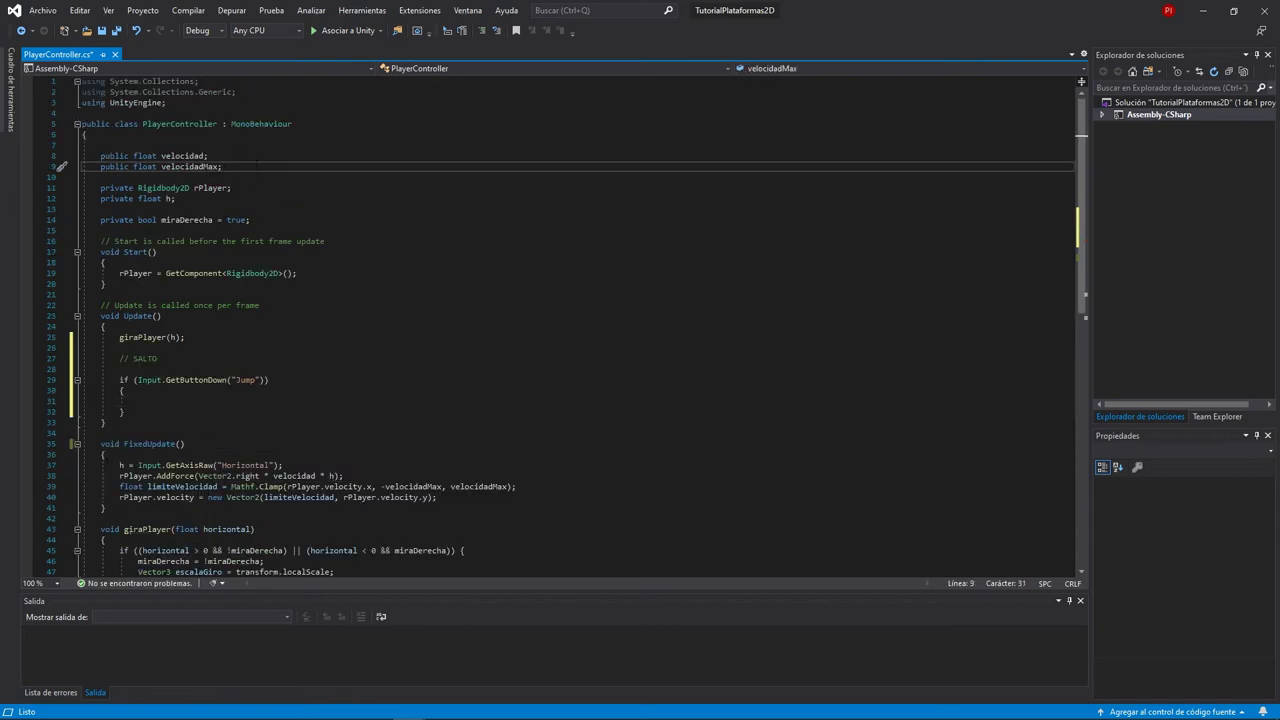
key("Return")
key("Return")
type("public ")
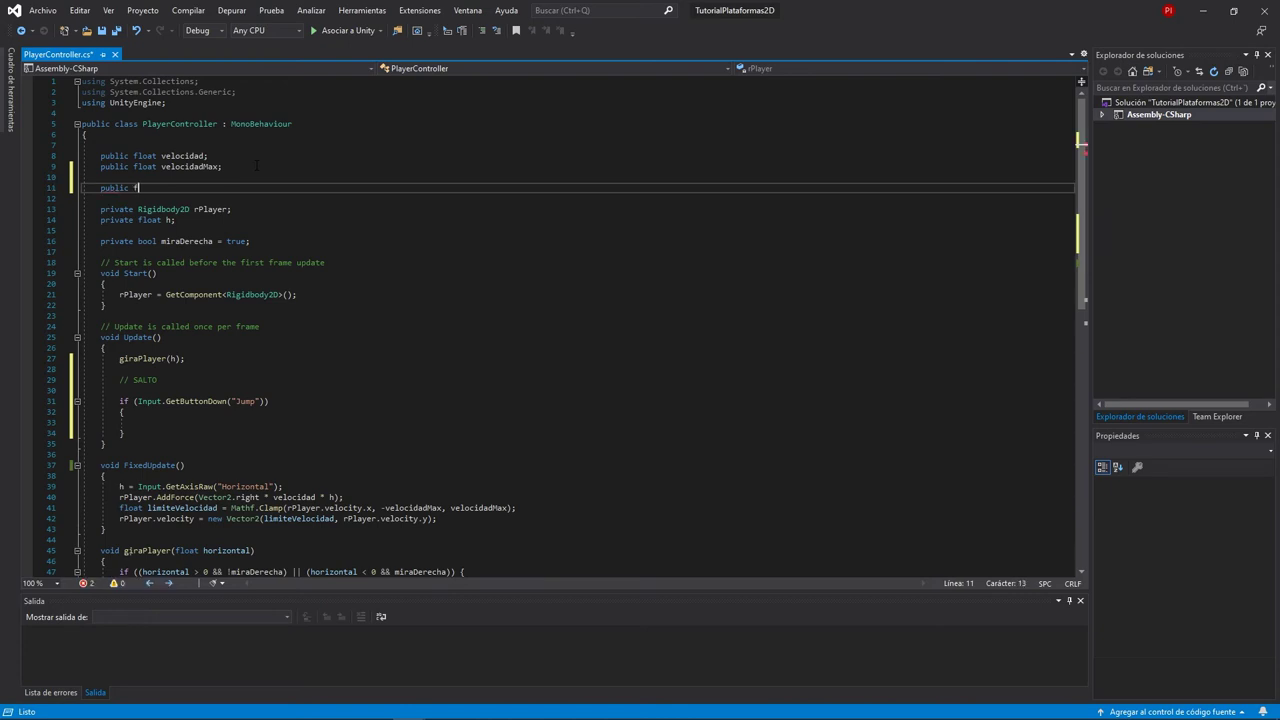
type("float fuerza")
type("Salto;")
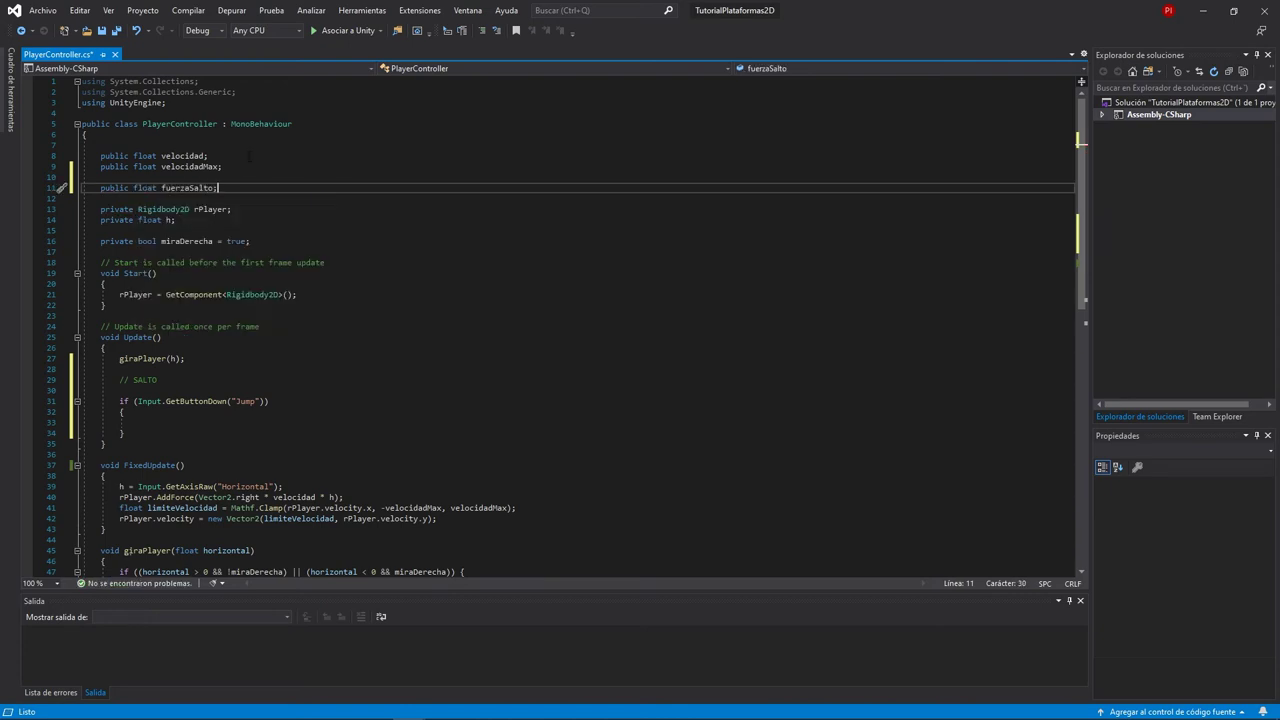
key("ctrl+s")
scroll(200, 508, "down", 3)
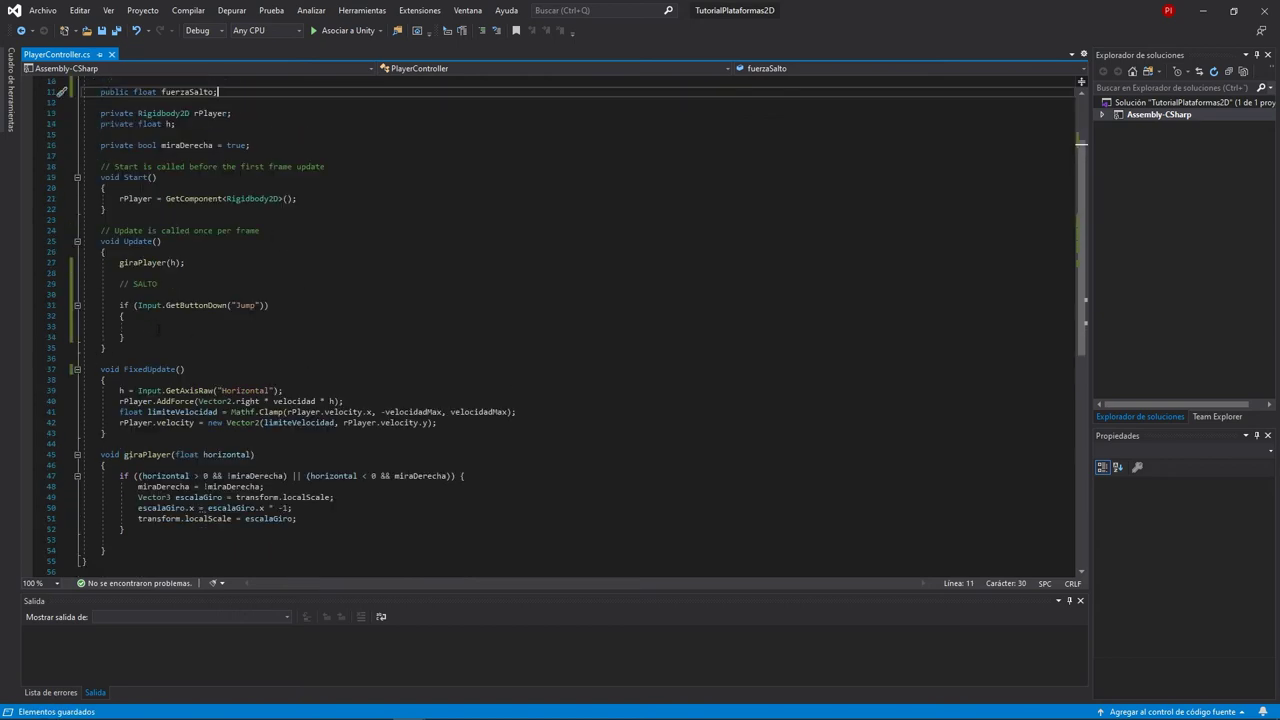
scroll(158, 327, "up", 2)
- Inside the Jump if, write rPlayer.velocity = new Vector2(rPlayer.velocity.x, 0f);
left_click(158, 390)
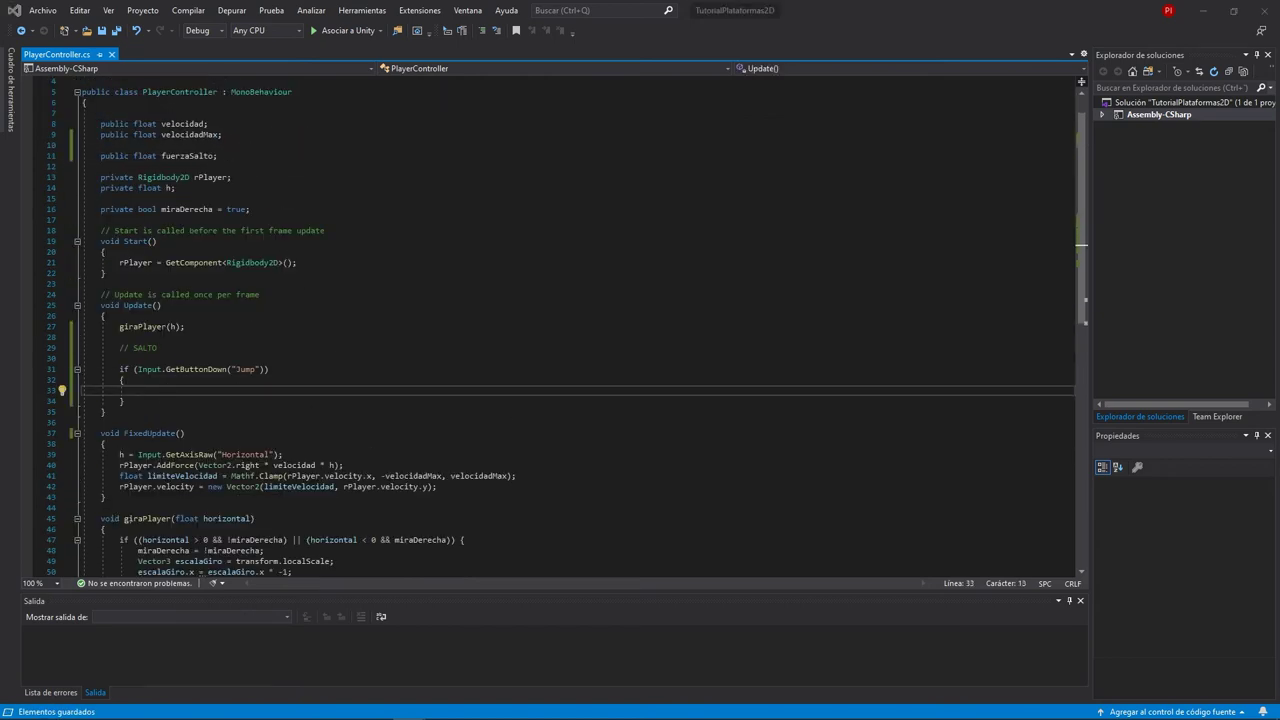
type("rPlayer")
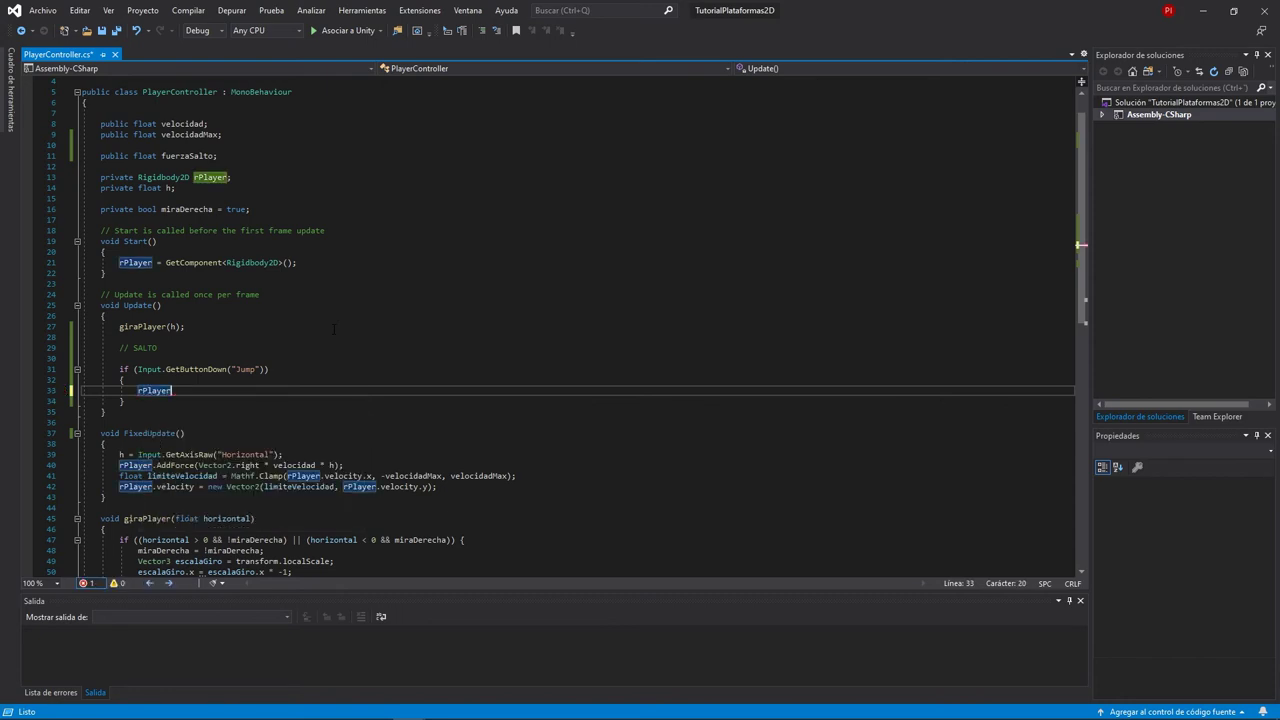
type(".velocity = ")
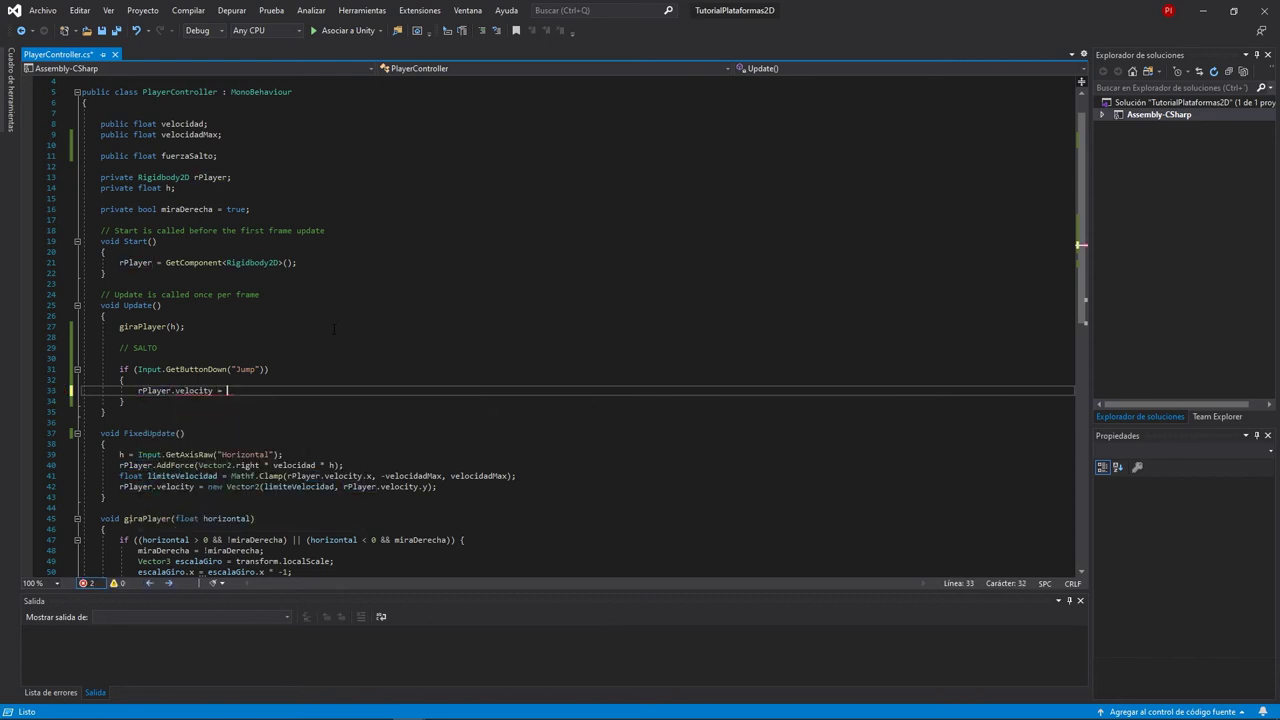
type("new")
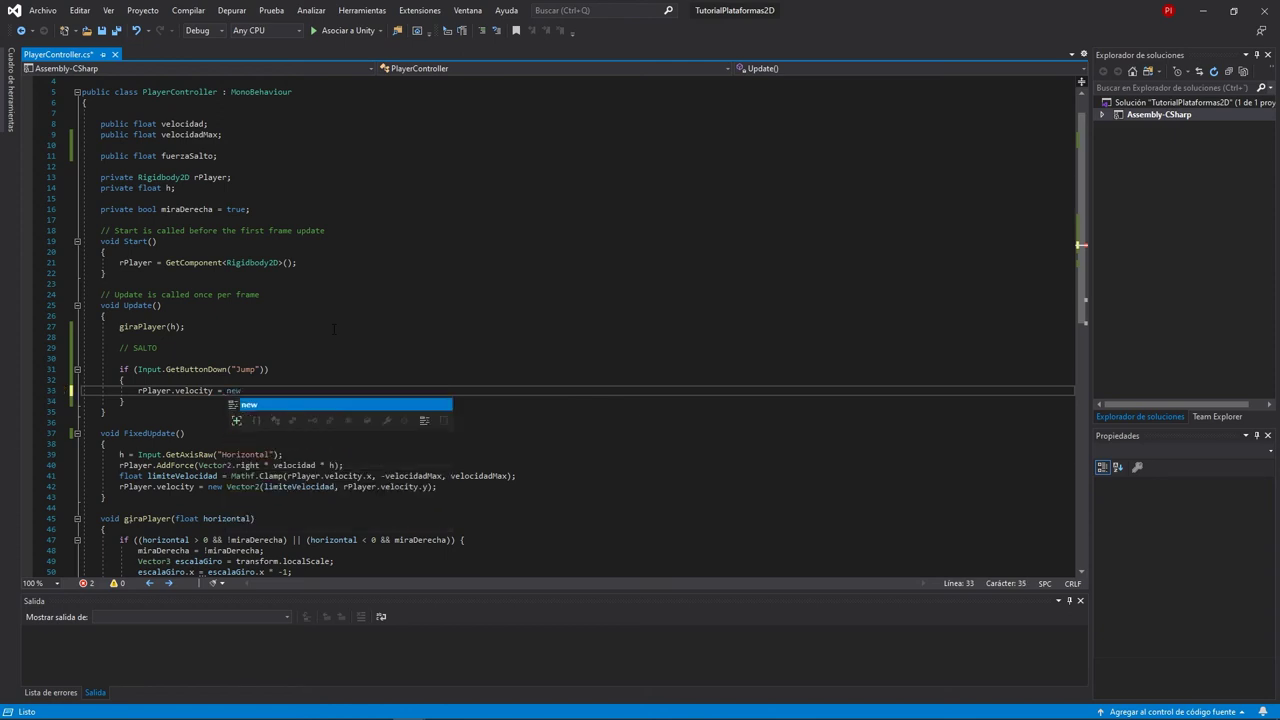
type(" Vector2(")
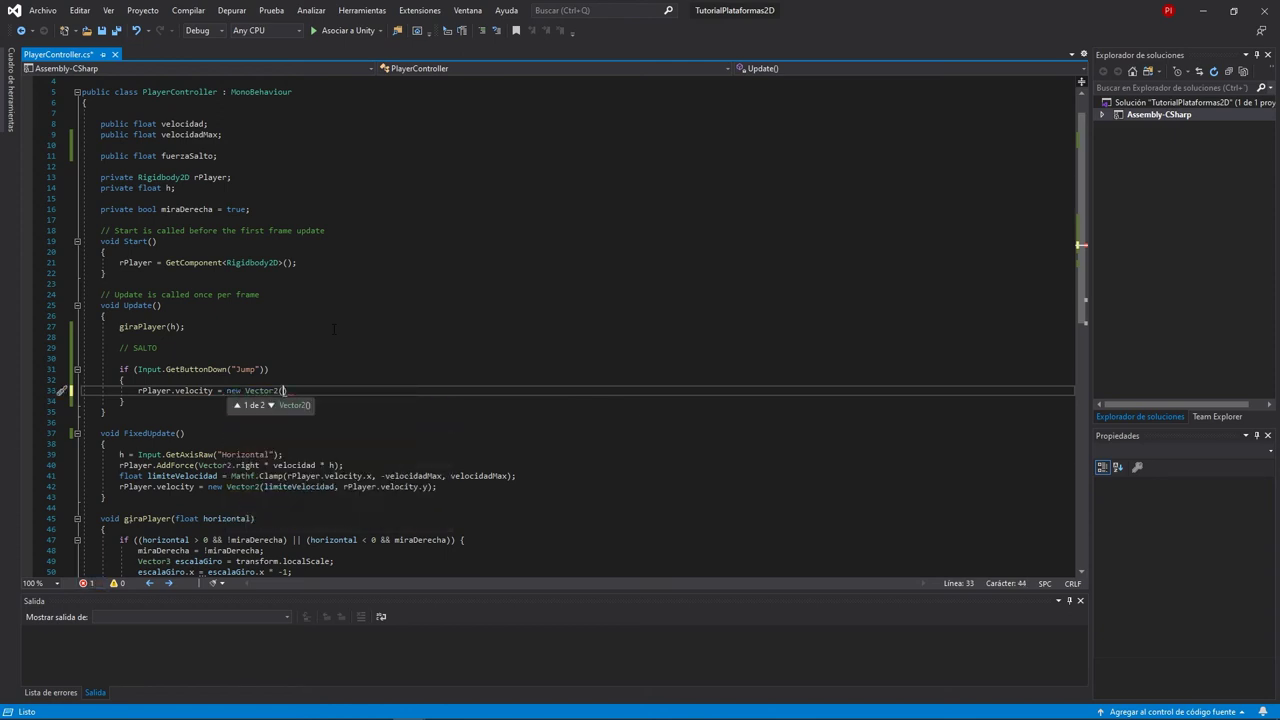
type("rPl")
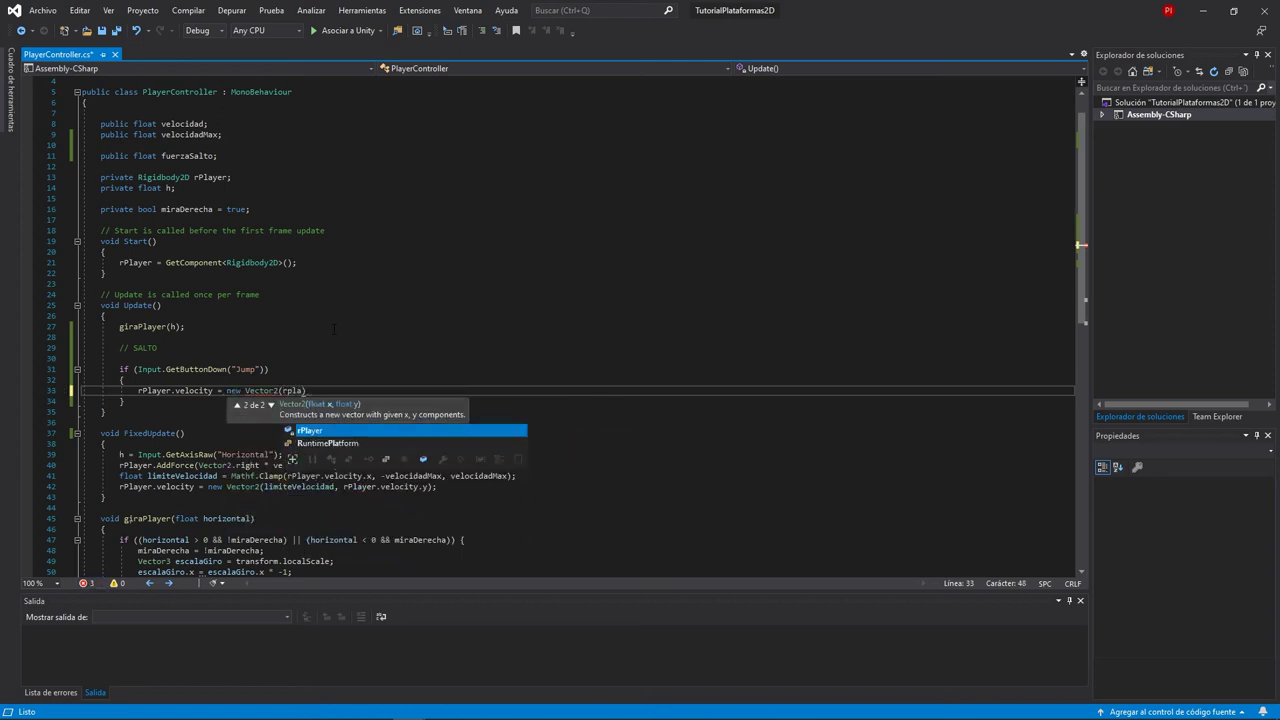
type("ayer.veloci")
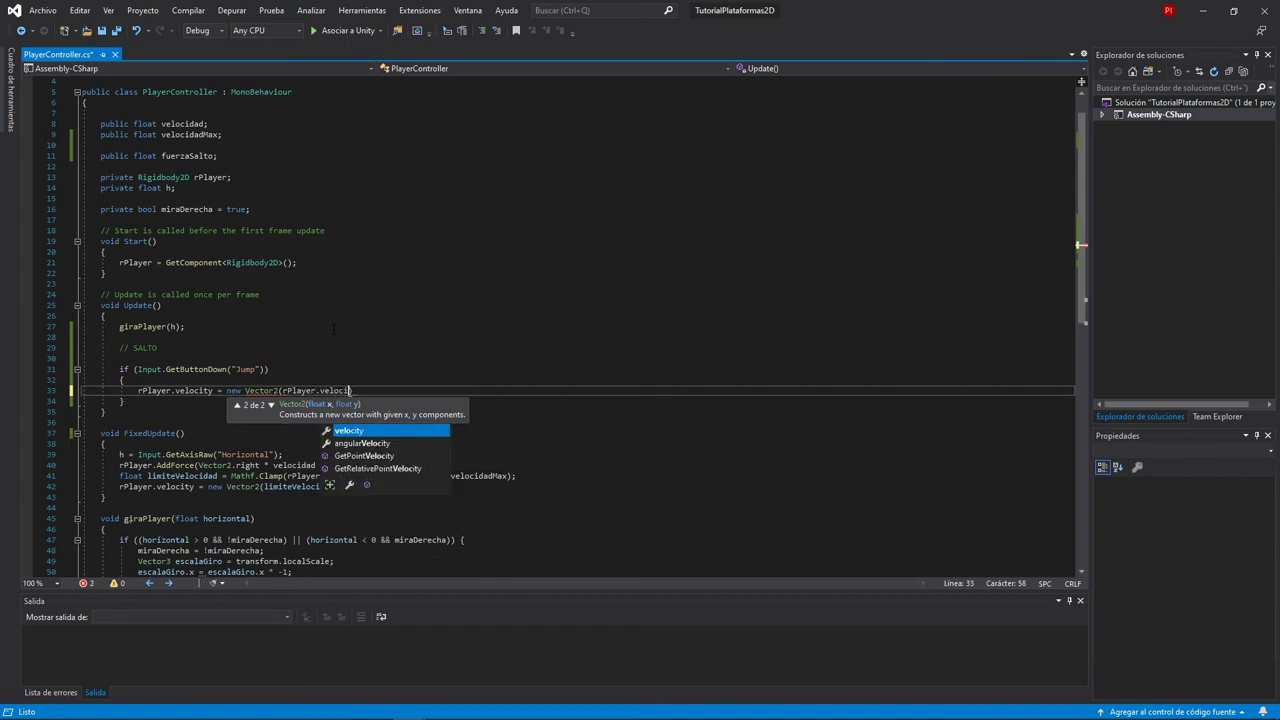
type("ty.x, 0")
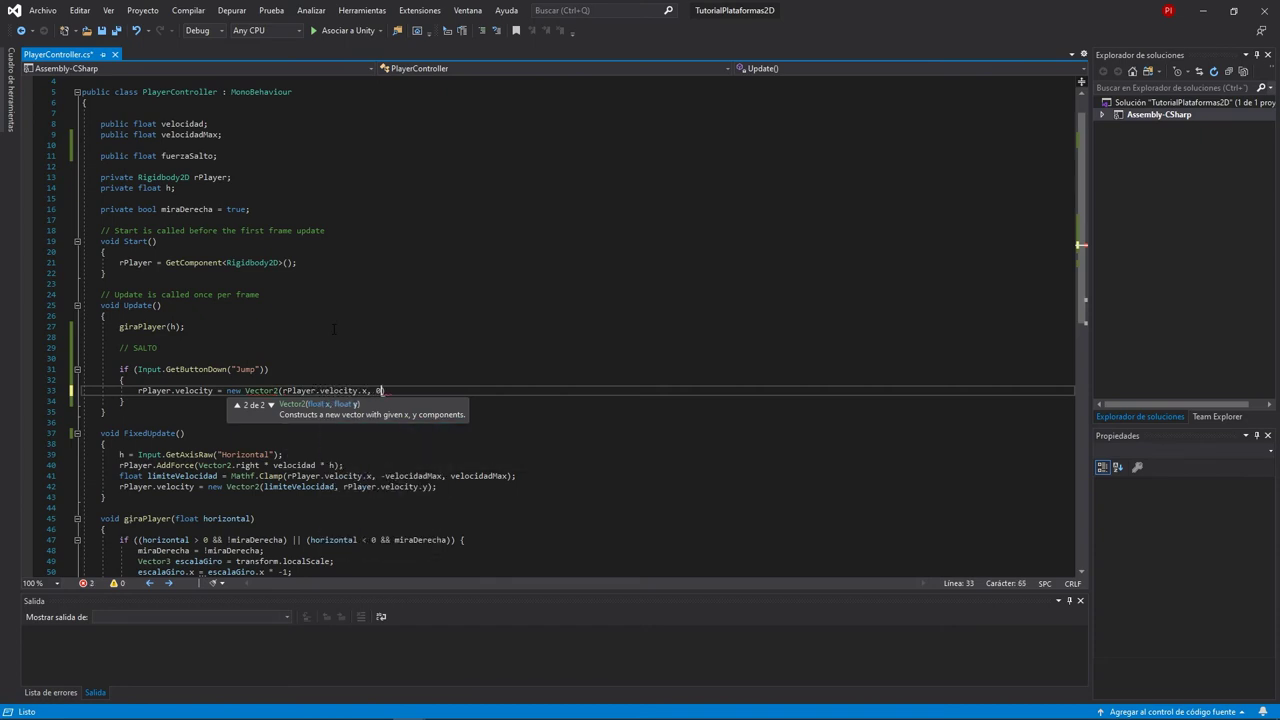
type(")")
key("Left")
type("f")
key("End")
type(";")
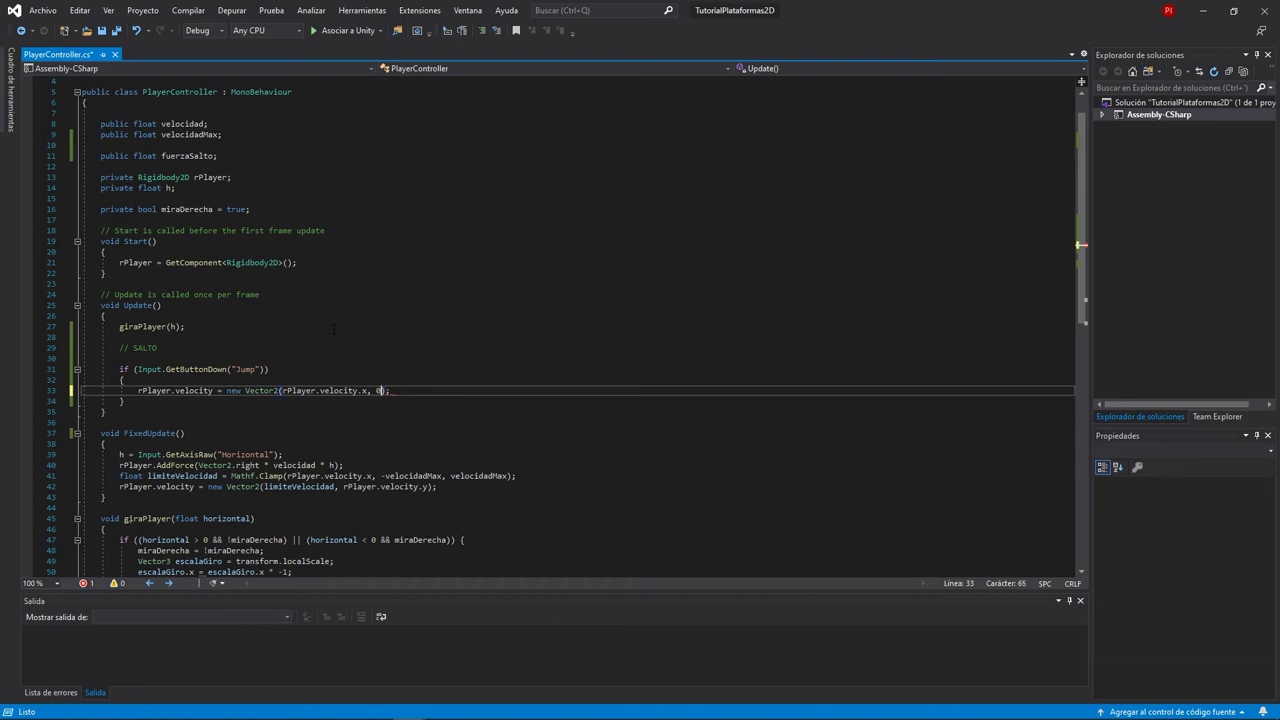
key("Return")
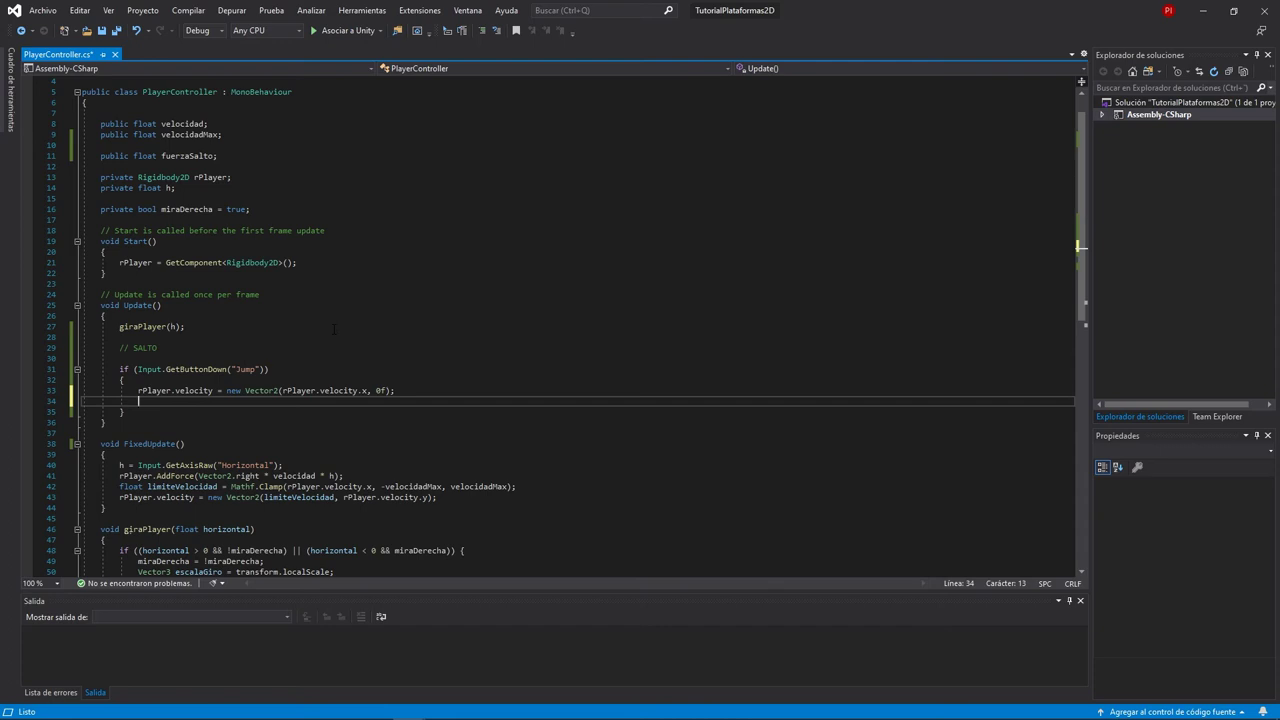
- Add rPlayer.AddForce(new Vector2(0, fuerzaSalto), ForceMode2D.Impulse); on the next line
type("rPlayer")
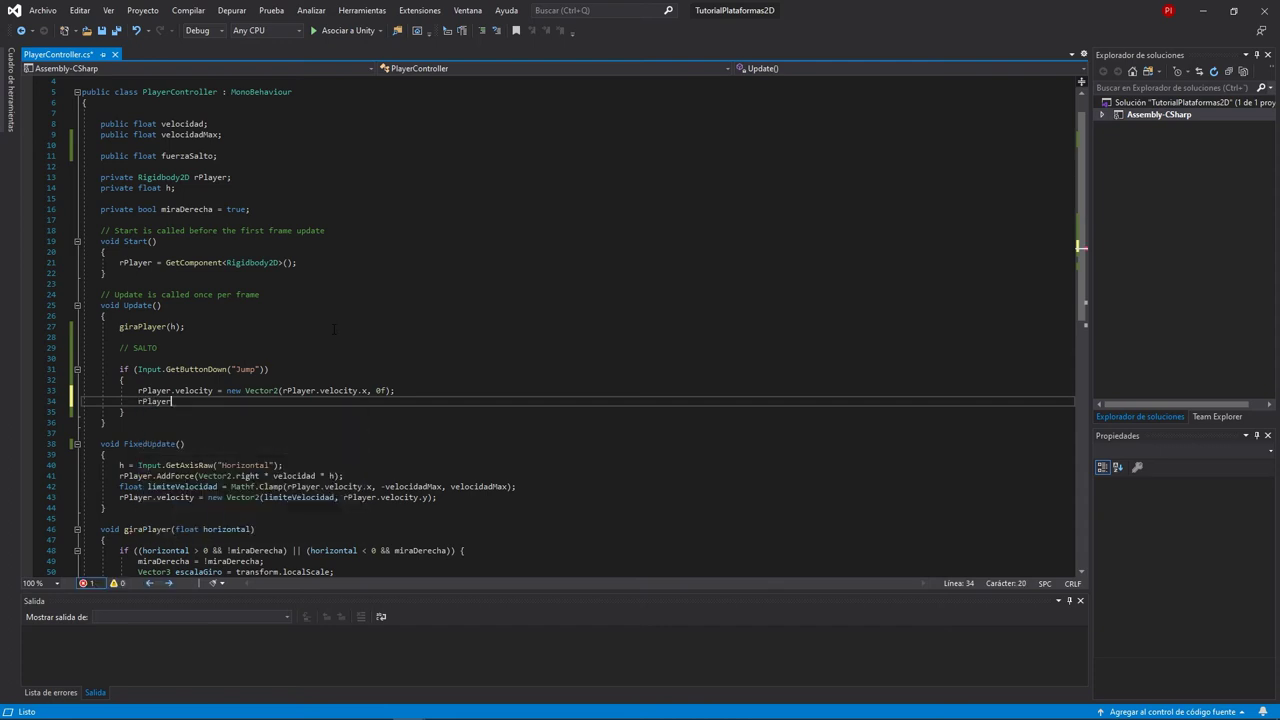
type(".Add")
key("Tab")
type("(")
type("new Vector2(")
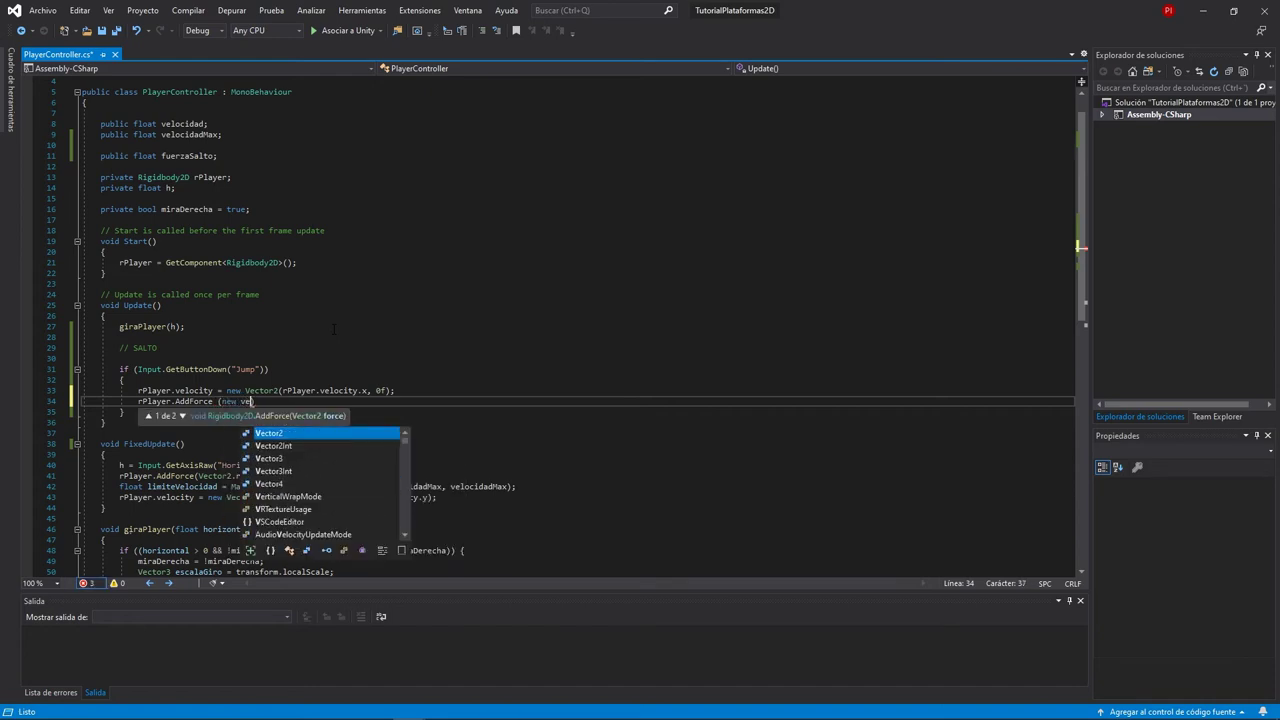
type("0")
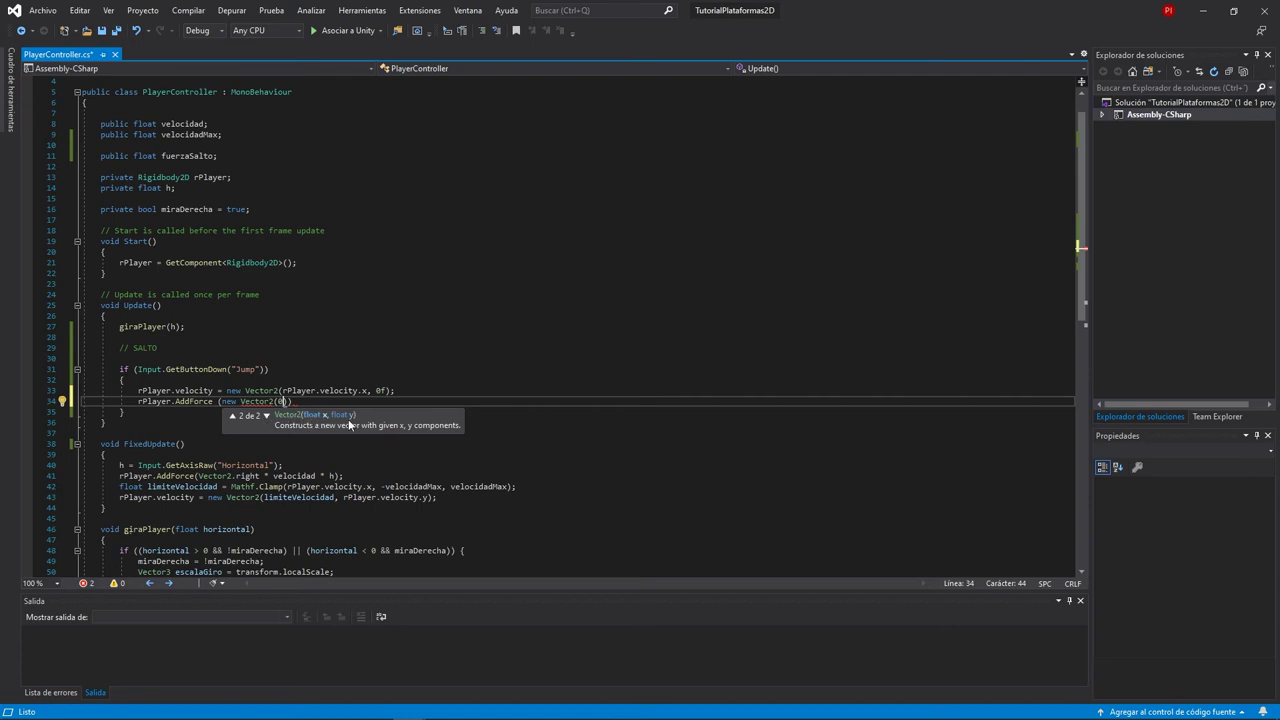
type(", ")
type("fuerzaSalto")
type(")")
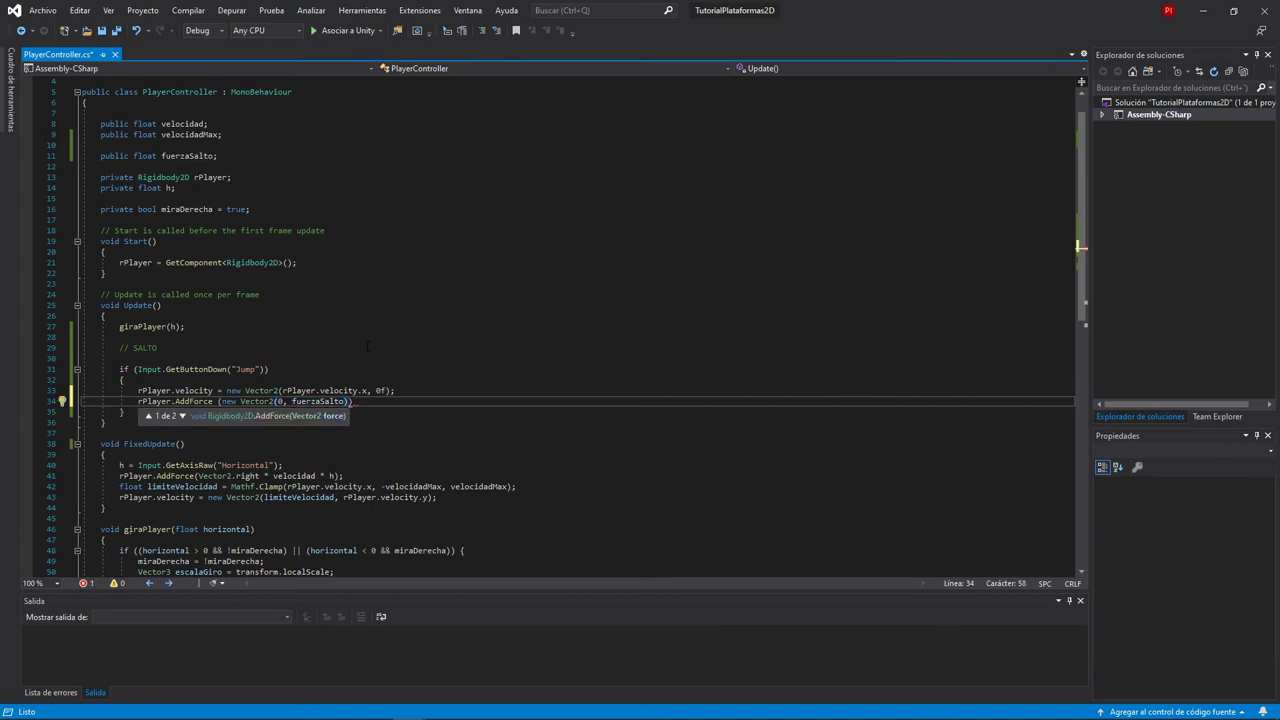
type(", forc")
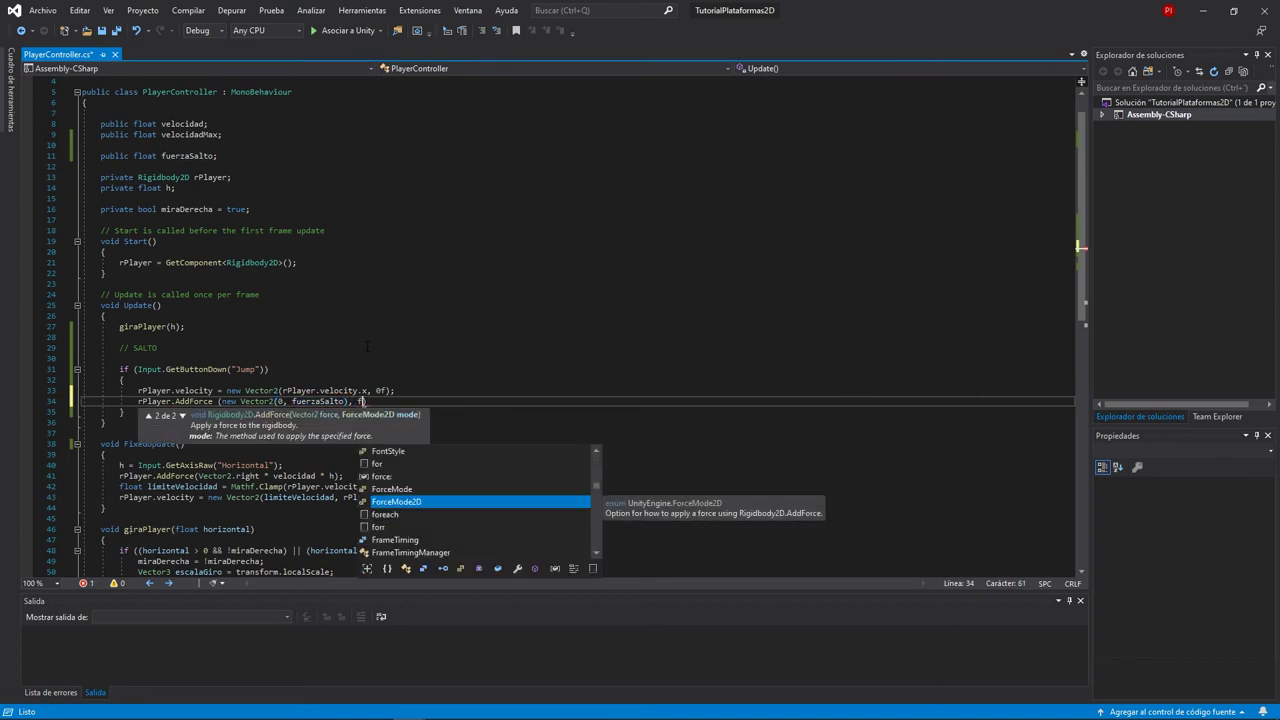
type("eM")
key("Down")
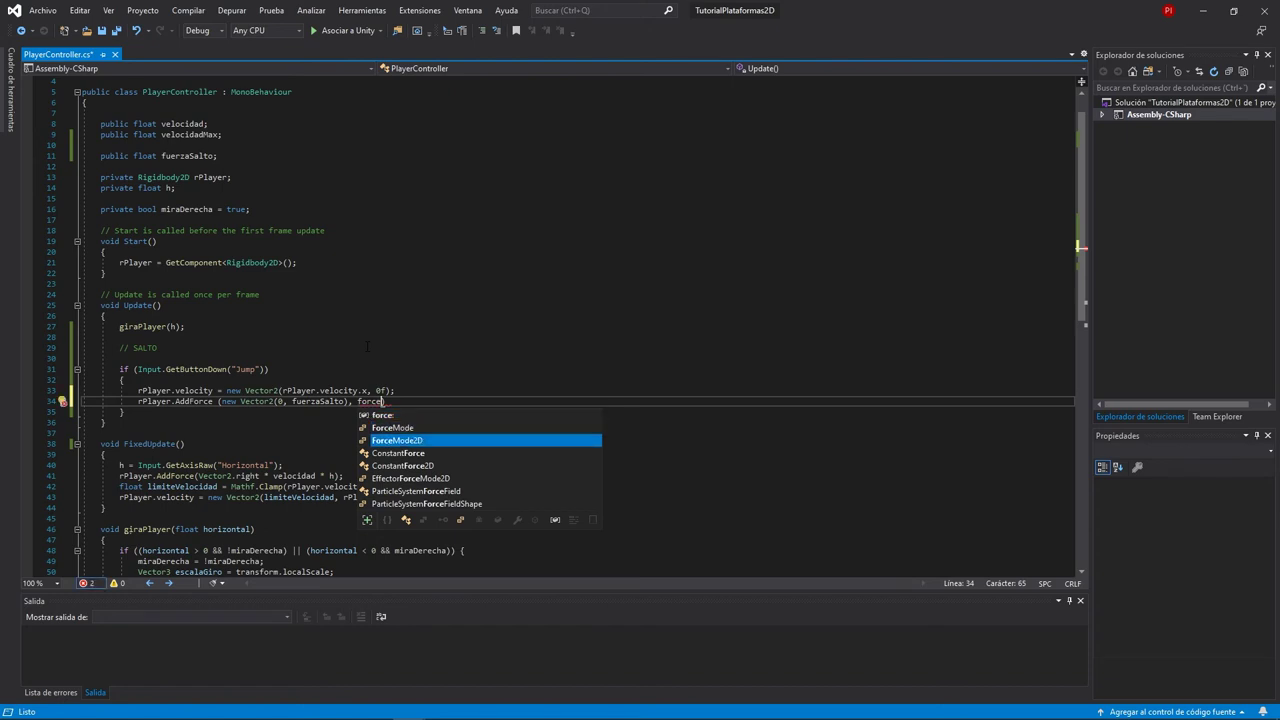
key("Tab")
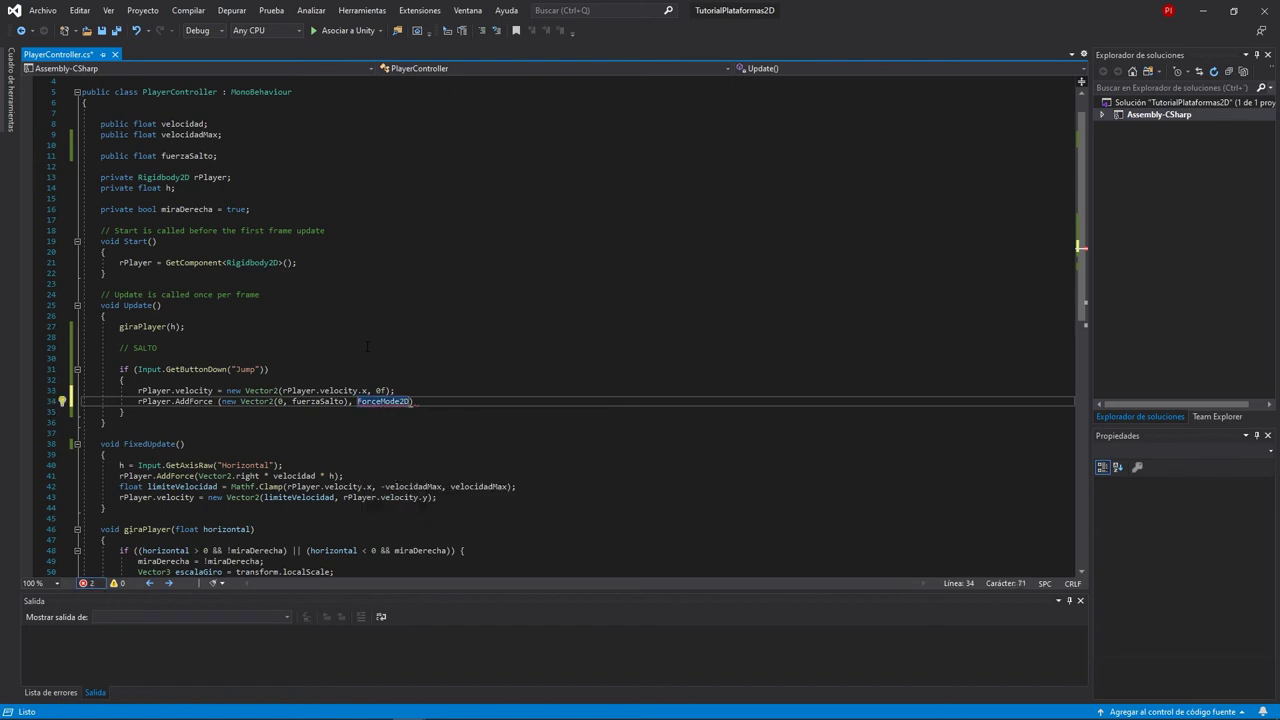
type(".Im")
key("Tab")
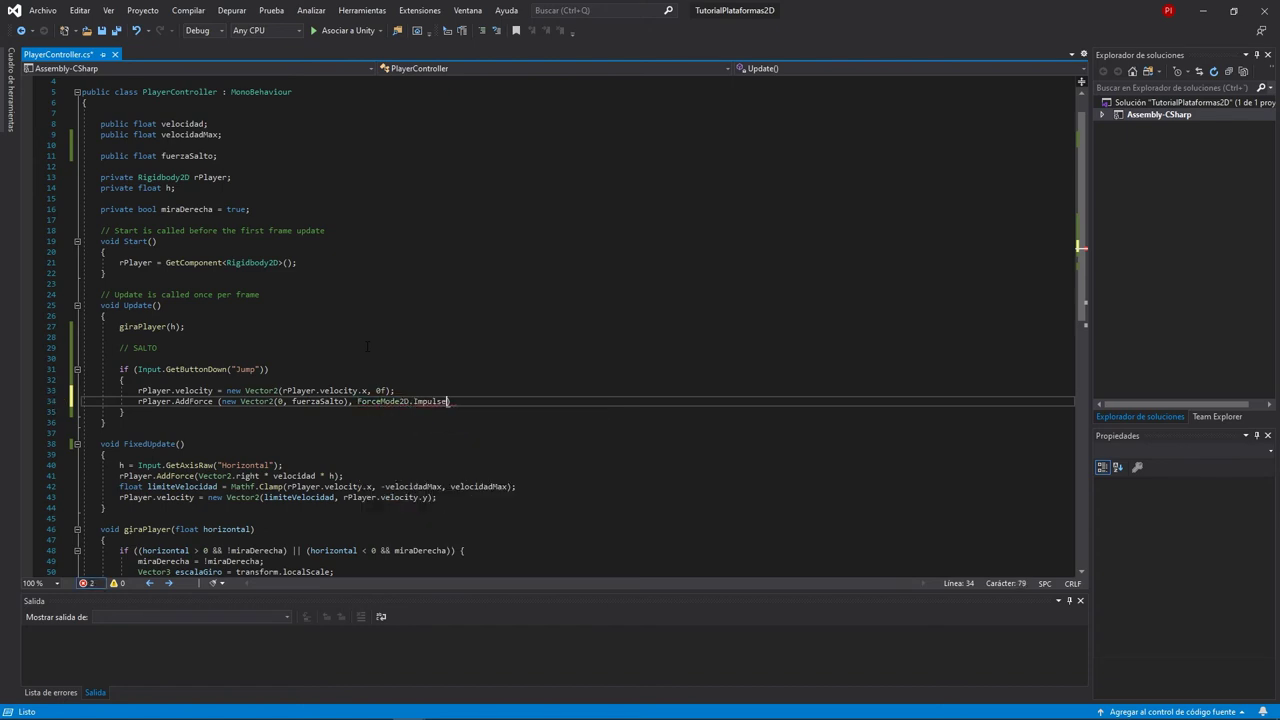
type(");")
- Save the PlayerController script and switch back to Unity
key("ctrl+s")
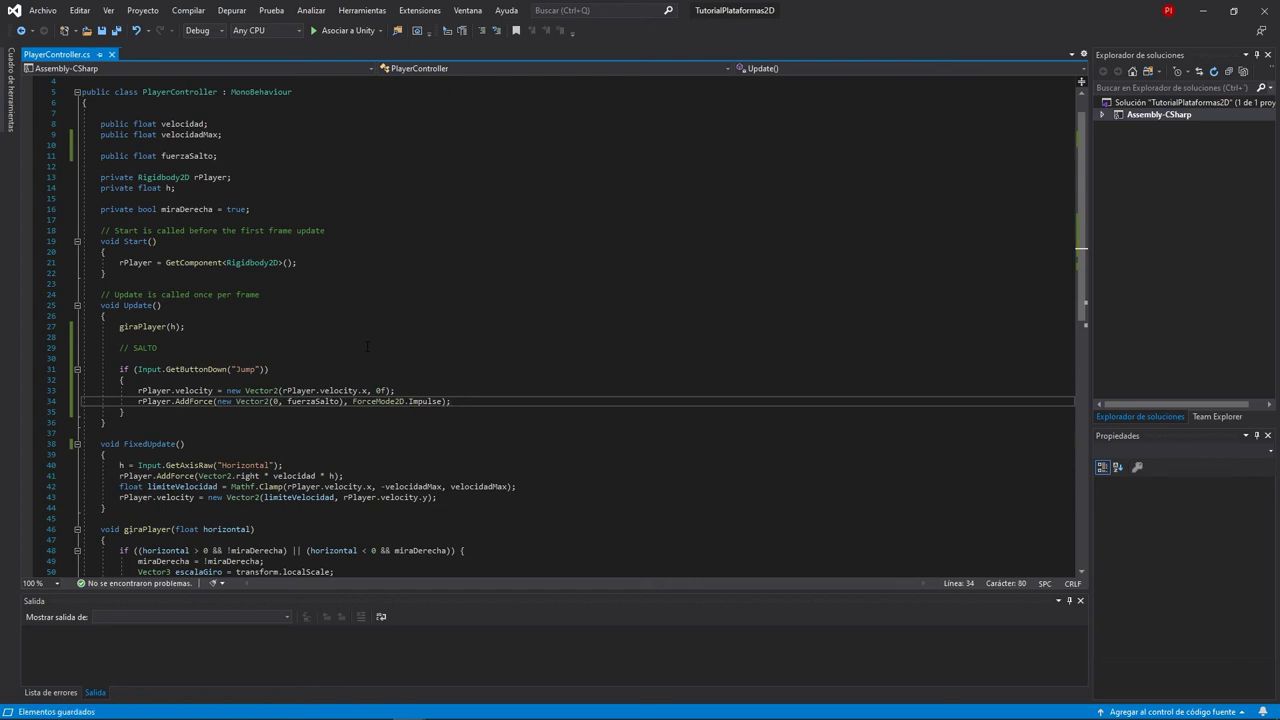
key("alt+Tab")
left_click(268, 369)
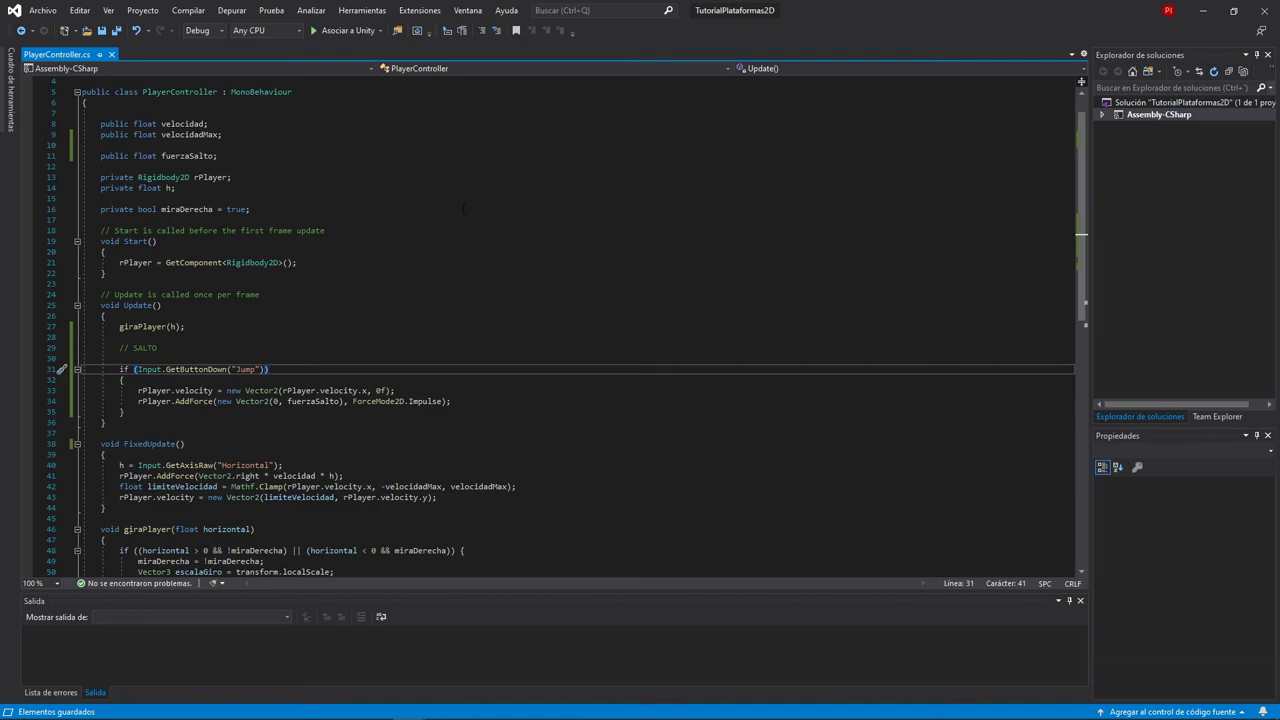
left_click(1203, 10)
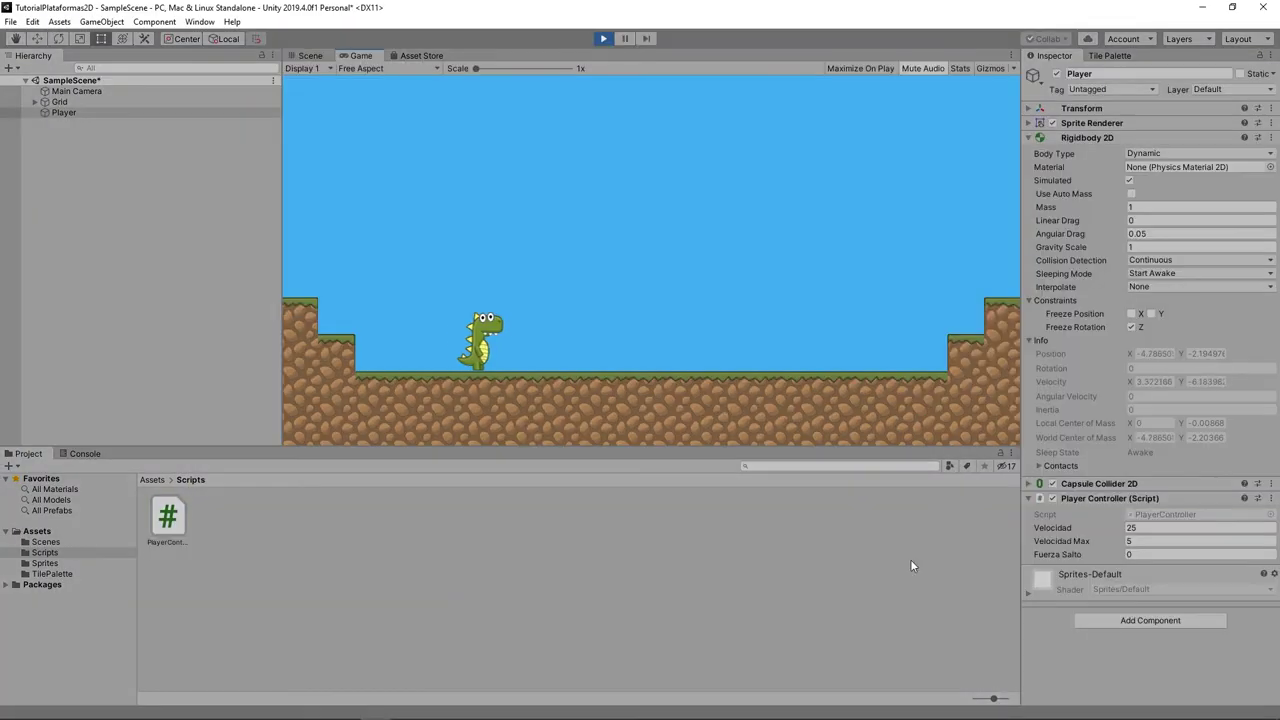
- Set Fuerza Salto to 5 and test running and jumping
left_click(1089, 552)
type("5")
key("Return")
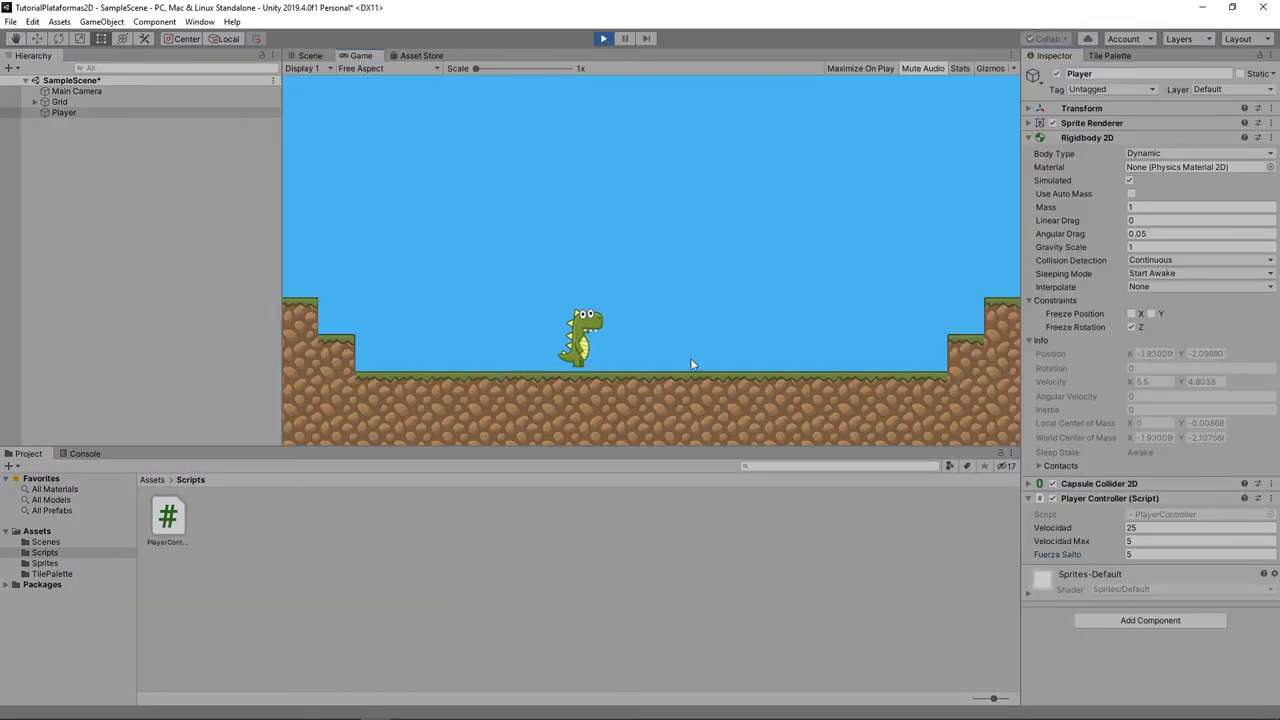
key("Left")
key("space")
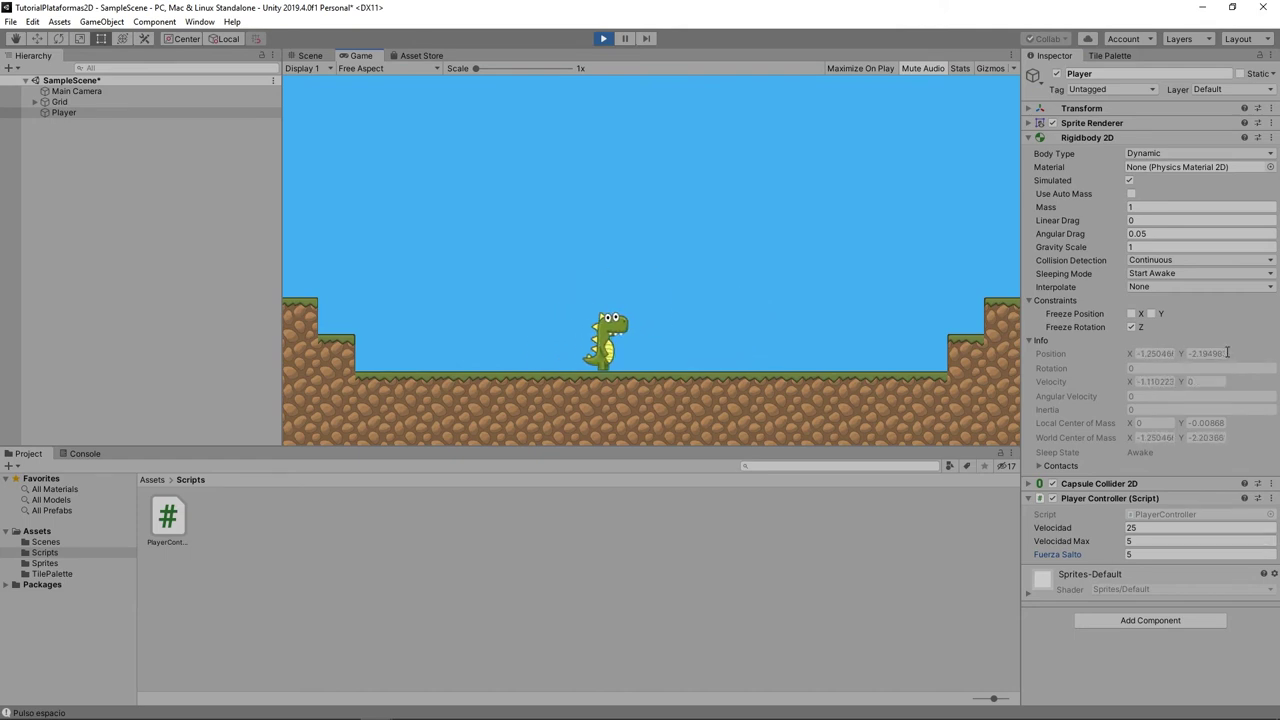
- Lower Velocidad Max to 2.5 and test turning, walking and jumping both ways
left_click_drag(1085, 541, 1075, 540)
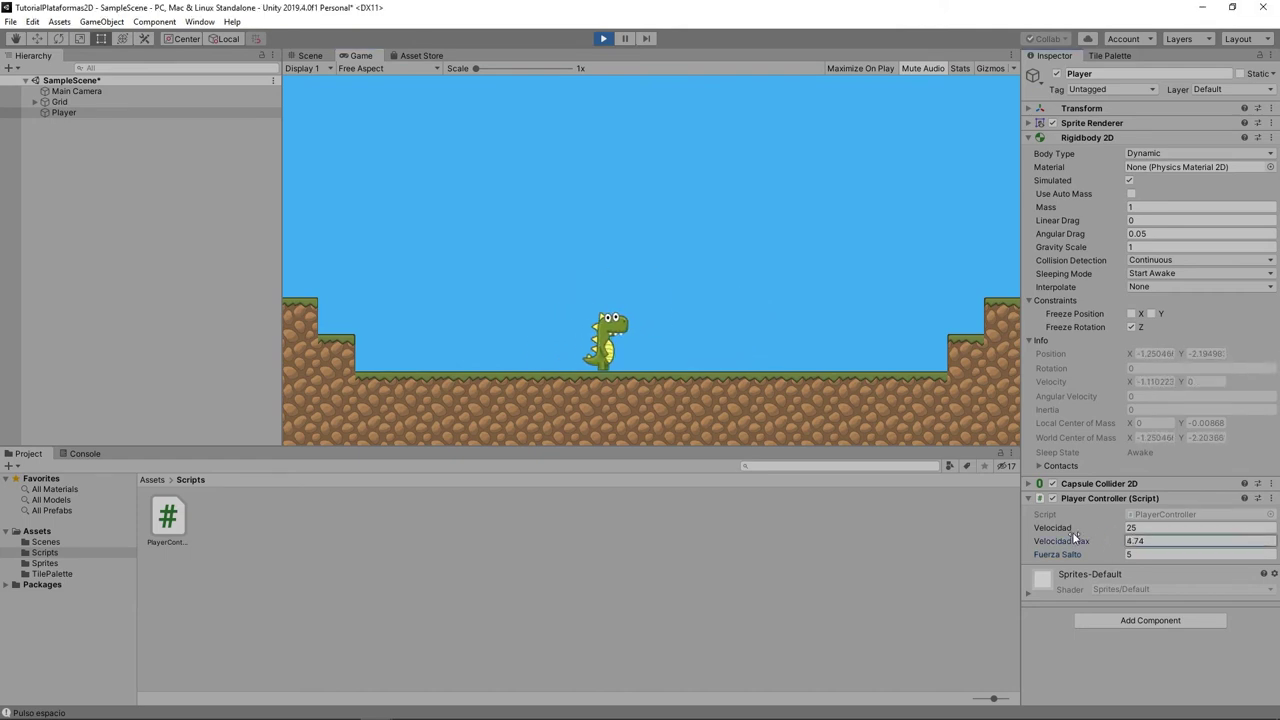
type("2.5")
left_click(751, 380)
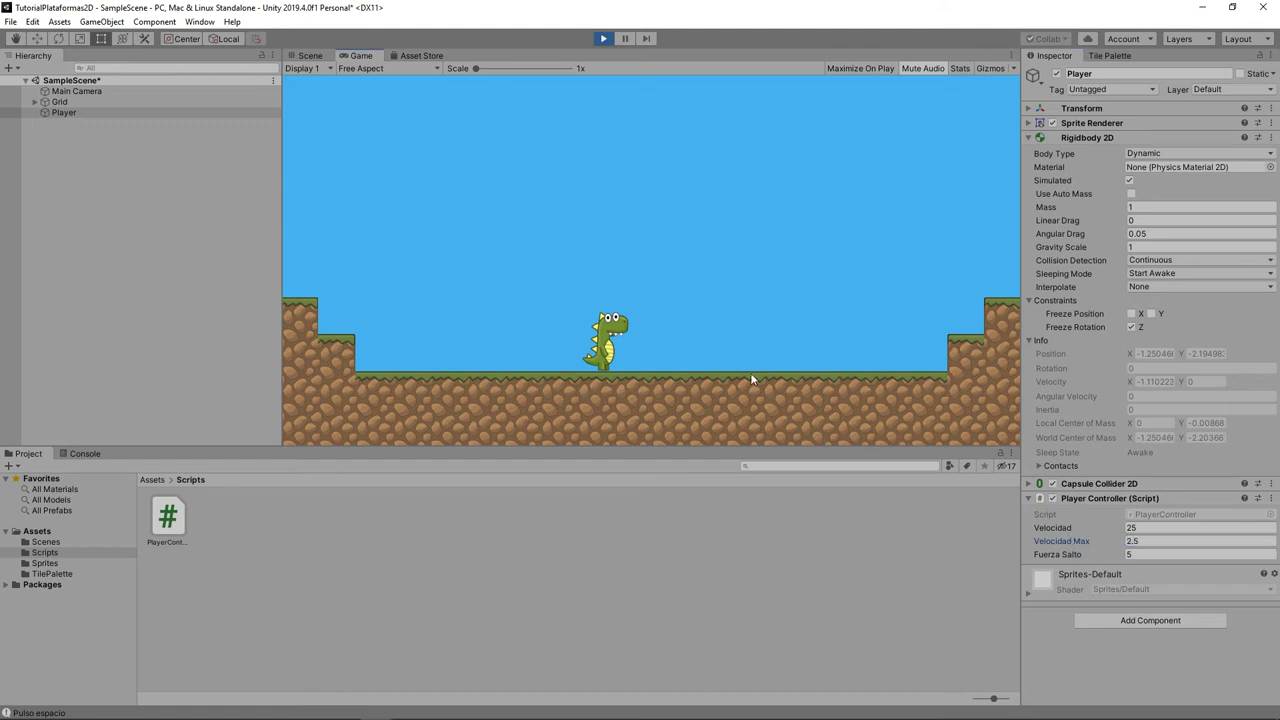
key("Left")
key("space")
key("Right")
key("space")
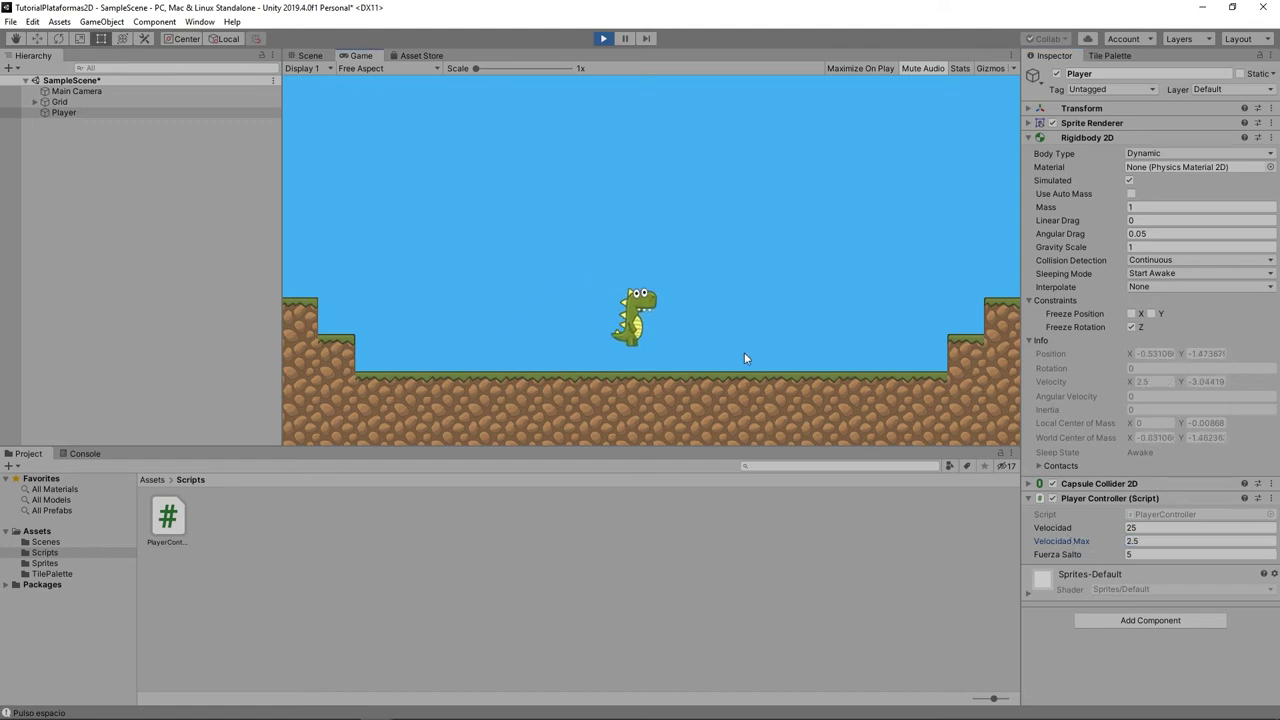
key("Left")
key("Right")
key("space")
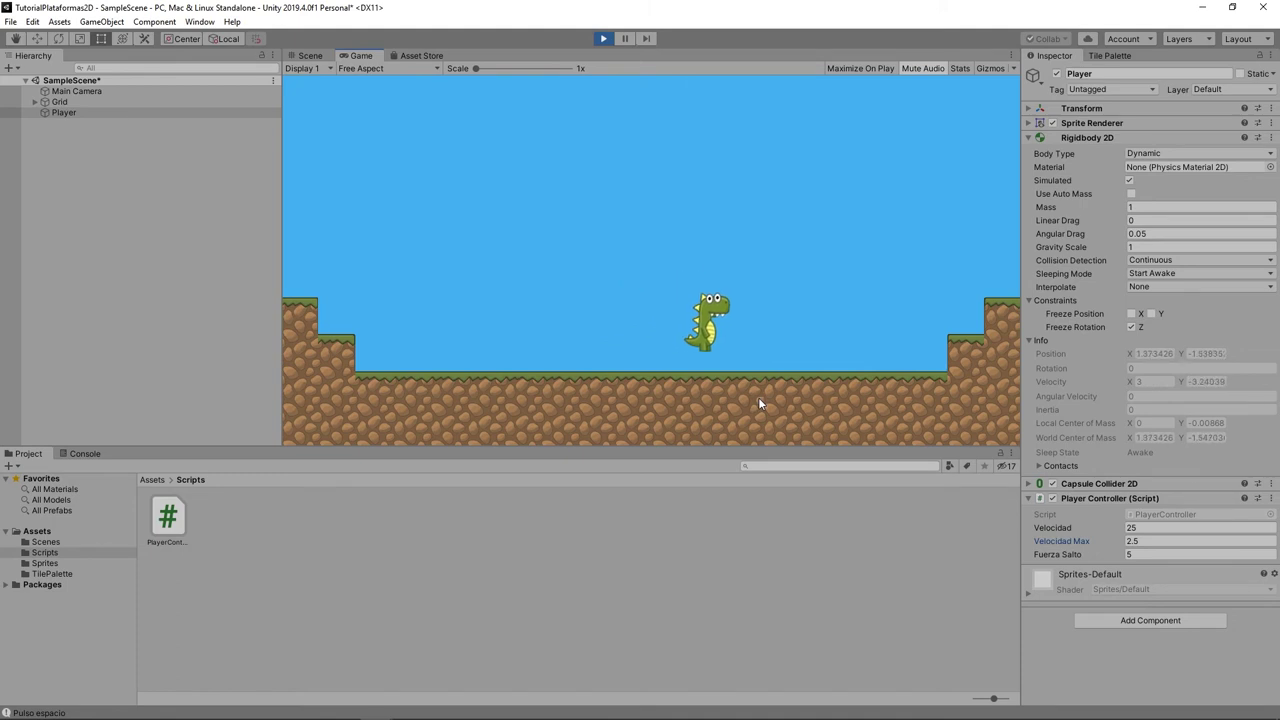
key("Left")
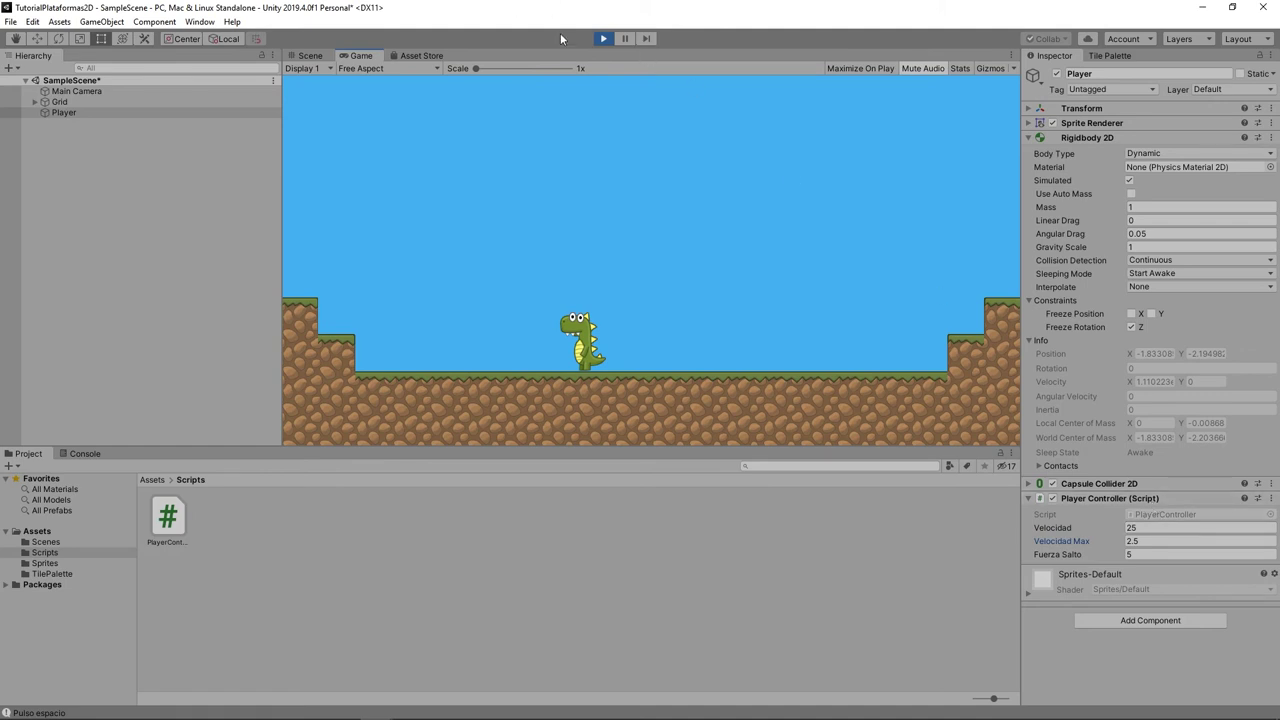
- Restart Play, enter Velocidad Max 2.5 and Fuerza Salto 5, and test a jump
left_click(603, 39)
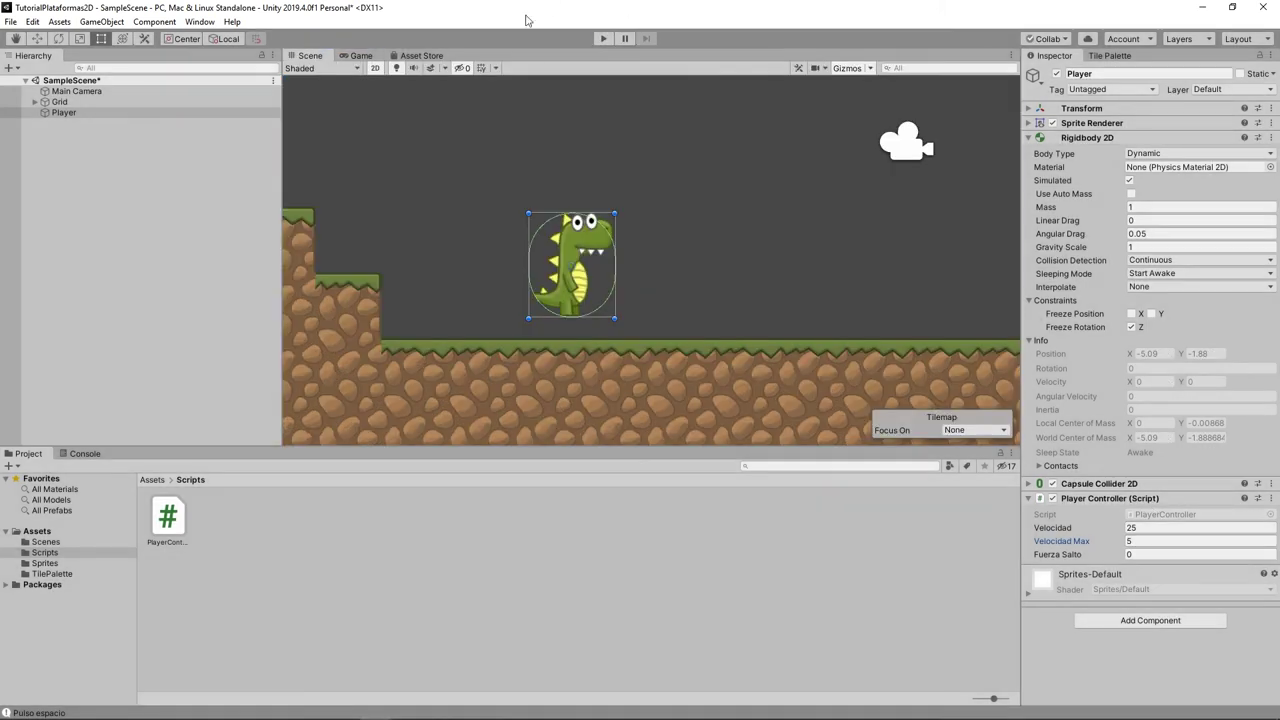
left_click(603, 39)
left_click(1080, 541)
type("2")
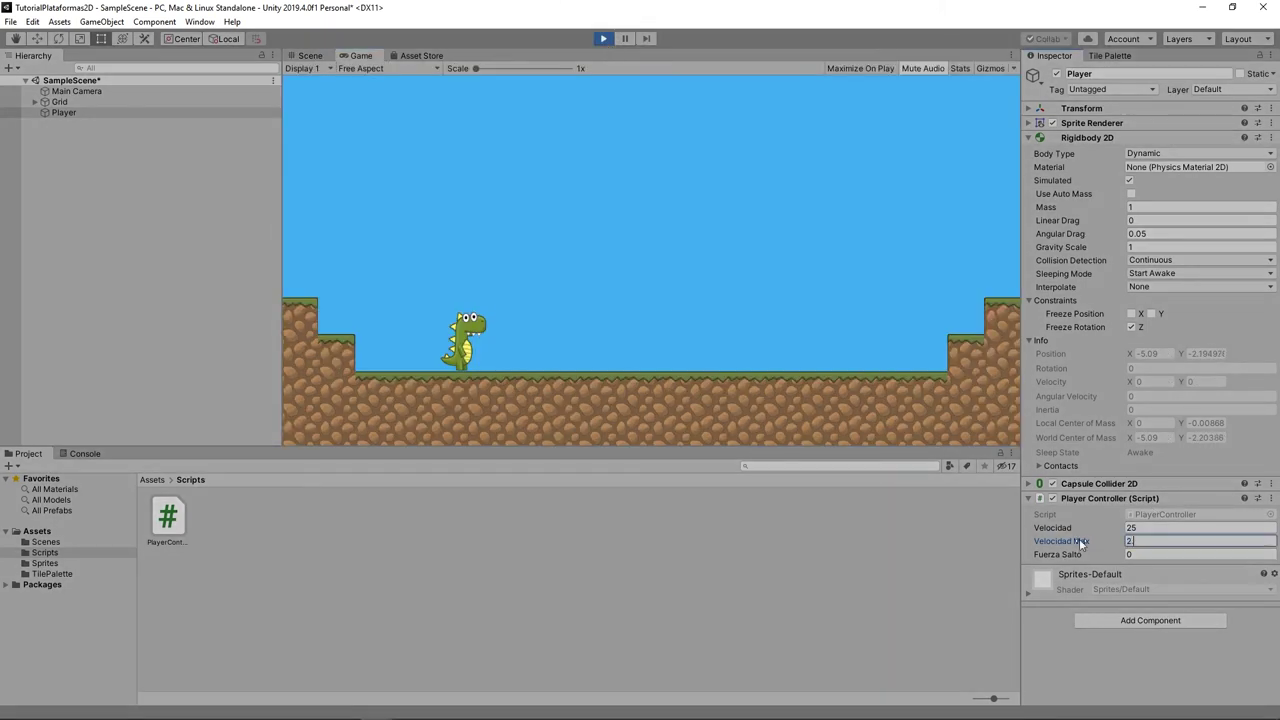
type(".5")
key("Tab")
type("5")
key("Return")
left_click(660, 375)
key("space")
key("Right")
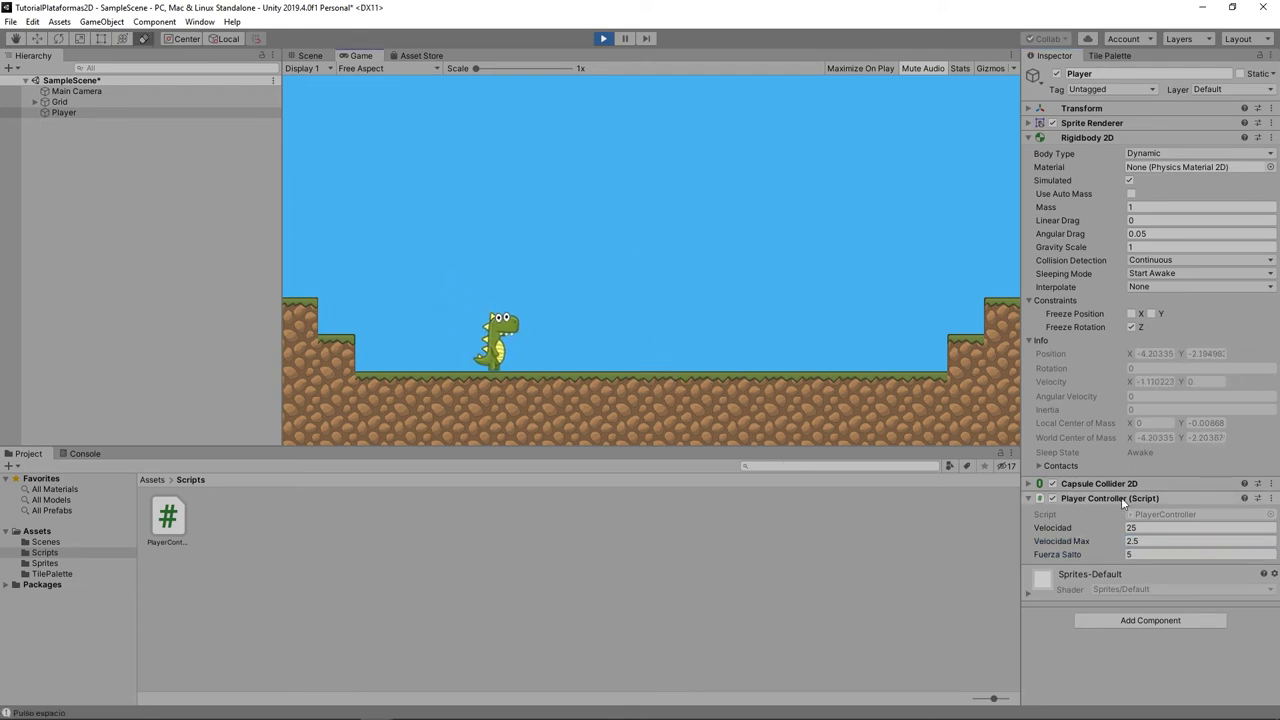
- Copy the PlayerController component, stop Play, paste its values, and play again
left_click(1271, 498)
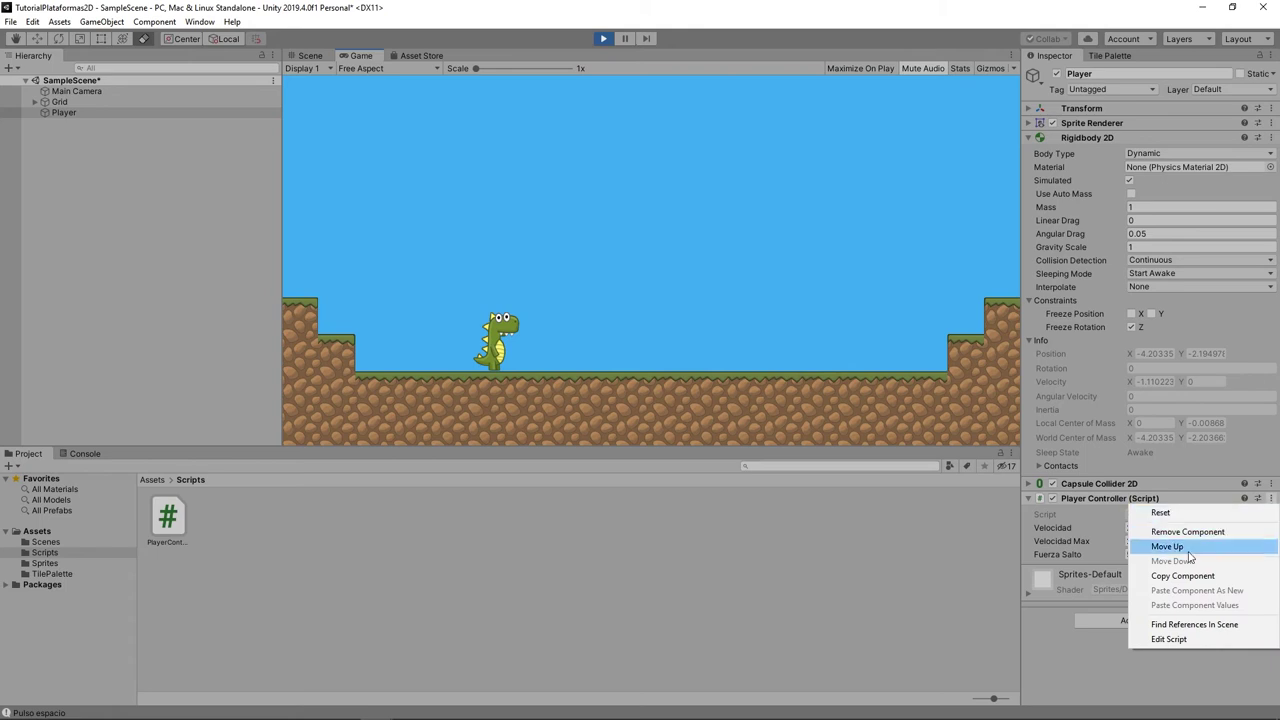
left_click(1183, 575)
left_click(605, 41)
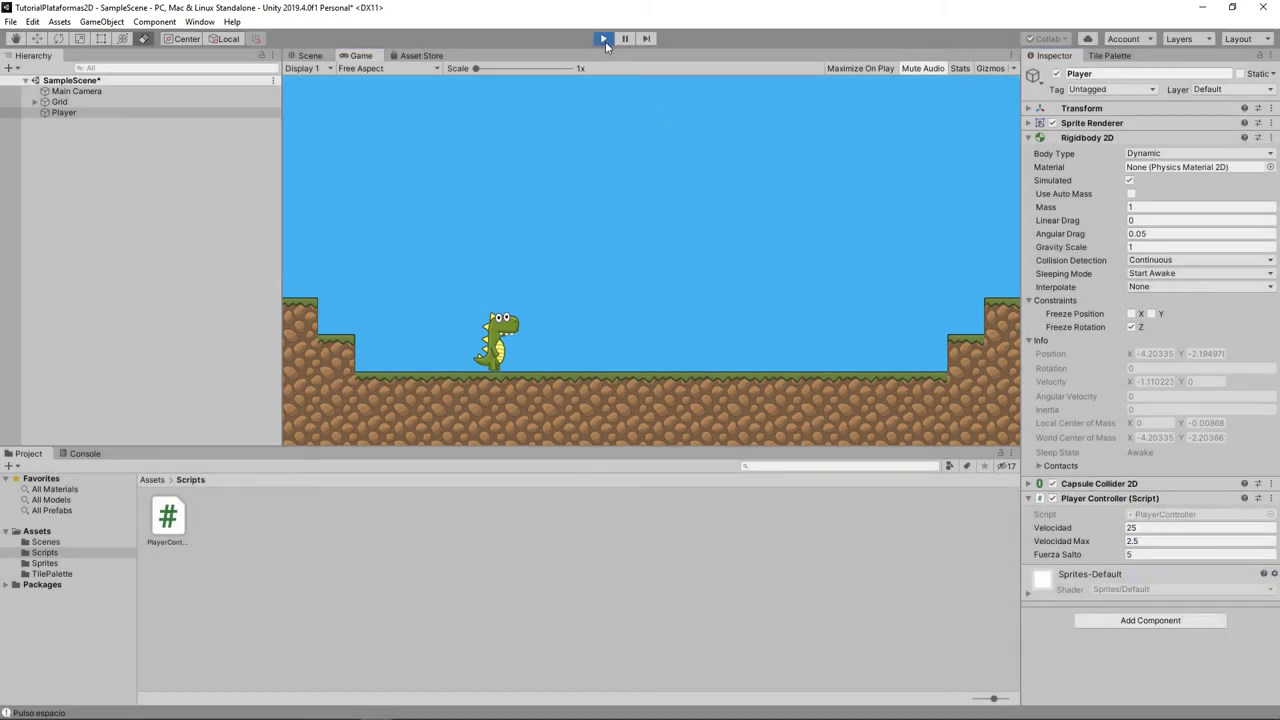
left_click(1271, 498)
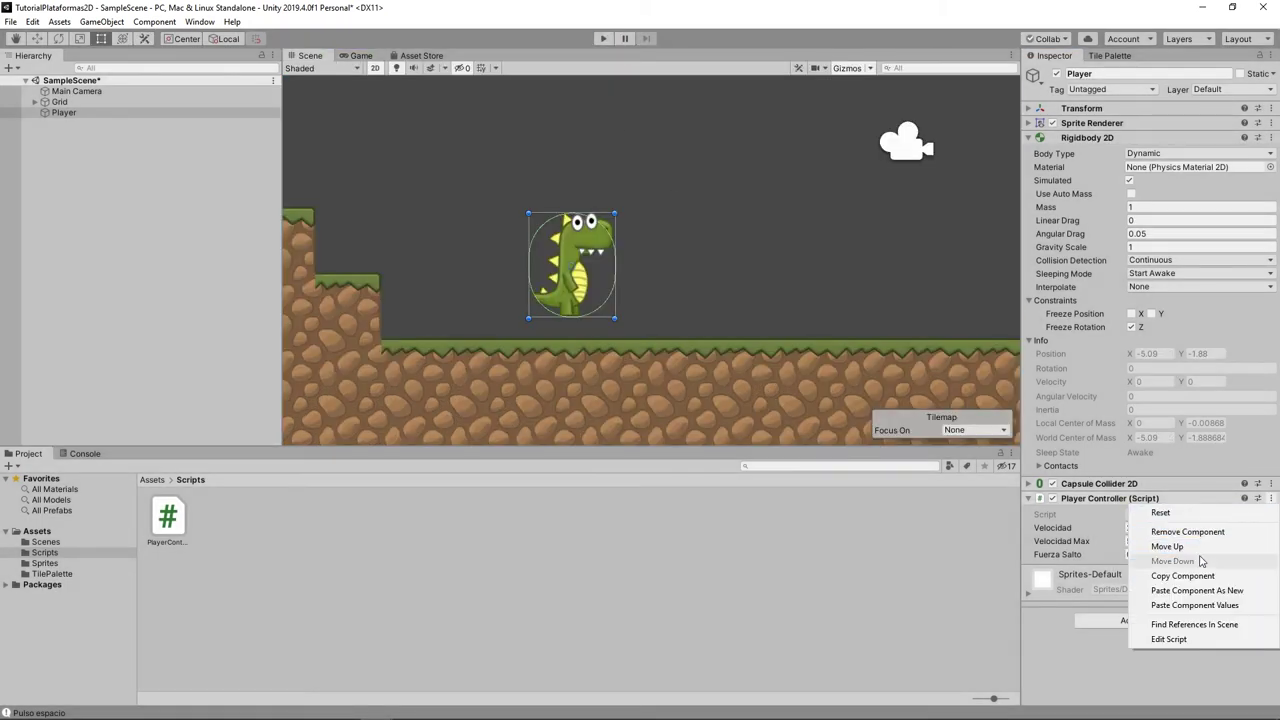
left_click(1188, 607)
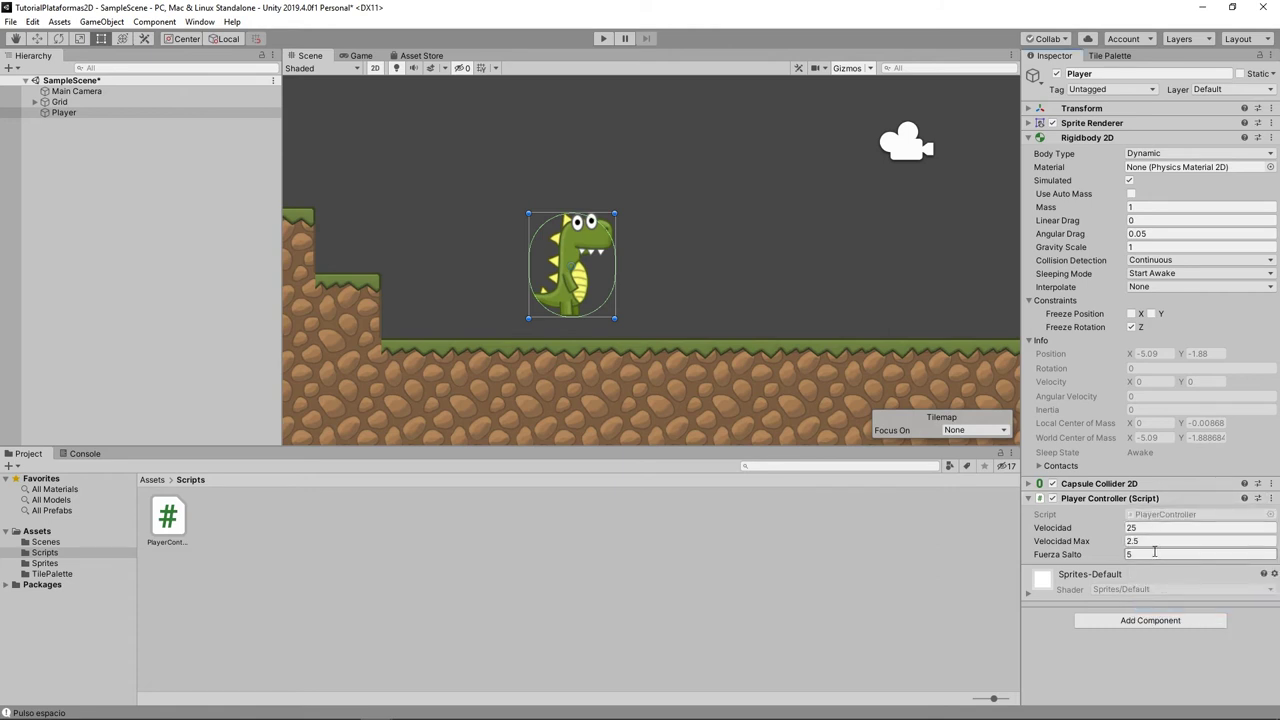
left_click(601, 39)
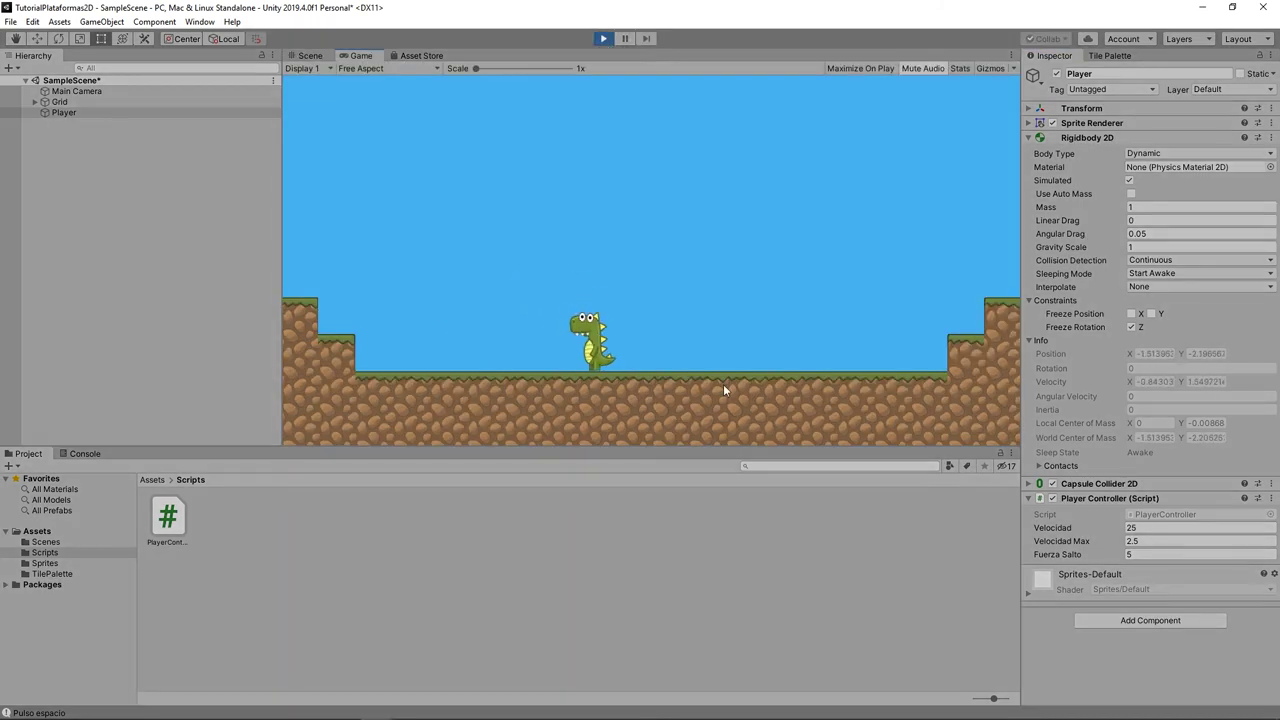
- Walk the dinosaur both ways and jump repeatedly, enlarging the Game view Scale to 1.58x
key("space")
key("Right")
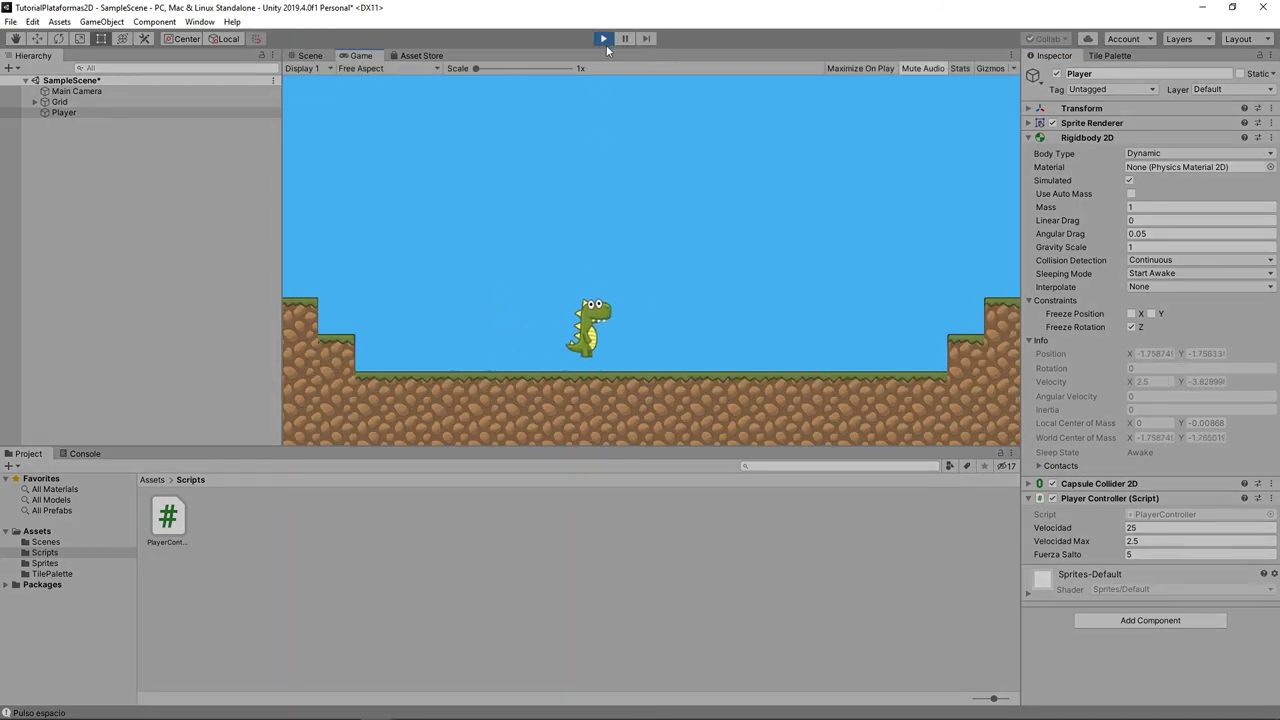
key("Left")
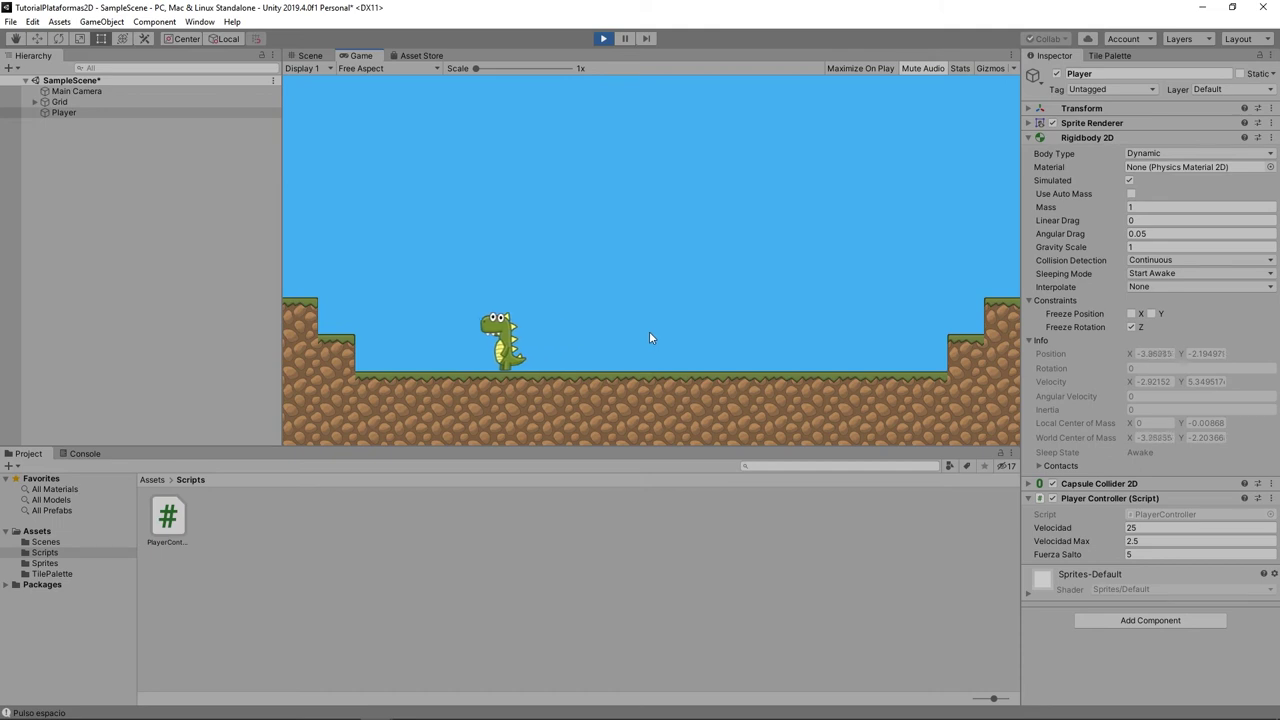
key("Right")
key("space")
key("space")
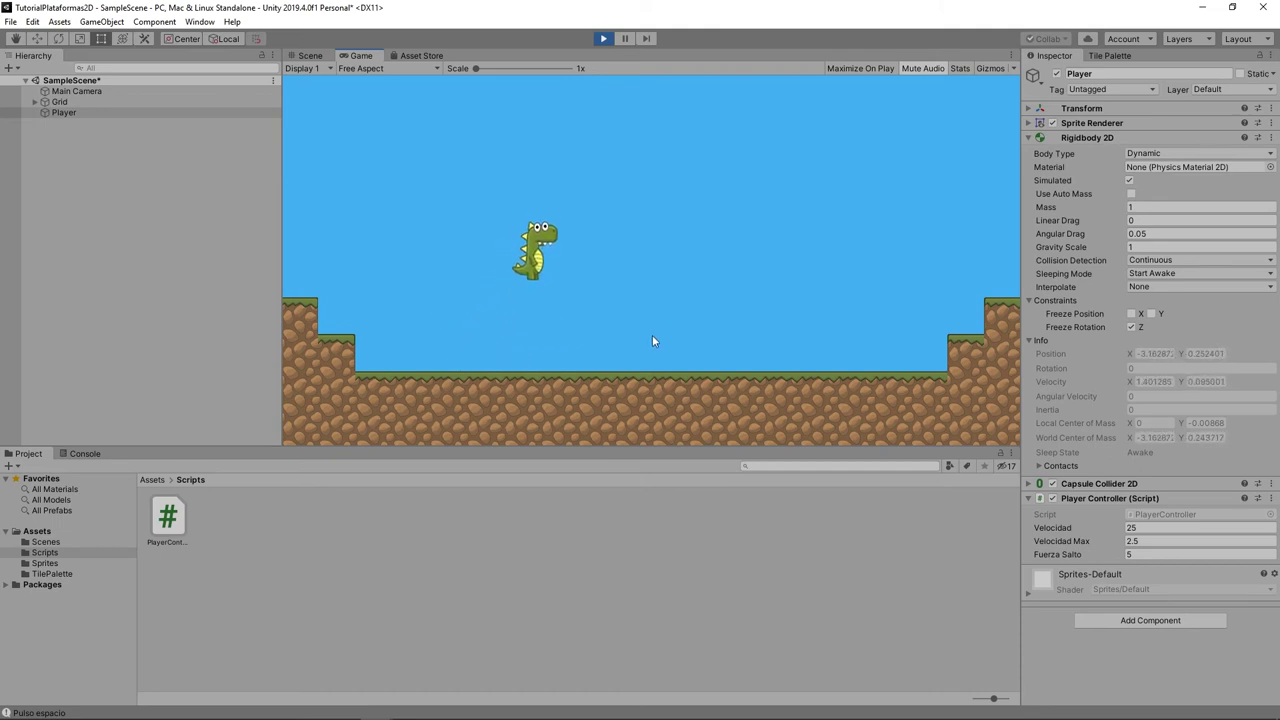
key("space")
key("space")
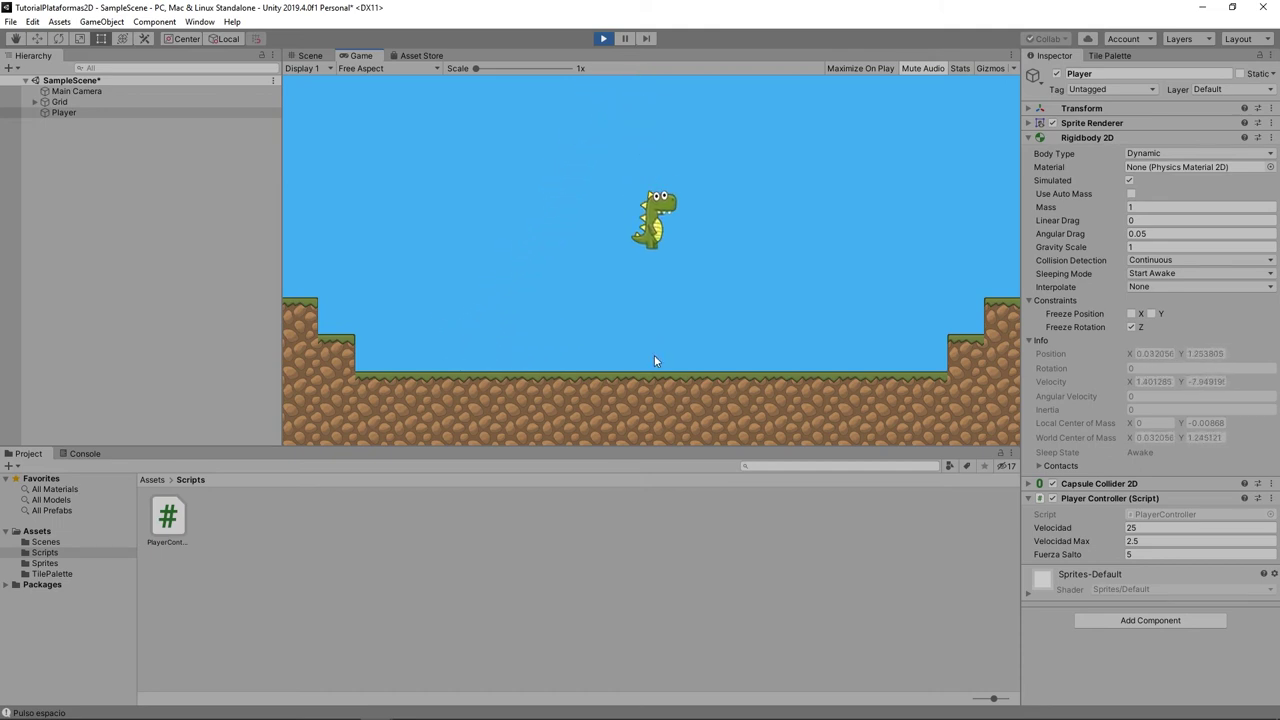
key("Left")
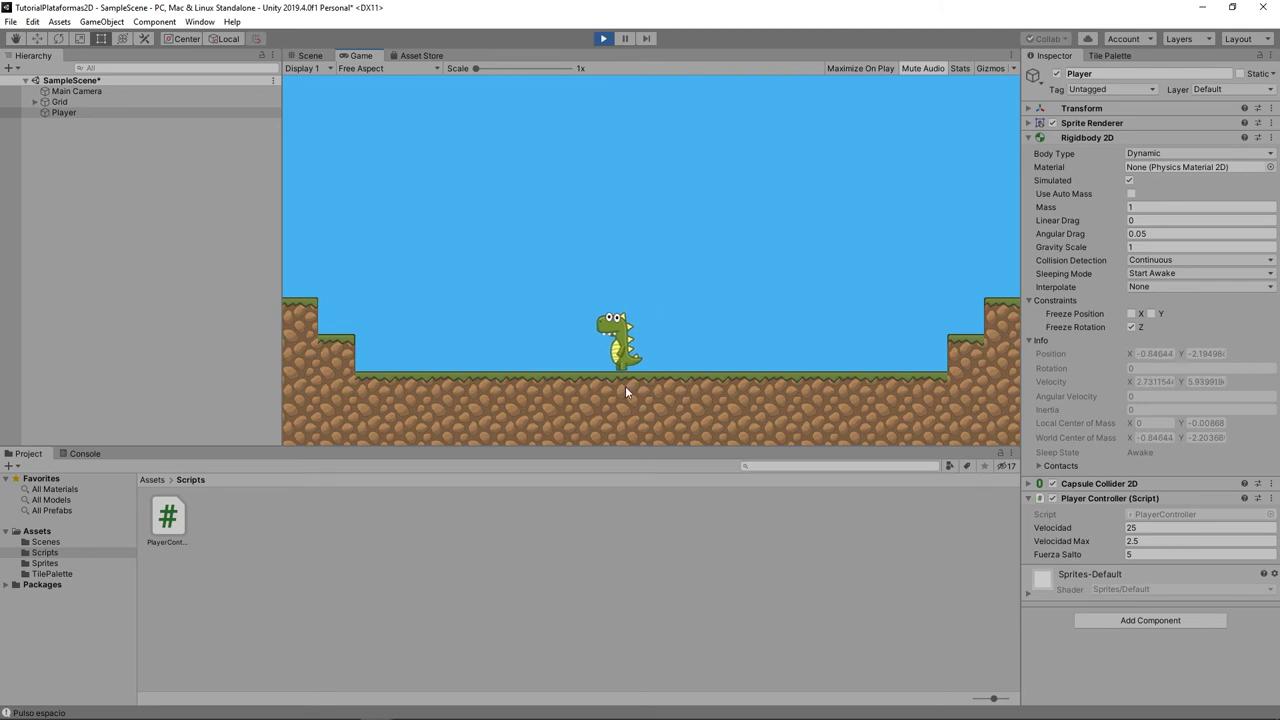
key("space")
key("space")
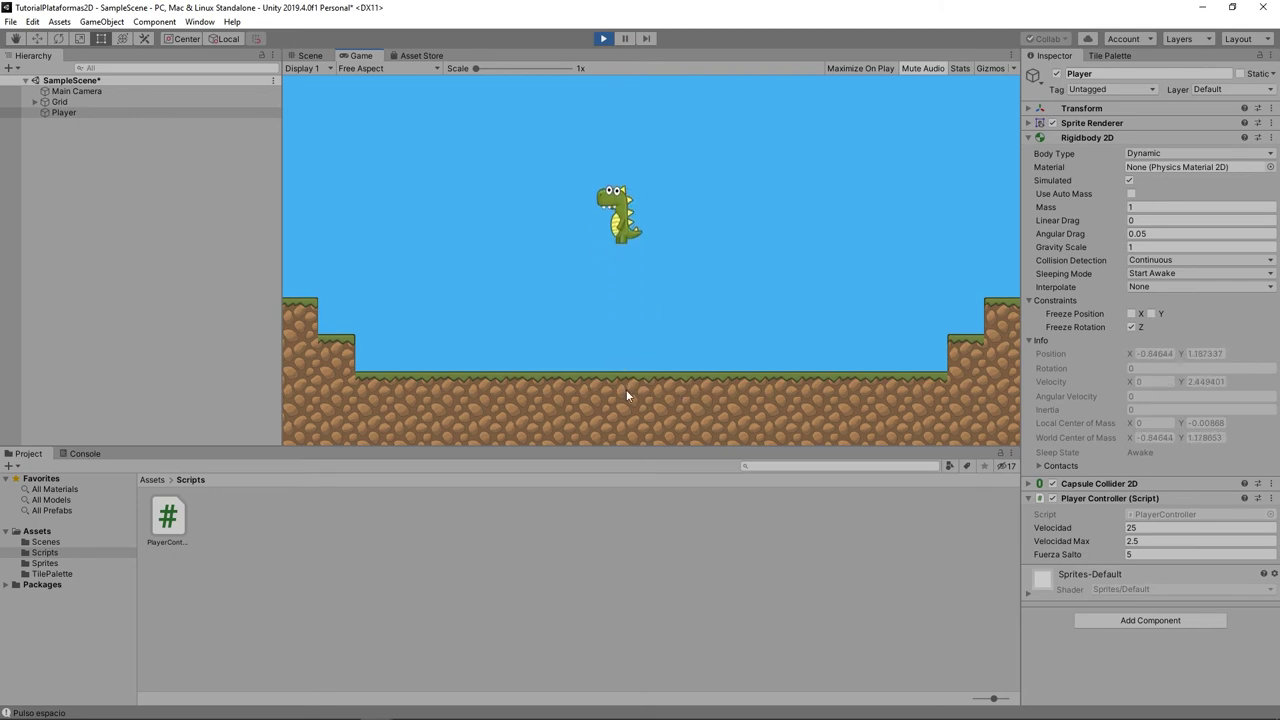
key("space")
key("Left")
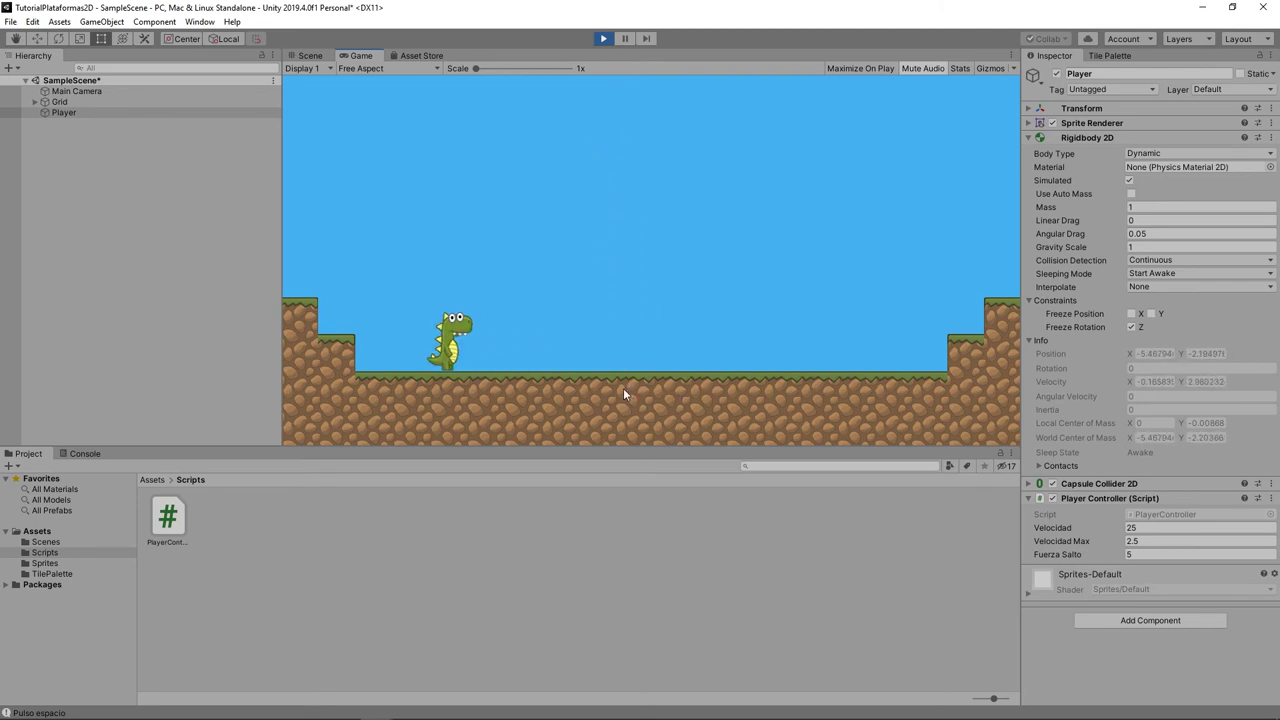
key("Right")
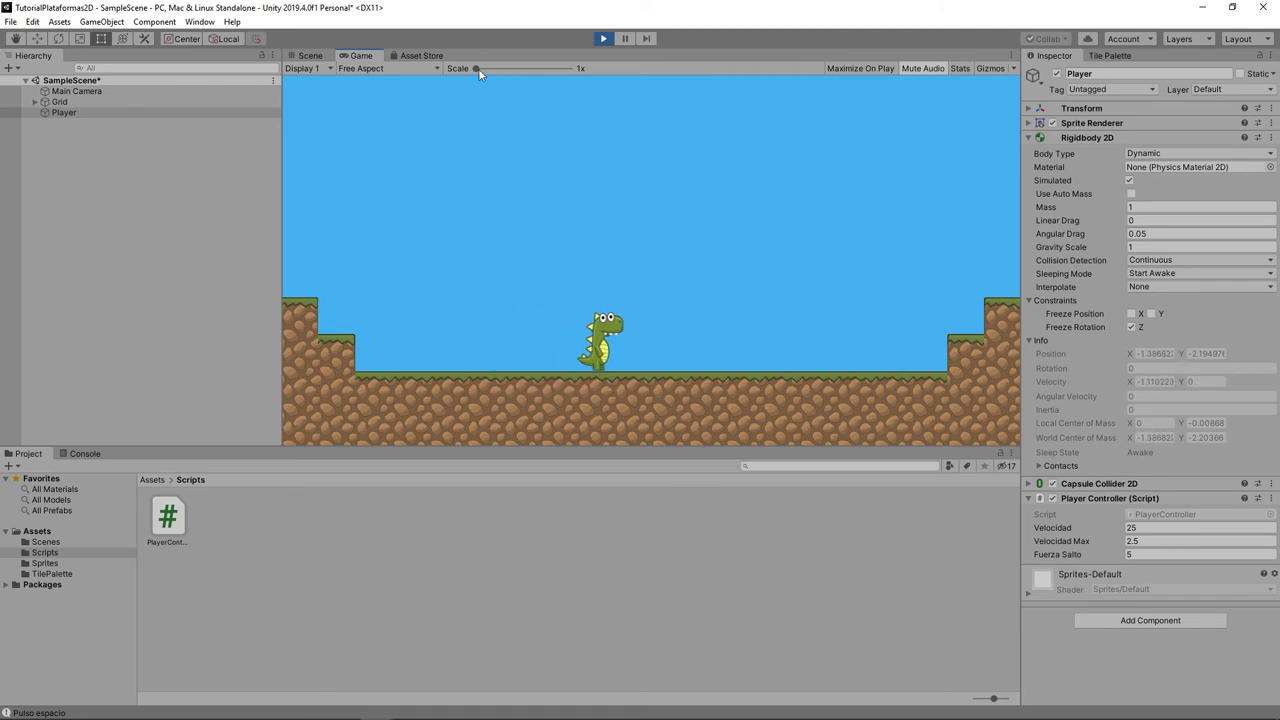
left_click_drag(478, 68, 502, 68)
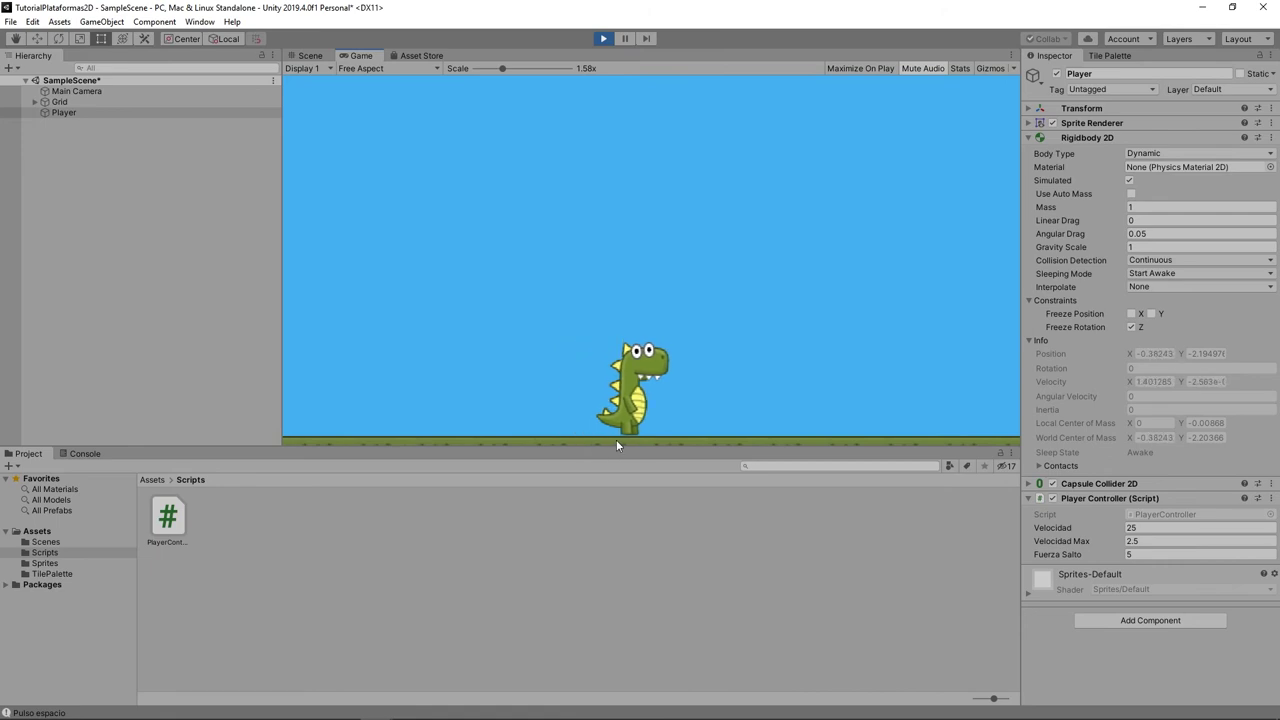
key("Left")
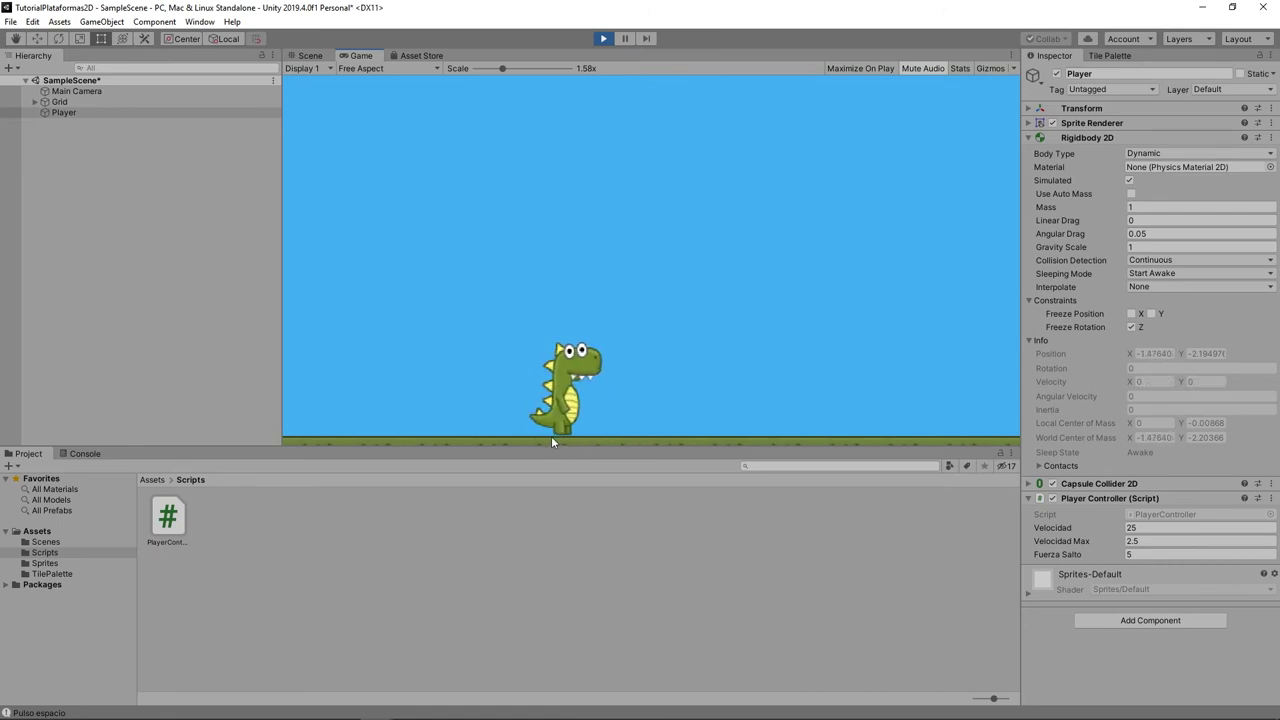
- Stop Play and raise the Capsule Collider 2D bottom edge to the dinosaur's feet via Edit Collider
left_click(603, 41)
scroll(575, 328, "up", 2)
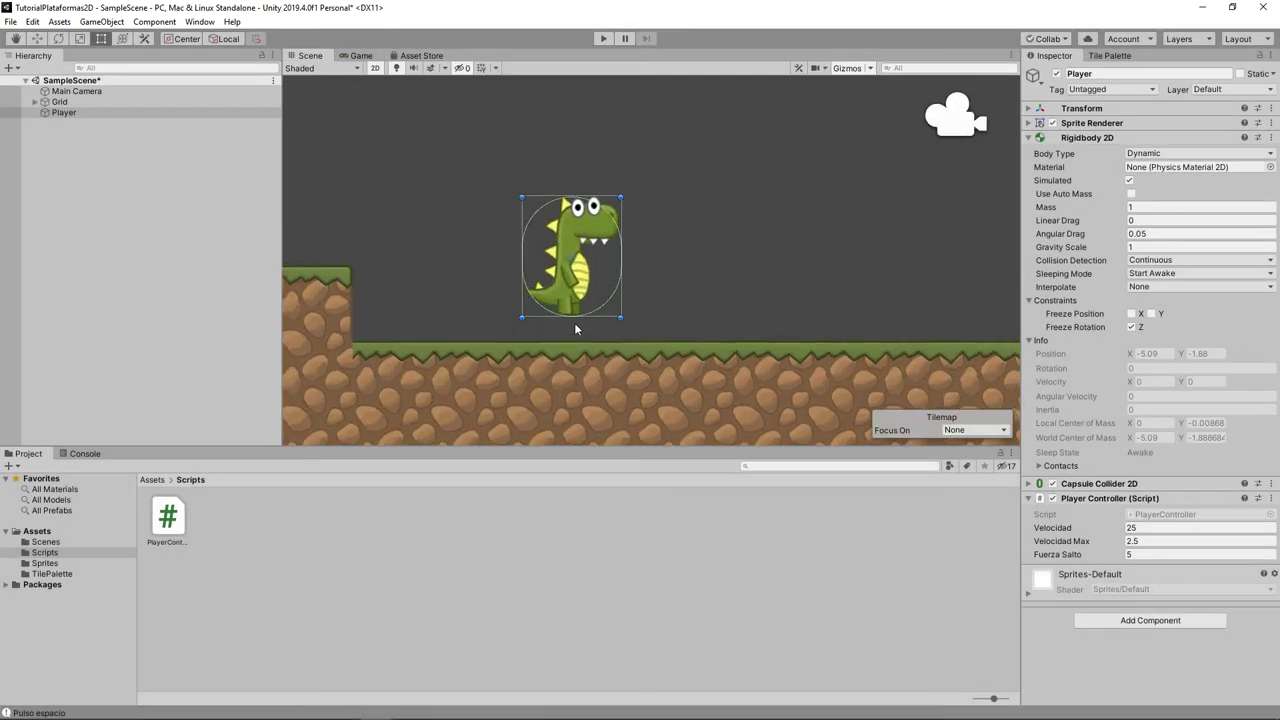
scroll(575, 328, "up", 2)
scroll(575, 328, "up", 2)
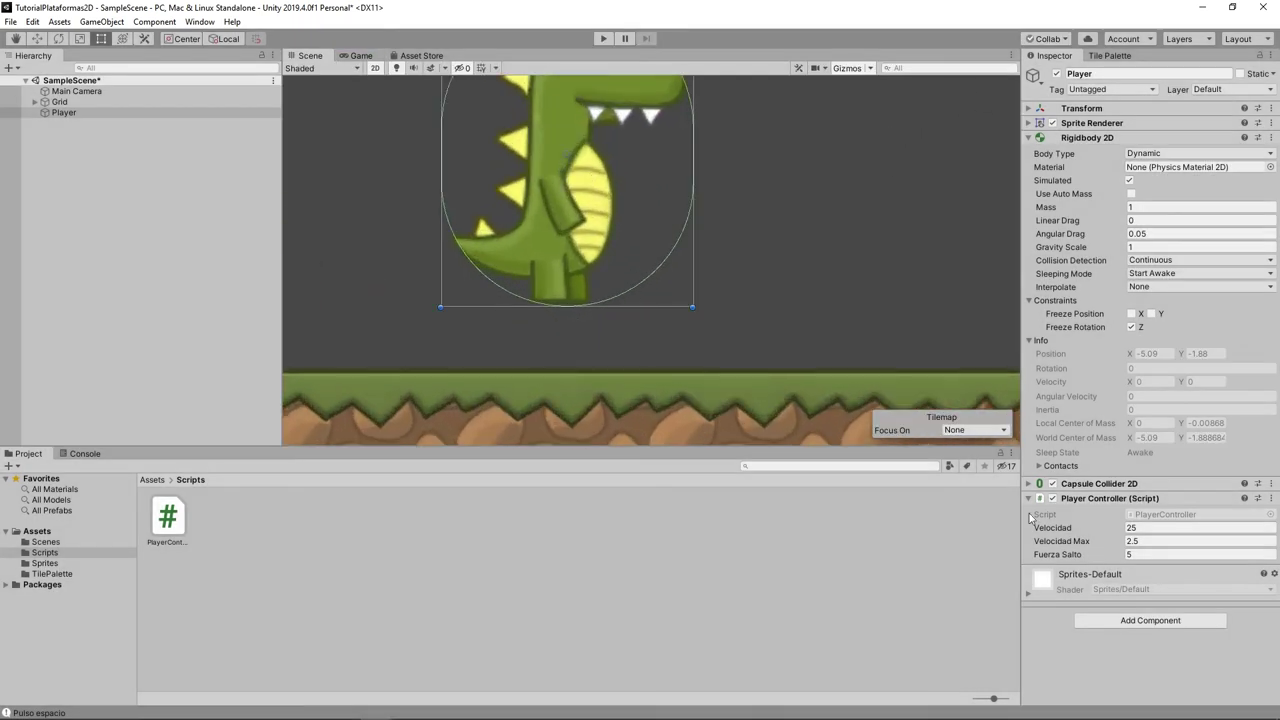
left_click(1097, 485)
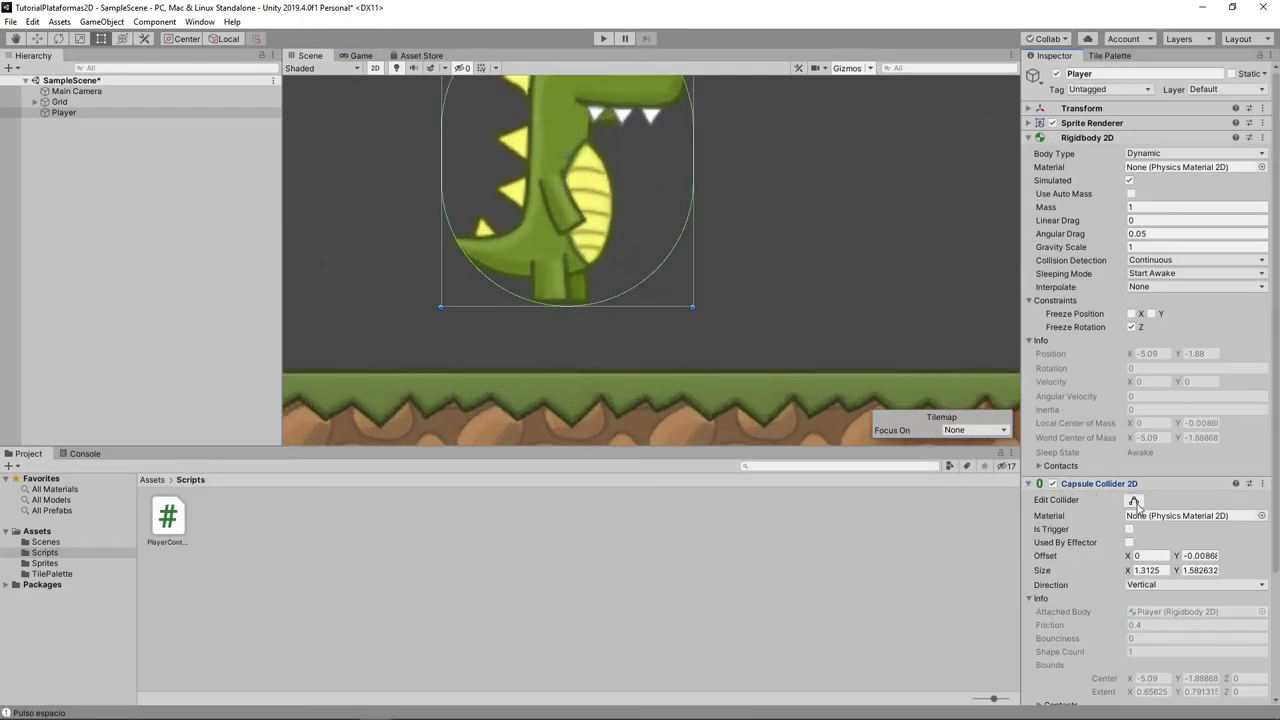
left_click(1133, 500)
left_click_drag(571, 310, 568, 304)
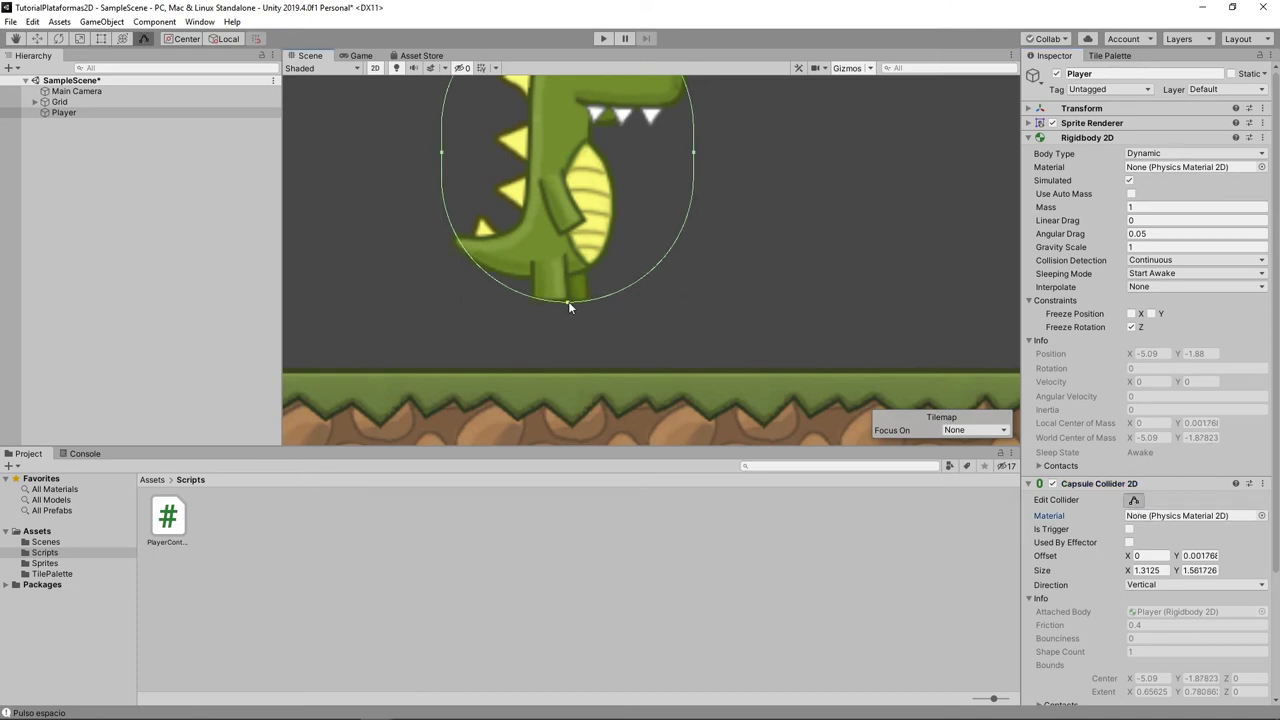
- Test the adjusted collider by walking left and right and jumping, then stop Play
left_click(603, 38)
key("Right")
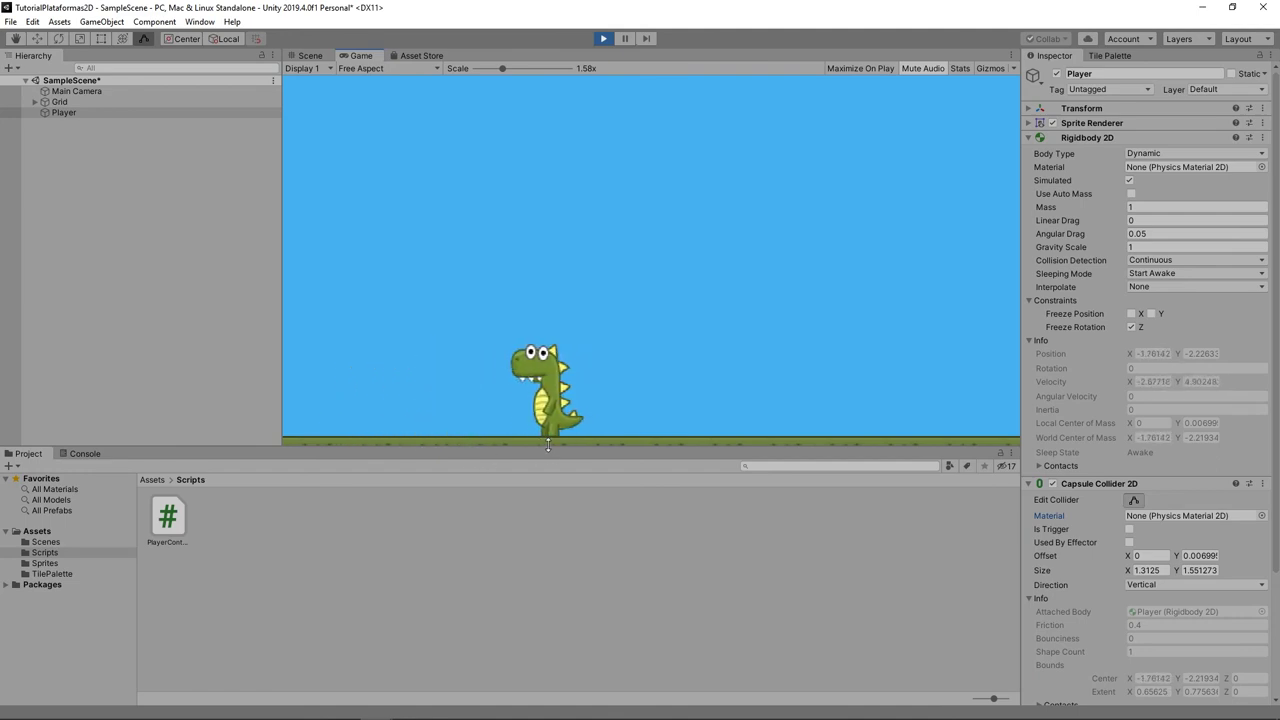
key("Left")
key("Left")
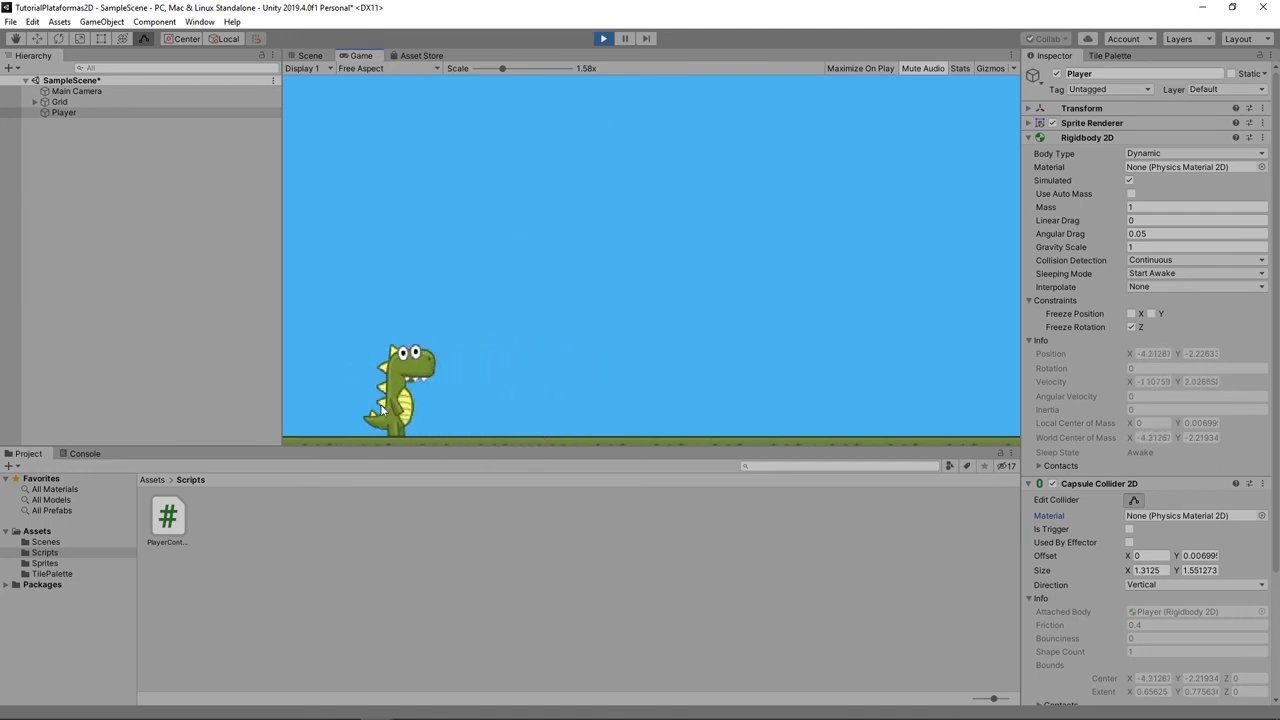
key("Right")
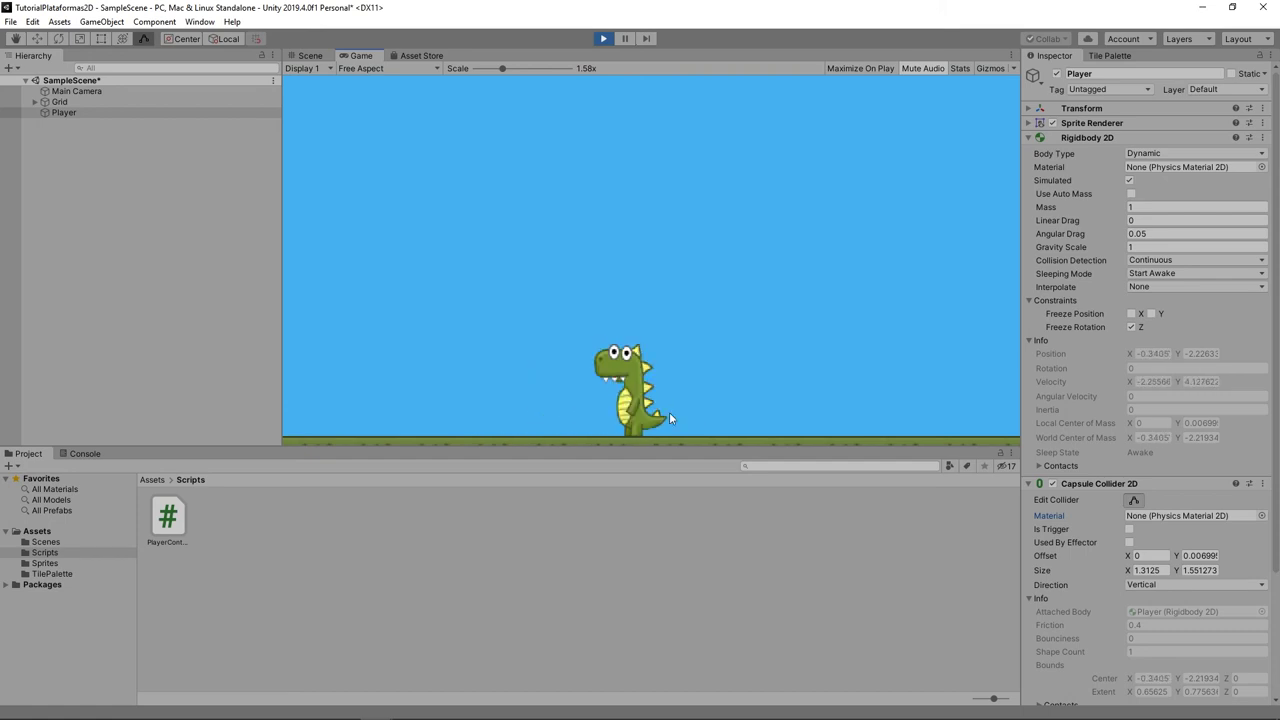
key("Left")
key("space")
key("Right")
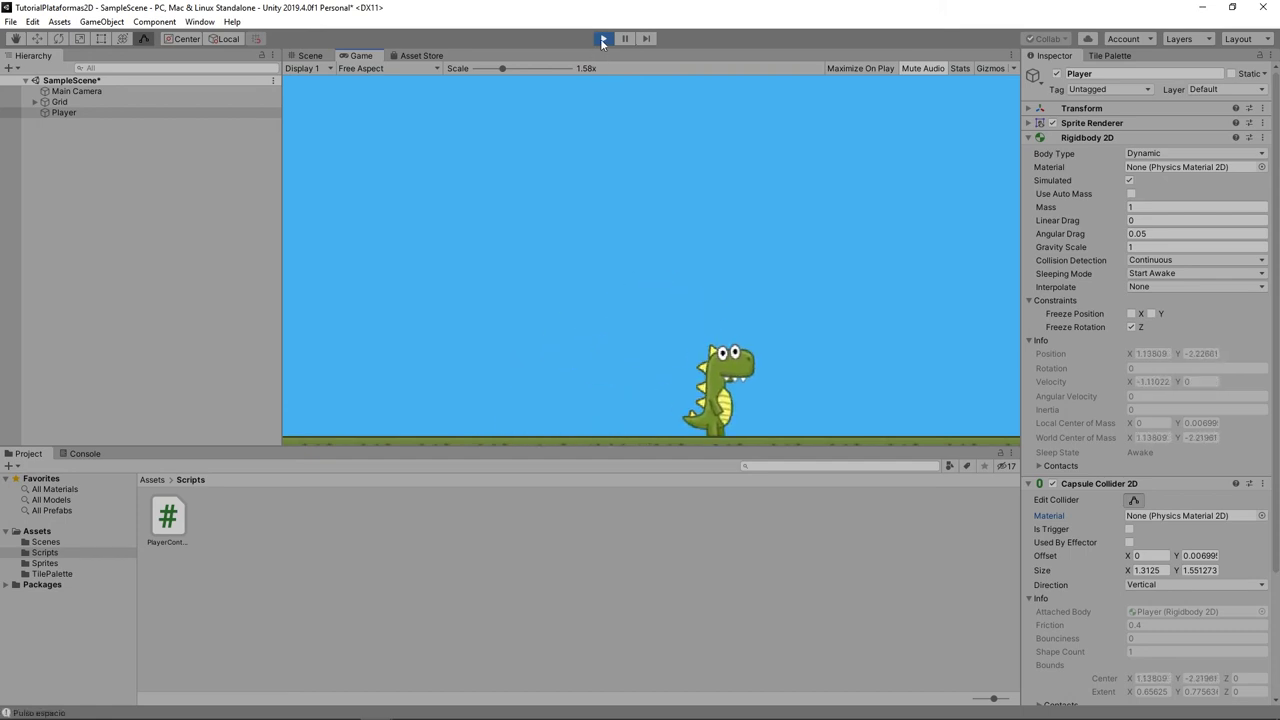
left_click(603, 38)
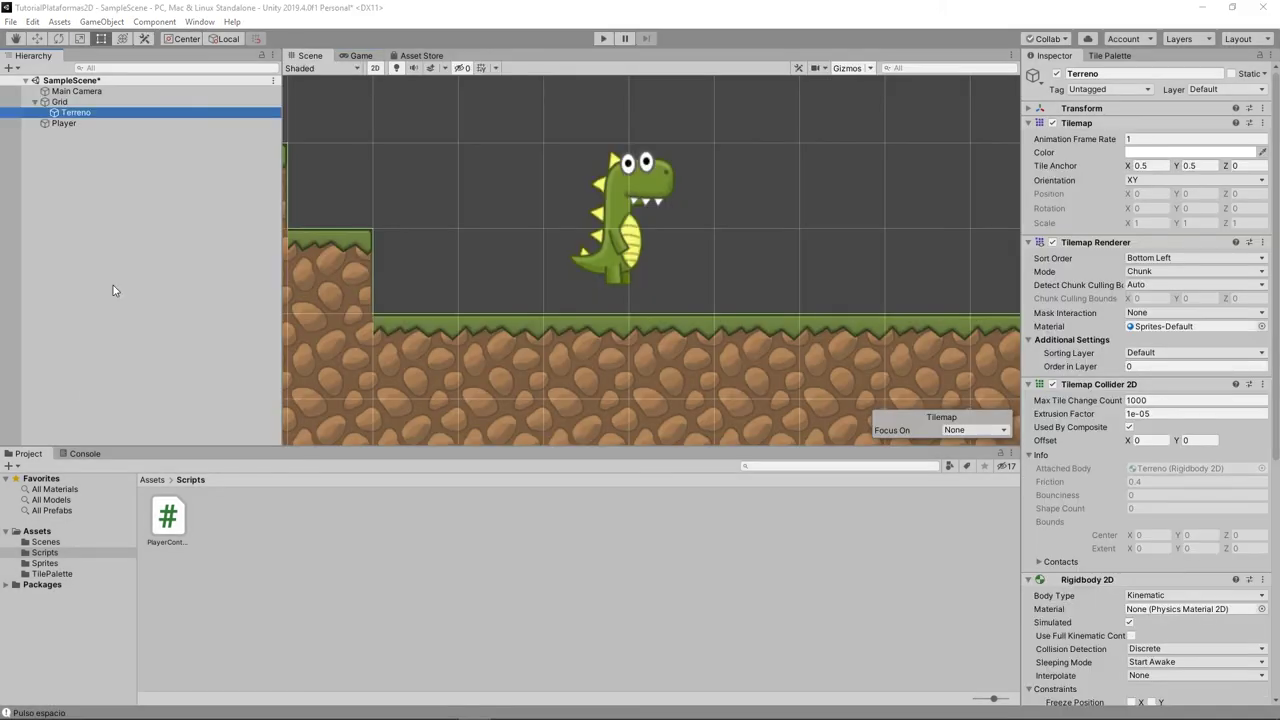
- Add a new tag named Terreno in Tags & Layers
left_click(80, 103)
left_click(80, 113)
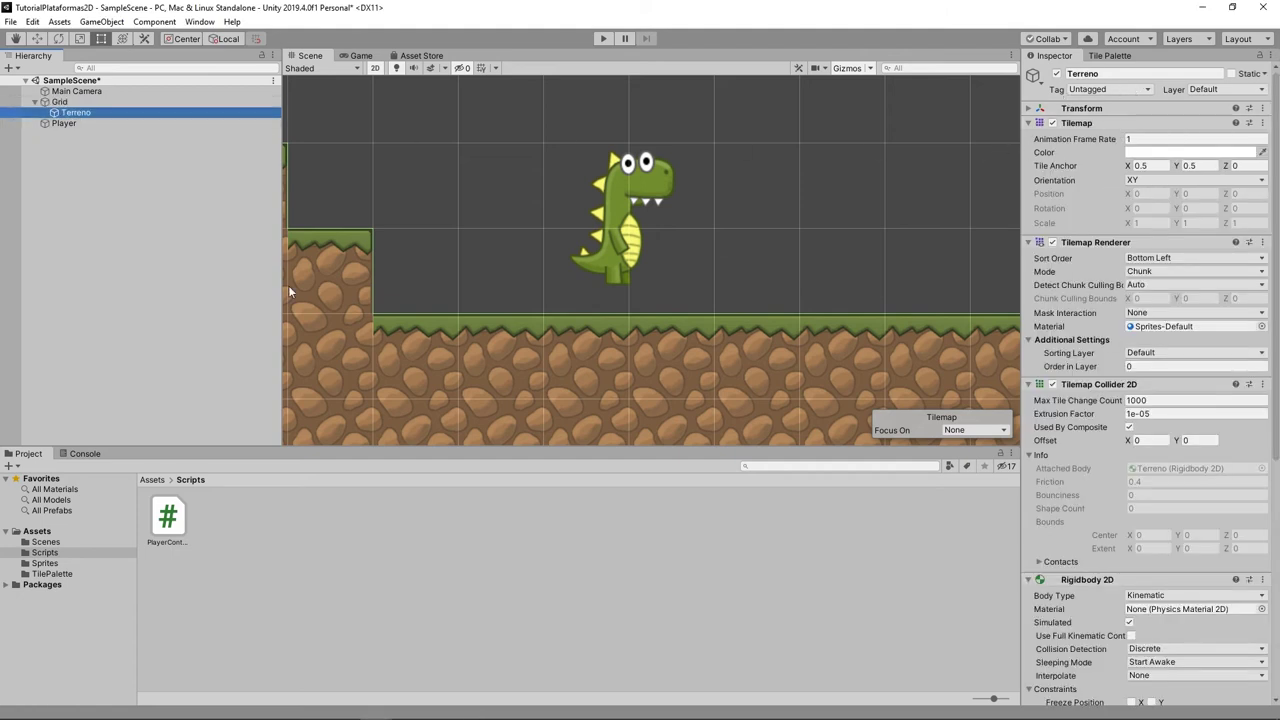
left_click(1146, 91)
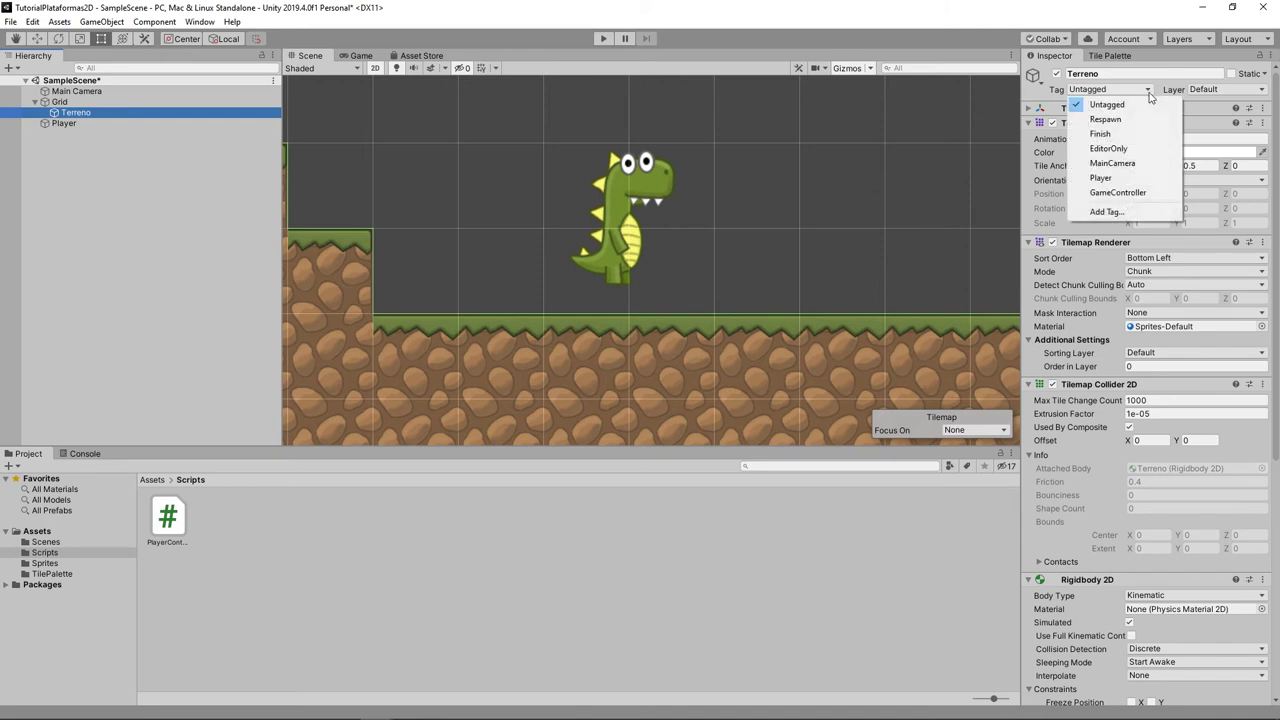
left_click(1140, 214)
left_click(1243, 138)
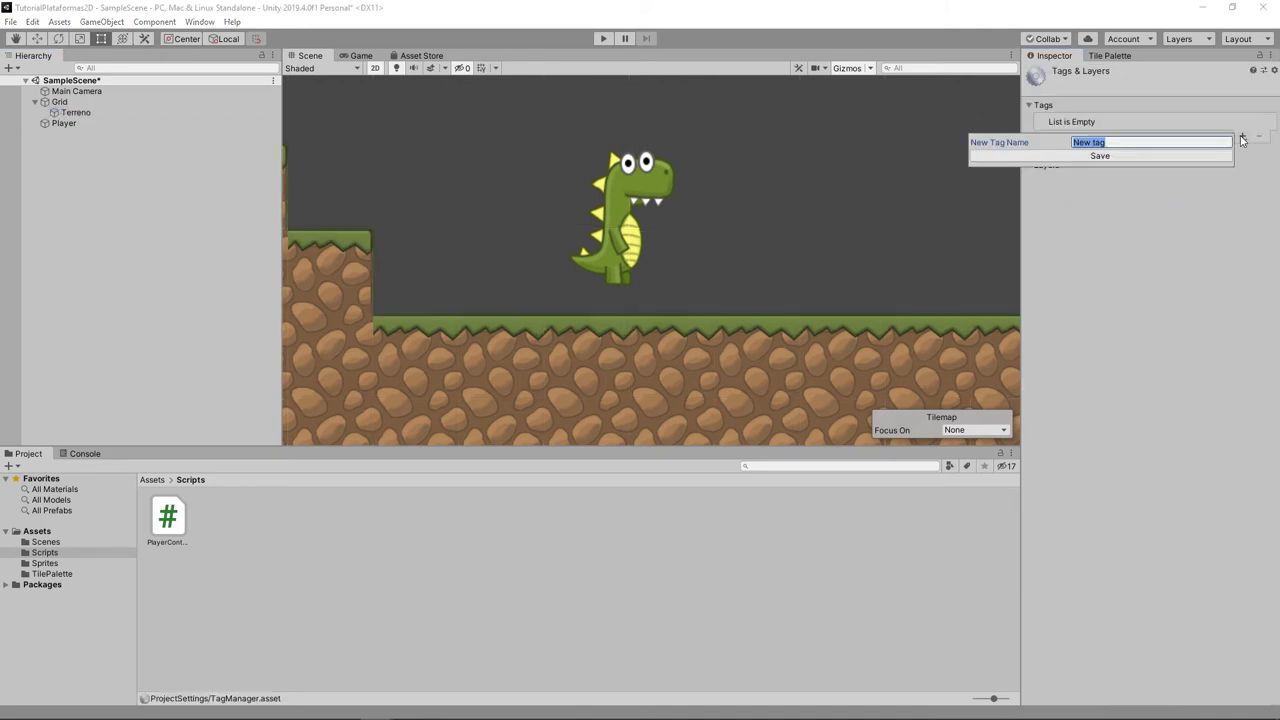
type("Terreno")
left_click(1130, 155)
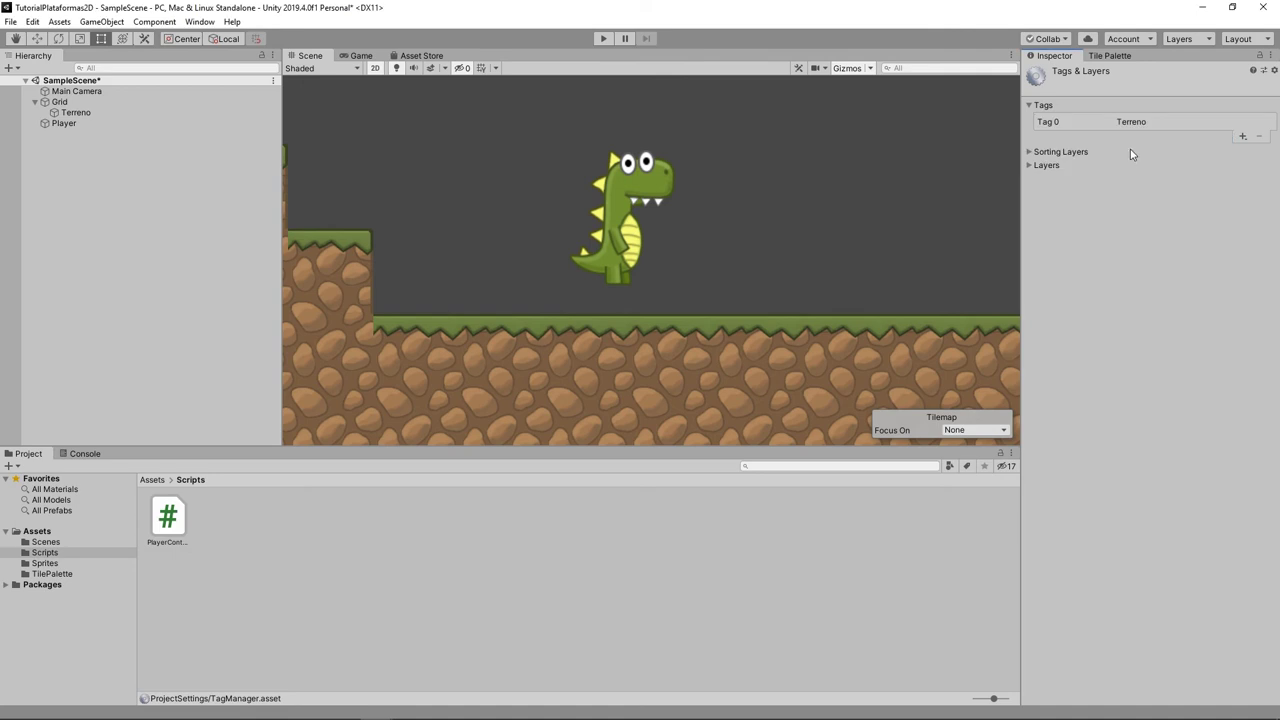
- Set the Terreno tilemap's Tag to Terreno
left_click(89, 114)
left_click(1148, 89)
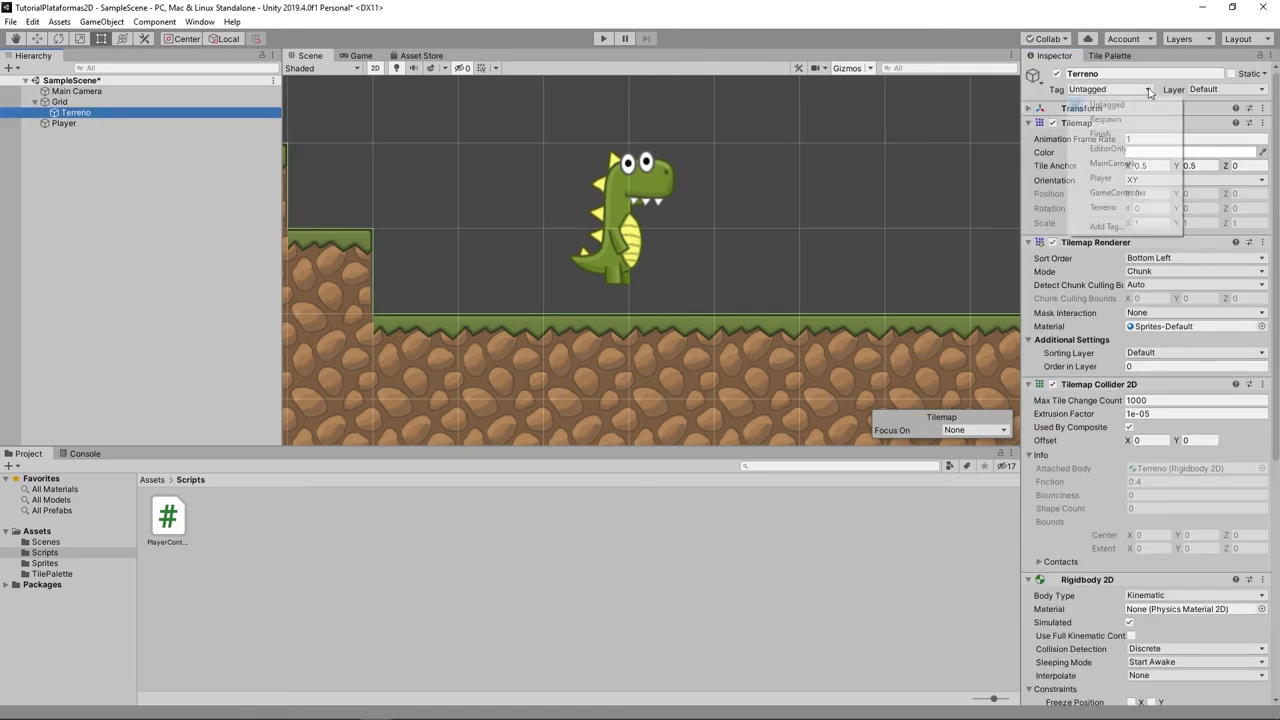
left_click(1120, 208)
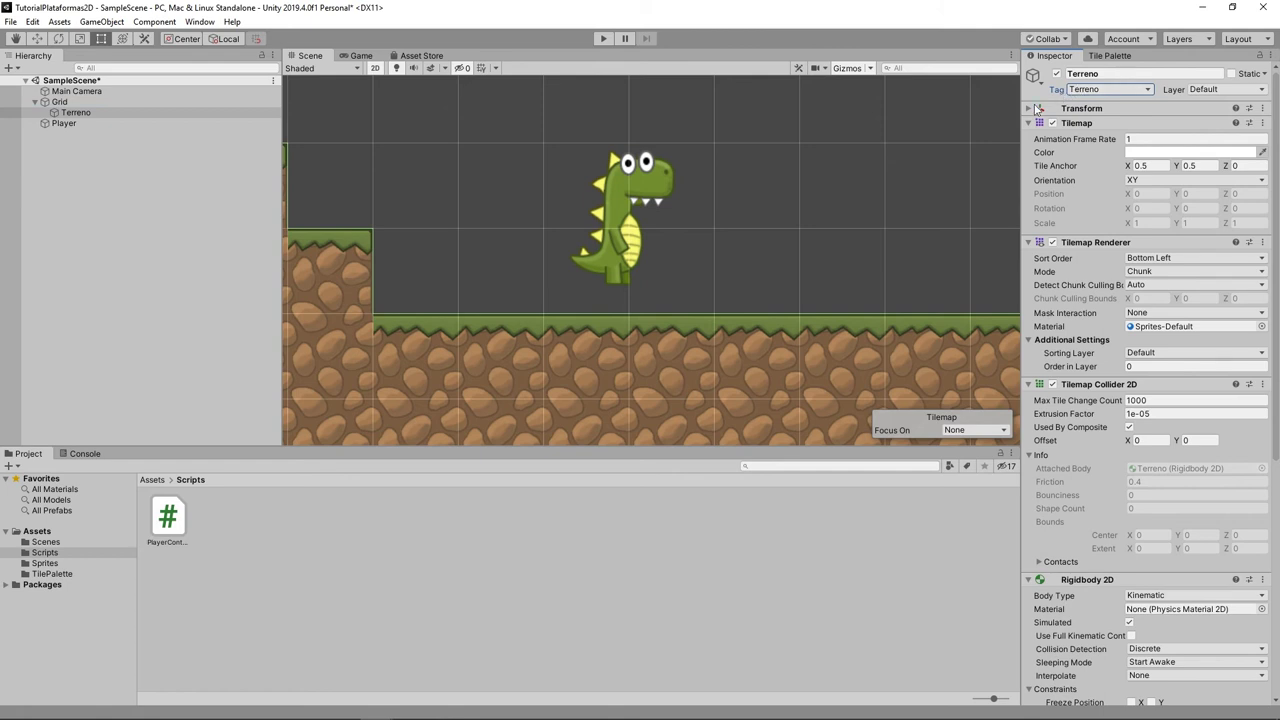
left_click(70, 123)
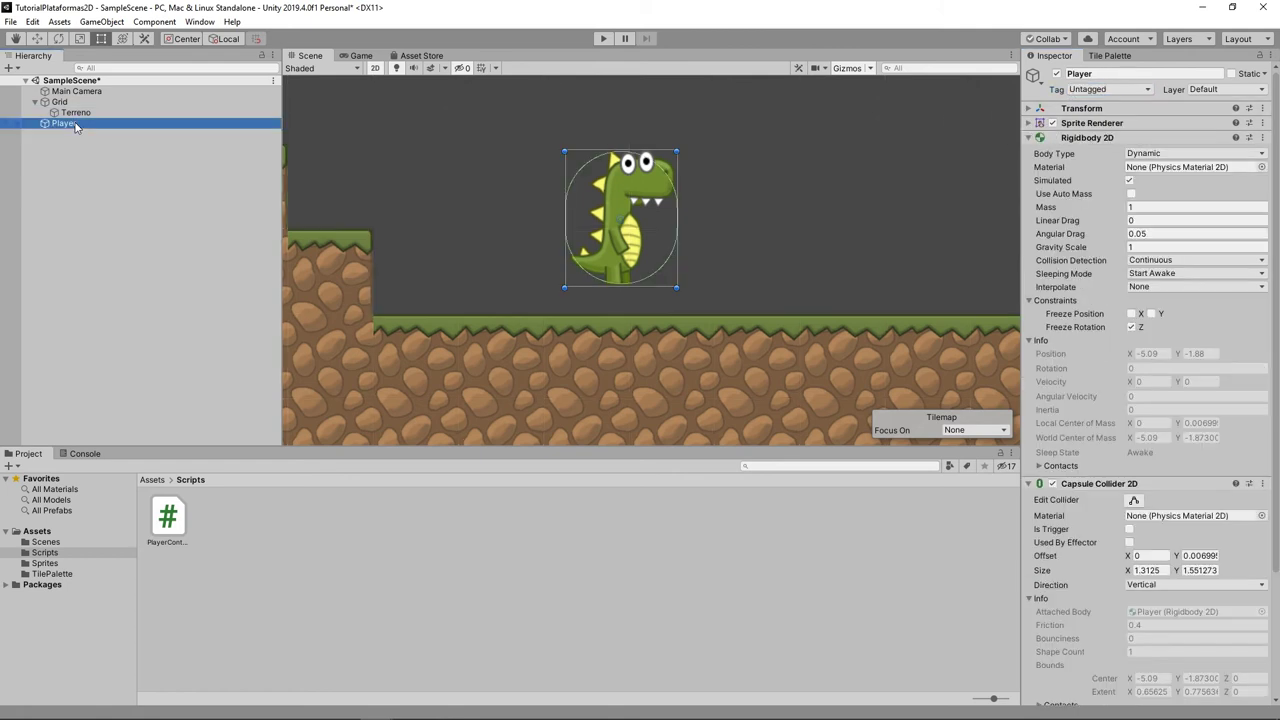
- Create an empty child object under Player and rename it Pies
right_click(76, 126)
left_click(146, 250)
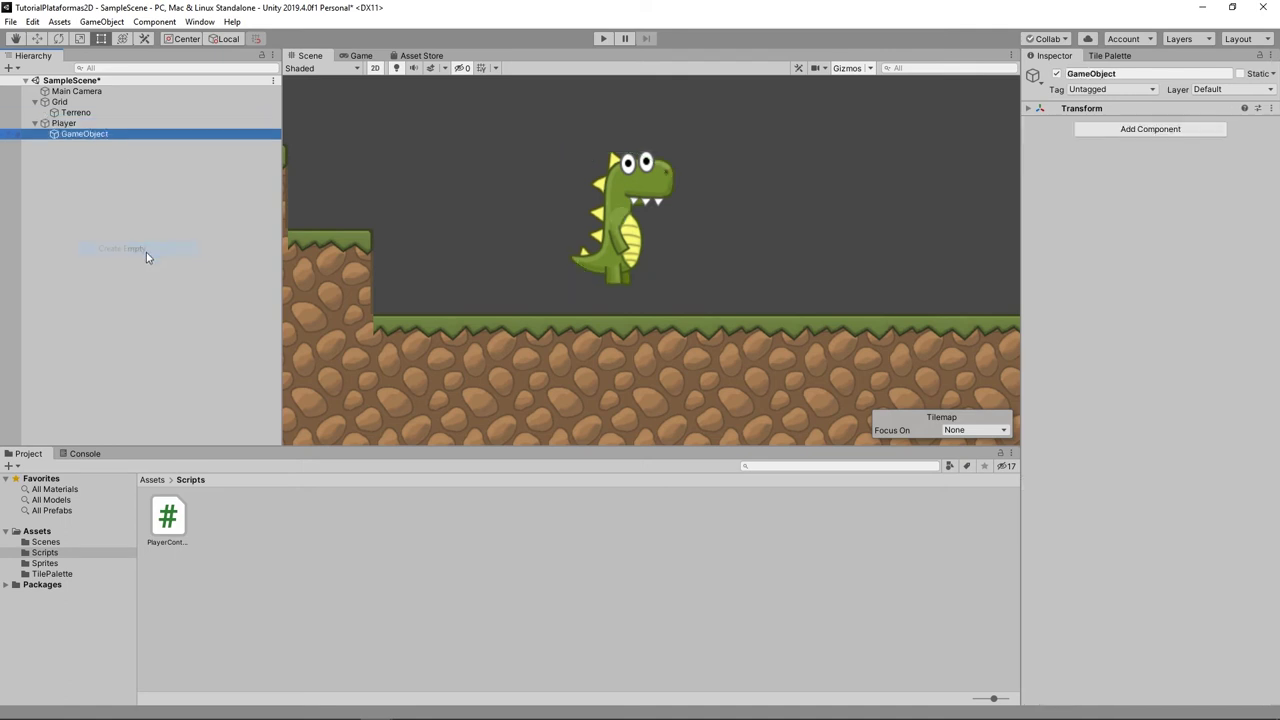
double_click(84, 134)
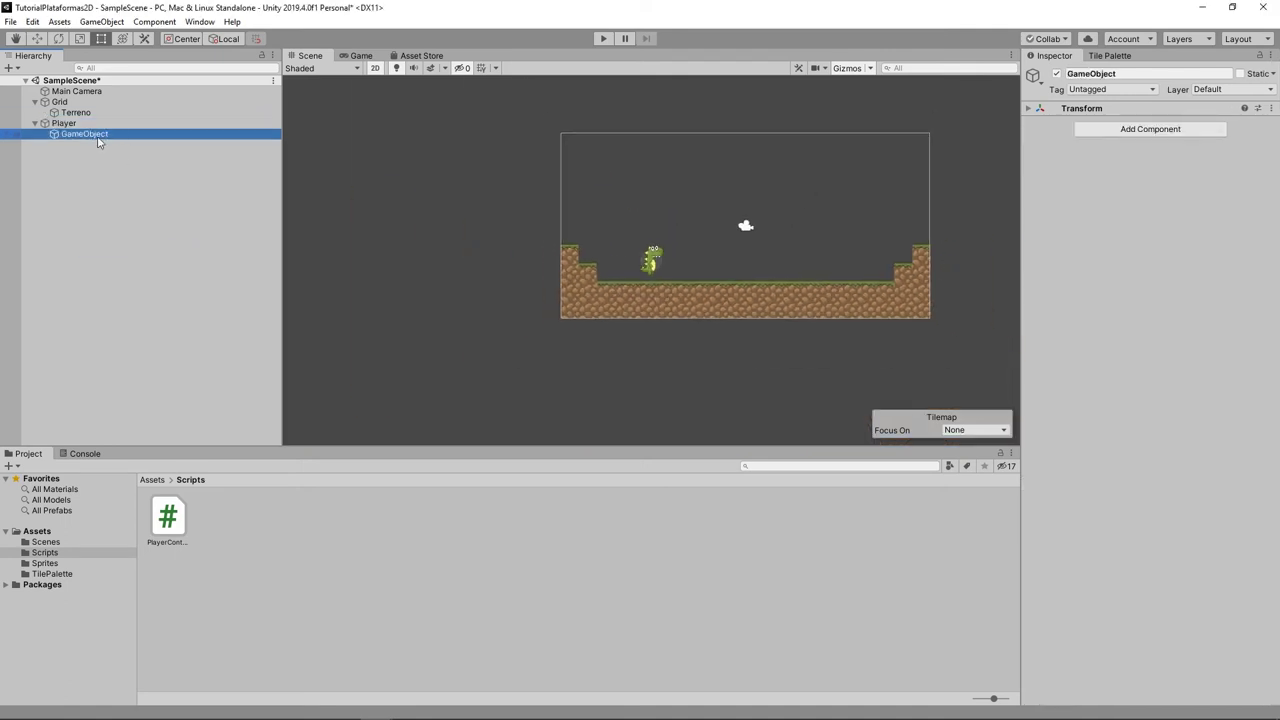
key("F2")
type("Pies")
key("Return")
- Add a Box Collider 2D component to Pies
scroll(624, 267, "up", 5)
scroll(624, 267, "up", 3)
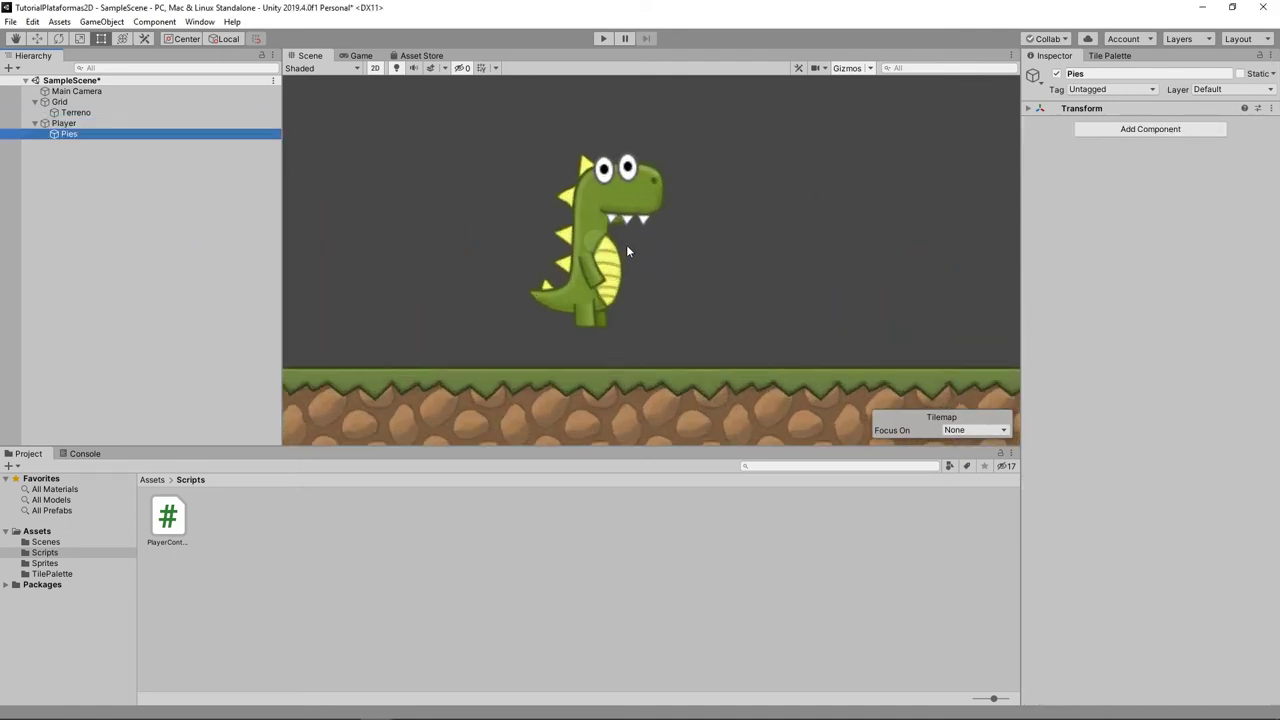
scroll(626, 244, "up", 3)
left_click(1152, 129)
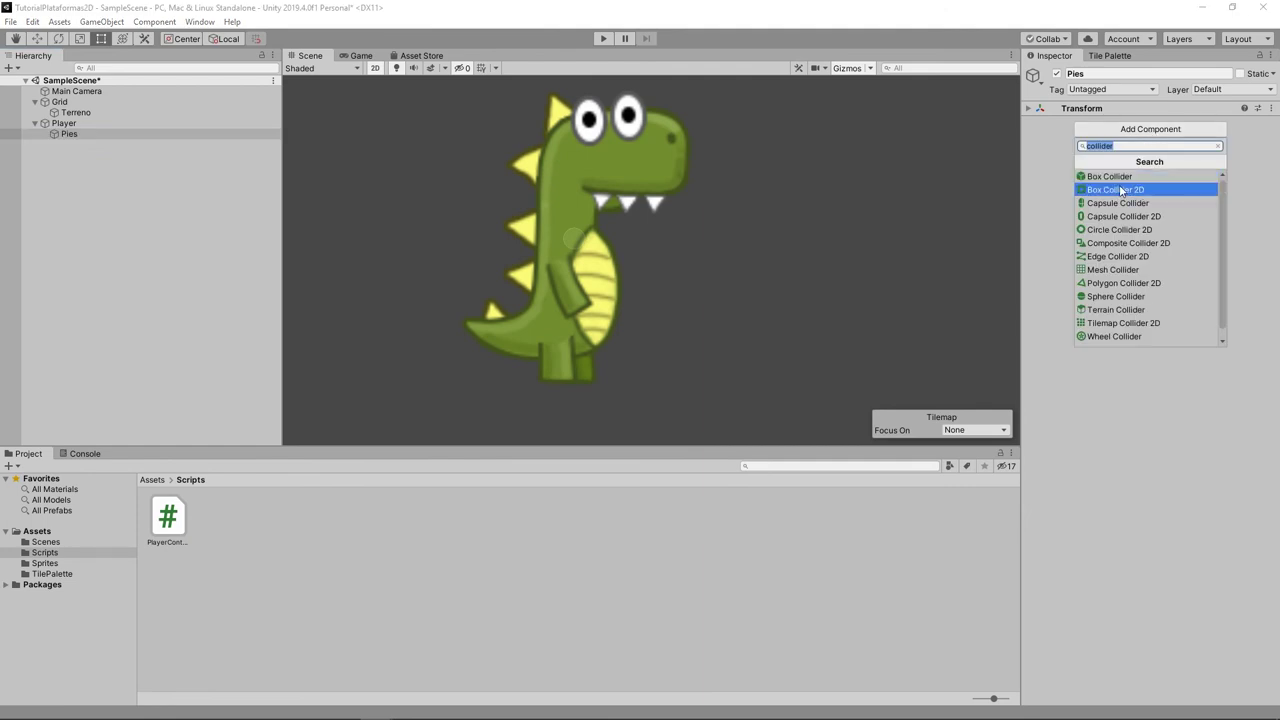
left_click(1155, 190)
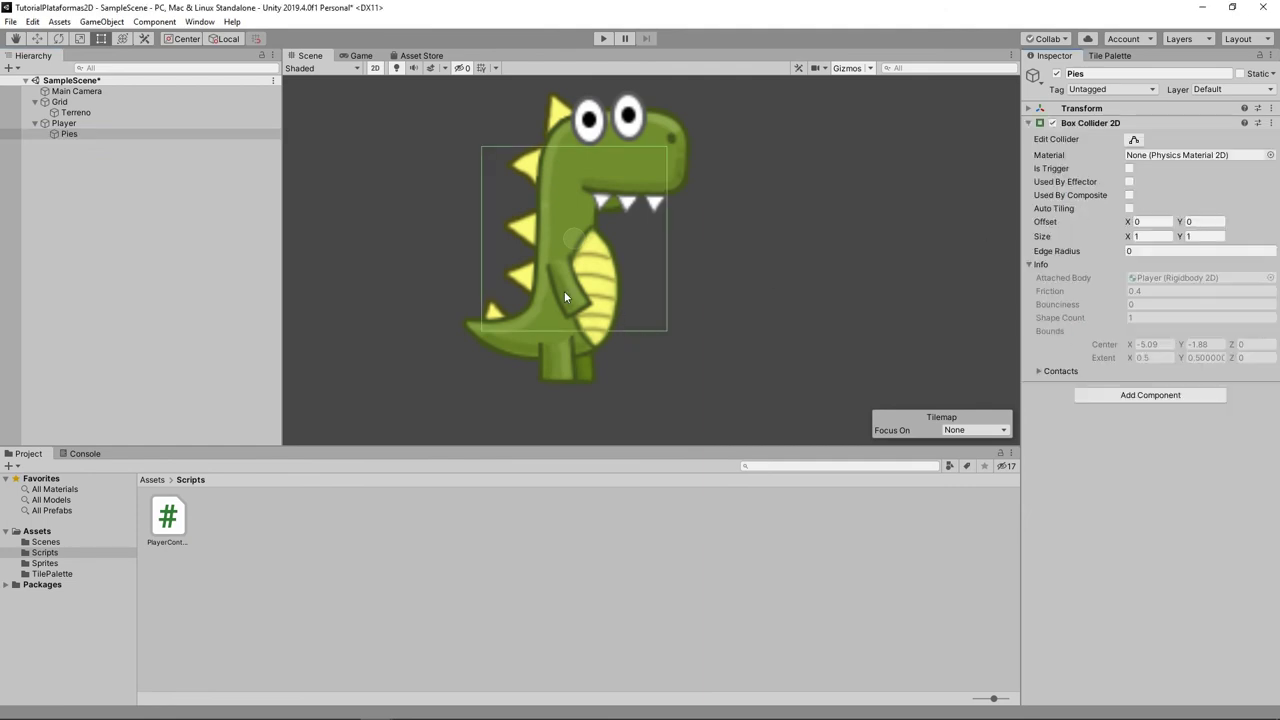
- Shrink the Pies collider to a thin strip under the dinosaur's feet and tick Is Trigger
left_click(570, 330)
left_click(598, 327)
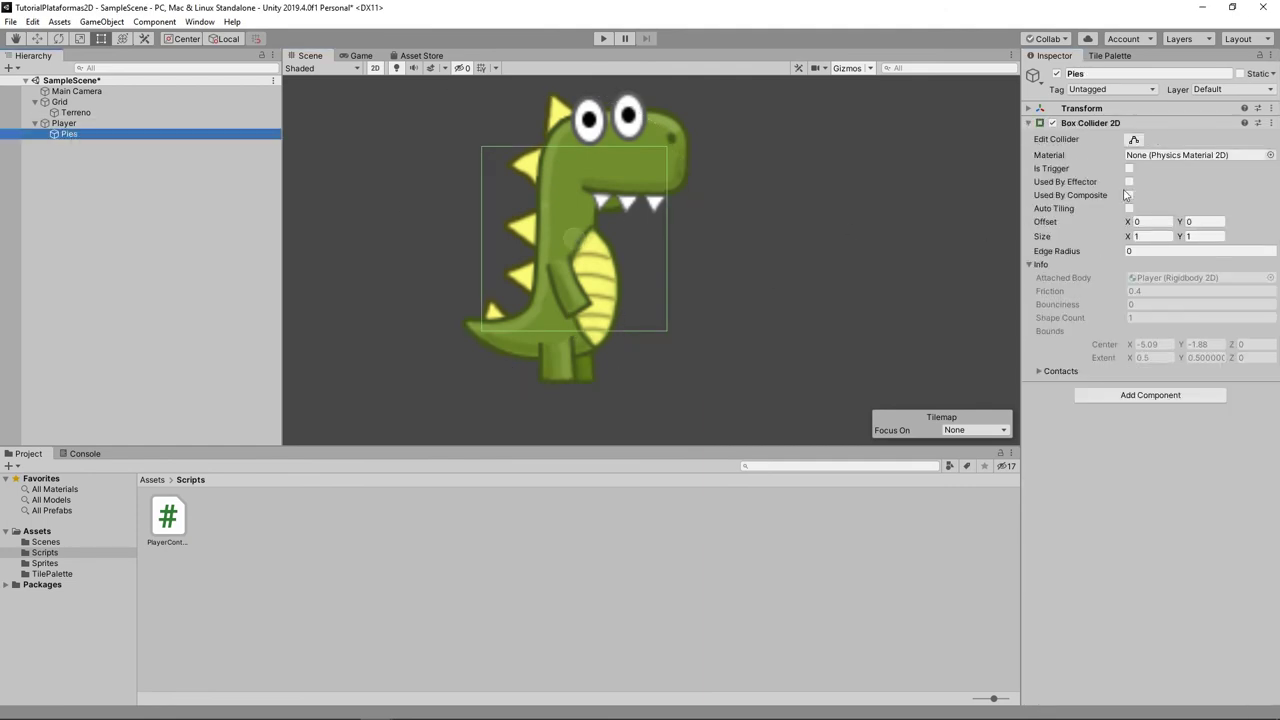
left_click(1133, 139)
left_click_drag(574, 330, 574, 392)
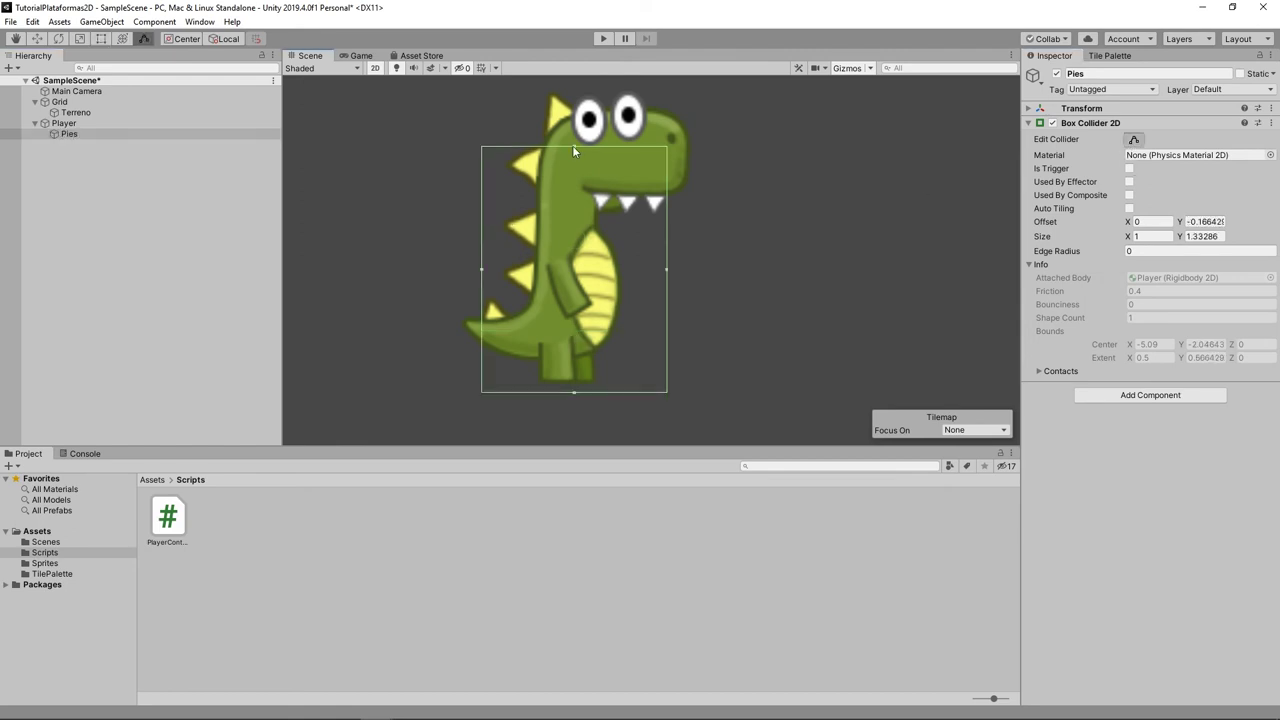
left_click_drag(572, 145, 573, 376)
left_click_drag(481, 384, 536, 385)
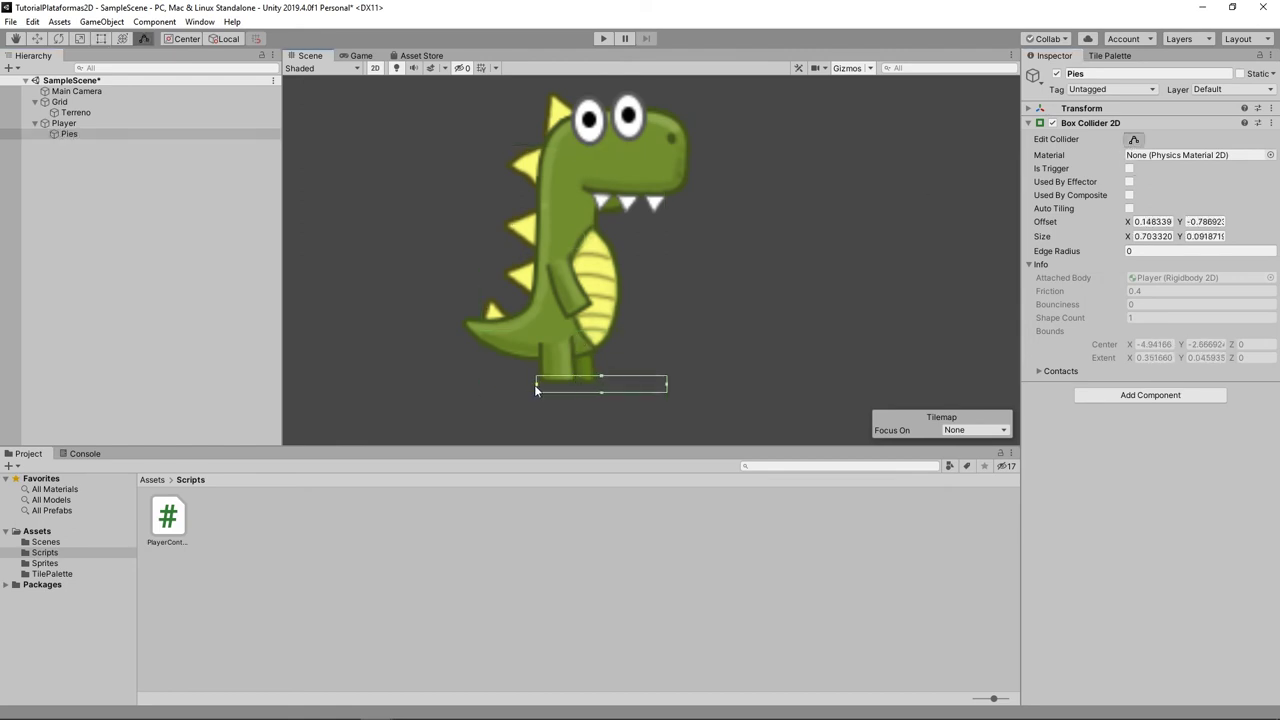
left_click_drag(667, 384, 566, 391)
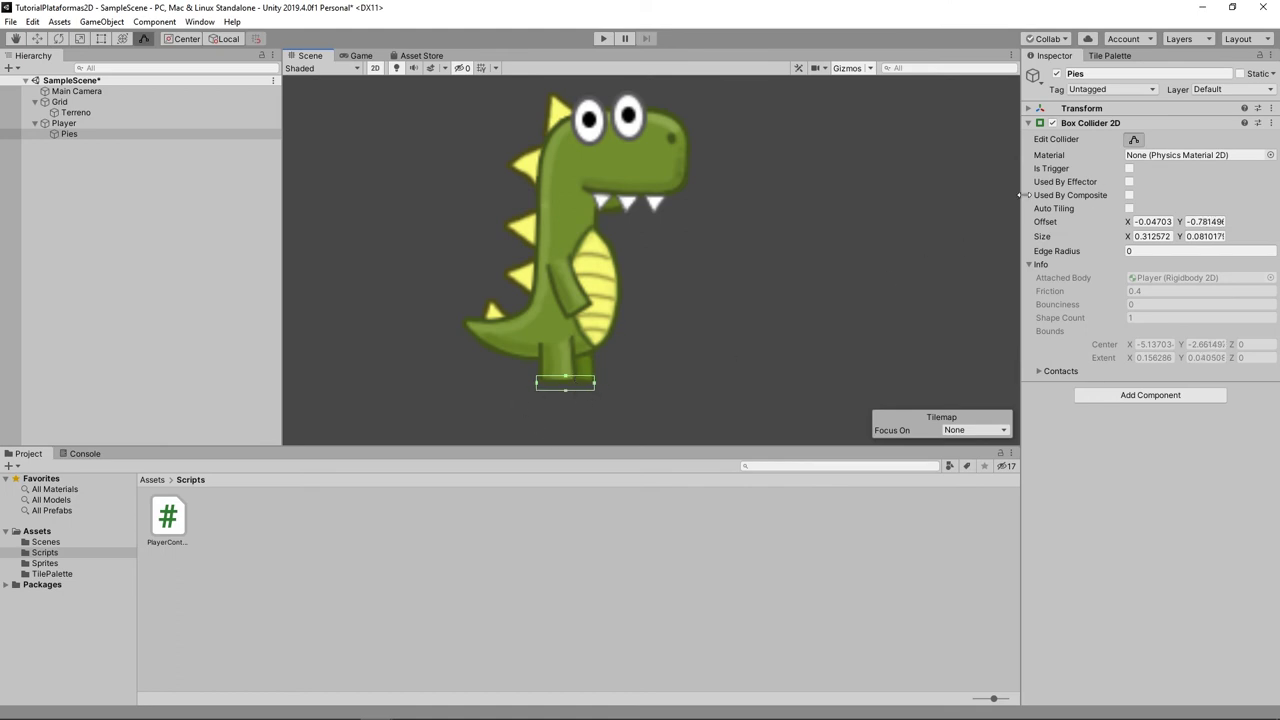
left_click(1129, 169)
- Create a new C# Script asset in the Scripts folder named CheckGround
left_click(64, 137)
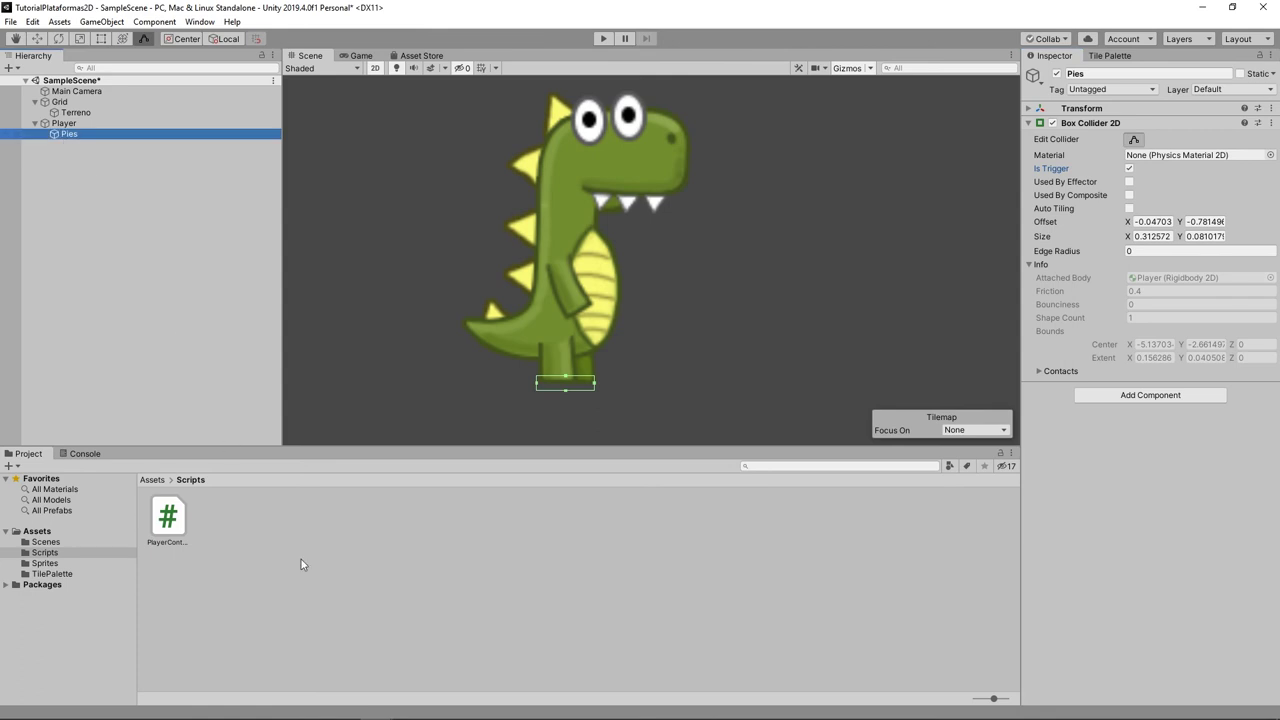
right_click(263, 512)
mouse_move(394, 182)
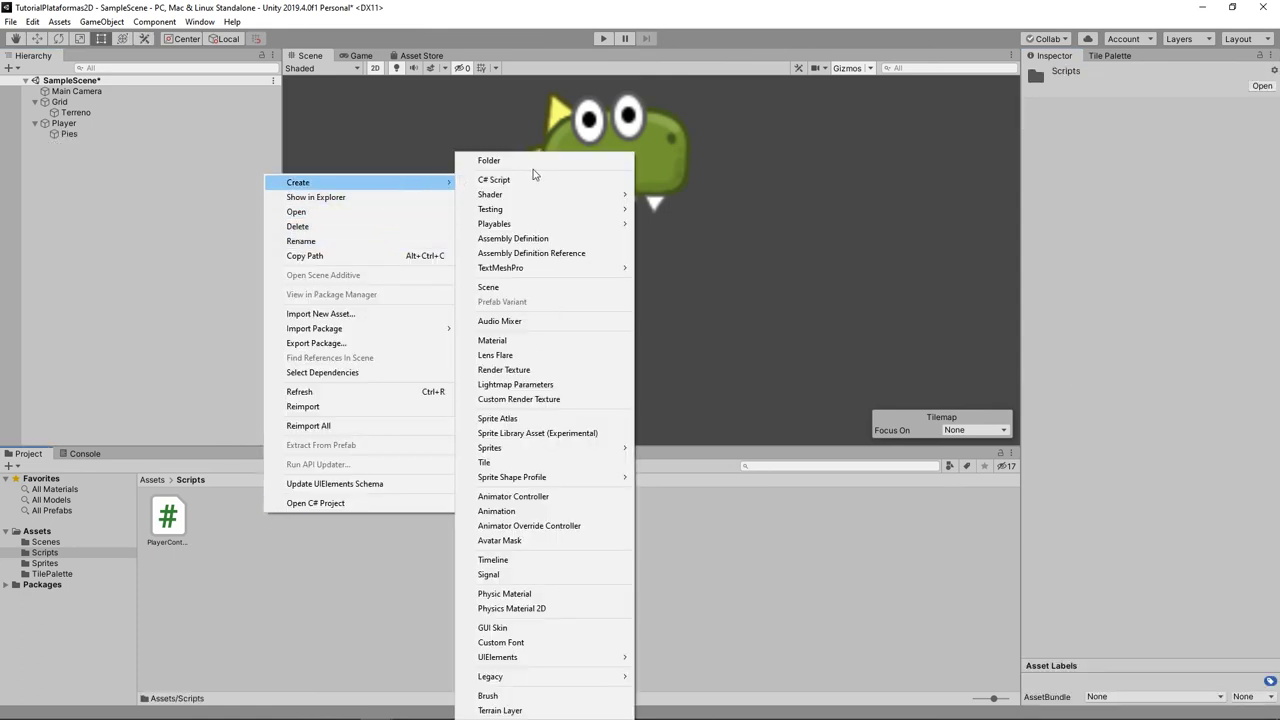
left_click(542, 182)
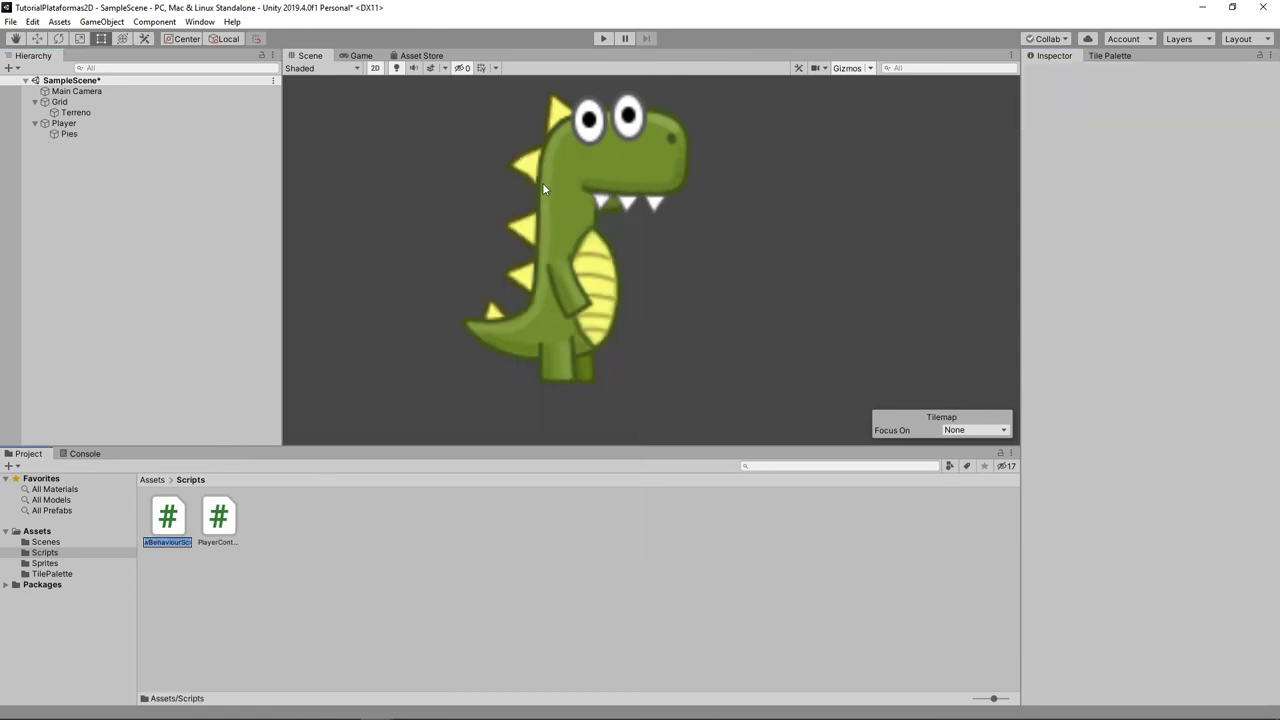
type("Check")
type("Ground")
key("Return")
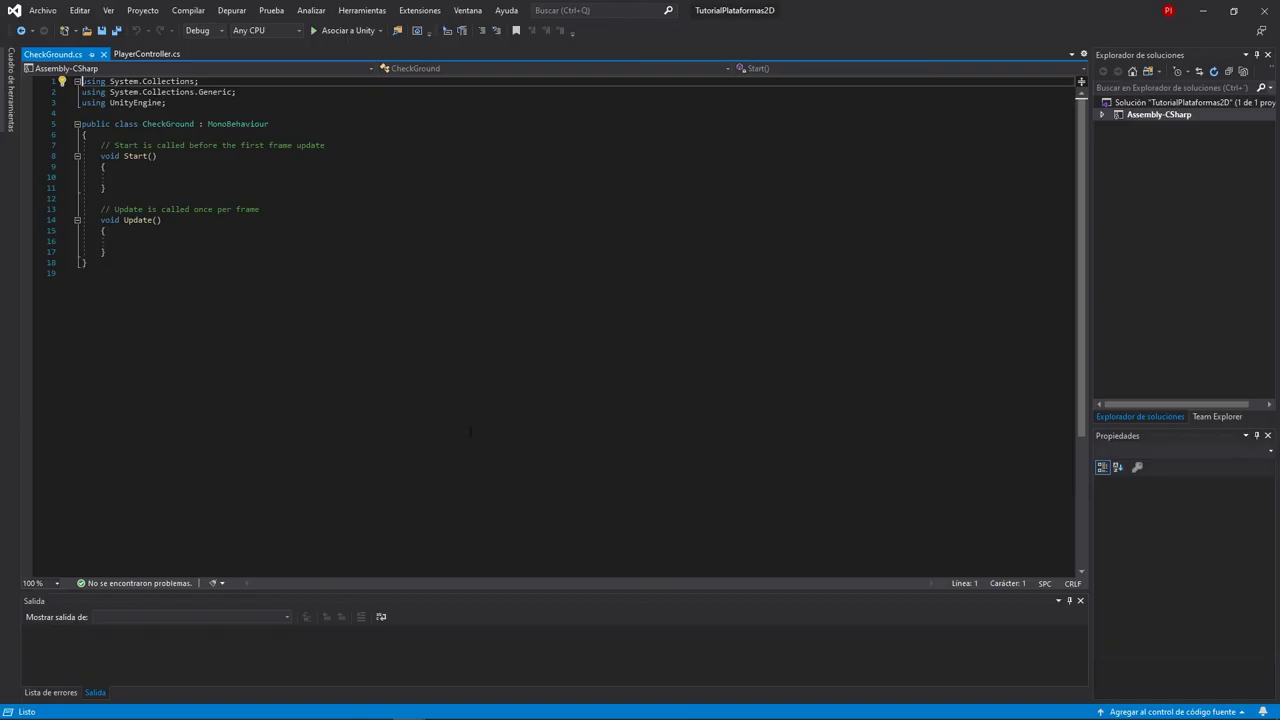
- Add 'public static bool colPies;' to the CheckGround class and delete the empty Start and Update methods
left_click(145, 145)
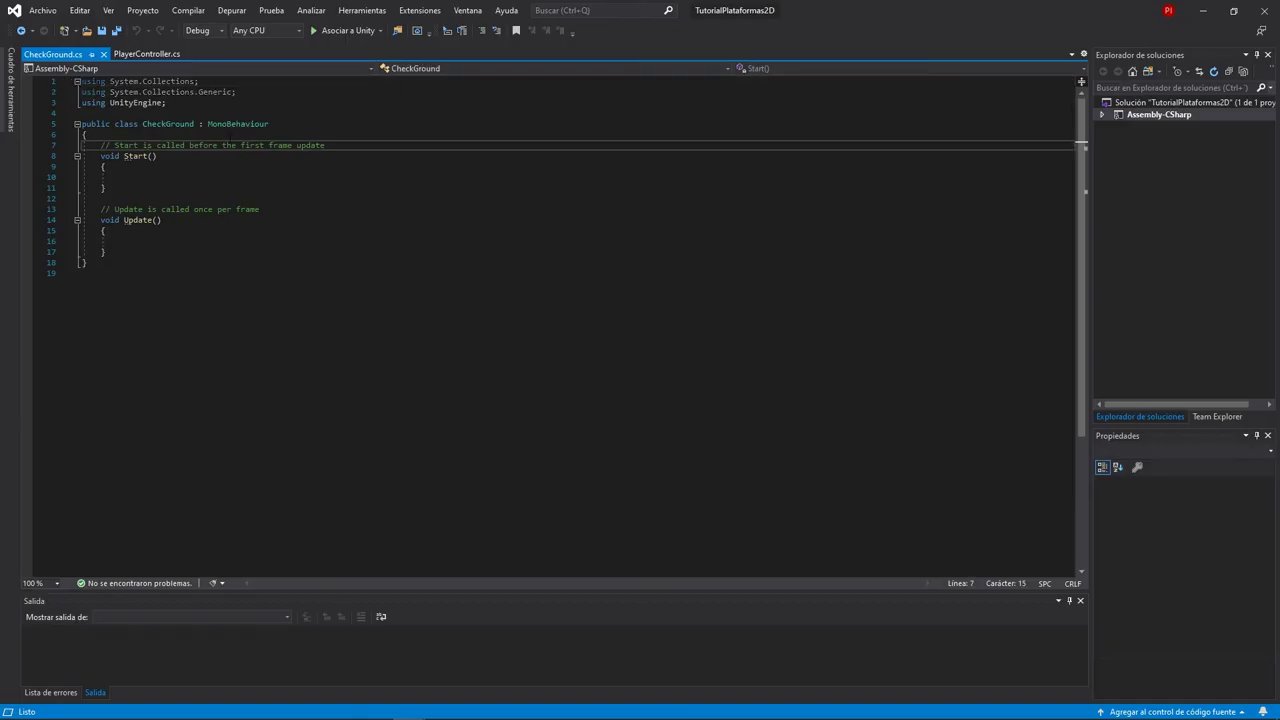
left_click(88, 134)
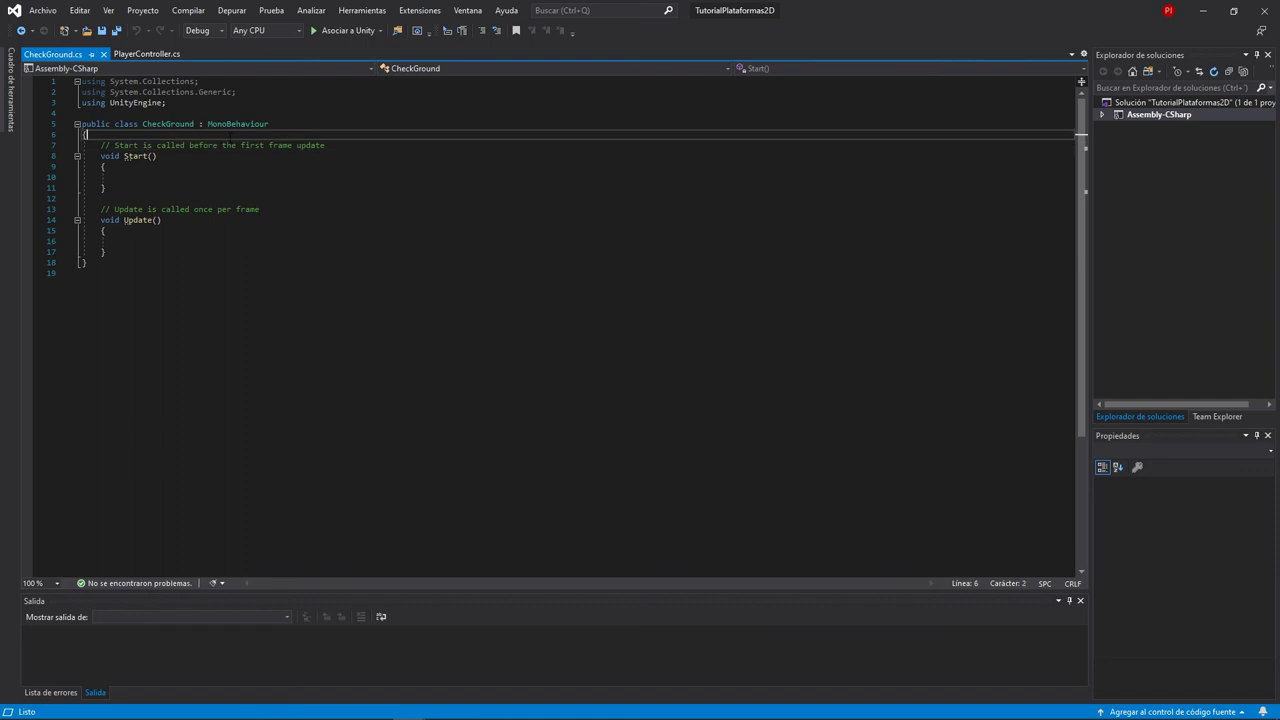
key("Return")
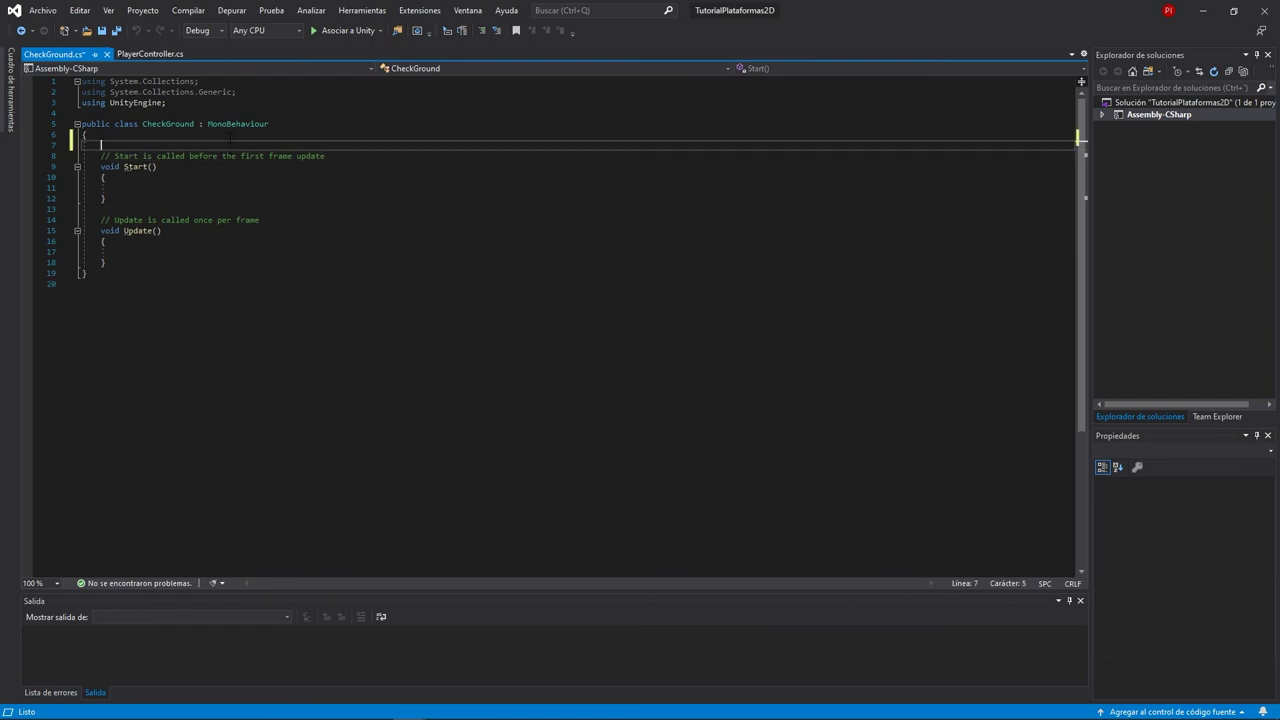
key("Return")
key("Return")
key("Up")
type("p")
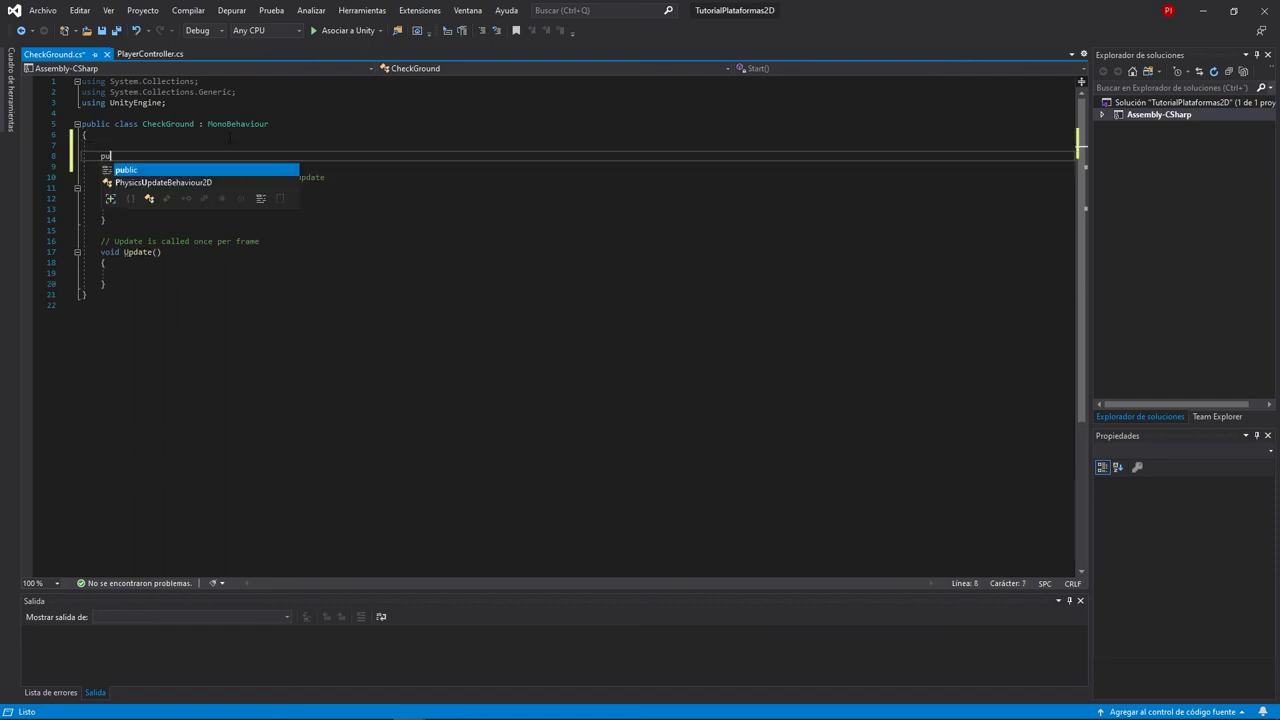
type("ublic stati")
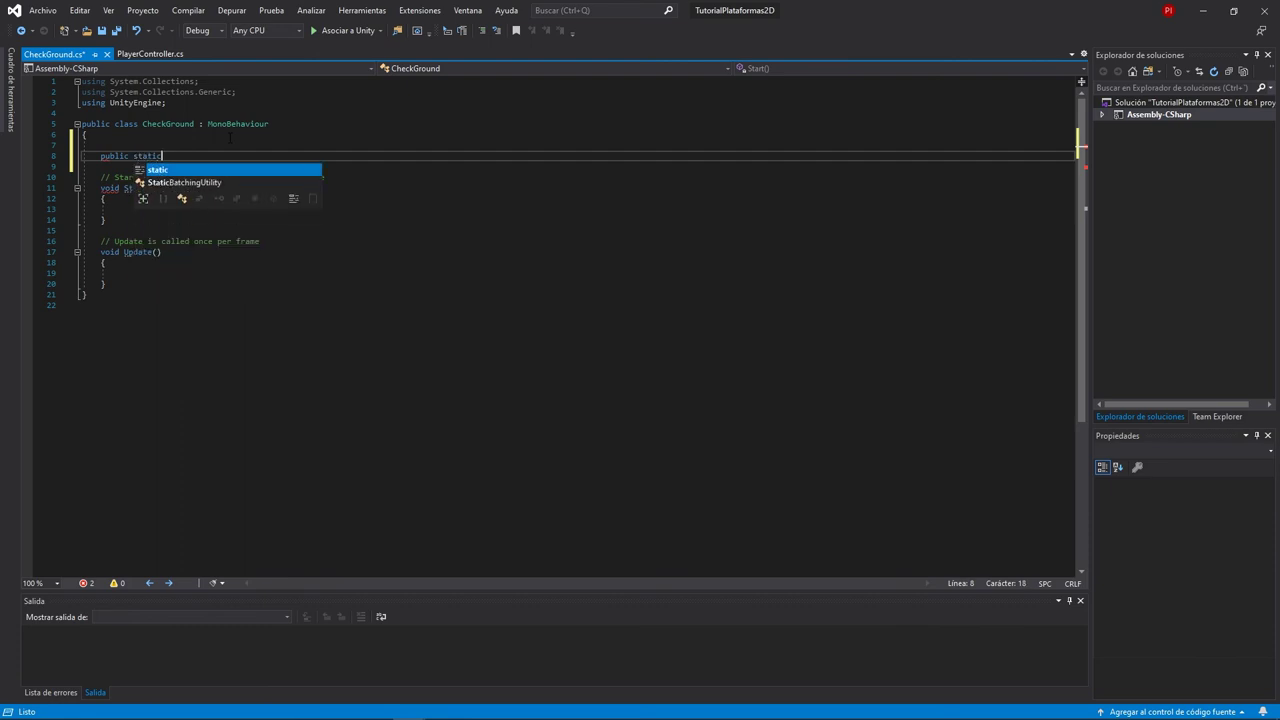
type("c ")
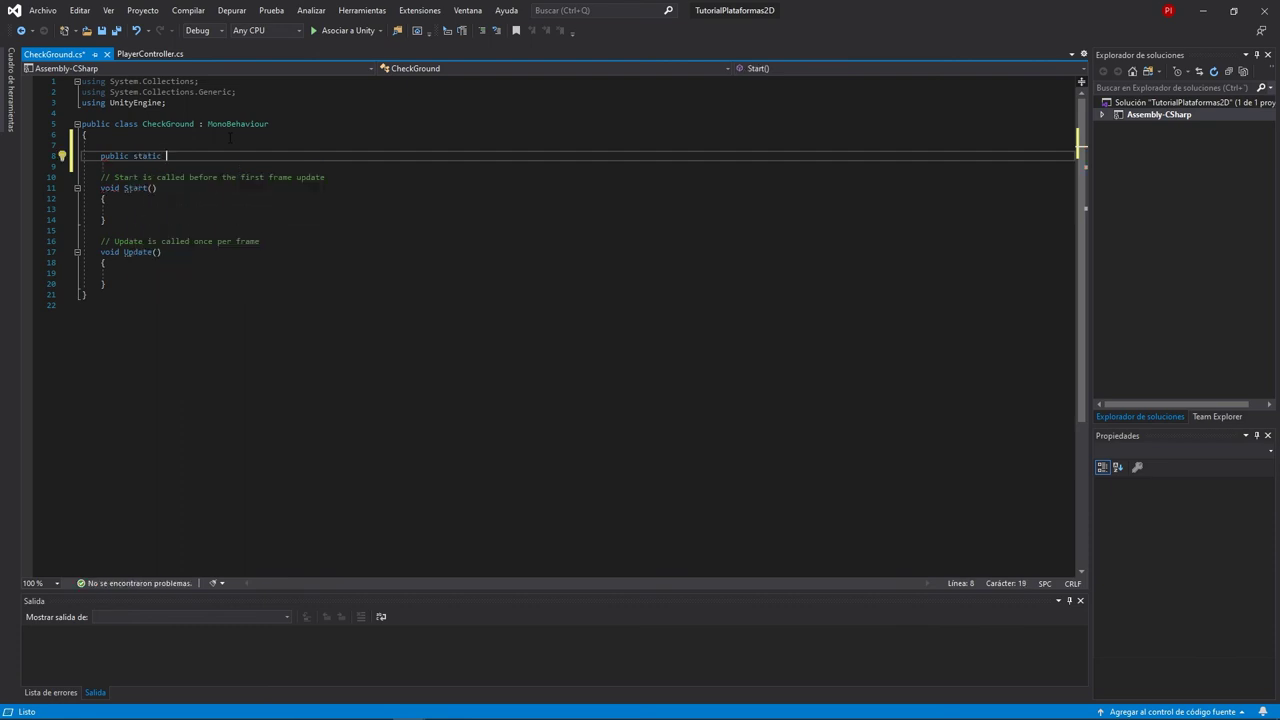
type("bool ")
type("colPies")
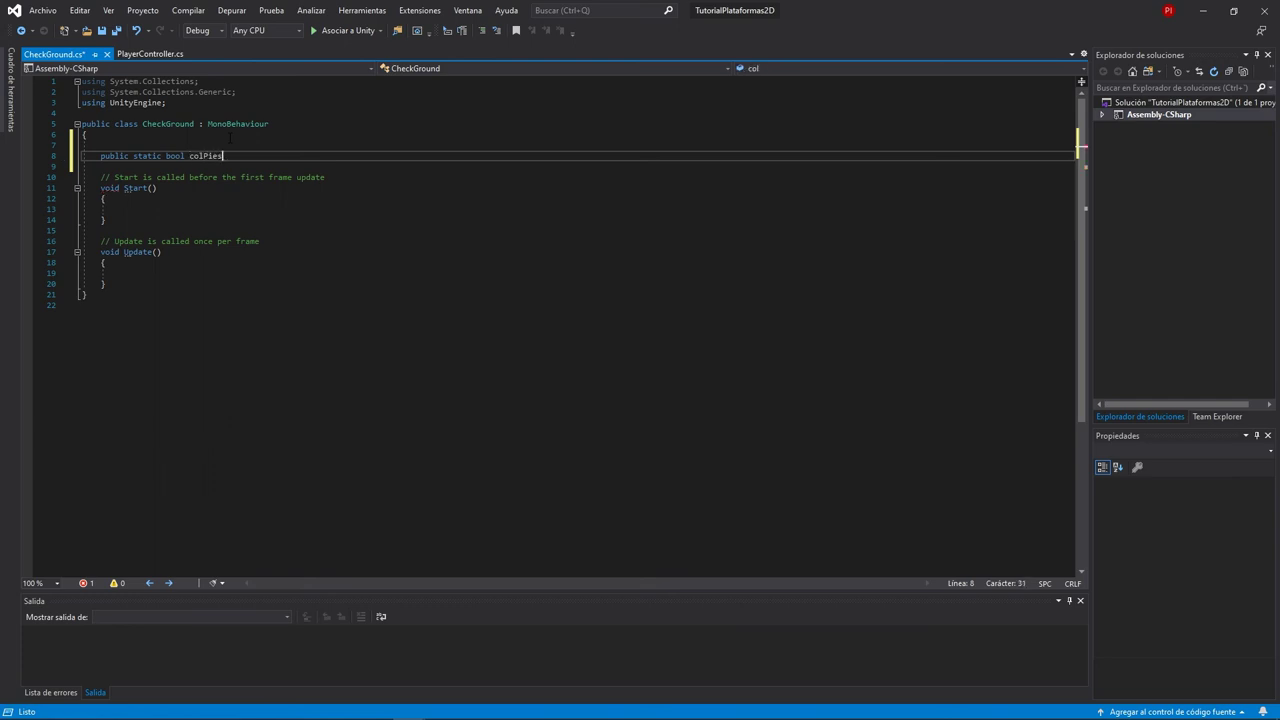
type(";")
left_click_drag(123, 284, 82, 177)
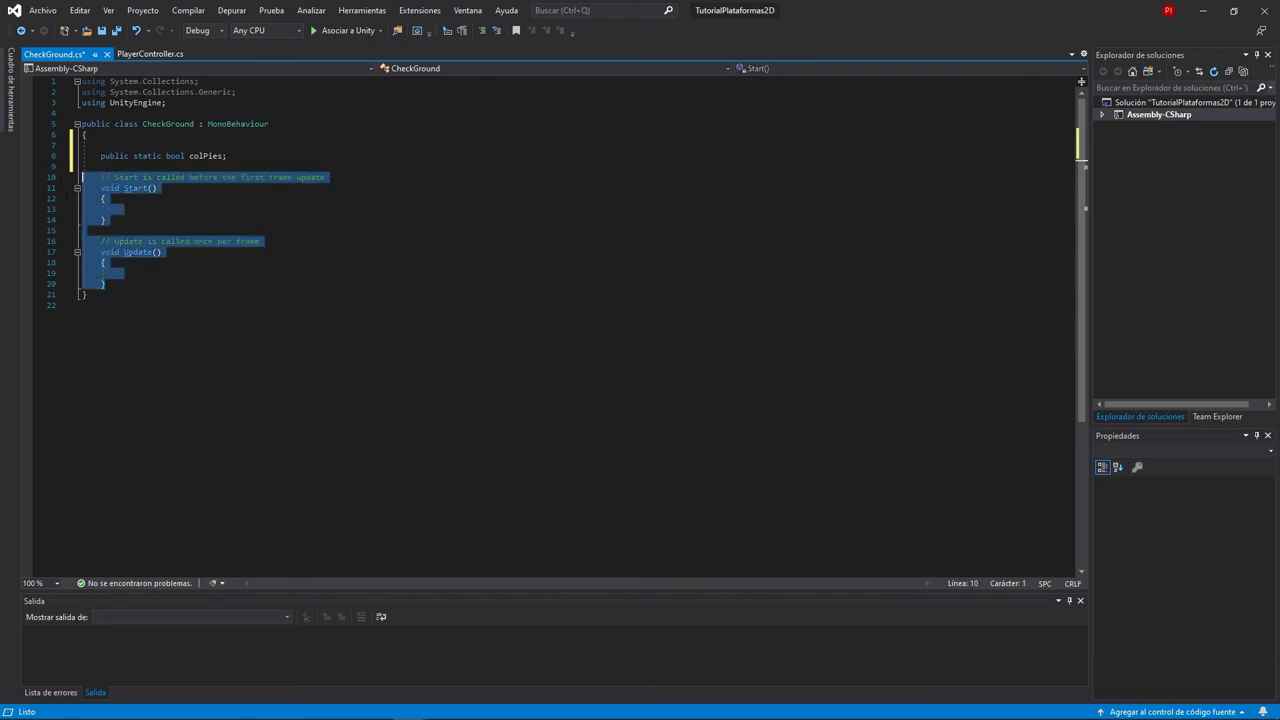
key("Delete")
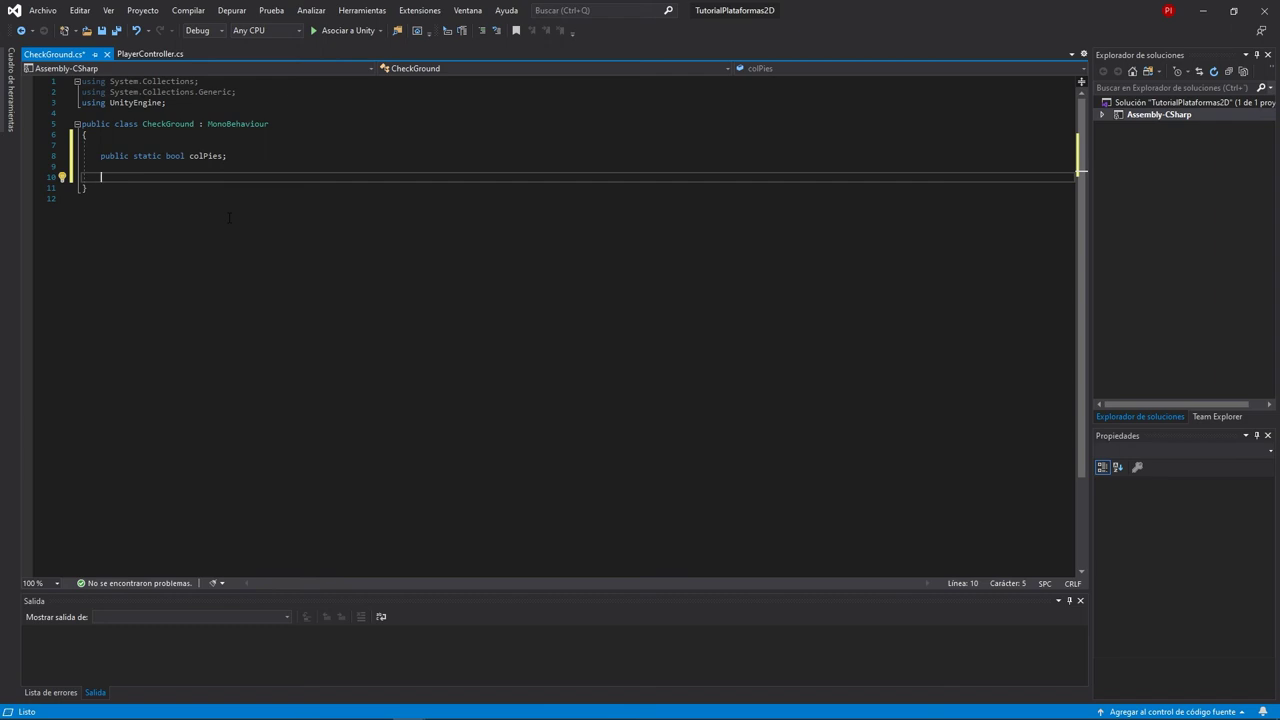
- Write OnTriggerEnter2D with 'if (collision.gameObject.tag == "Terreno") colPies = true;'
type("privat")
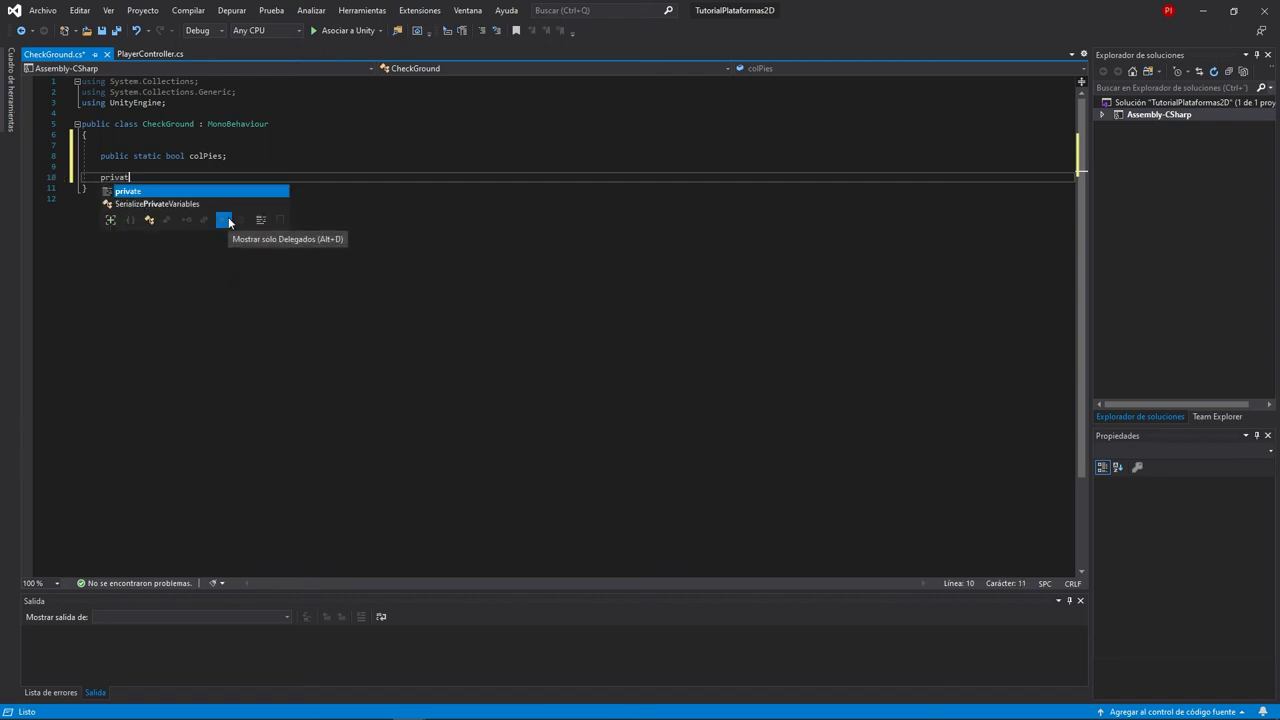
type("e void ")
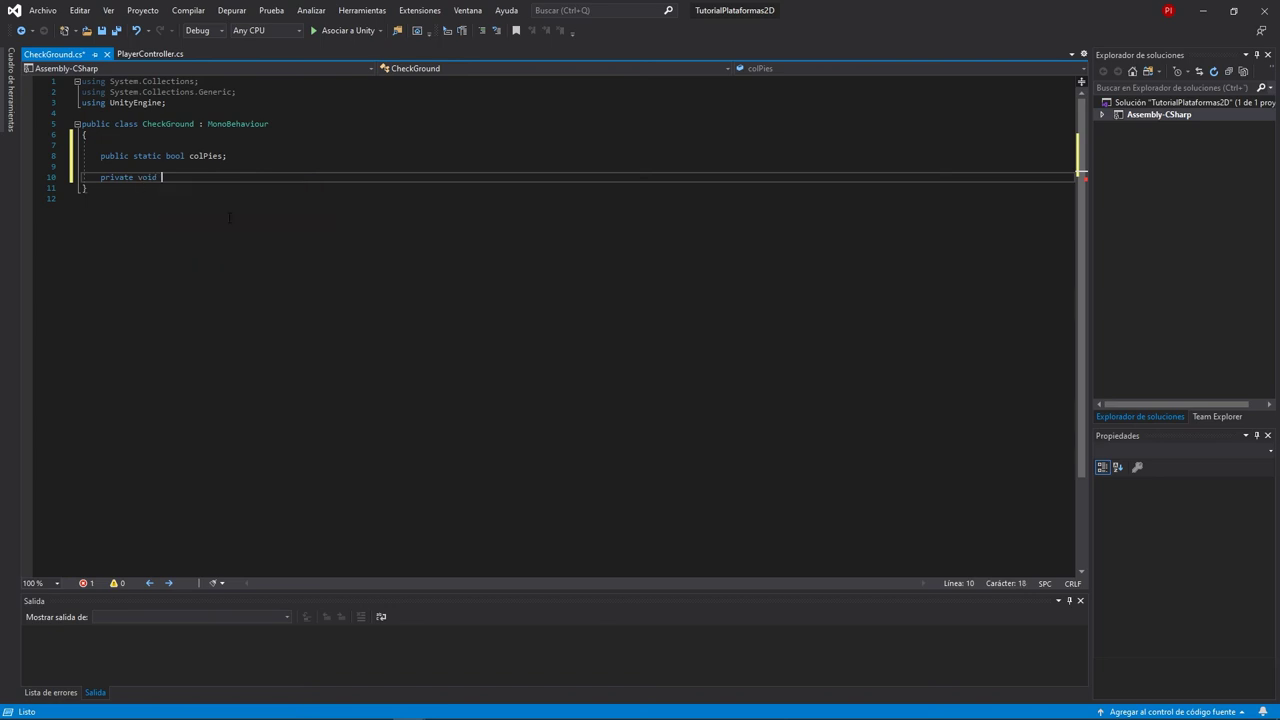
type("ontri")
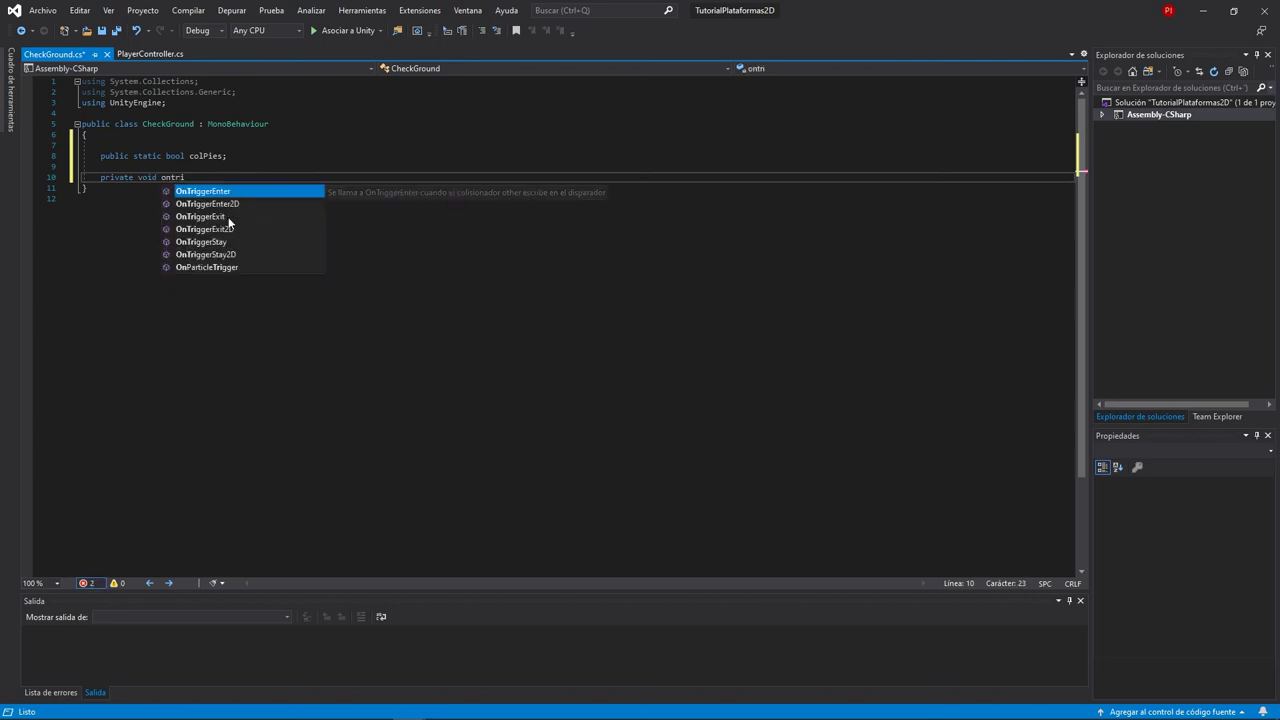
key("Down")
key("Tab")
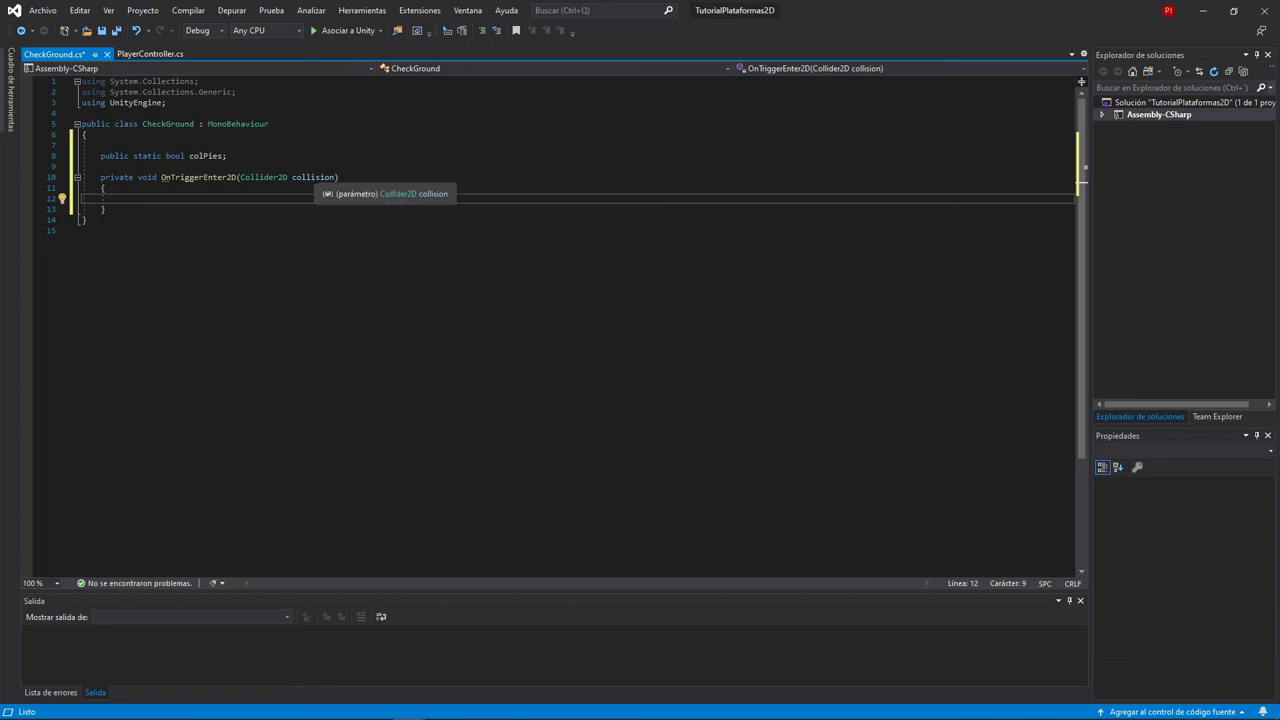
left_click(313, 177)
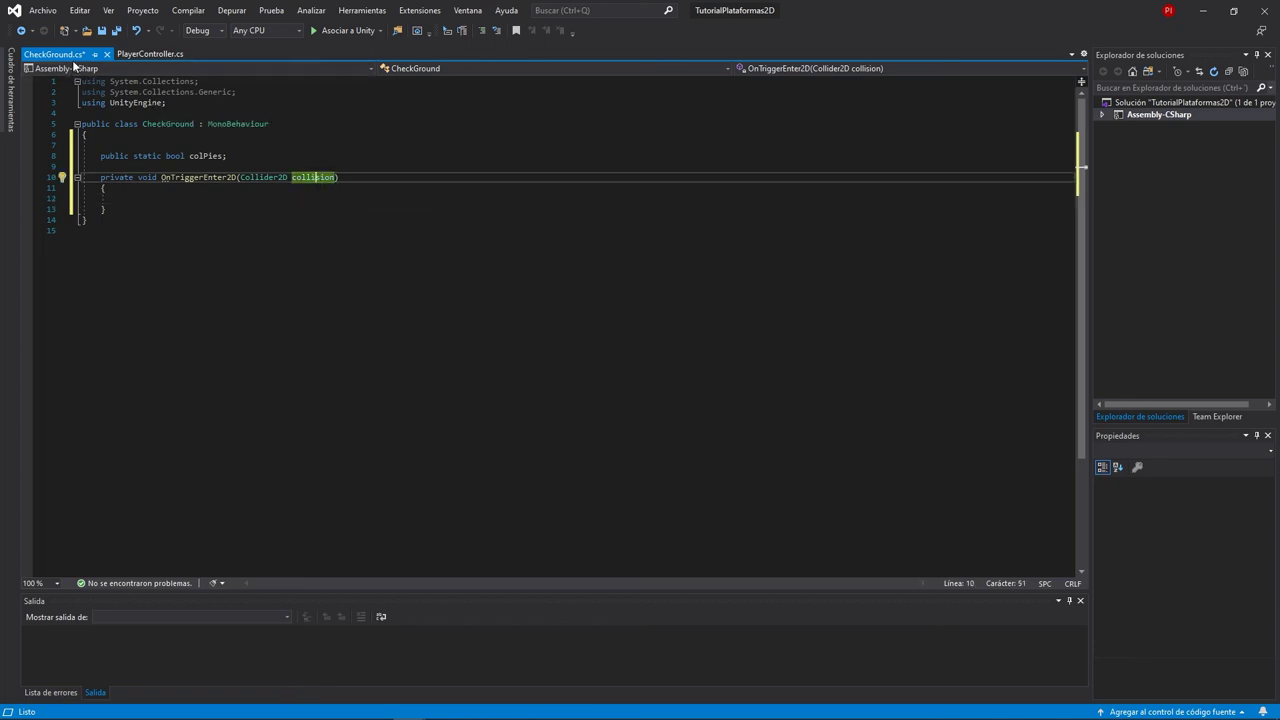
left_click(119, 198)
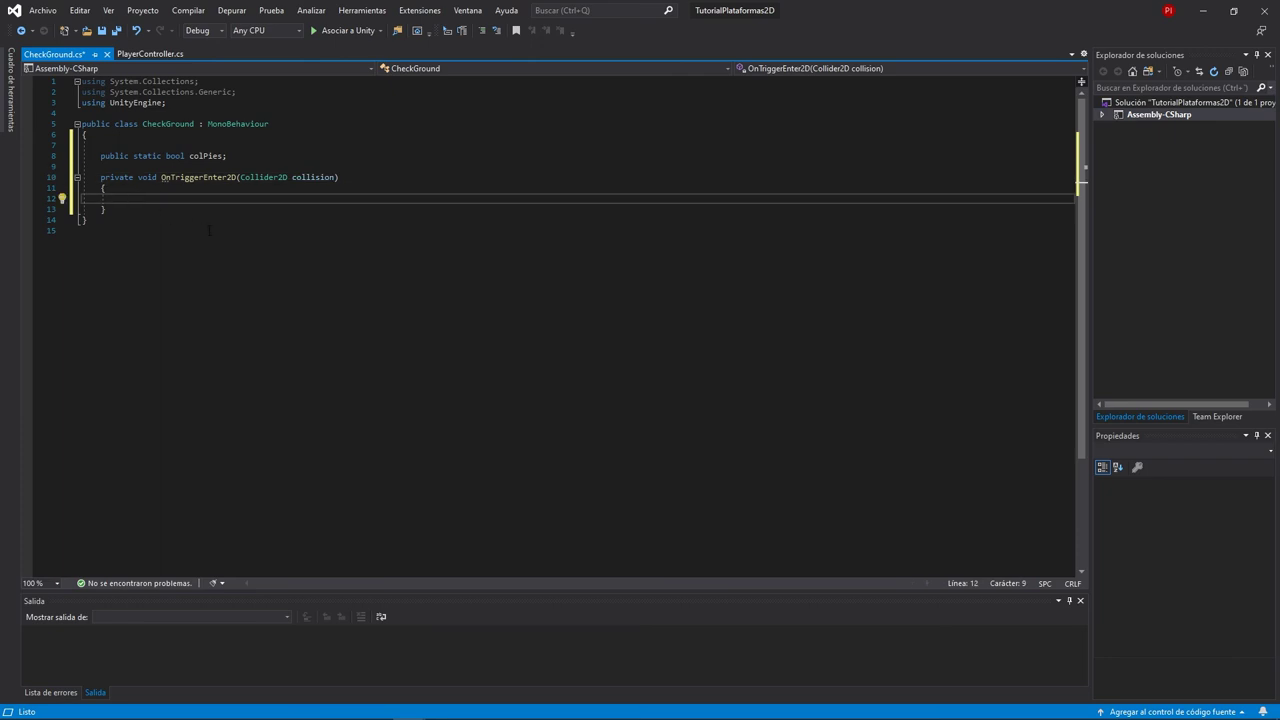
type("if (")
type("collision.g")
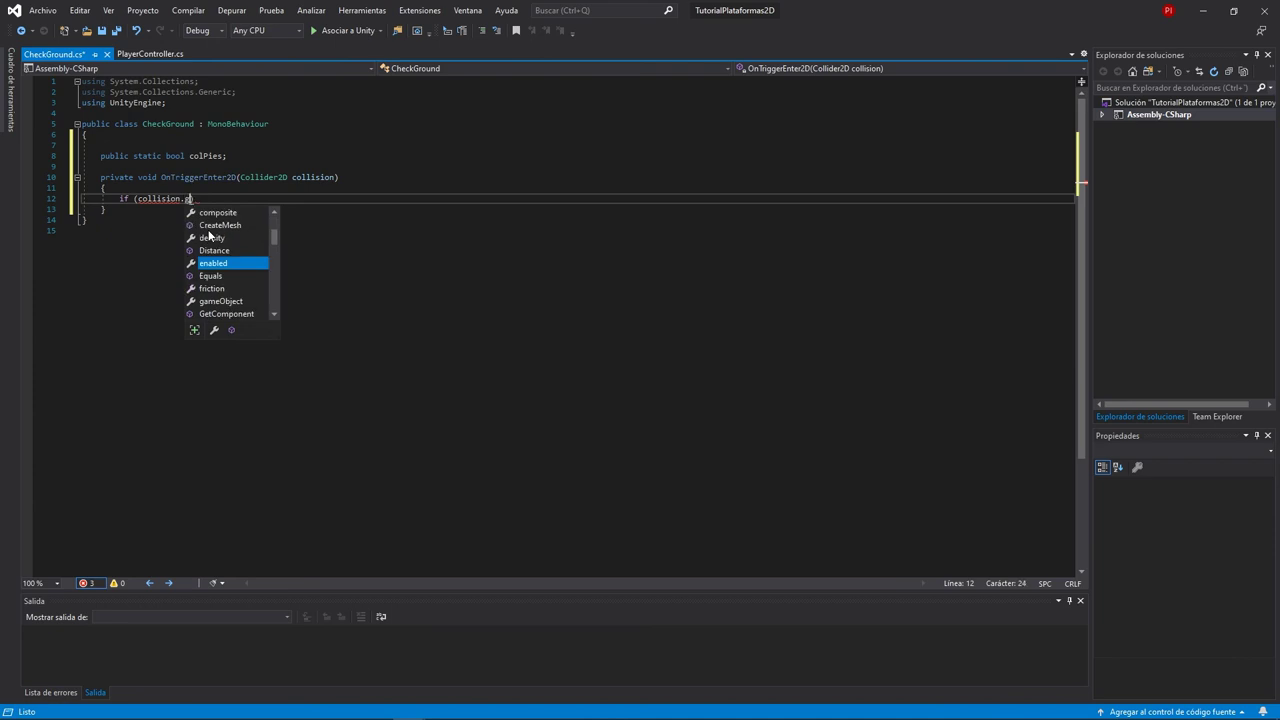
type("ame")
key("Tab")
type(".tag")
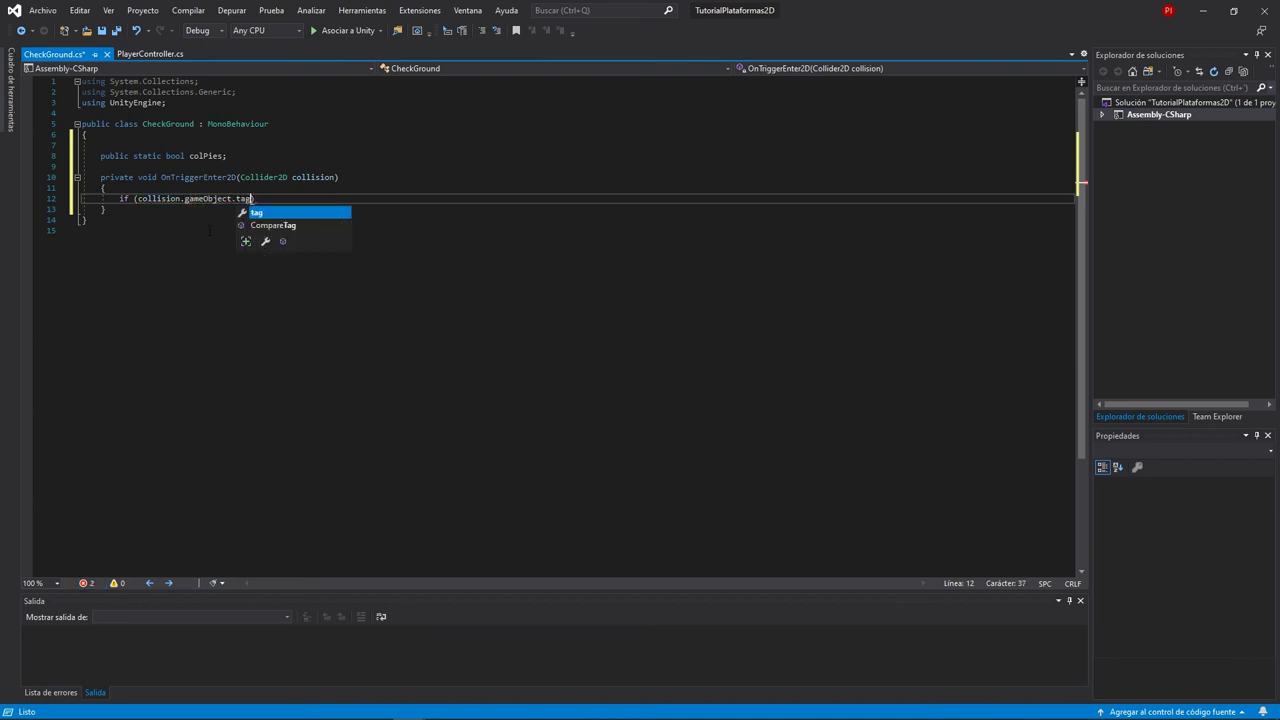
type(" =")
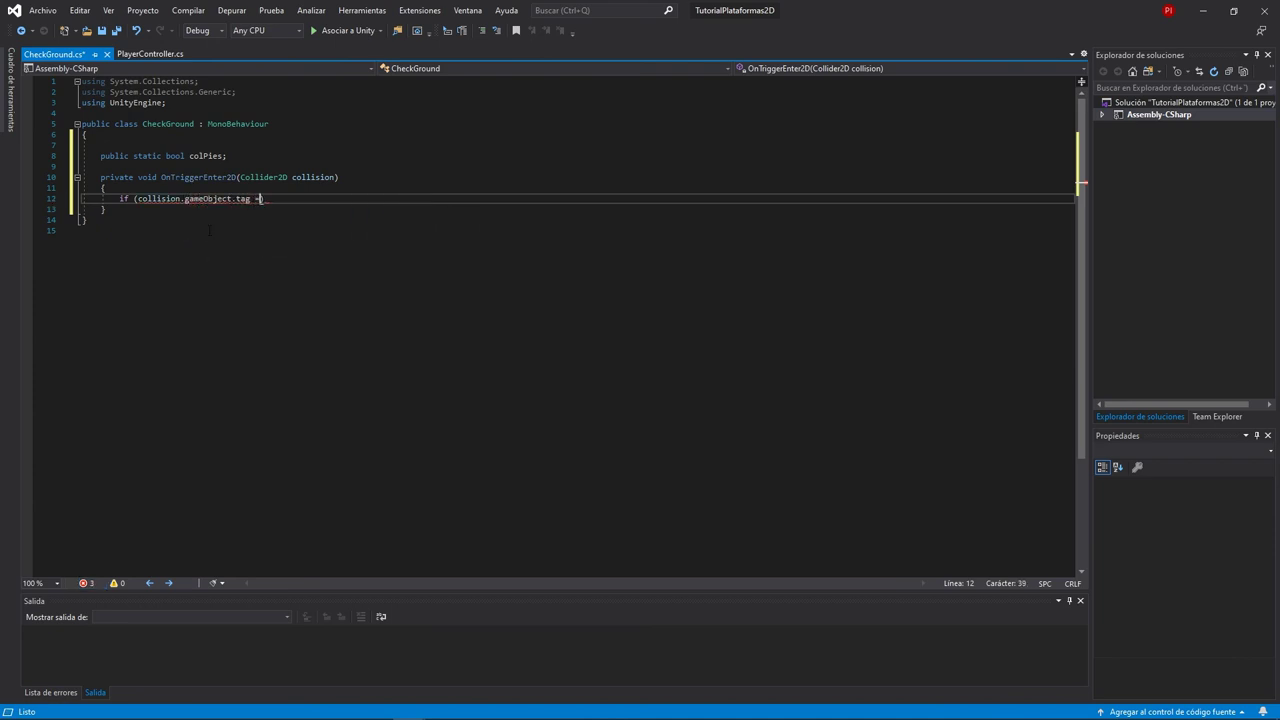
type("= \"Terreno")
type("\")")
type(" colPiues")
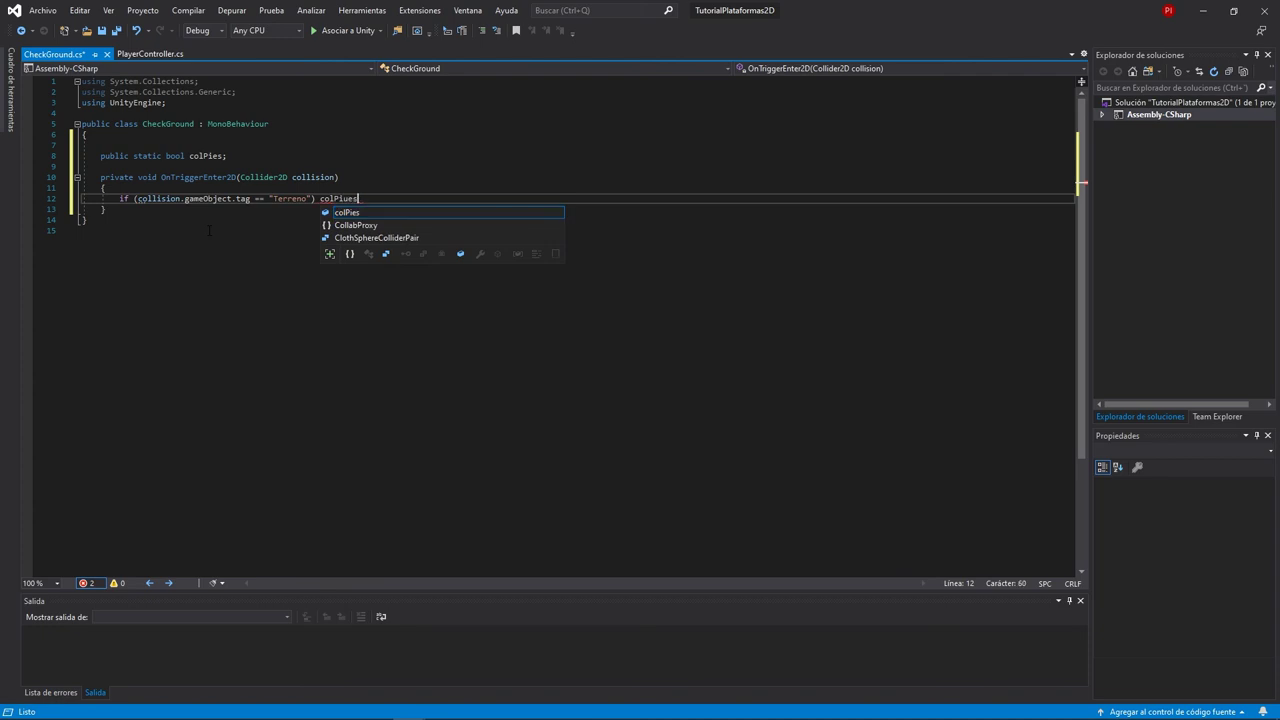
key("BackSpace")
key("BackSpace")
key("BackSpace")
type("es = tru")
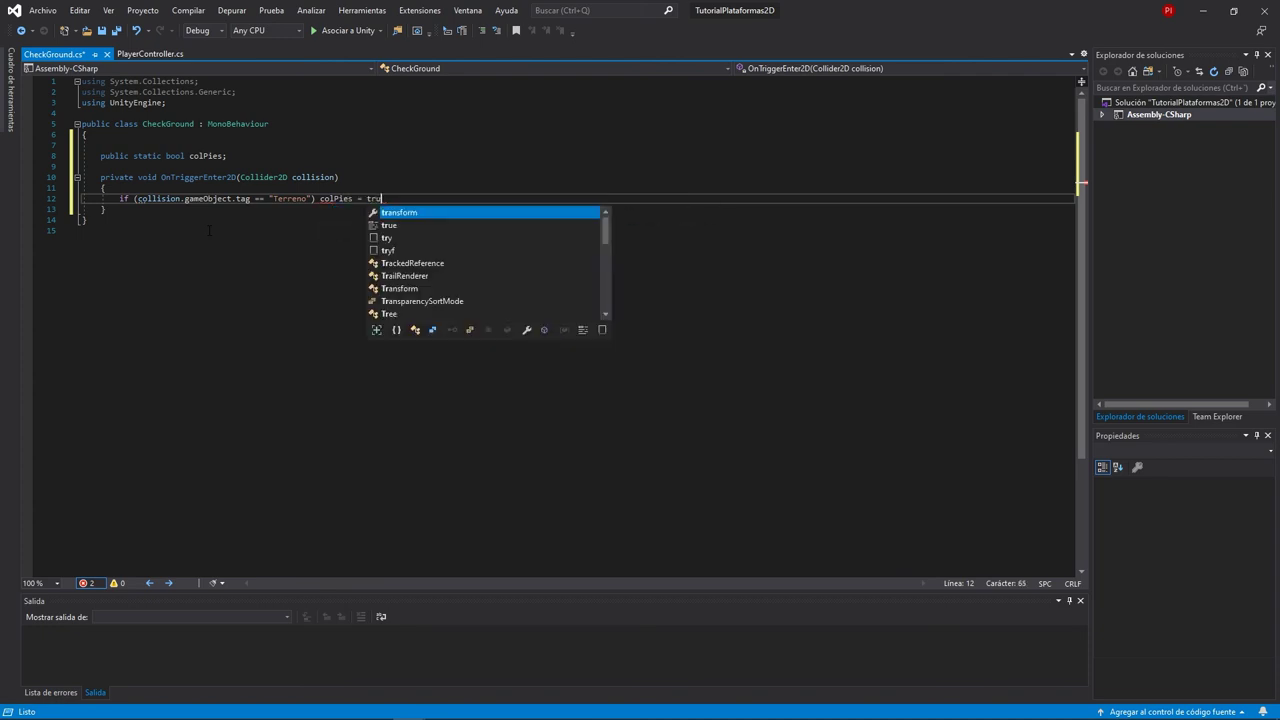
type("e;")
key("Down")
- Duplicate the OnTriggerEnter2D method below itself, separated by a blank line
key("shift+Up")
key("shift+Up")
key("shift+Up")
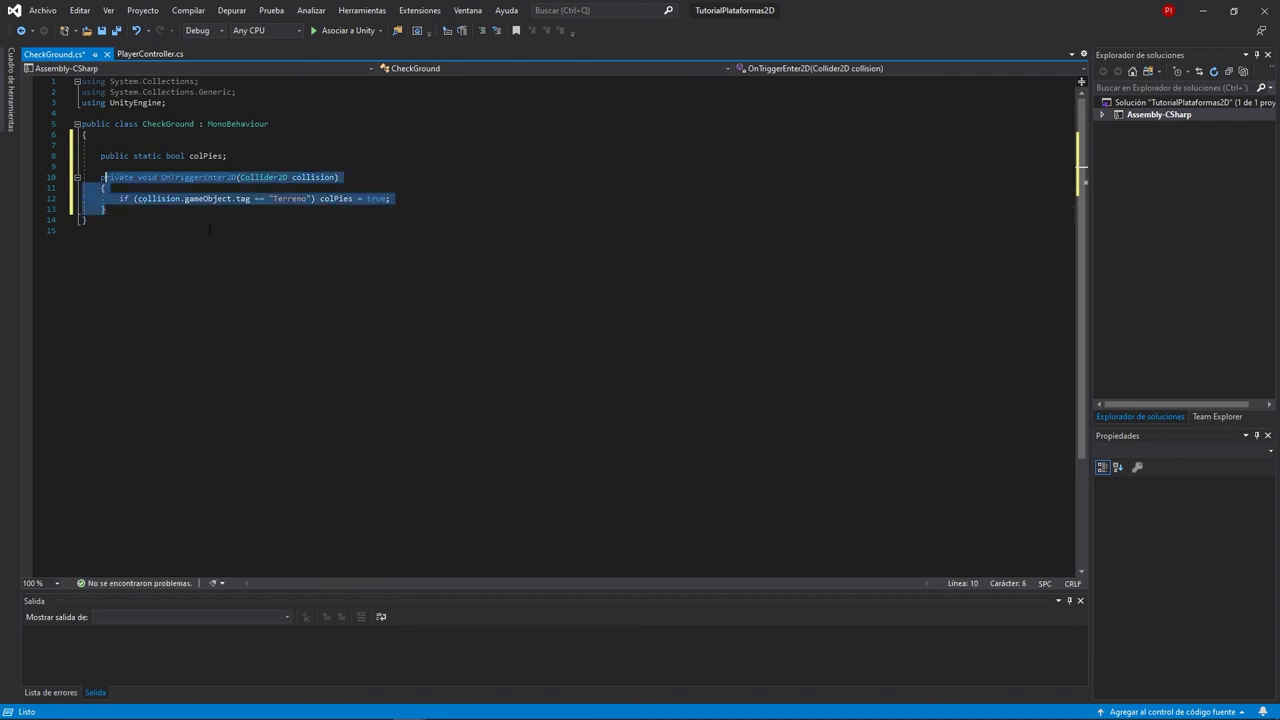
key("shift+Home")
key("ctrl+c")
key("Right")
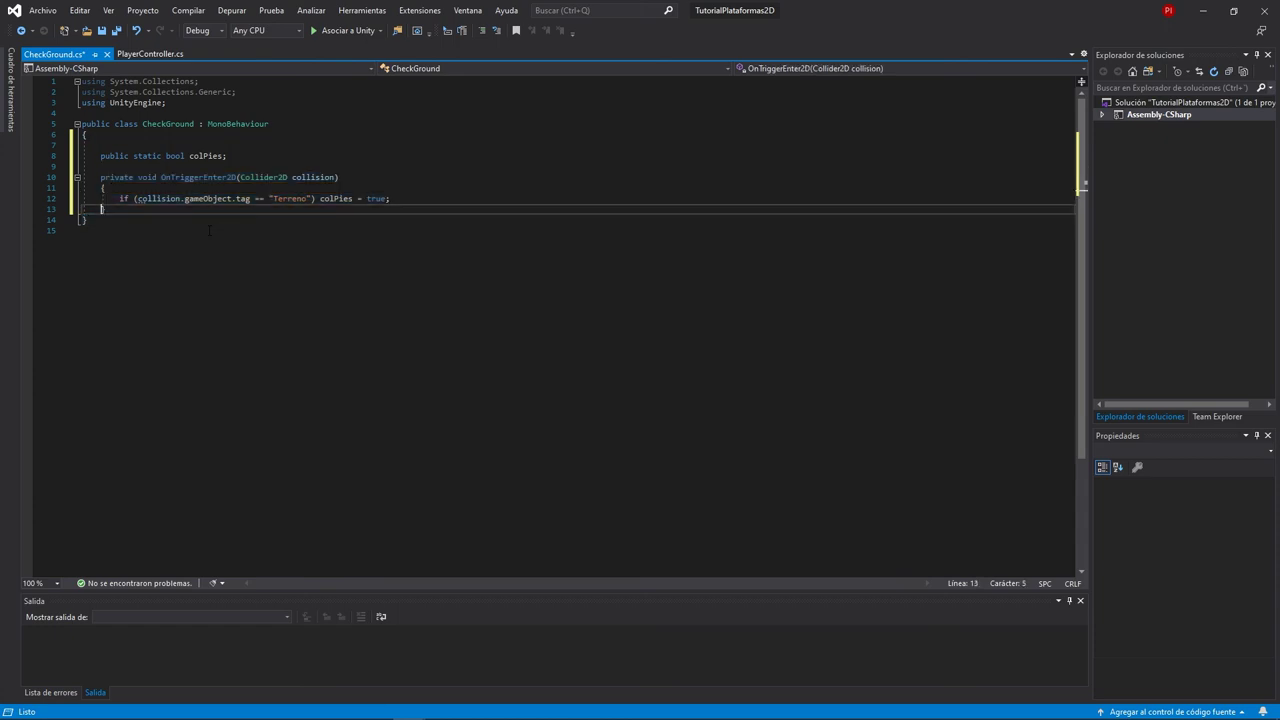
key("Return")
key("ctrl+v")
key("Up")
key("Up")
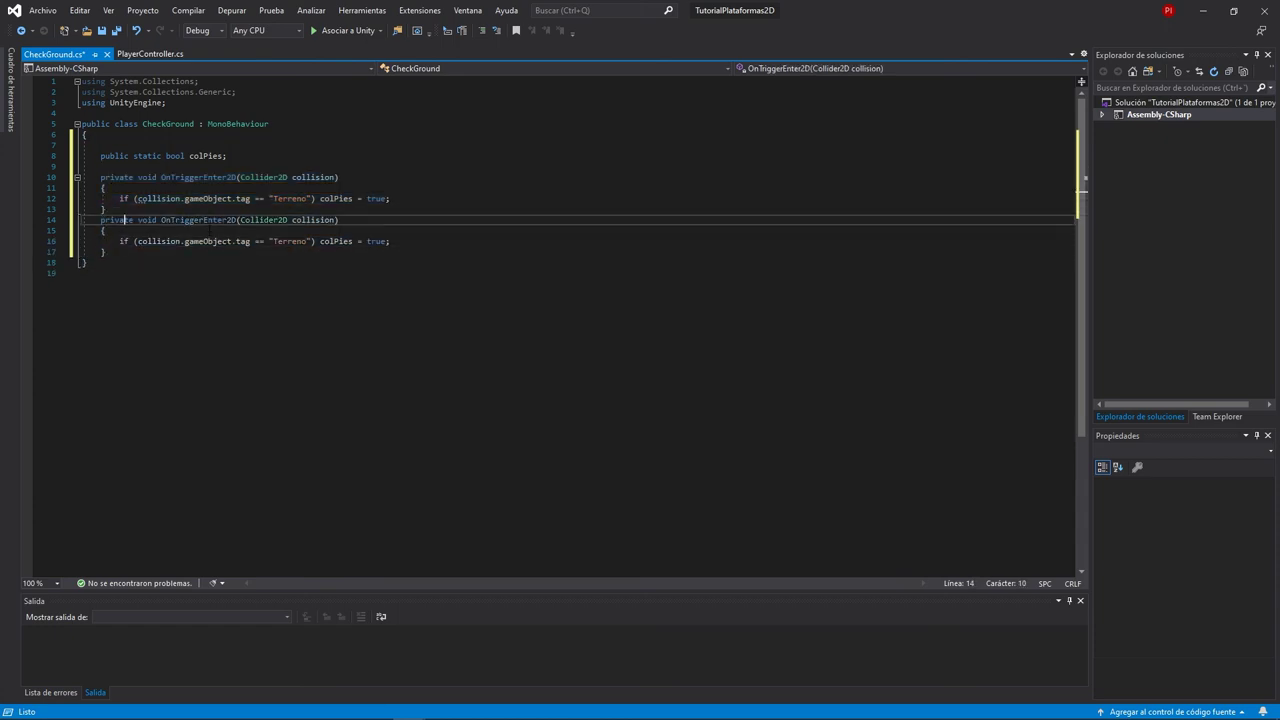
key("Up")
key("Home")
key("Return")
- Rename the copy to OnTriggerExit2D, change its assignment to false, and save the script
left_click(204, 230)
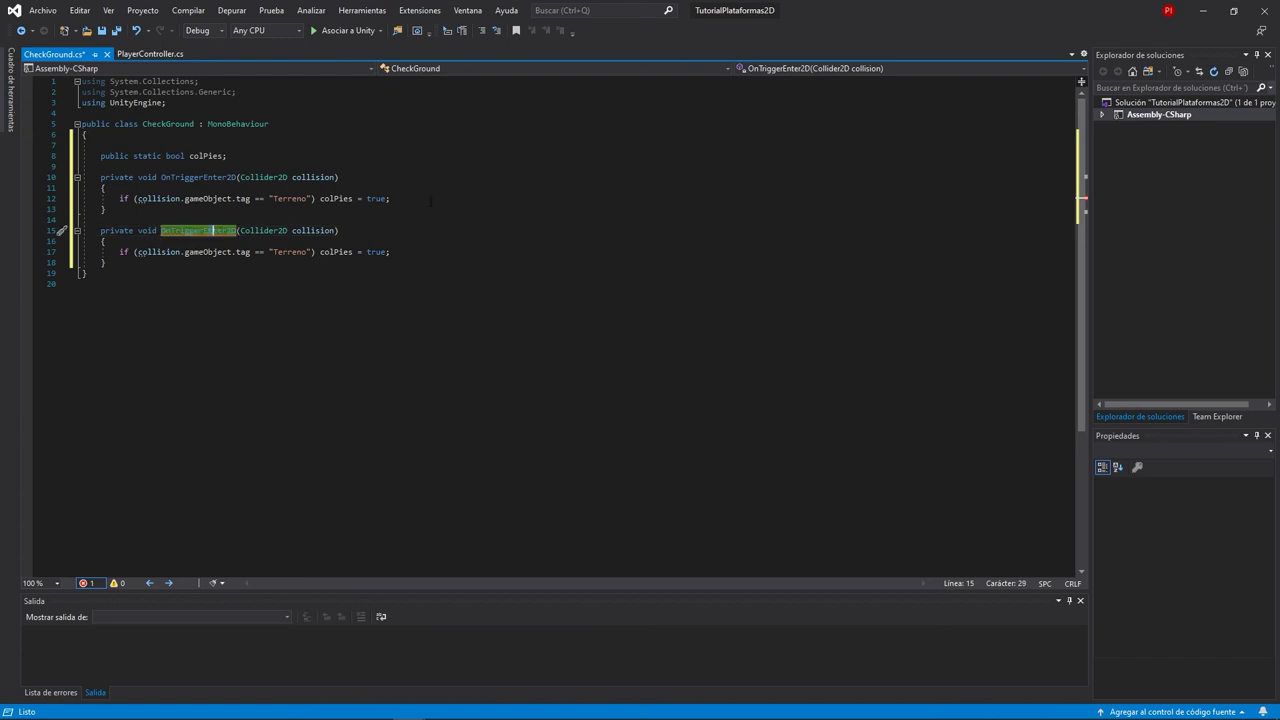
key("shift+Right")
key("shift+Right")
key("shift+Right")
type("Exit")
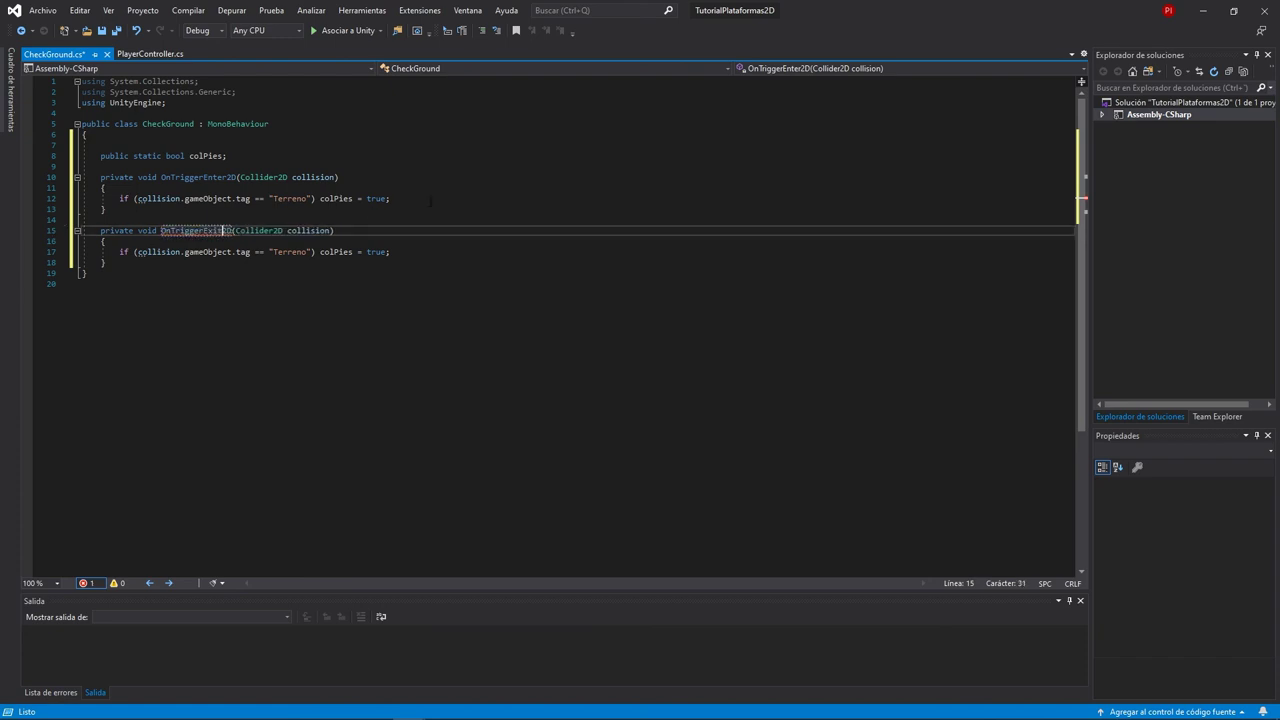
key("Down")
key("Down")
key("End")
key("shift+Left")
key("shift+Left")
key("shift+Left")
key("shift+Left")
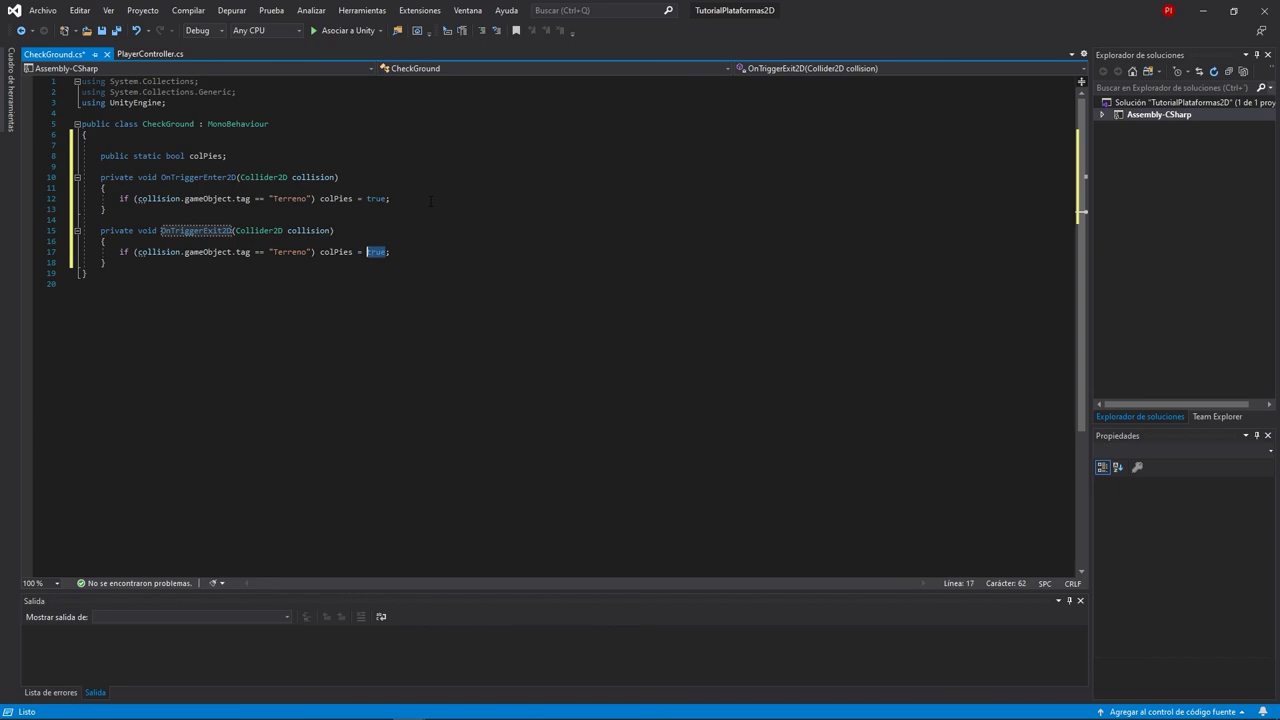
type("false")
key("ctrl+s")
- Back in Unity, drag CheckGround onto the Pies object's Inspector and select the PlayerController script
left_click(1202, 10)
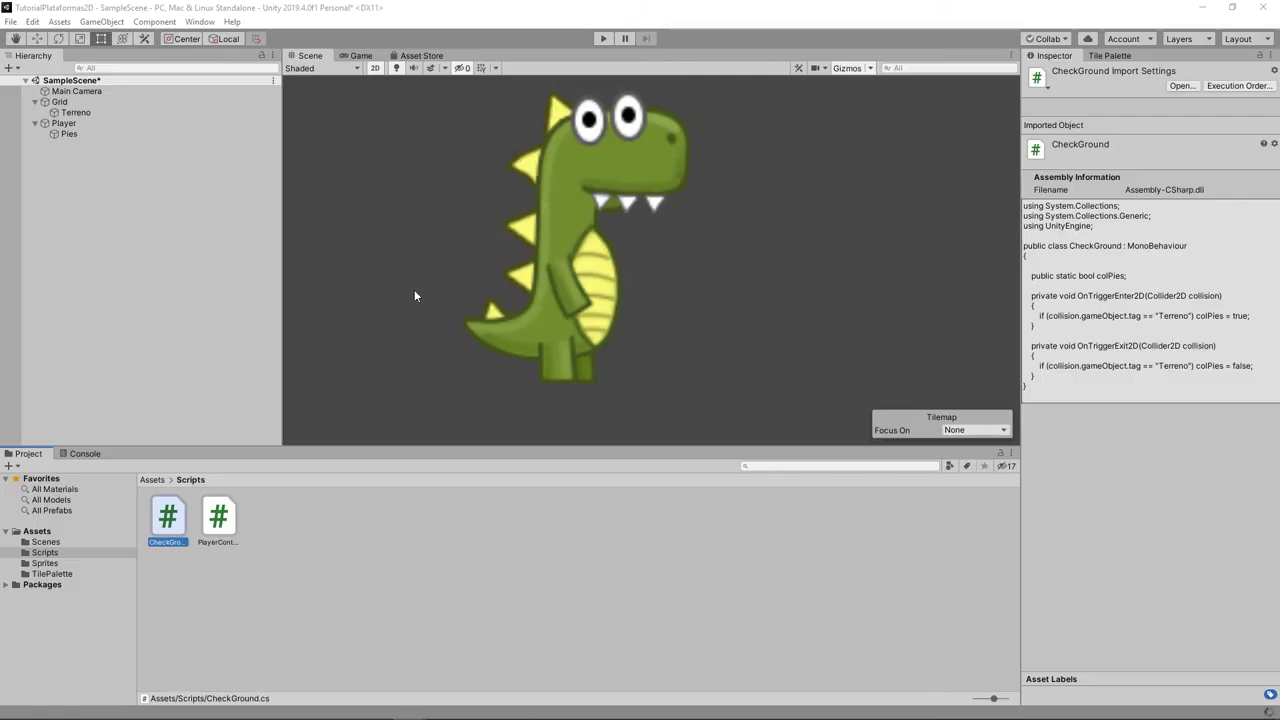
left_click(68, 133)
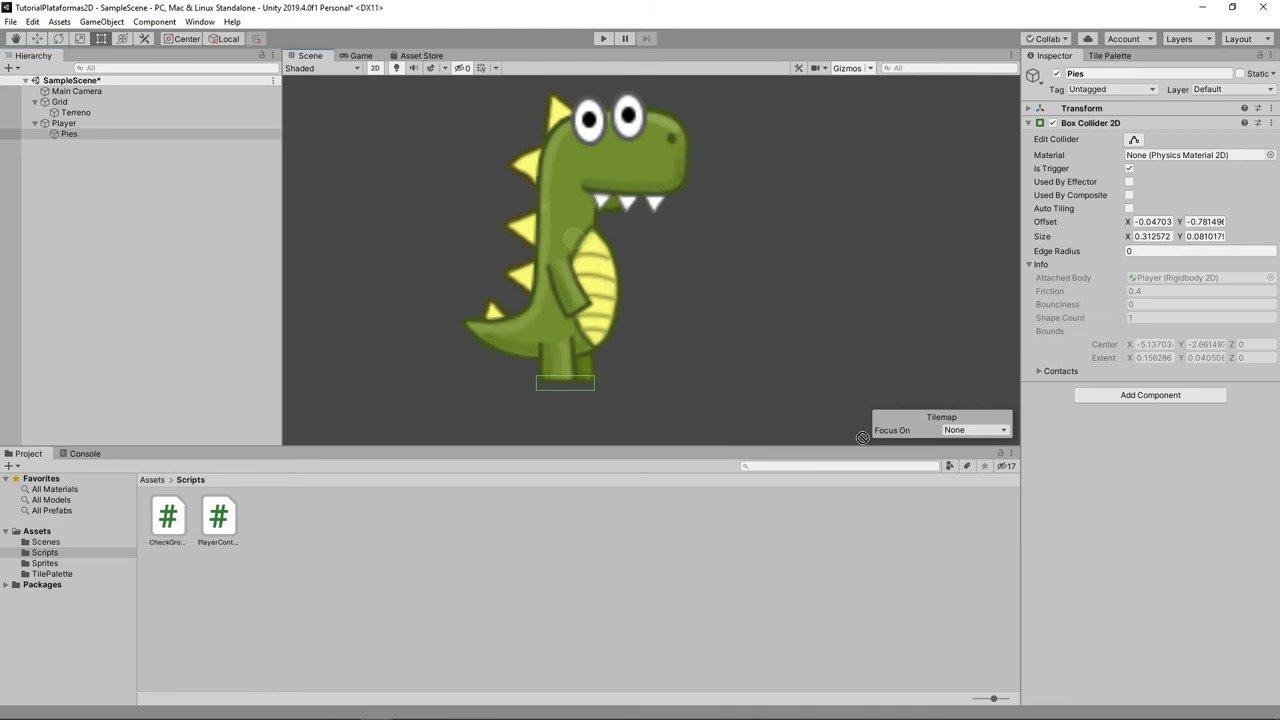
left_click_drag(170, 523, 1078, 434)
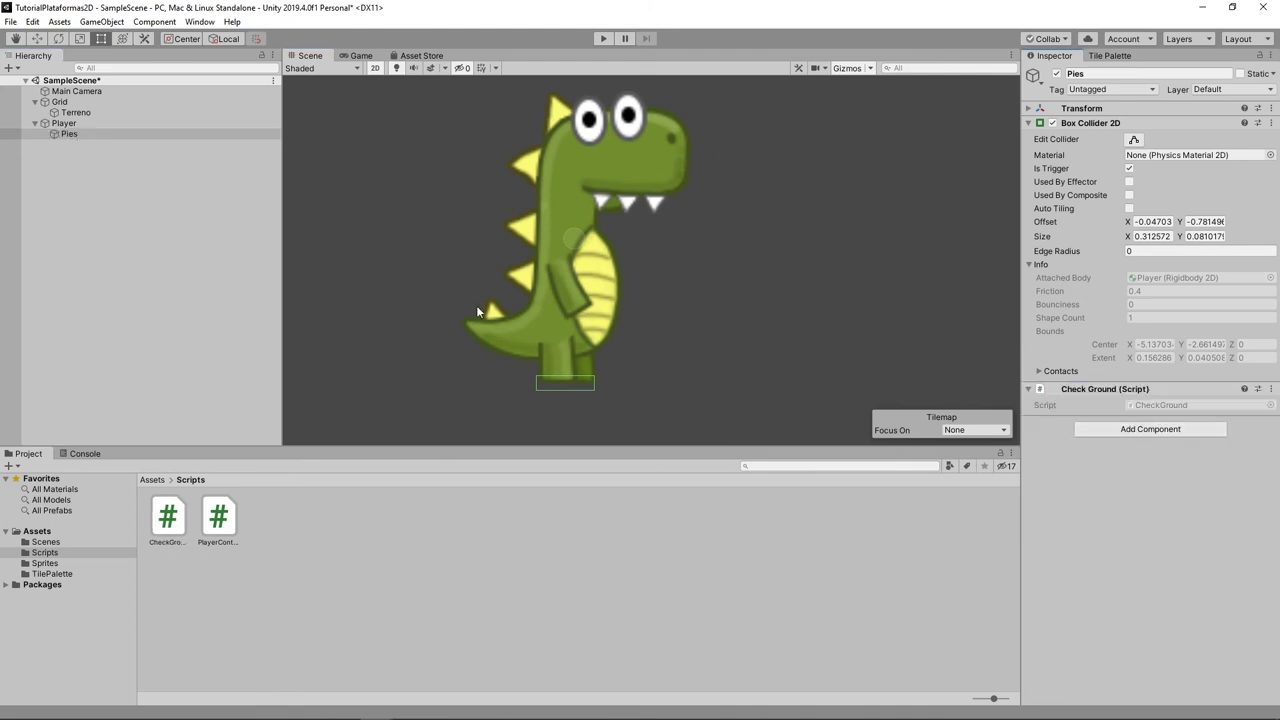
left_click(233, 527)
- Open PlayerController, add 'public bool colPies = false;' below velocidadMax, and save
double_click(233, 527)
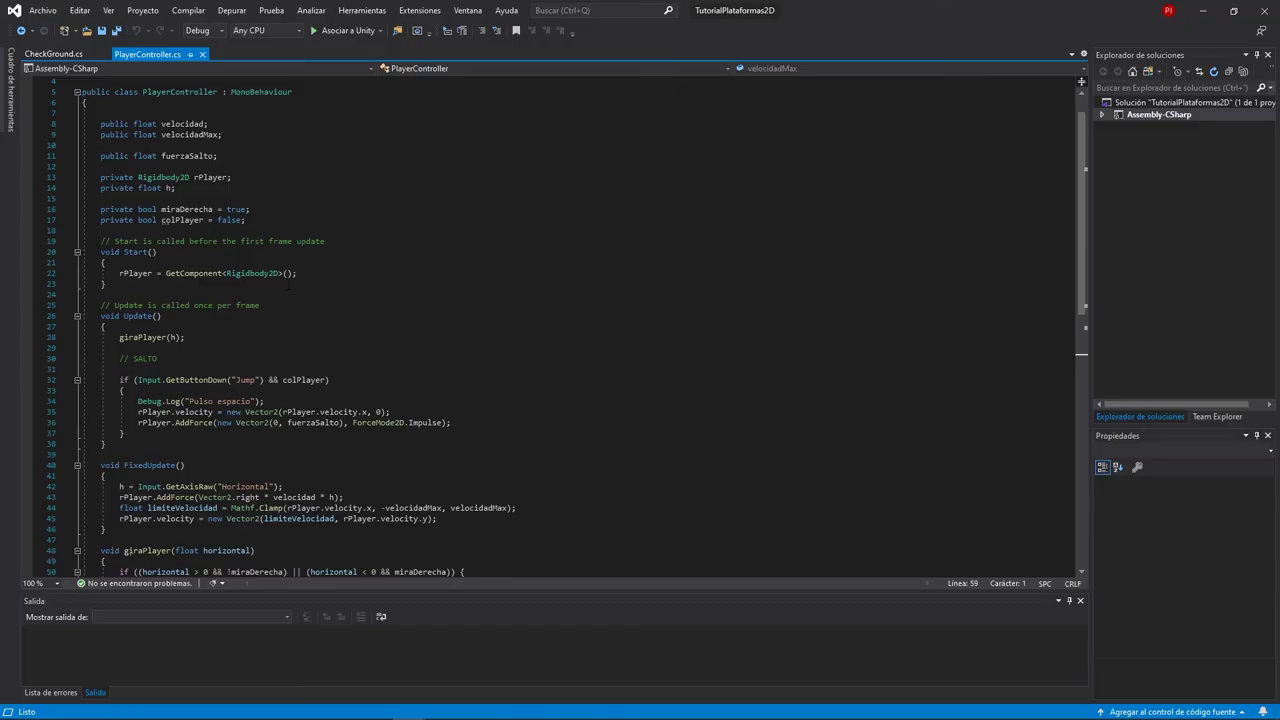
scroll(200, 168, "up", 1)
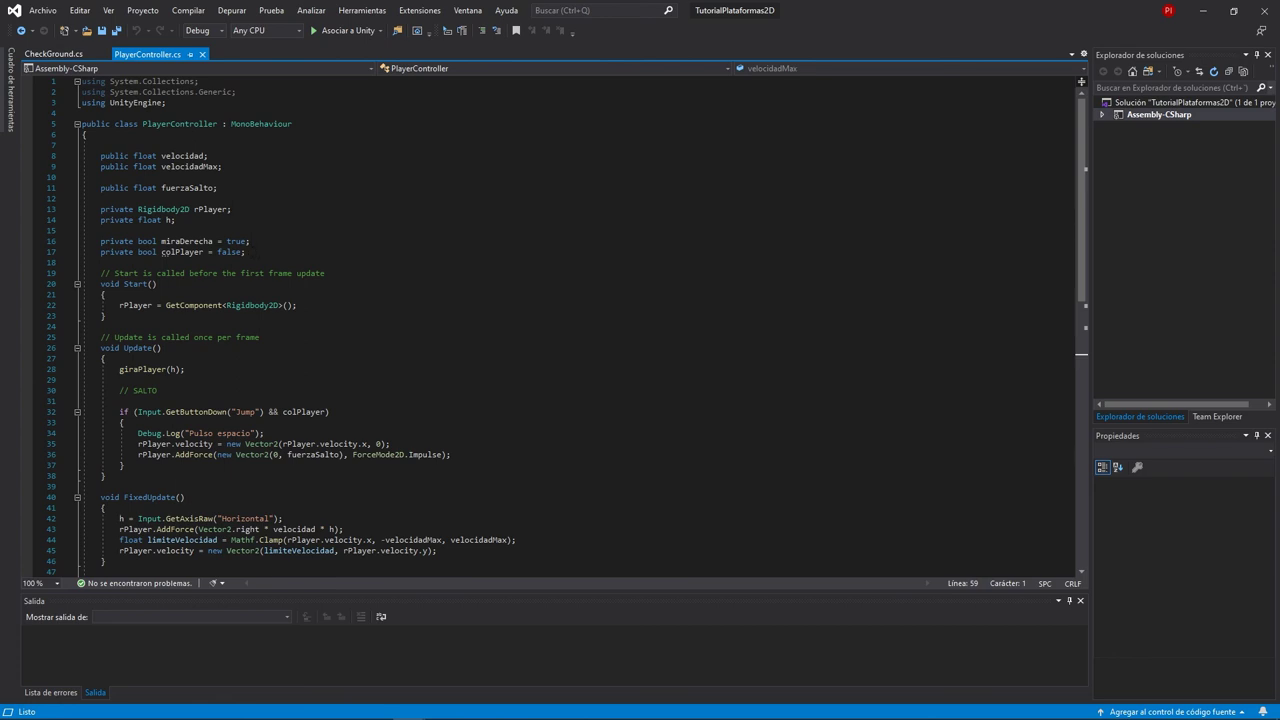
left_click(264, 251)
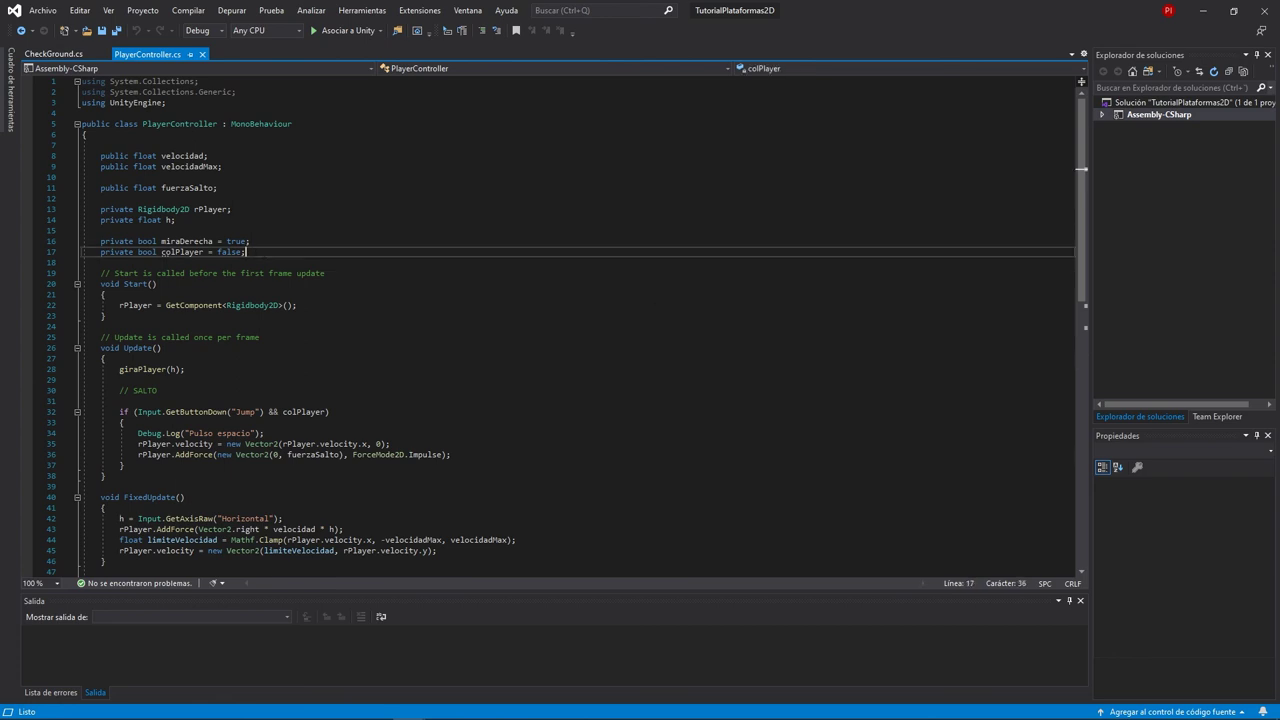
left_click(995, 166)
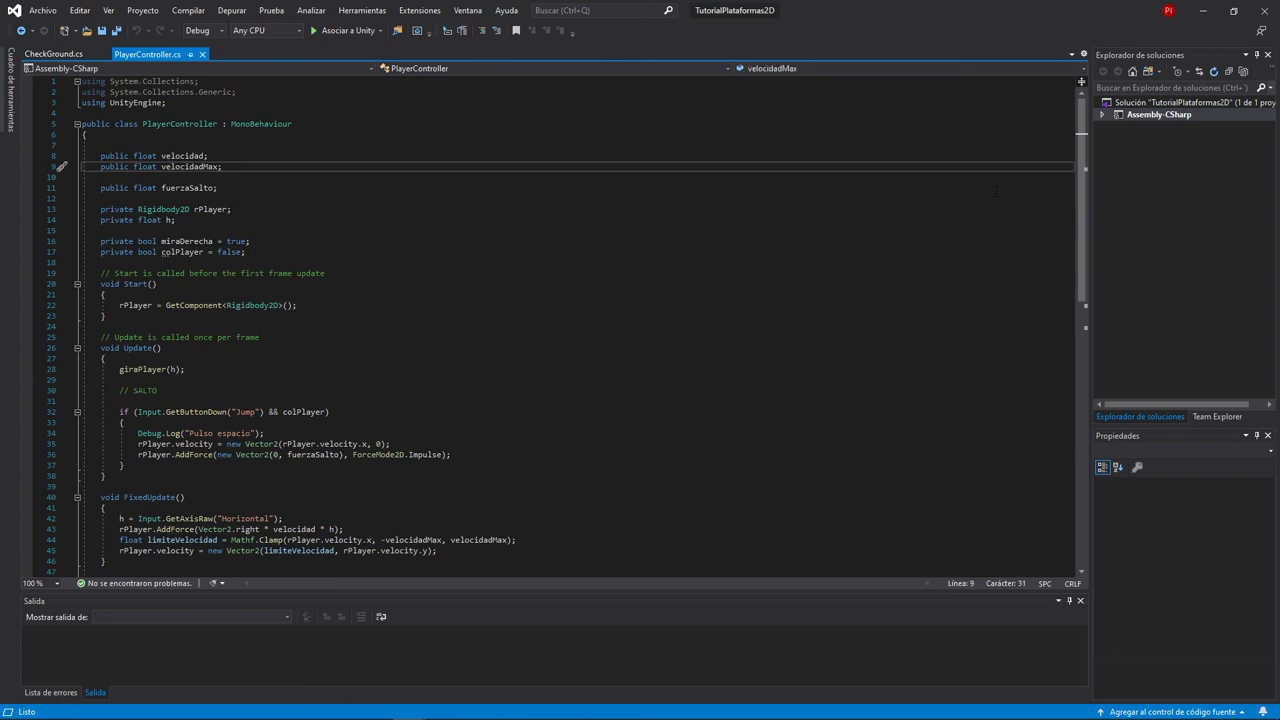
key("Return")
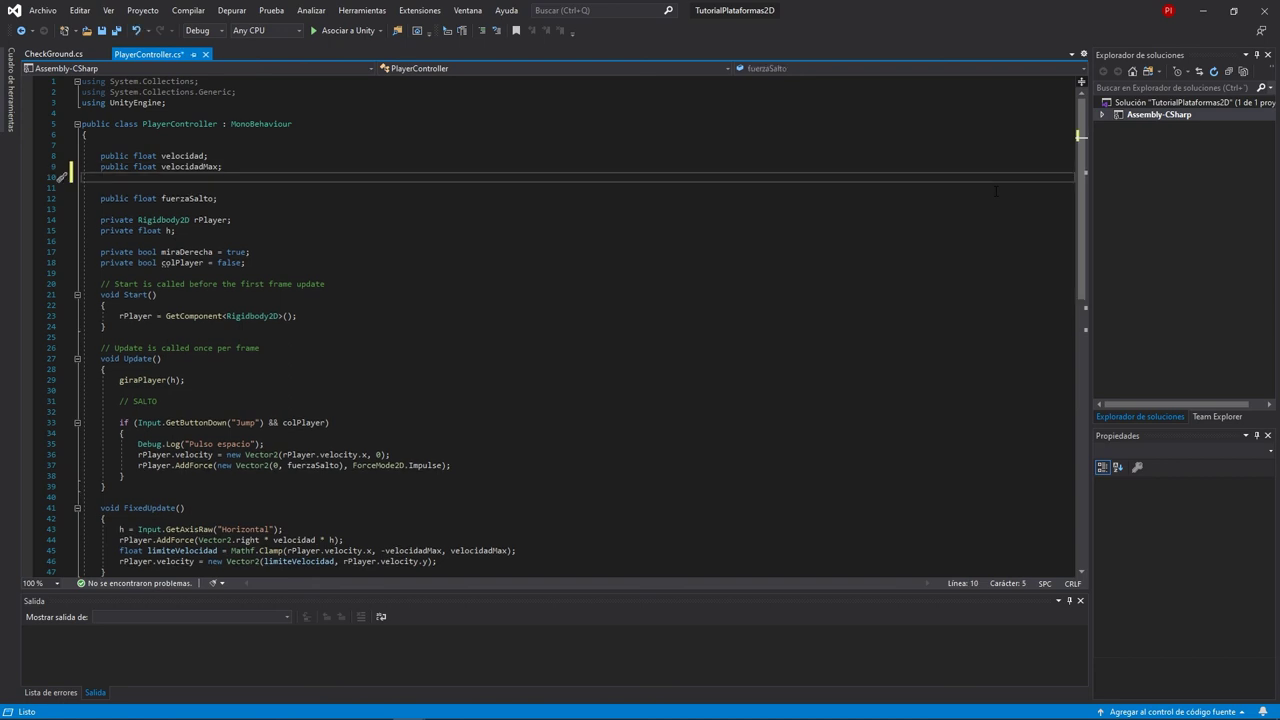
type("public ")
type("bool ")
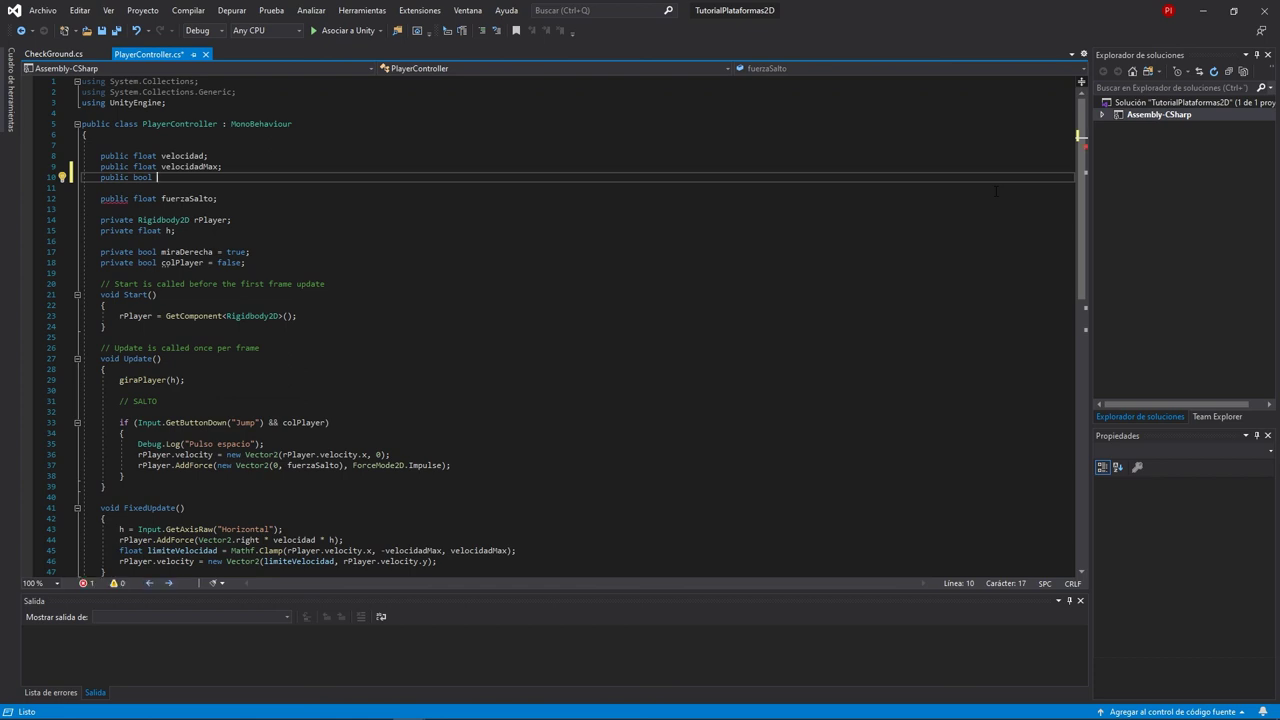
type("colPies = ")
type("false;")
key("ctrl+s")
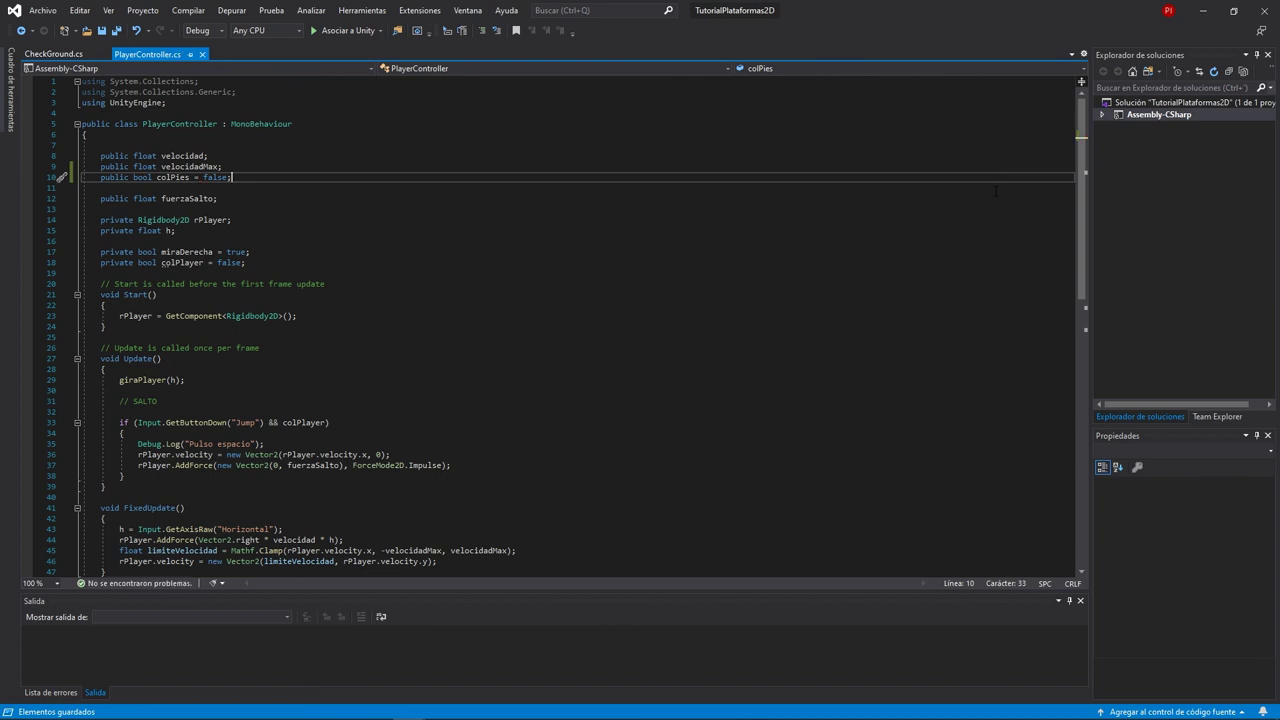
scroll(567, 321, "down", 1)
left_click(120, 380)
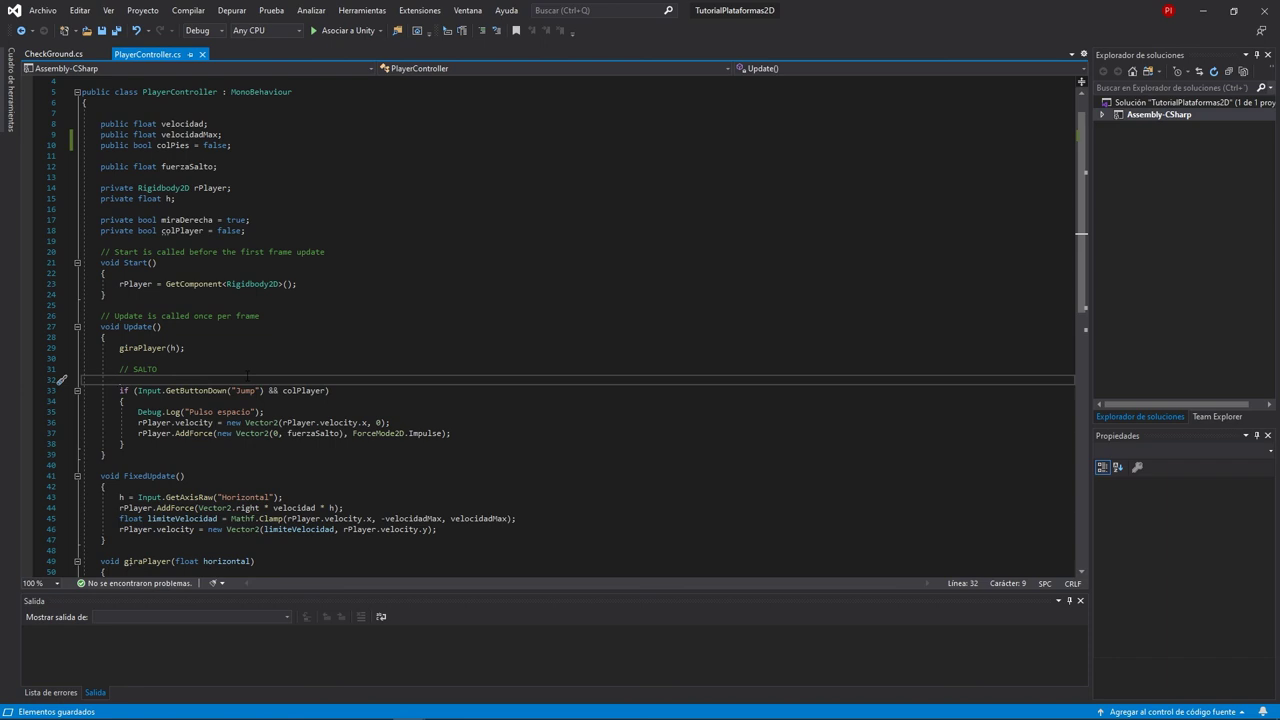
- Under the SALTO comment, add the line 'colPies = CheckGround.colPies;'
type("colP")
key("Tab")
type("= ches")
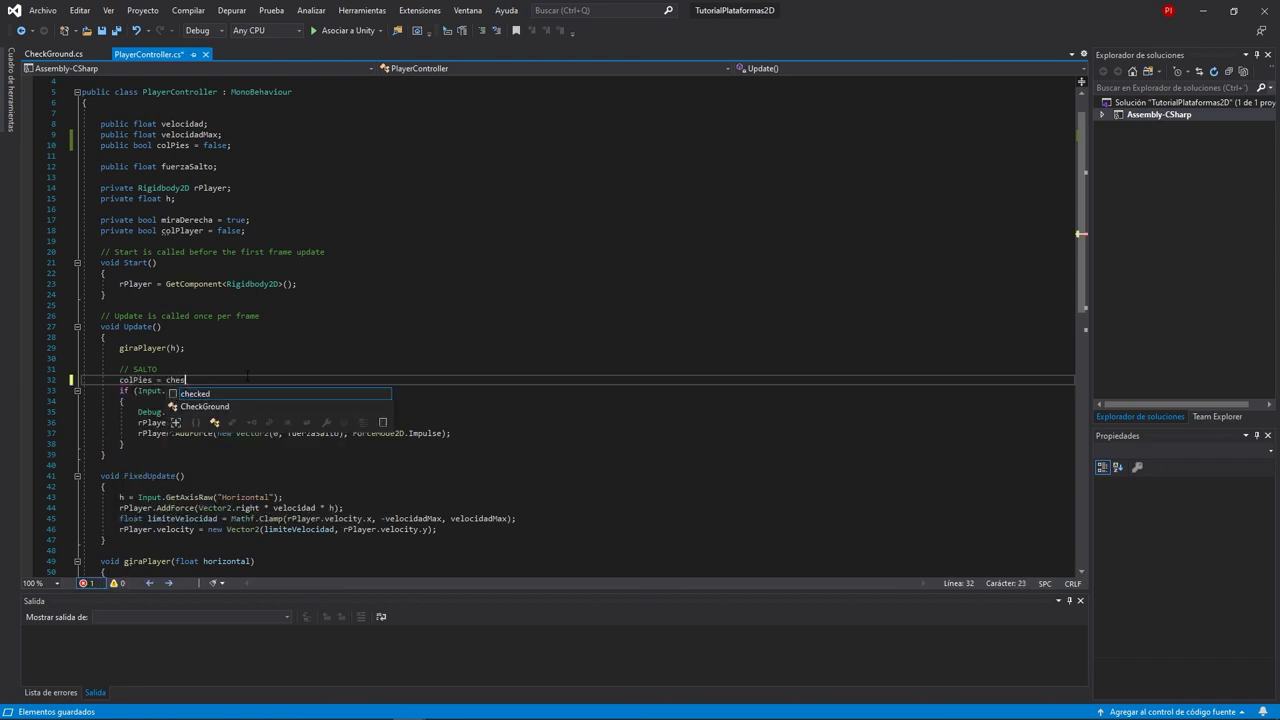
key("Down")
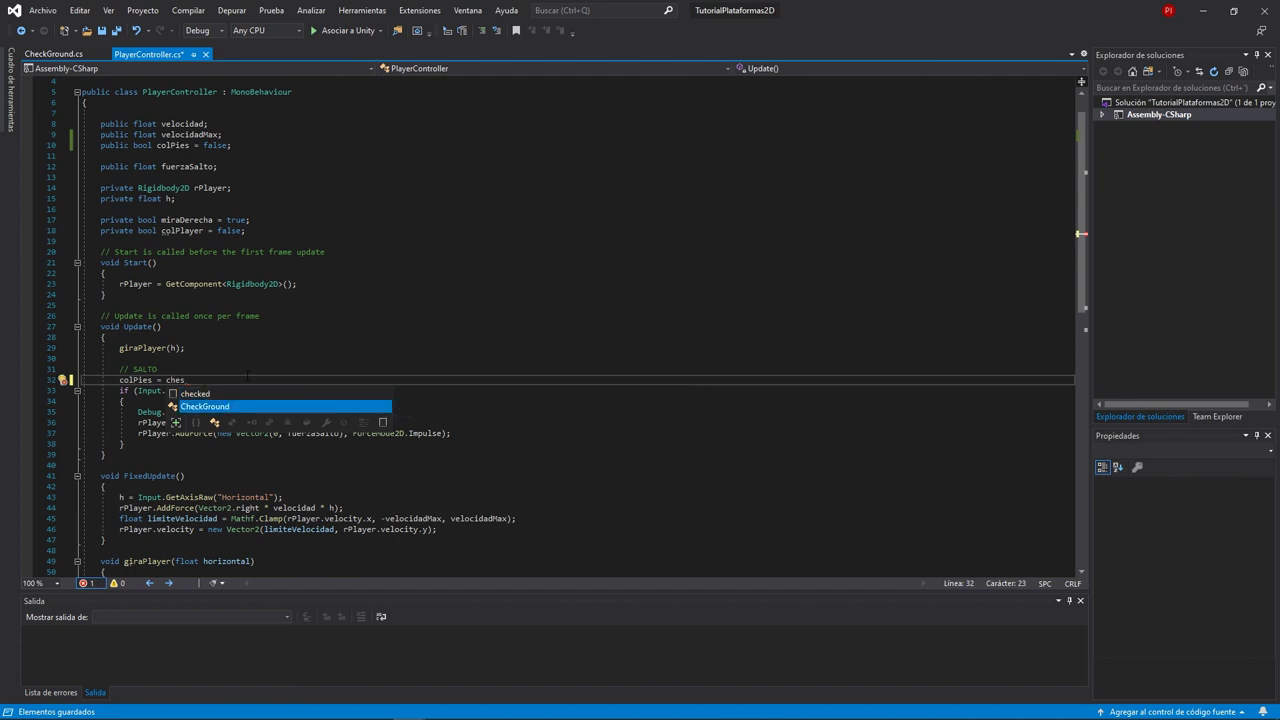
key("Tab")
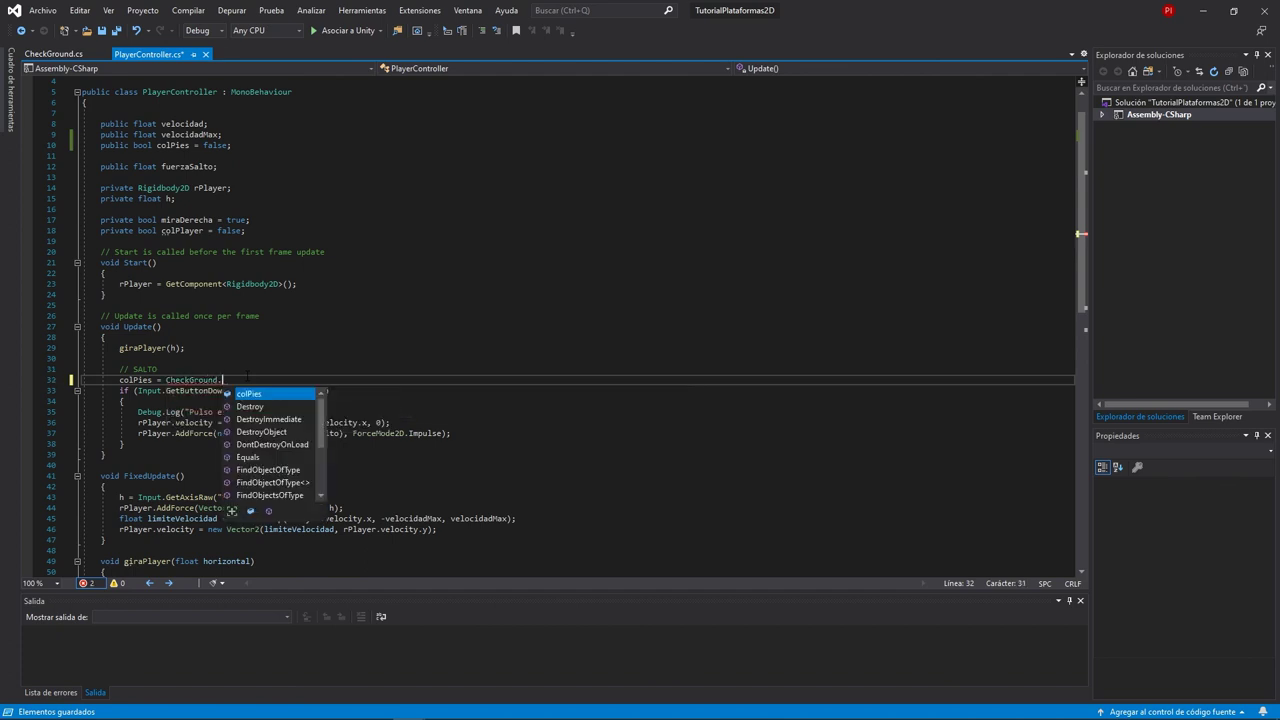
key("Tab")
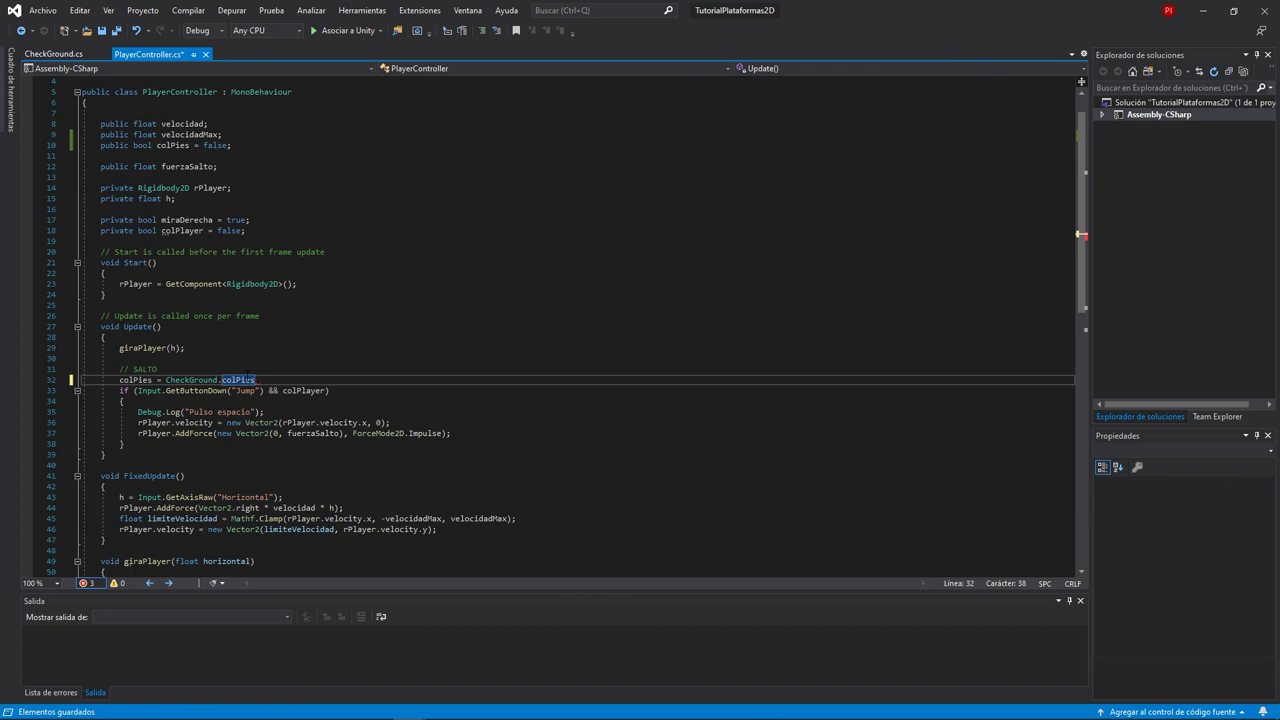
type(";")
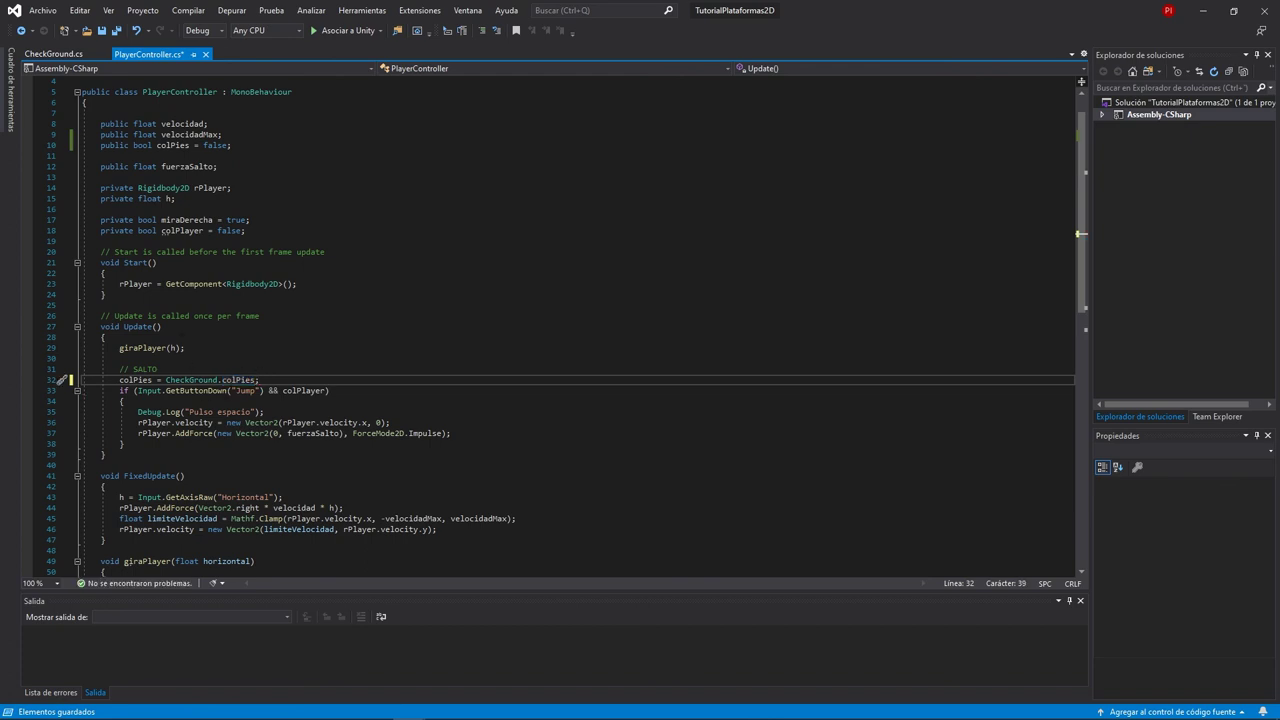
- Replace colPlayer with colPies in the jump condition, save, and return to Unity
double_click(135, 380)
double_click(303, 390)
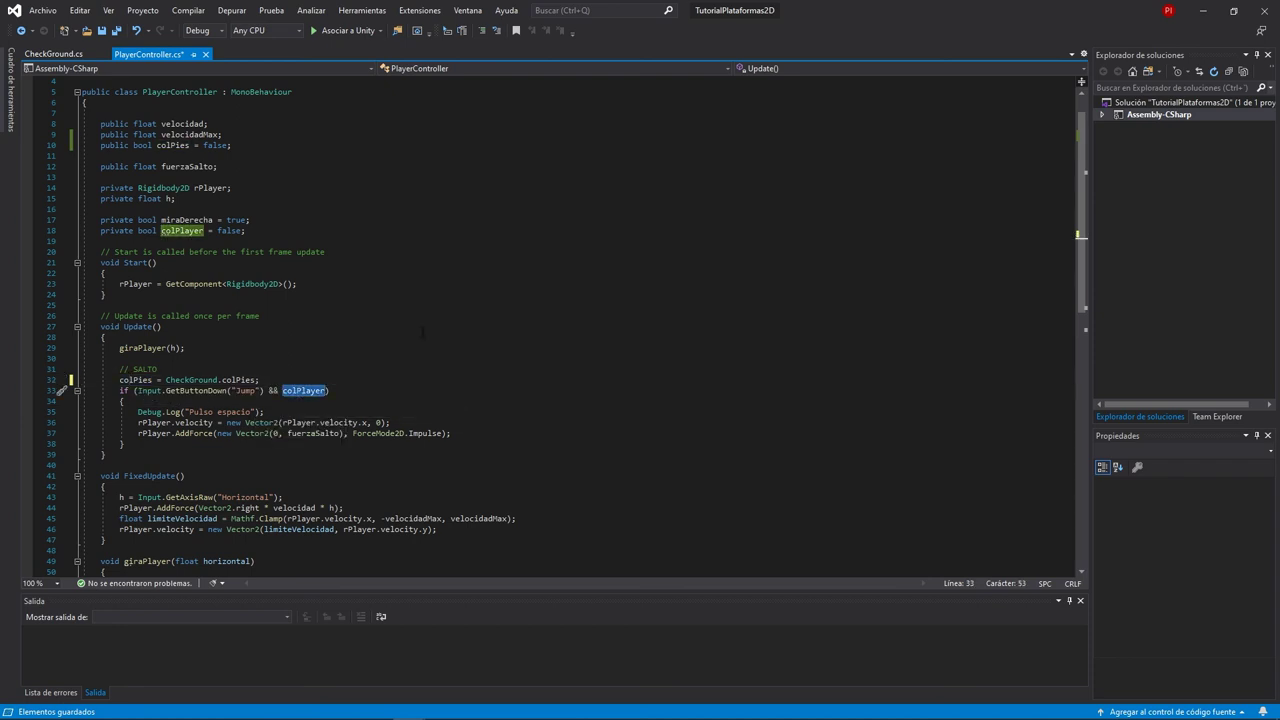
type("colPies")
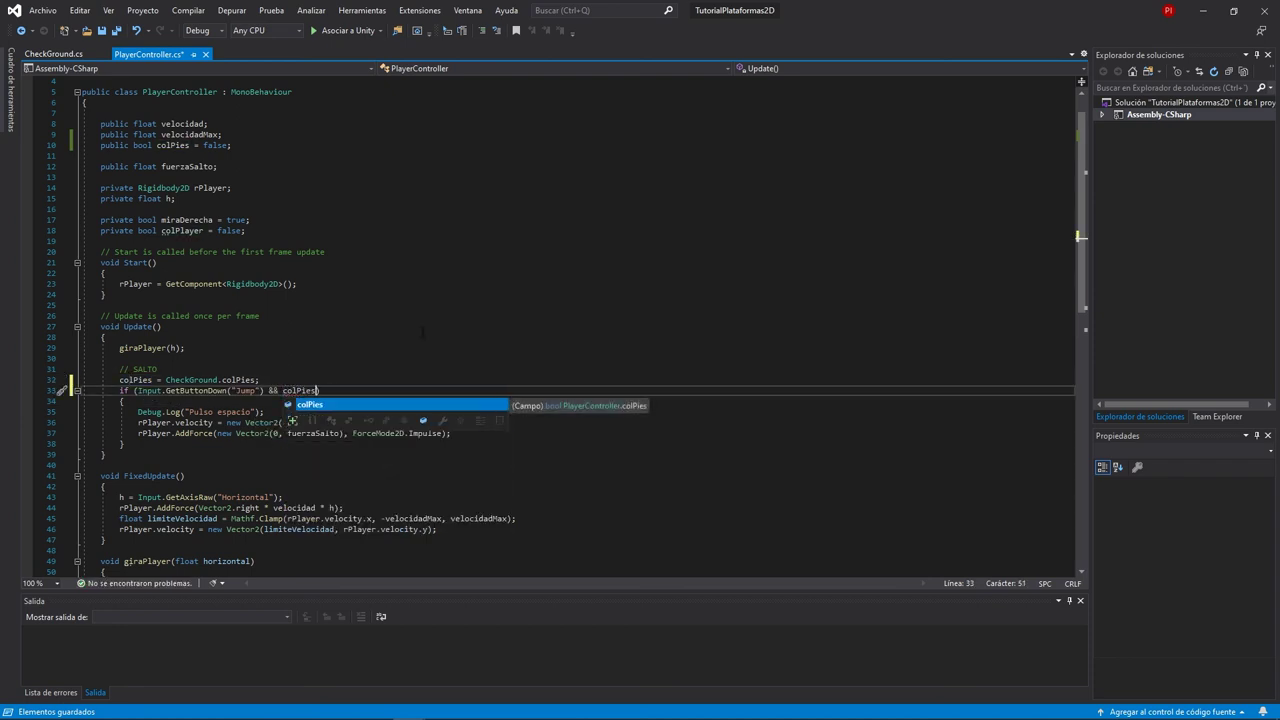
left_click(422, 331)
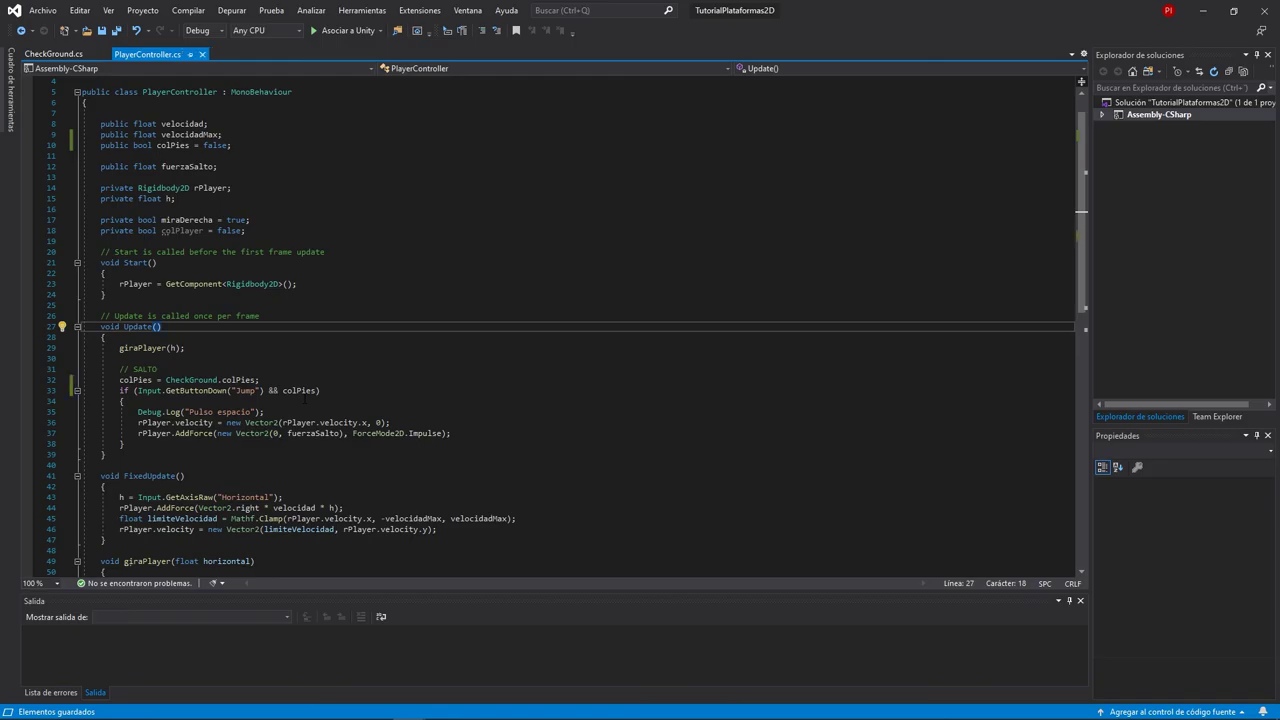
key("alt+Tab")
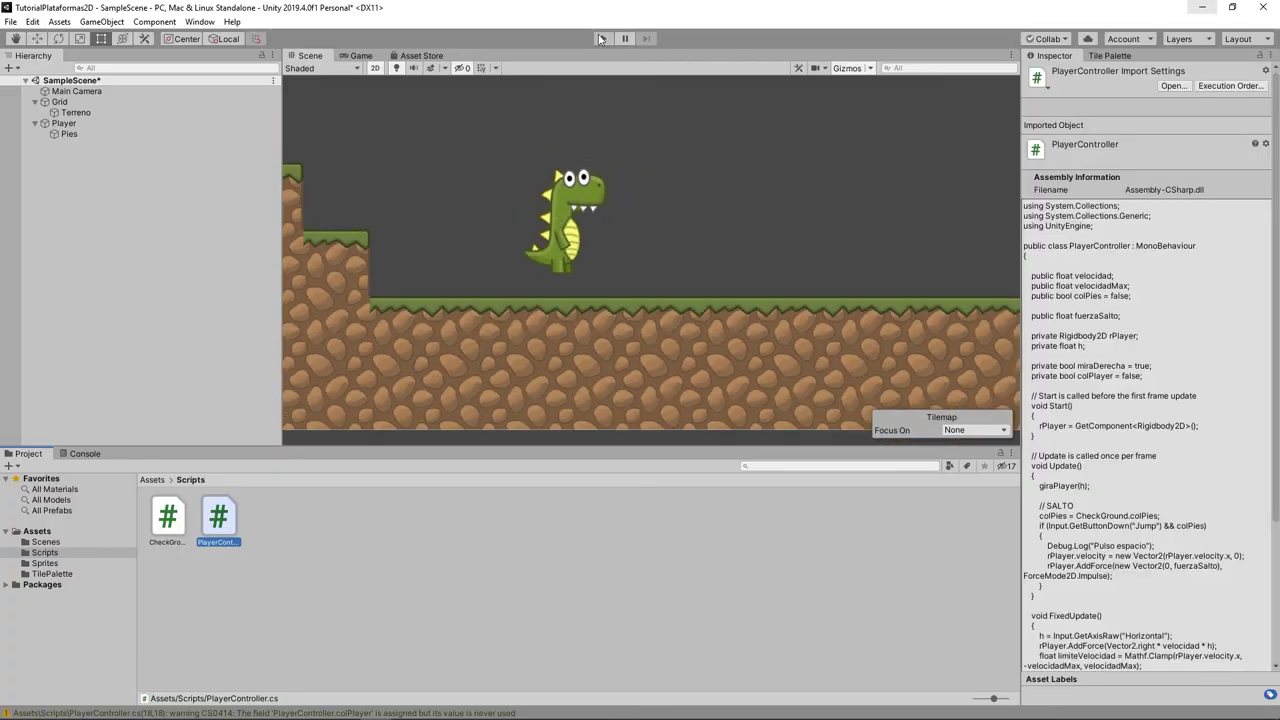
- Play the game and walk the dinosaur left and right, jumping repeatedly with Space
left_click(601, 38)
key("Right")
key("space")
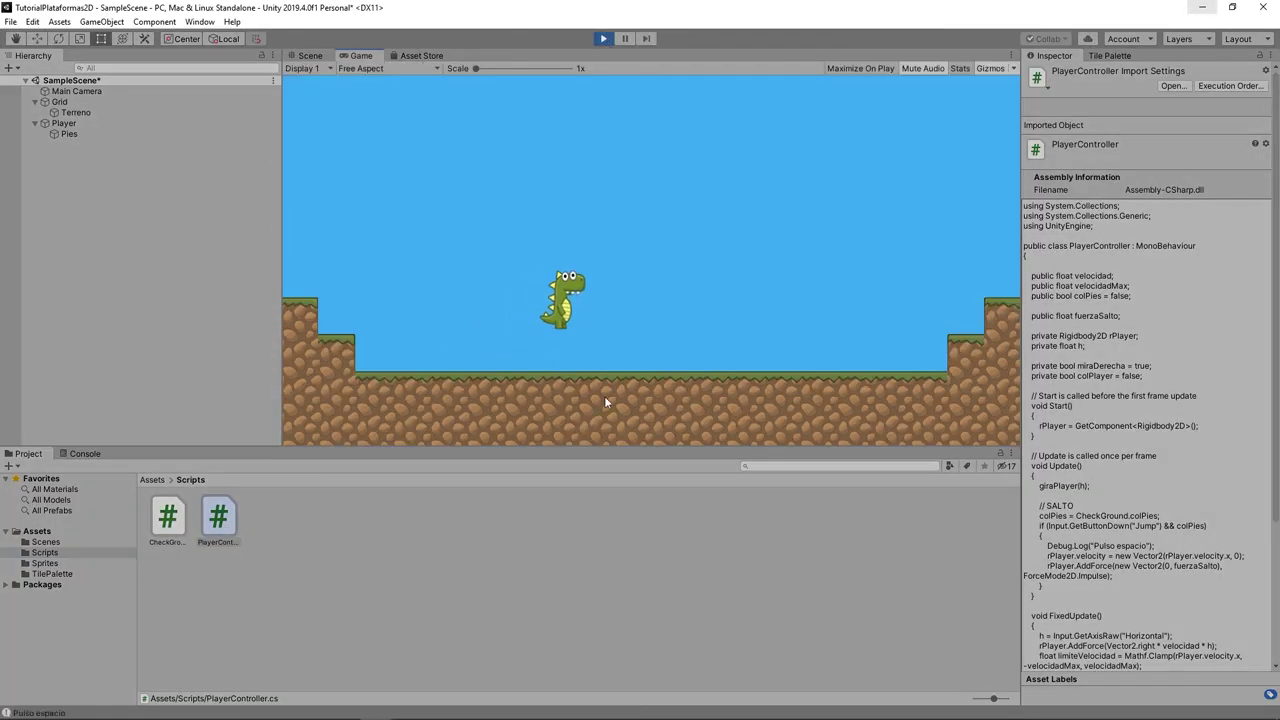
key("Left")
key("space")
key("space")
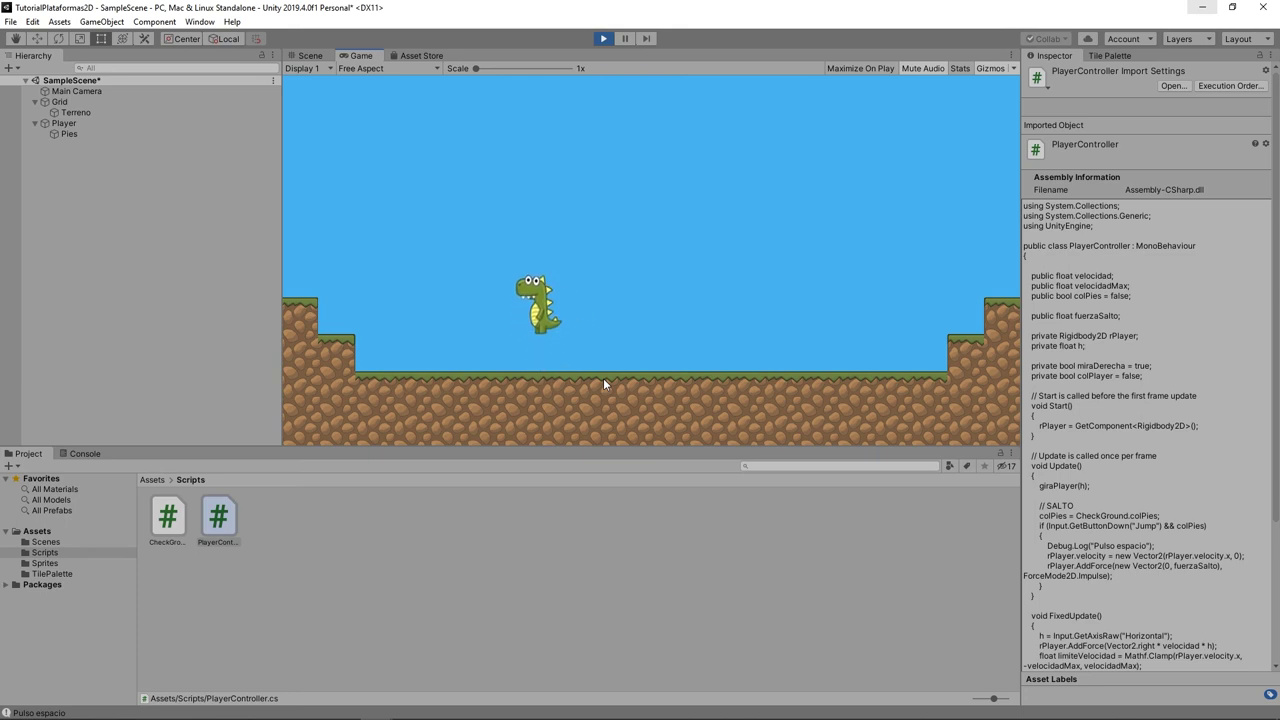
key("space")
key("Left")
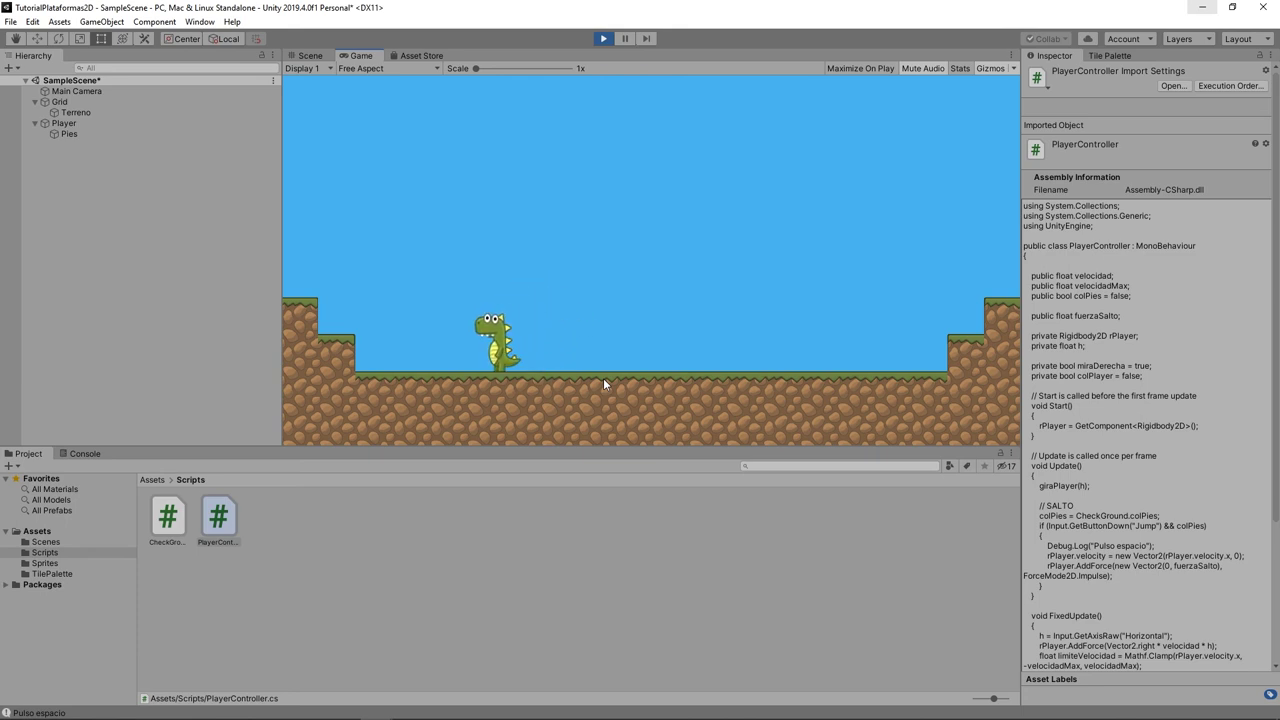
key("space")
key("space")
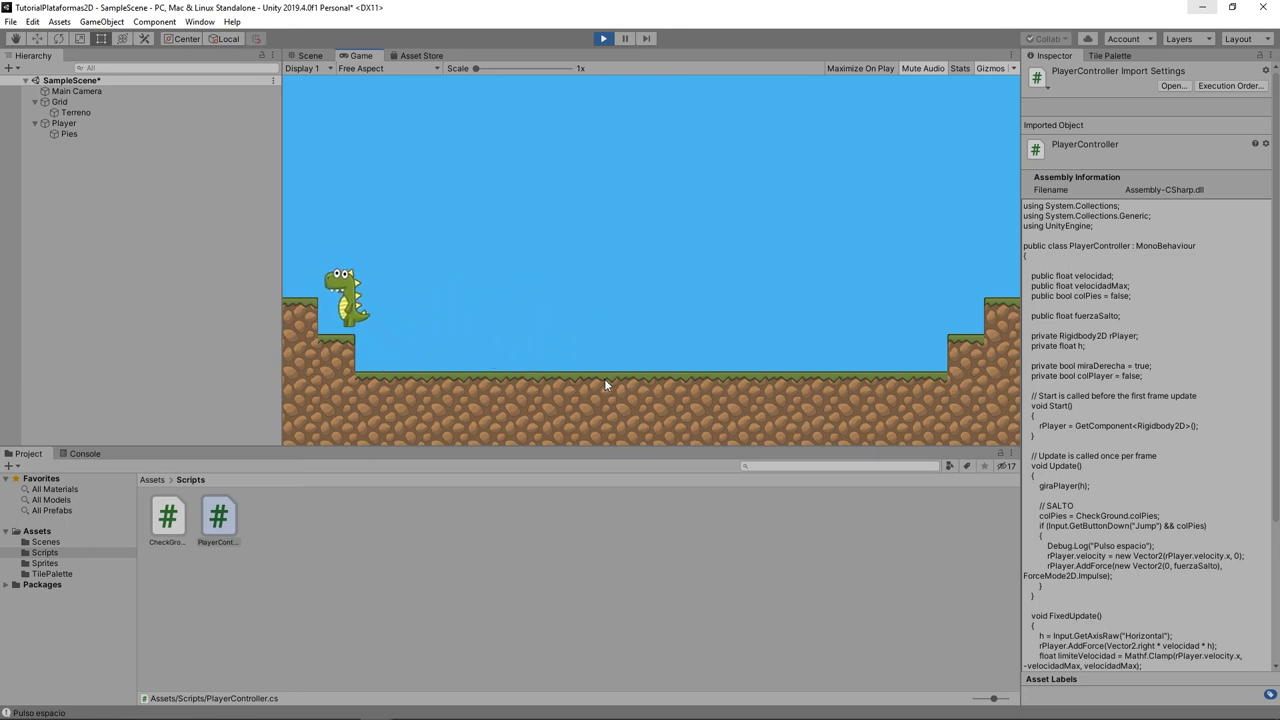
key("Right")
key("space")
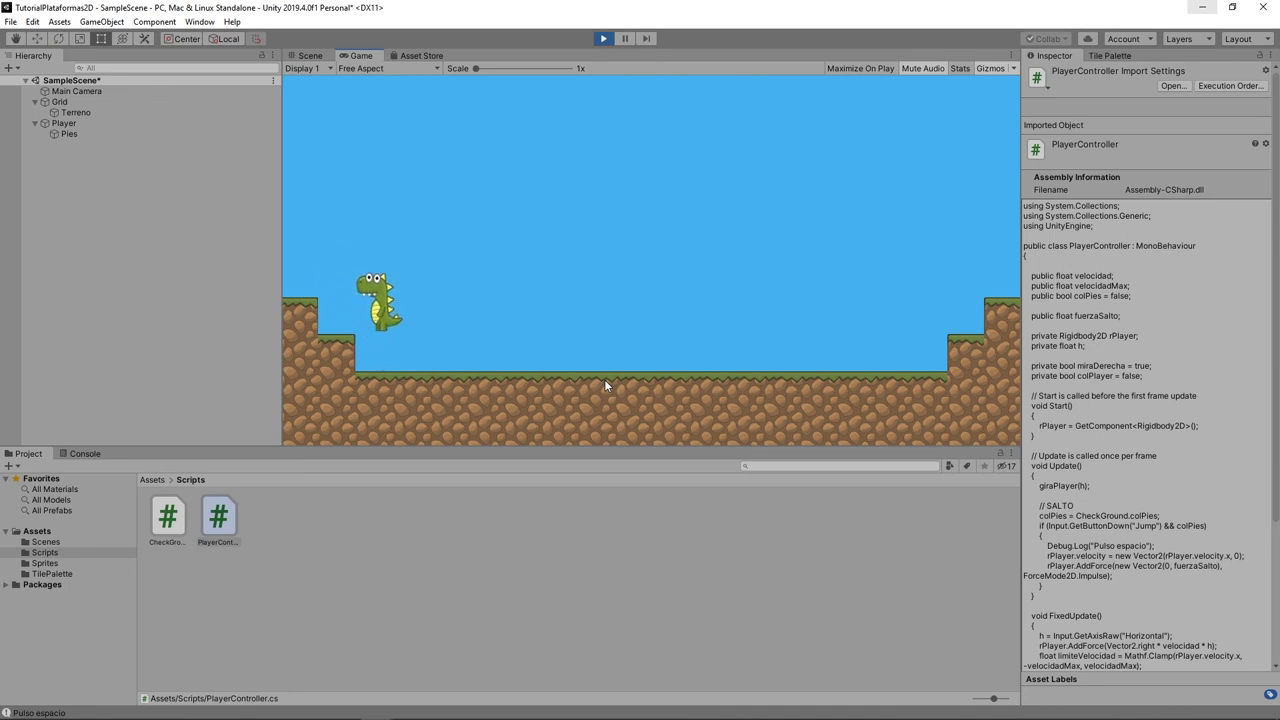
key("space")
key("Left")
key("Right")
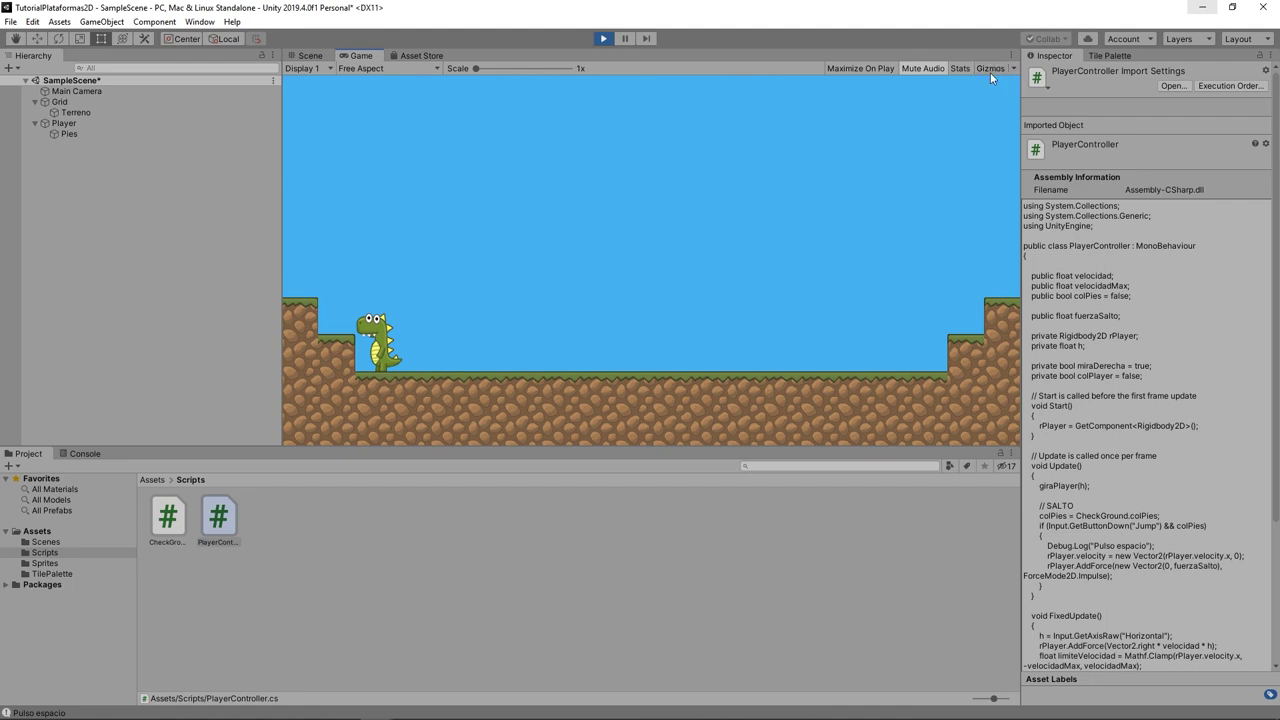
- Select Player to show its physics values, slightly enlarge the Game view scale, and jump at the left edge
left_click(83, 122)
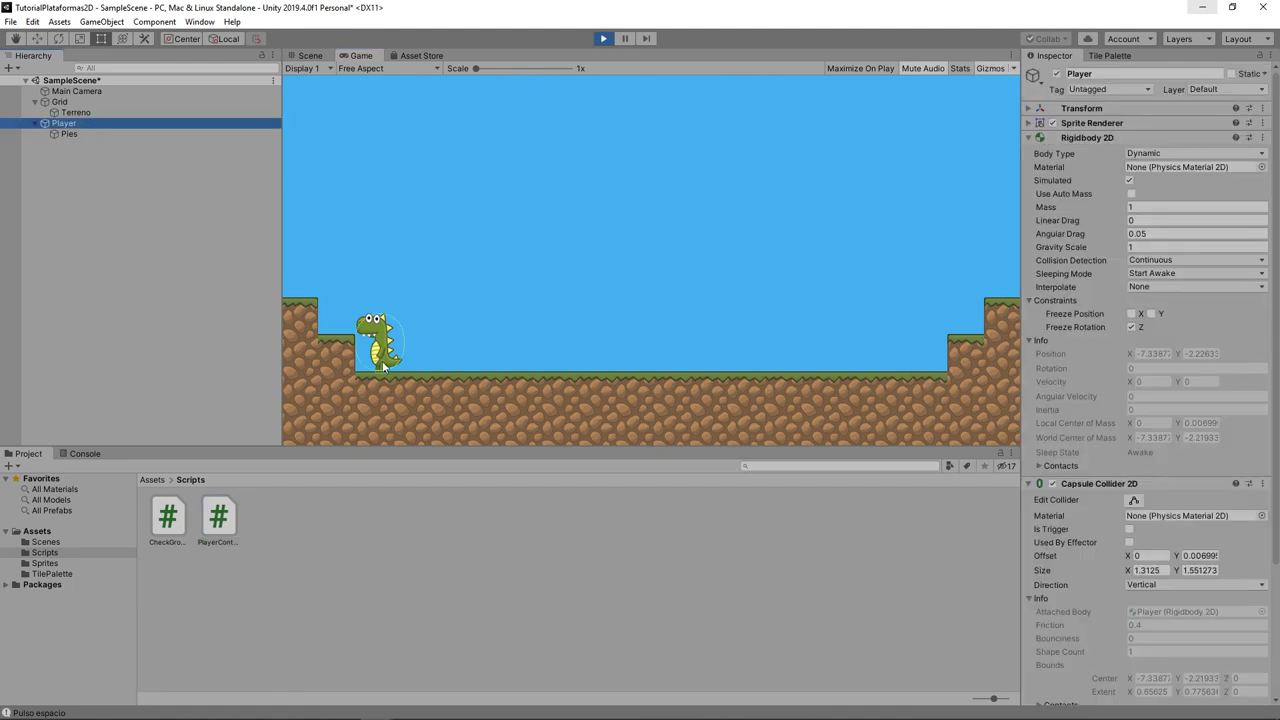
left_click_drag(479, 68, 488, 68)
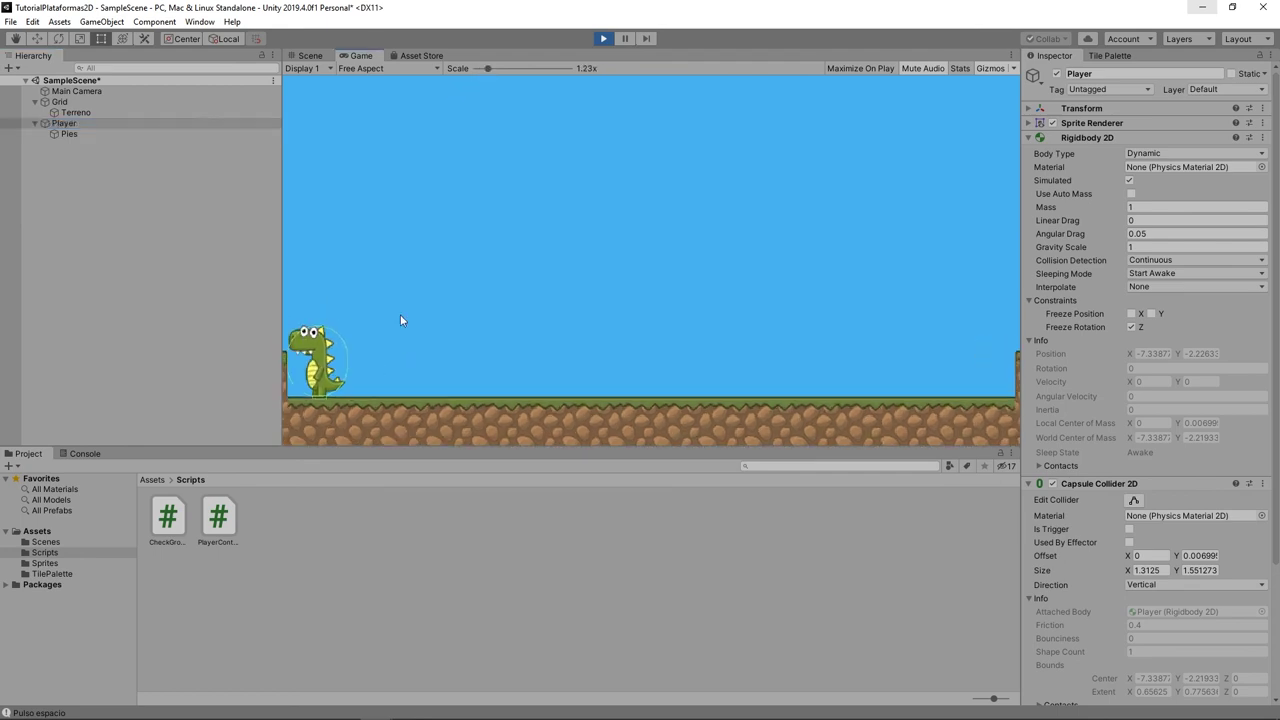
key("Right")
key("Left")
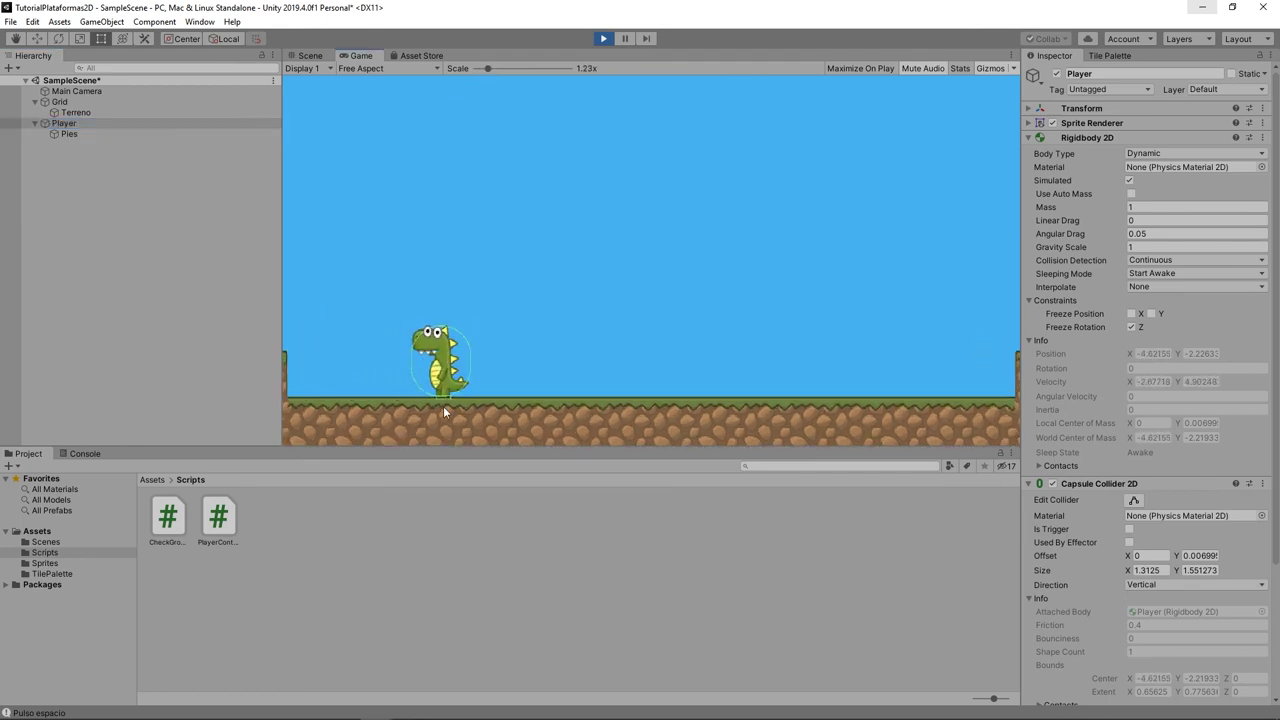
key("space")
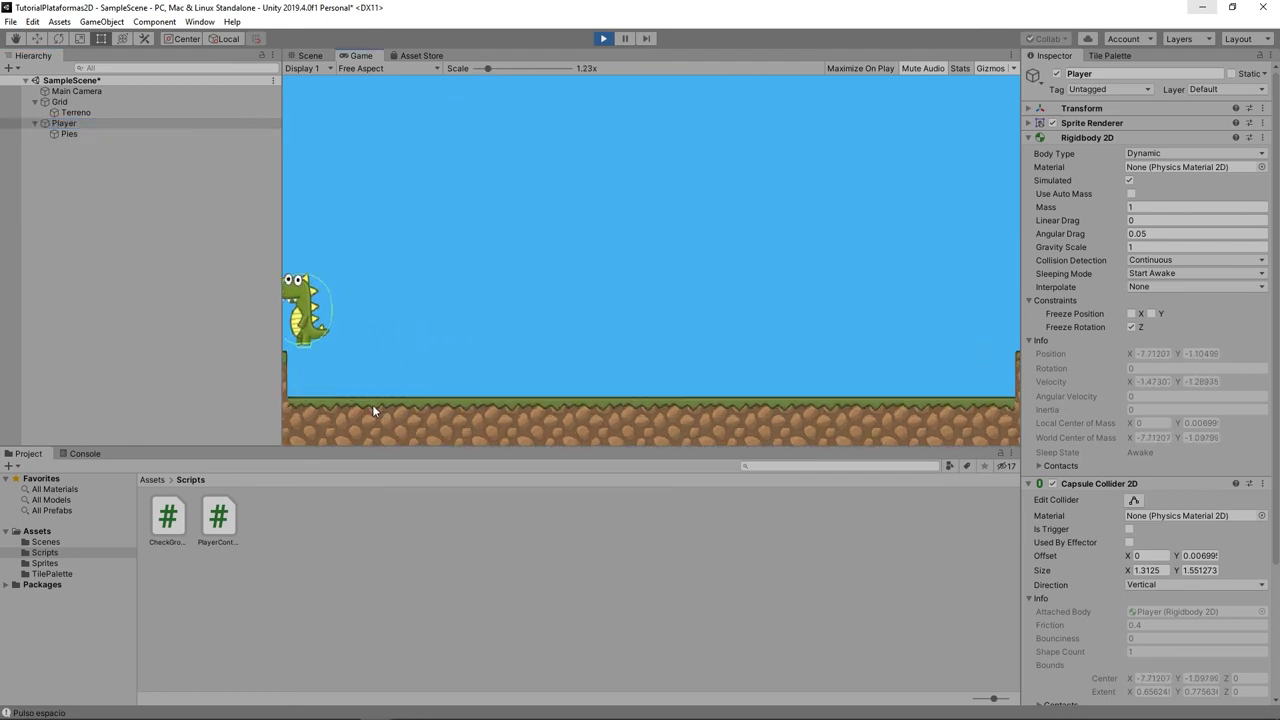
- Keep jumping the dinosaur between the ledge and the lower ground to check the ground-checked jump
scroll(375, 405, "down", 2)
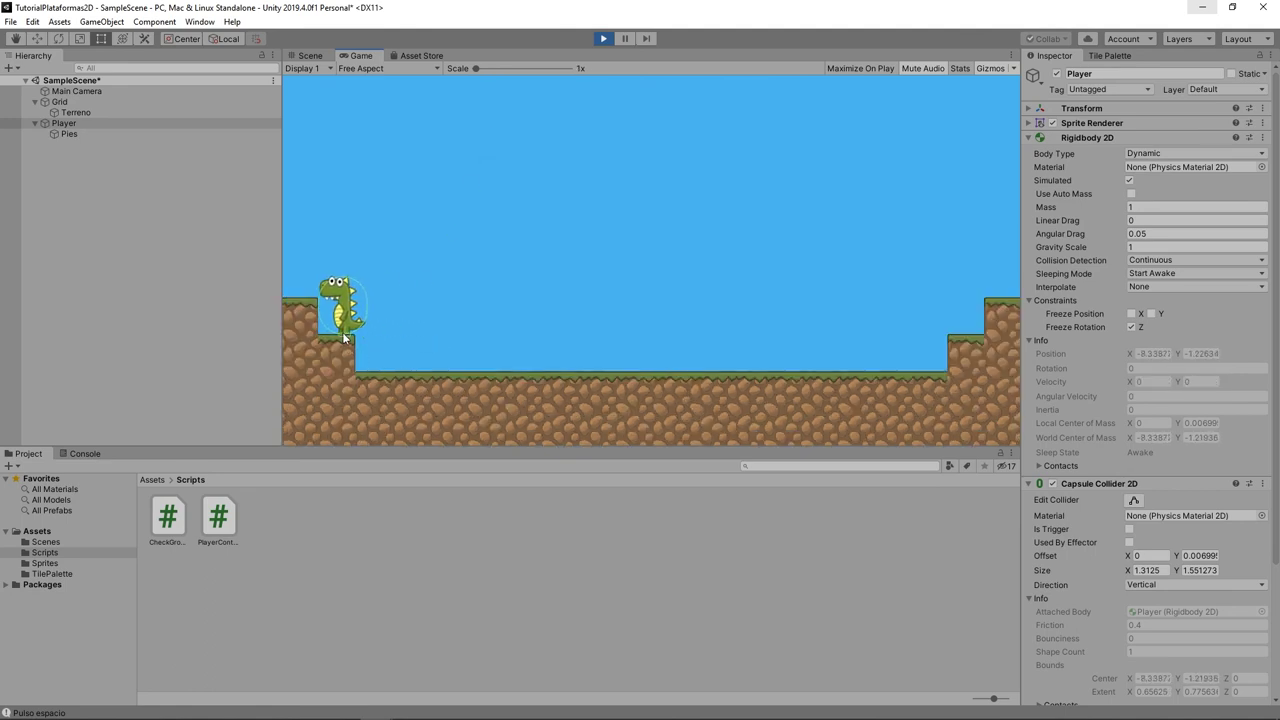
key("space")
key("Right")
key("Left")
key("space")
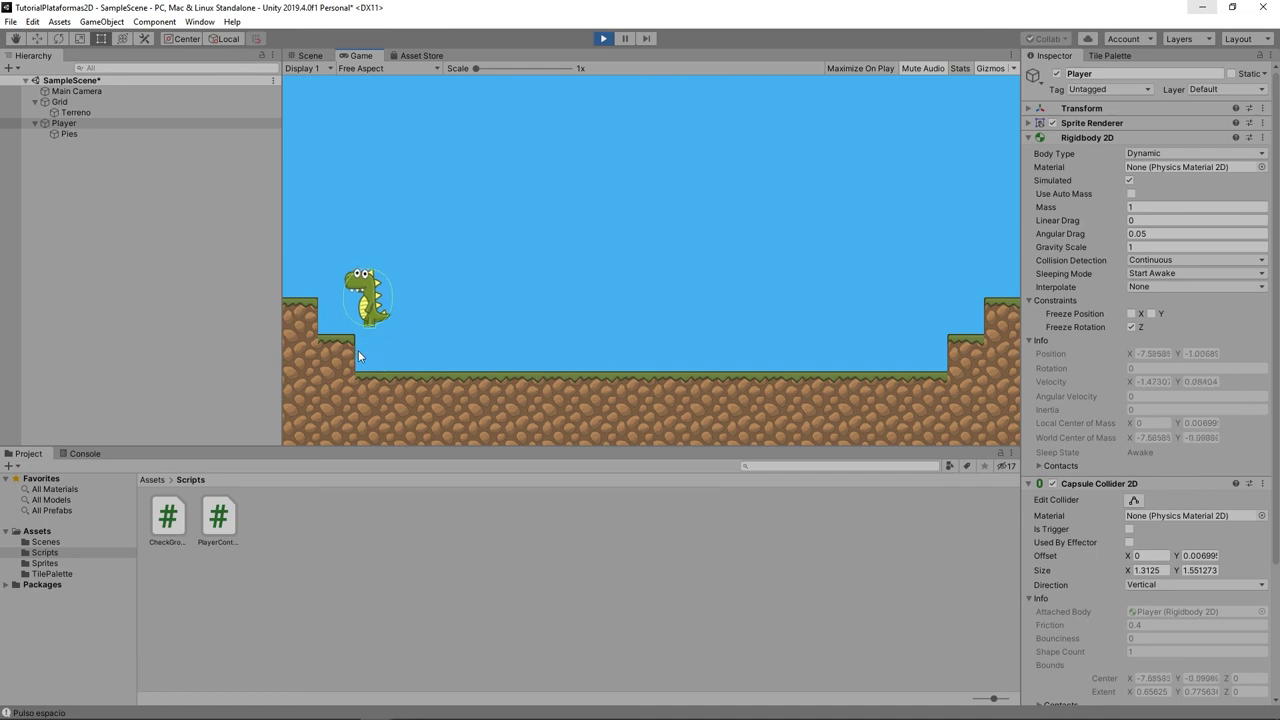
key("Right")
key("space")
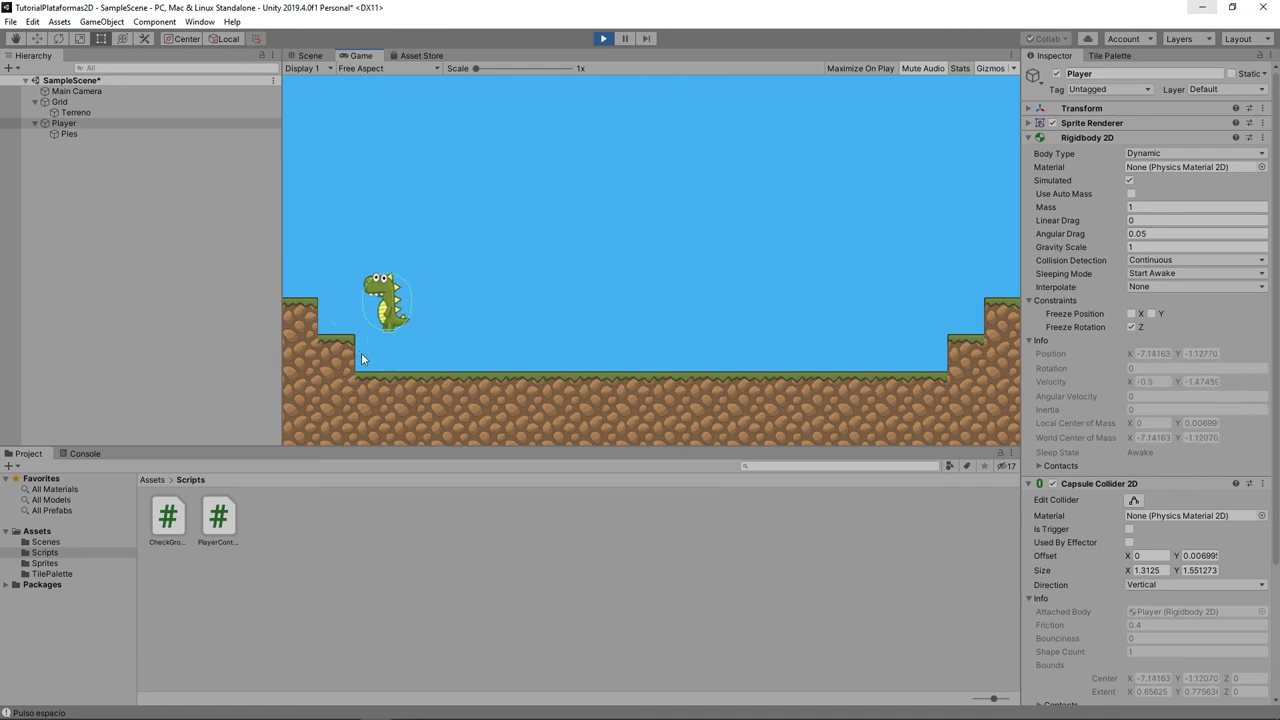
key("space")
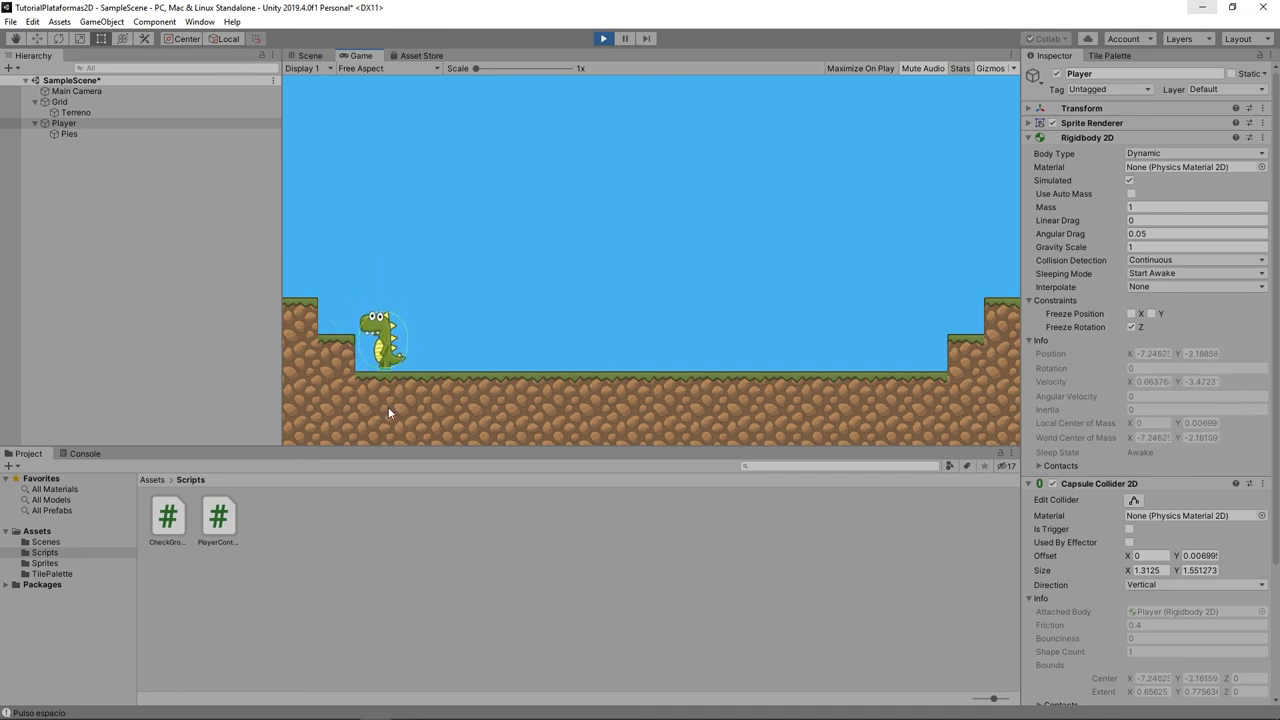
key("space")
key("Left")
key("space")
key("Right")
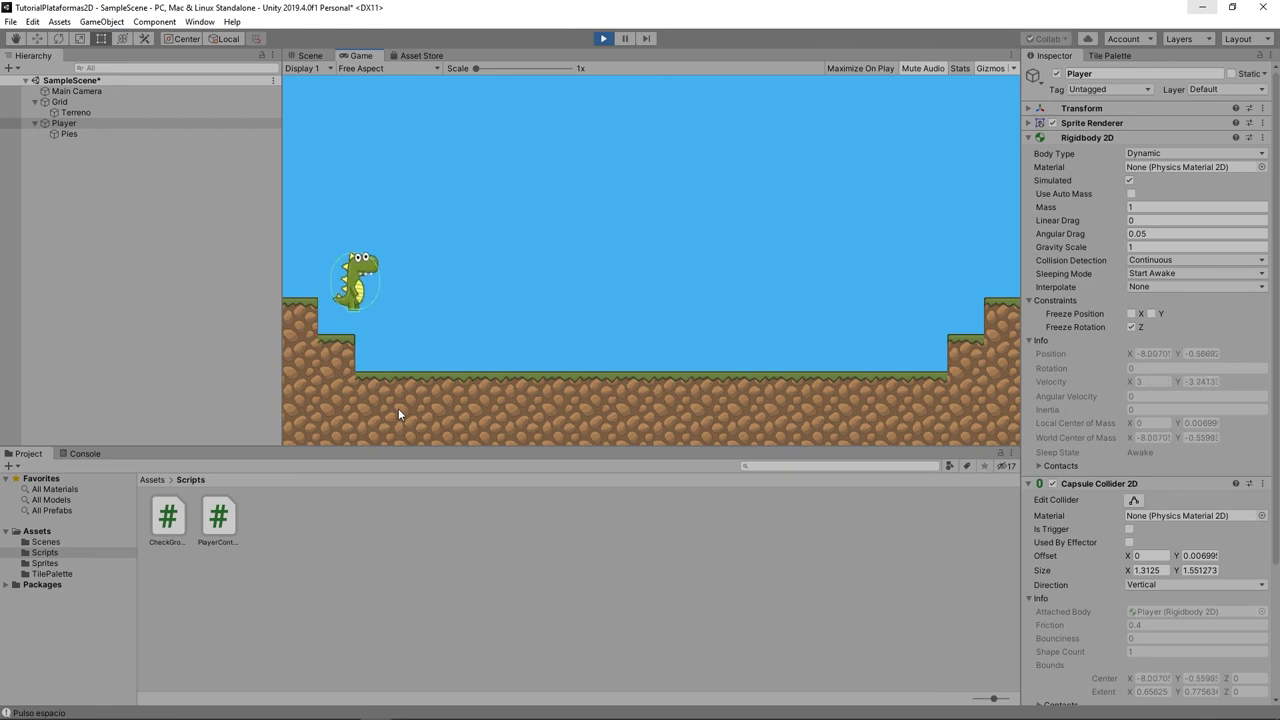
key("space")
key("Left")
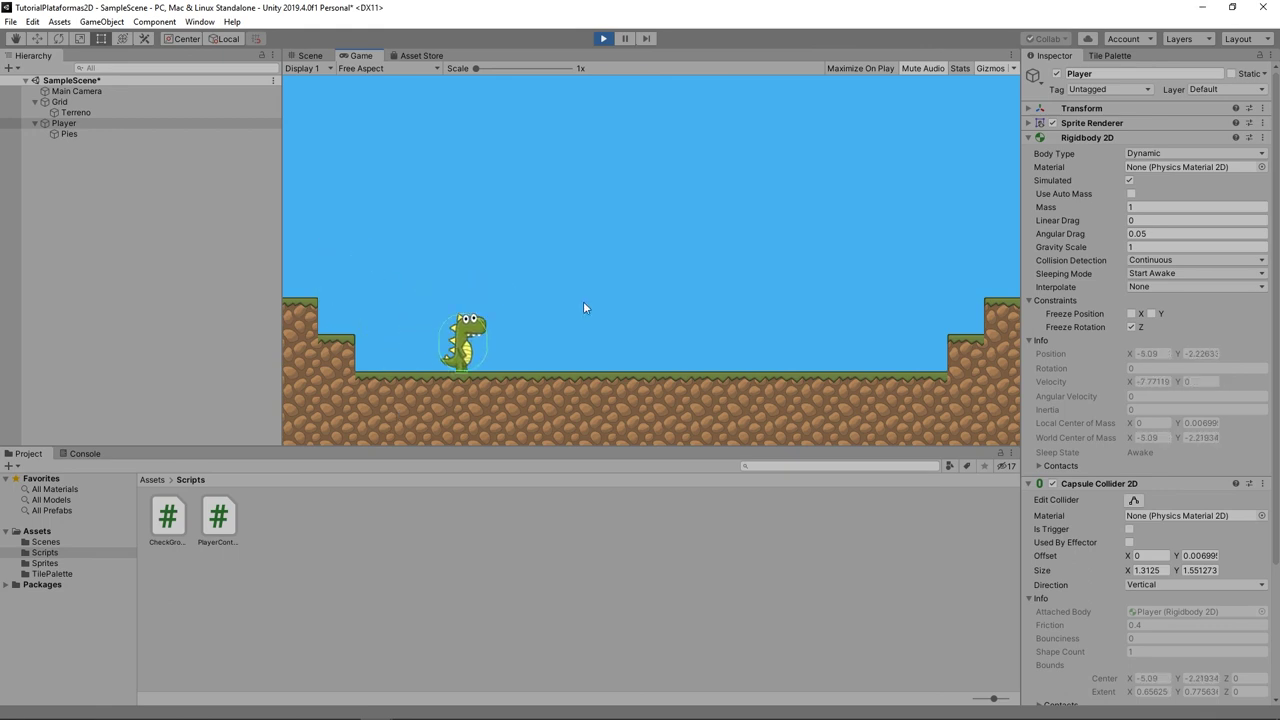
key("Right")
key("space")
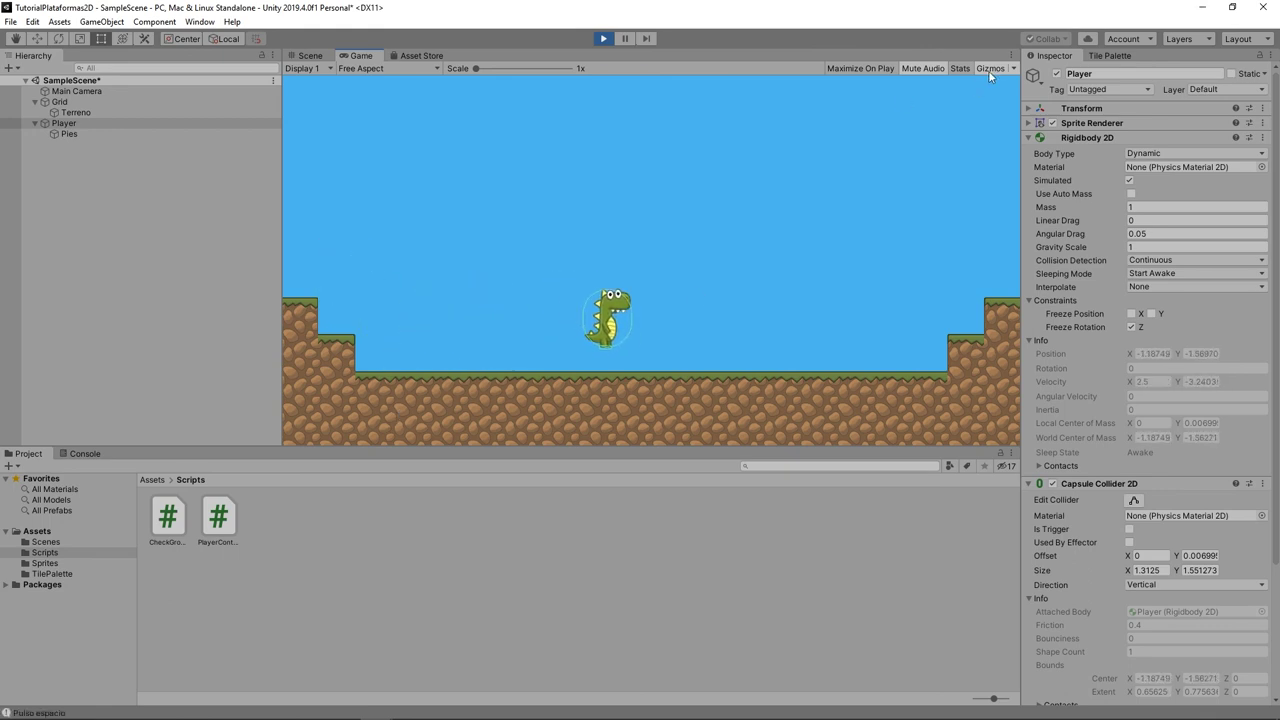
key("Left")
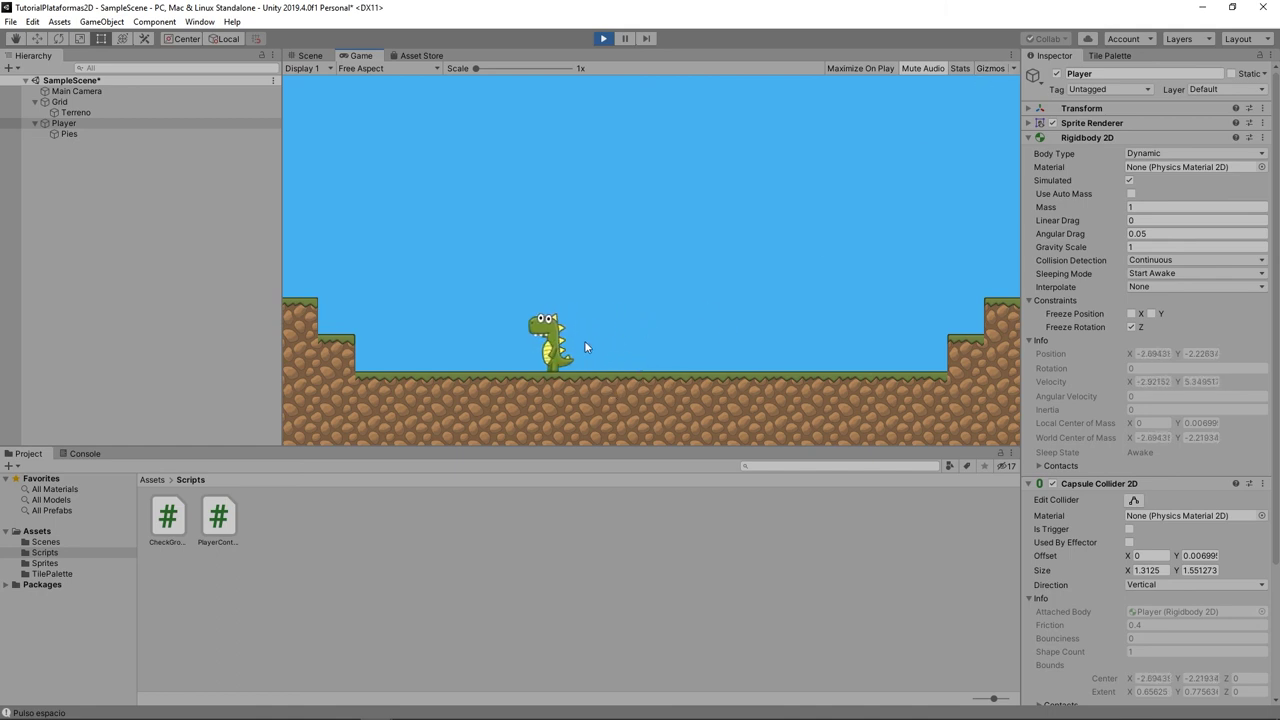
key("space")
key("Right")
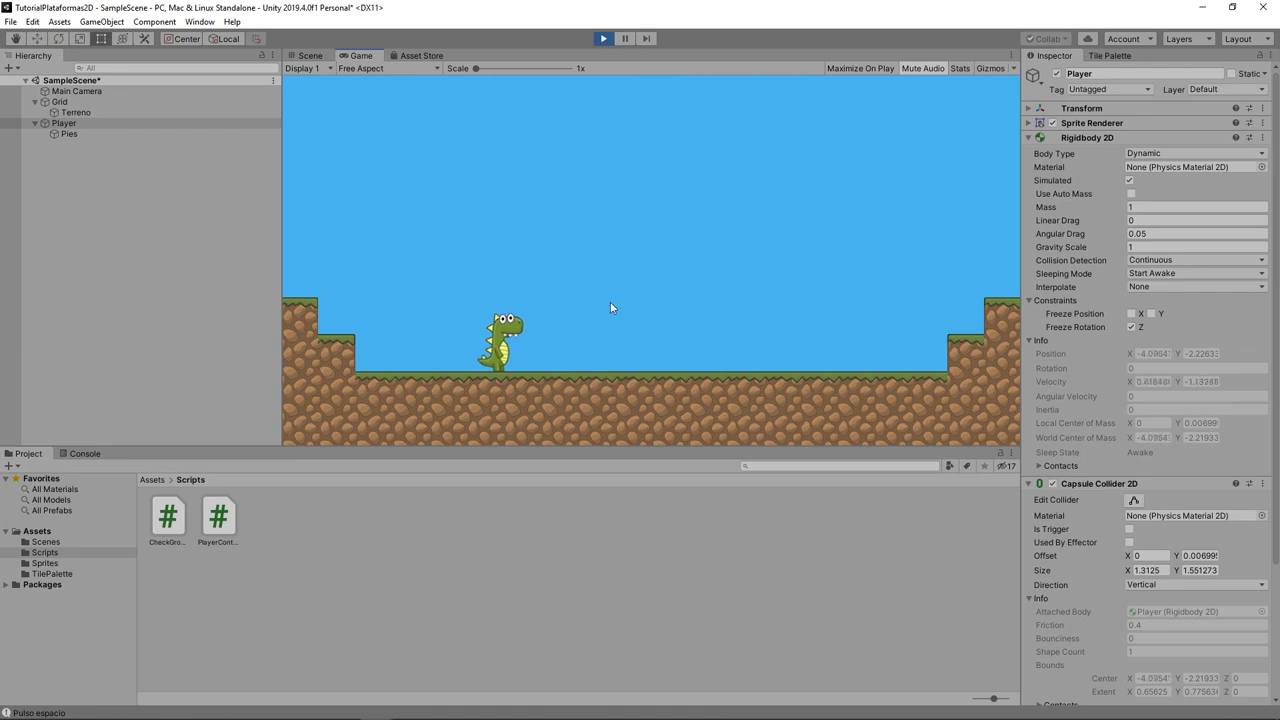
key("Left")
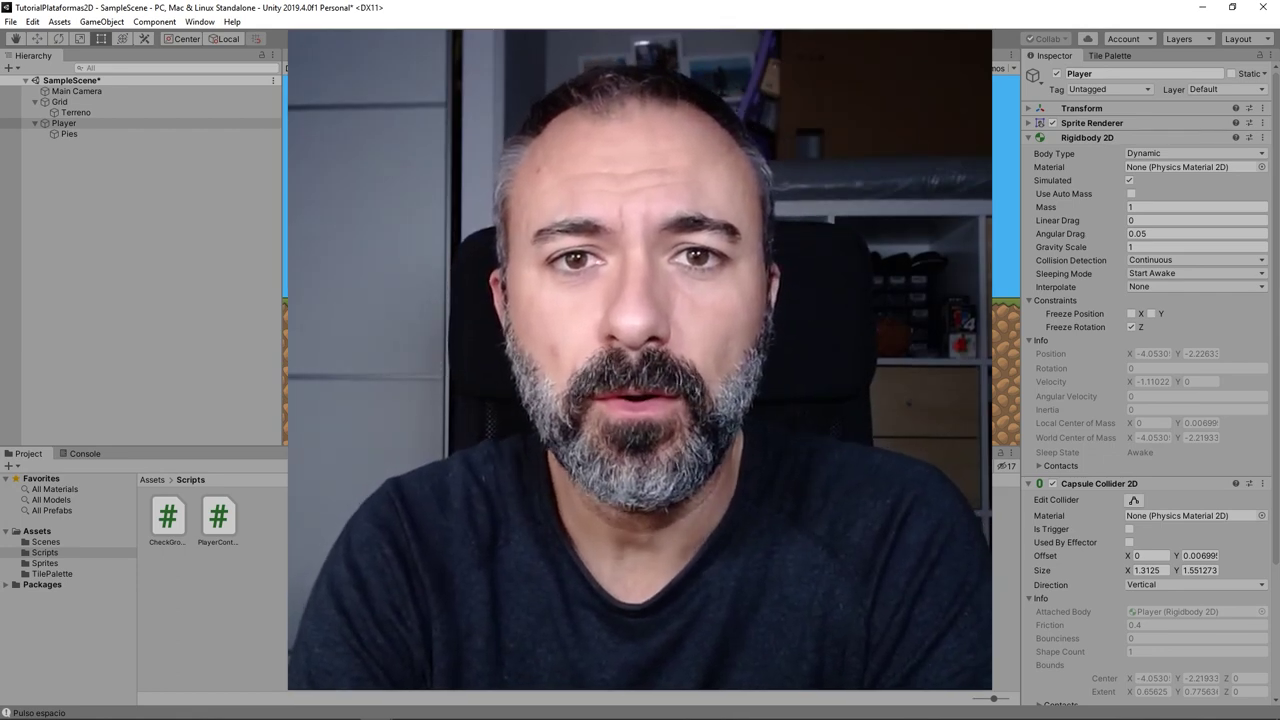
- Exit Play mode with Ctrl+P to return to scene editing after testing the ground-checked jump
key("ctrl+p")
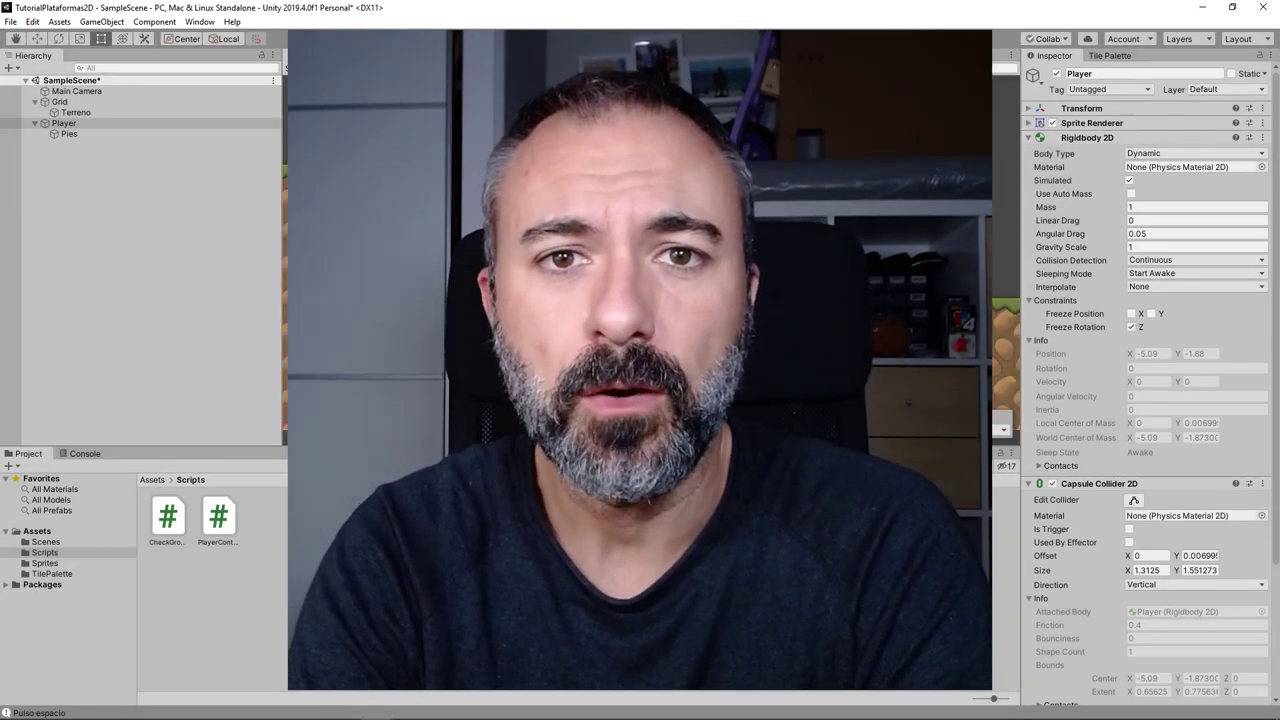